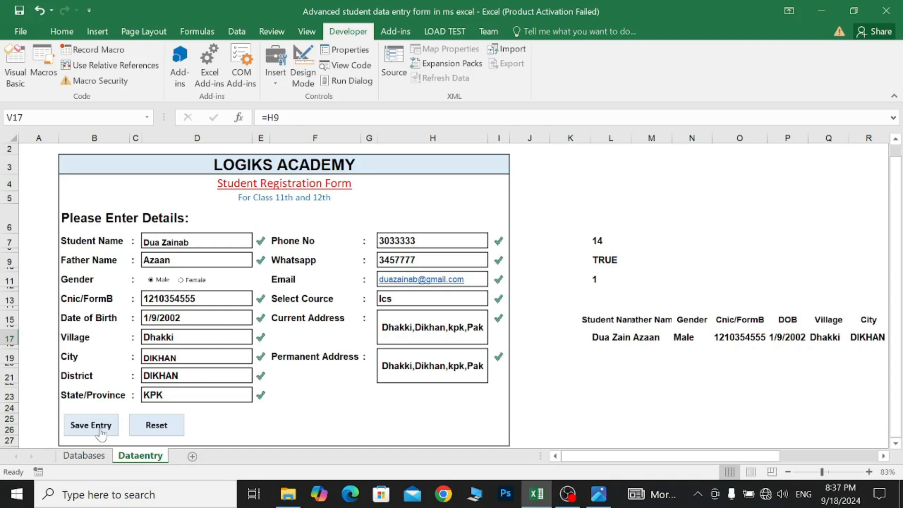
- Save the completed registration via Save Entry, check new row 6 on Databases, and return to the form
click(97, 456)
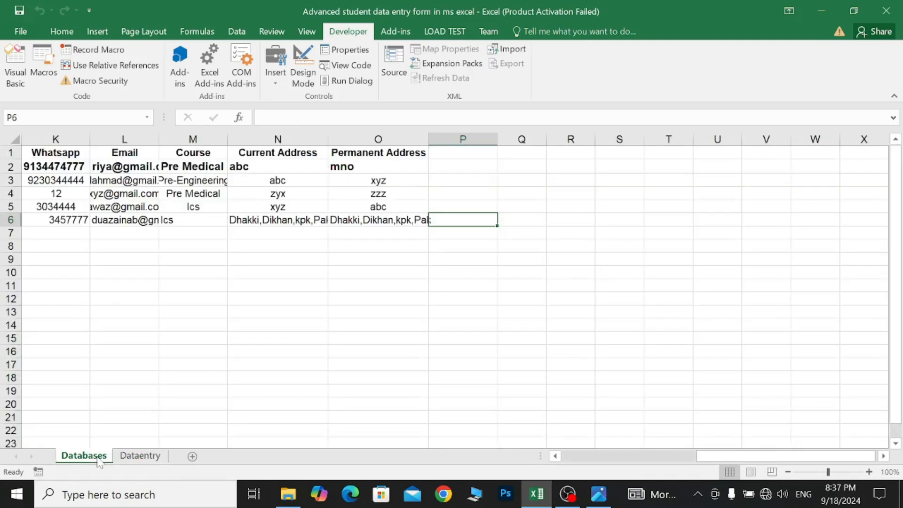
scroll(162, 336, left, 10)
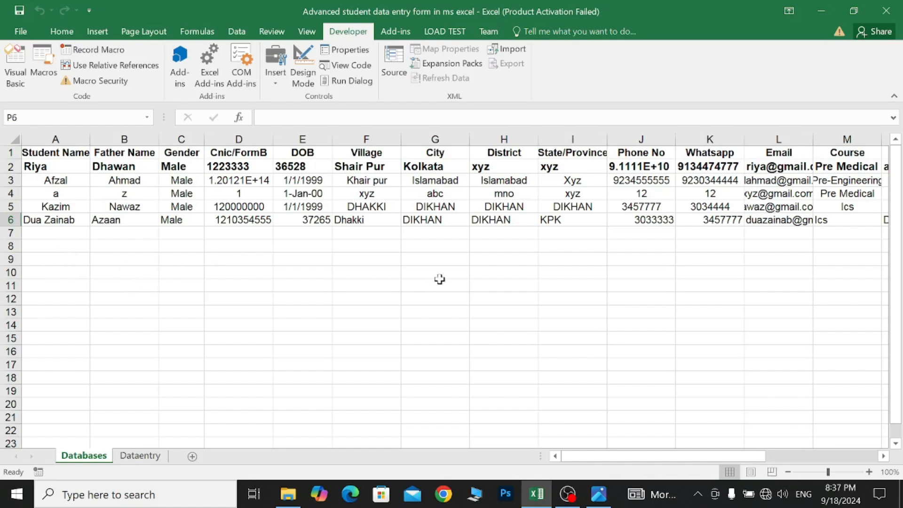
scroll(439, 279, right, 5)
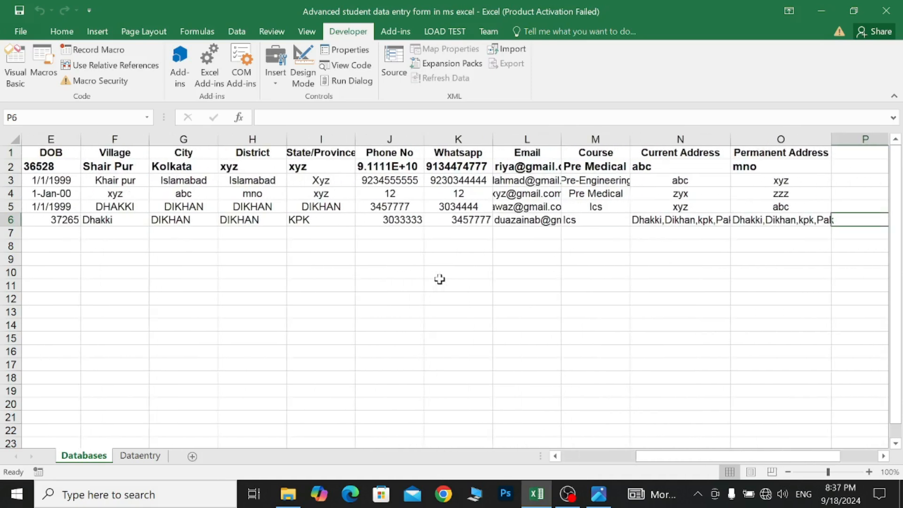
scroll(439, 278, left, 1)
scroll(439, 278, right, 7)
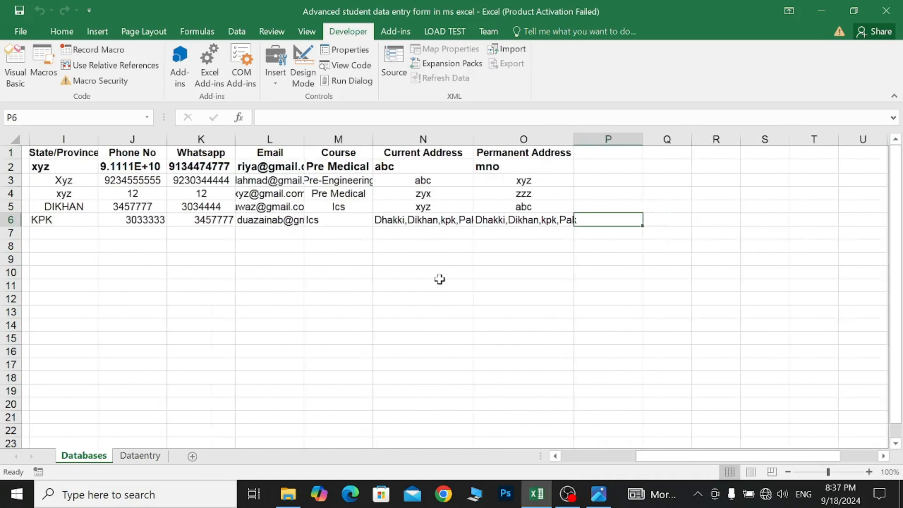
key(ctrl+Page_Down)
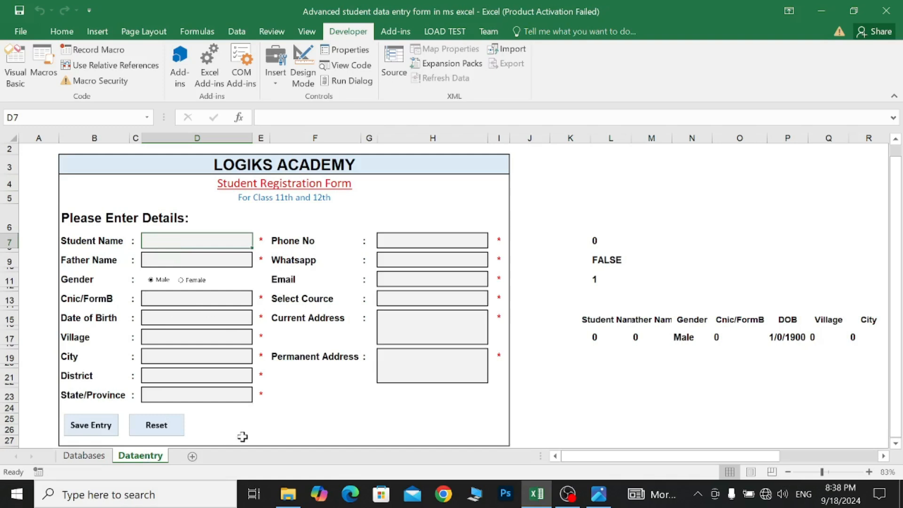
- Enter the student's name, father's name, CNIC number and date of birth on the form
text(Ali)
click(184, 260)
text(Ahmad)
click(186, 299)
text(12222222)
click(186, 318)
text(1/1/2002)
click(187, 337)
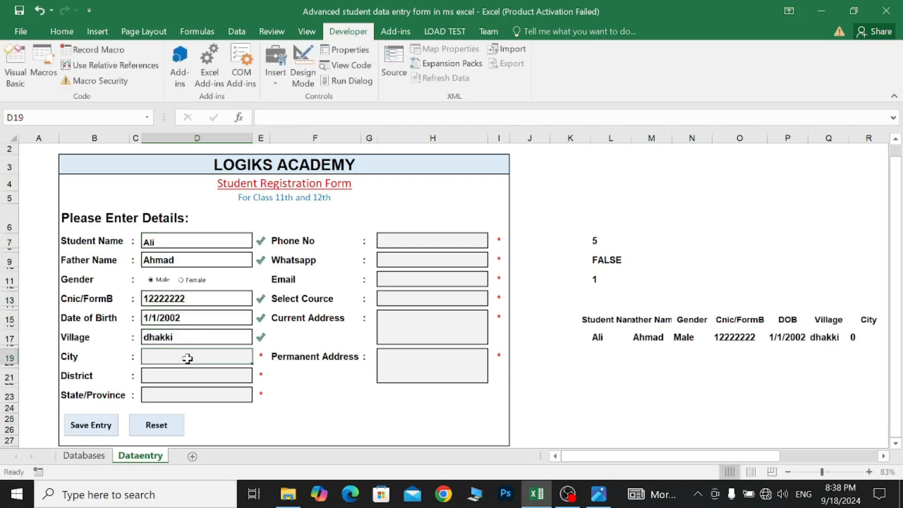
- Enter province Kpk, the phone, WhatsApp and e-mail details, and choose Pre-Engineering as course
text(Kpk)
click(432, 240)
text(111111111)
click(432, 260)
text(222222222)
click(432, 279)
click(432, 298)
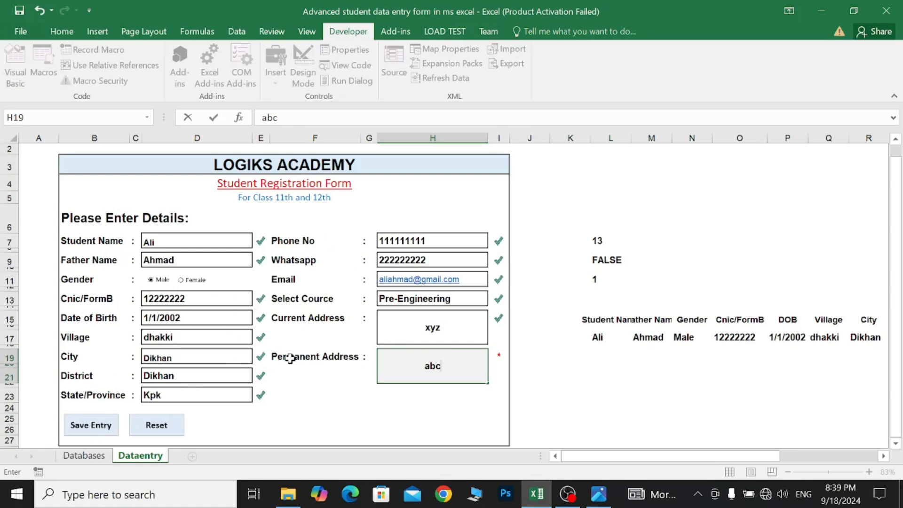
- Save the entry with Save Entry, confirm it in row 7 of Databases, and return to Dataentry
click(90, 456)
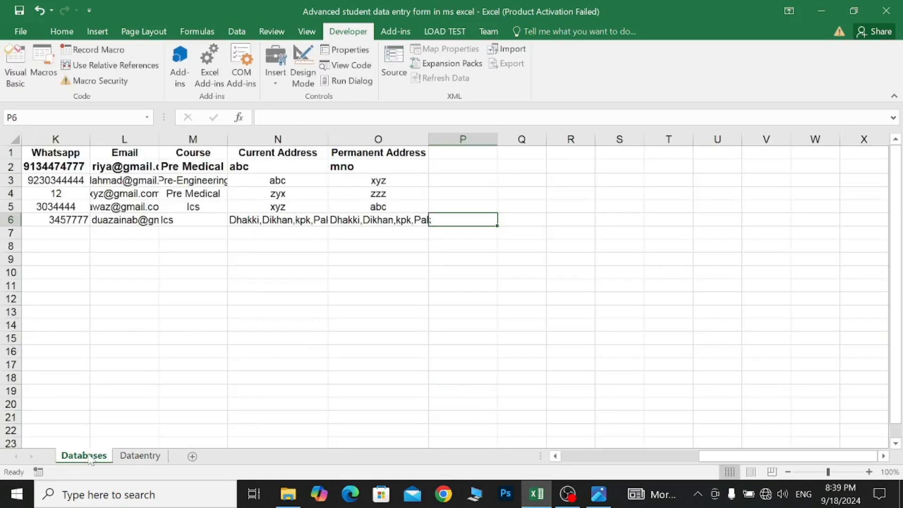
scroll(214, 390, left, 5)
click(145, 458)
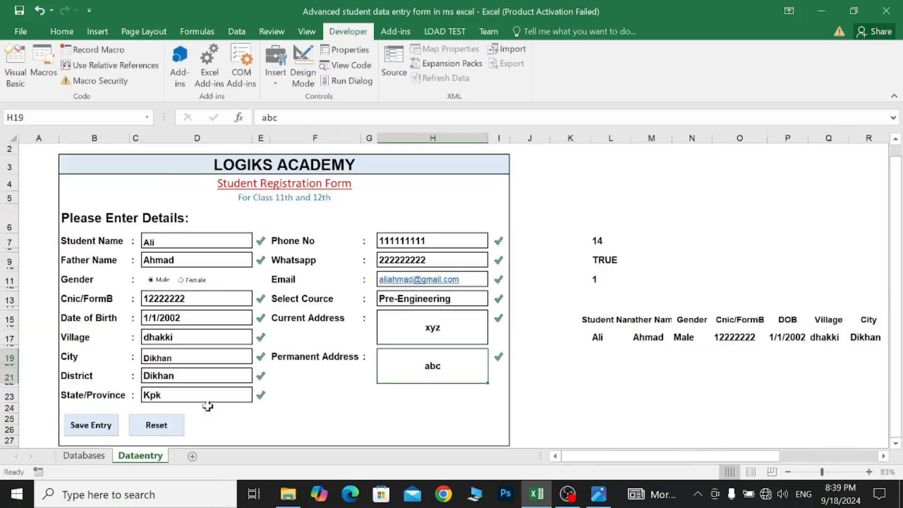
click(94, 426)
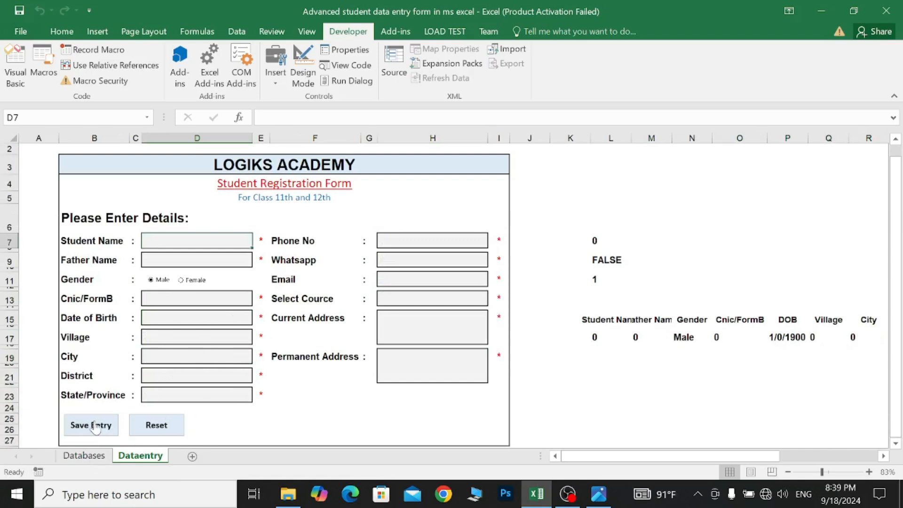
click(84, 455)
scroll(194, 371, left, 5)
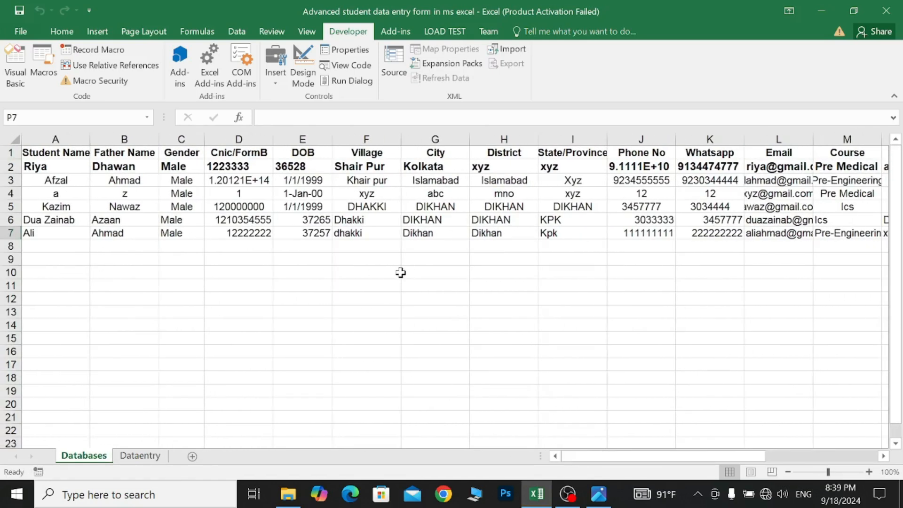
scroll(401, 273, right, 5)
click(141, 454)
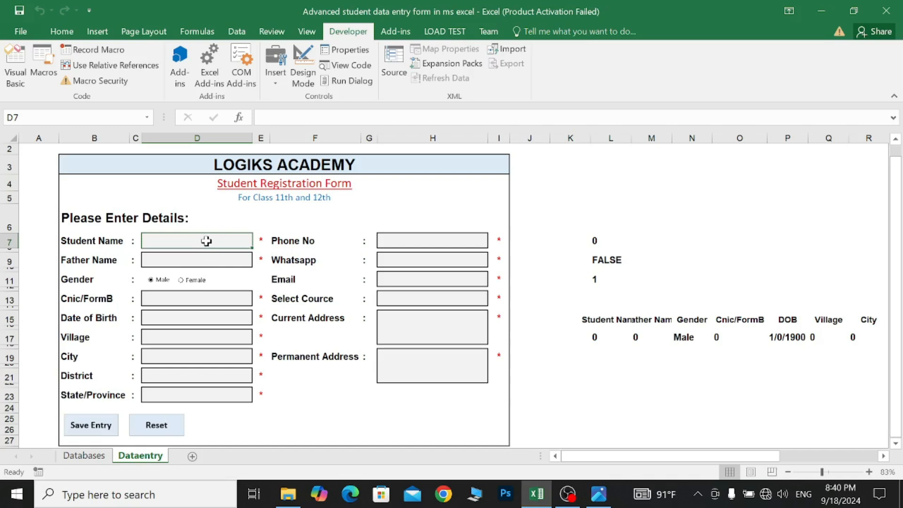
- Enter the student's and father's names, select Female, and fill CNIC, birth date and village Sahi wal
text(Hania)
click(200, 260)
text(Ahmar)
click(182, 280)
click(177, 298)
text(1111111)
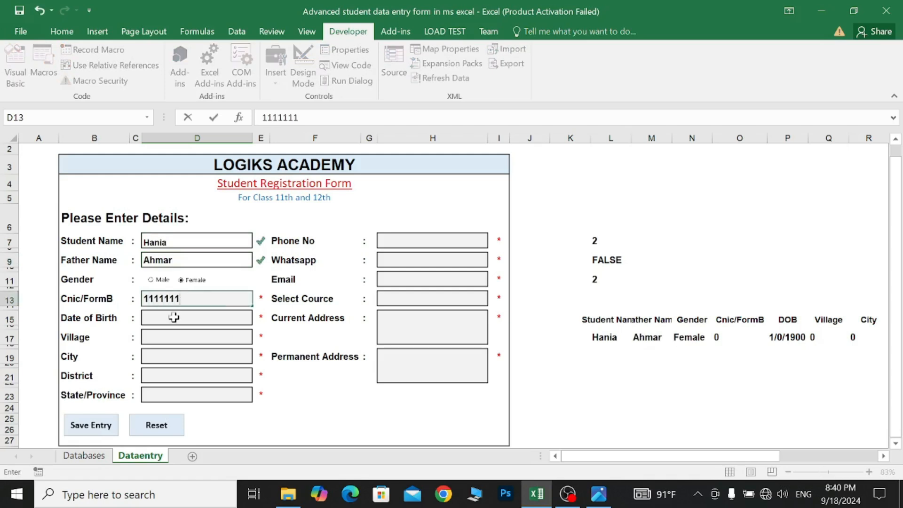
click(174, 318)
text(2/2/1999Sahi wal)
- Fill city and district as sargodha, province Punjab, and the phone, WhatsApp and e-mail fields
click(188, 356)
text(sargodha)
click(187, 376)
text(sargodha)
click(185, 396)
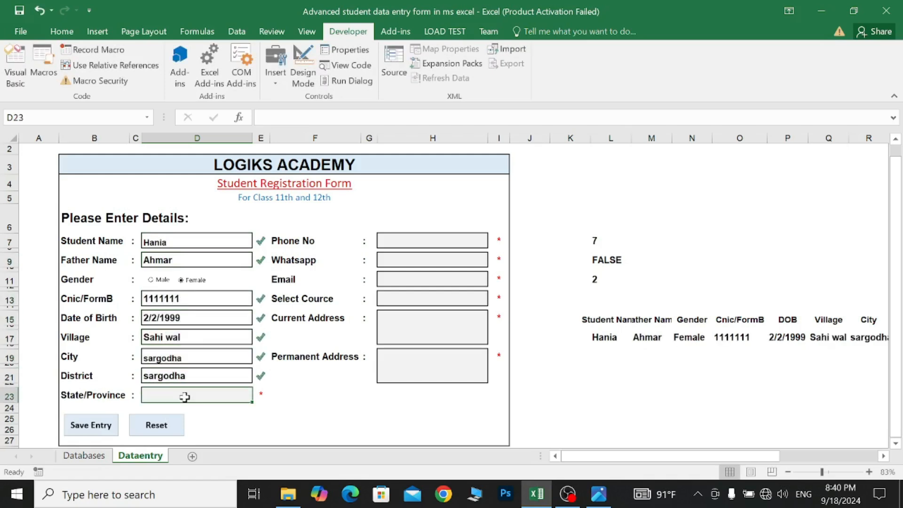
text(Punjab)
click(423, 241)
text(111111)
click(414, 260)
text(222222)
click(404, 280)
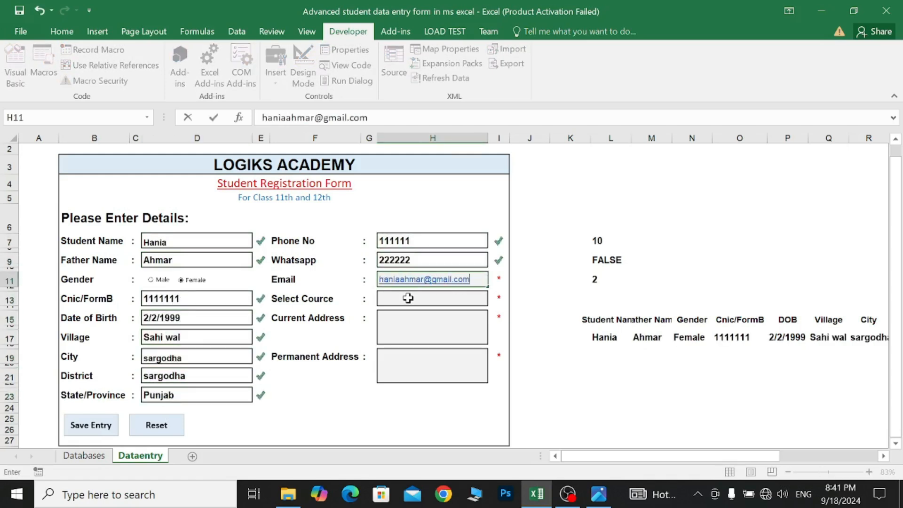
- Choose Pre Medical as course, enter address xyz, then clear the whole form with Reset
click(408, 298)
click(439, 365)
text(xyz)
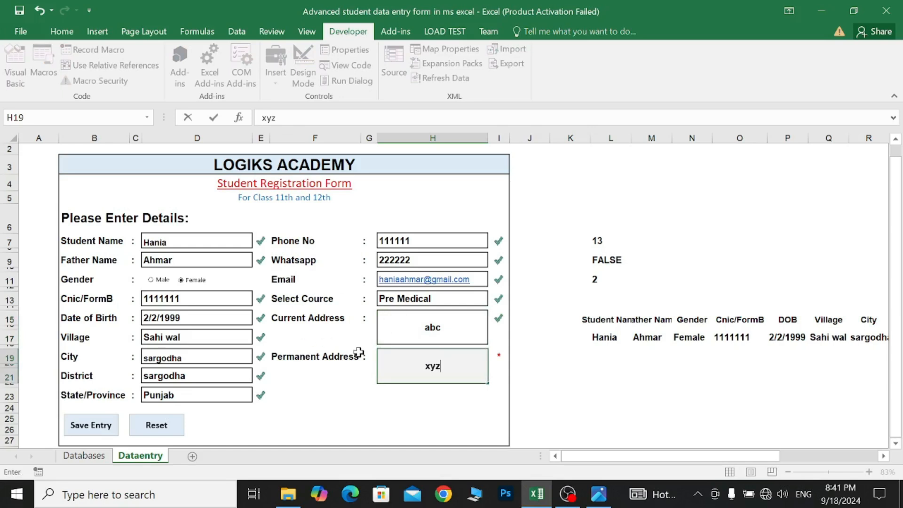
click(160, 428)
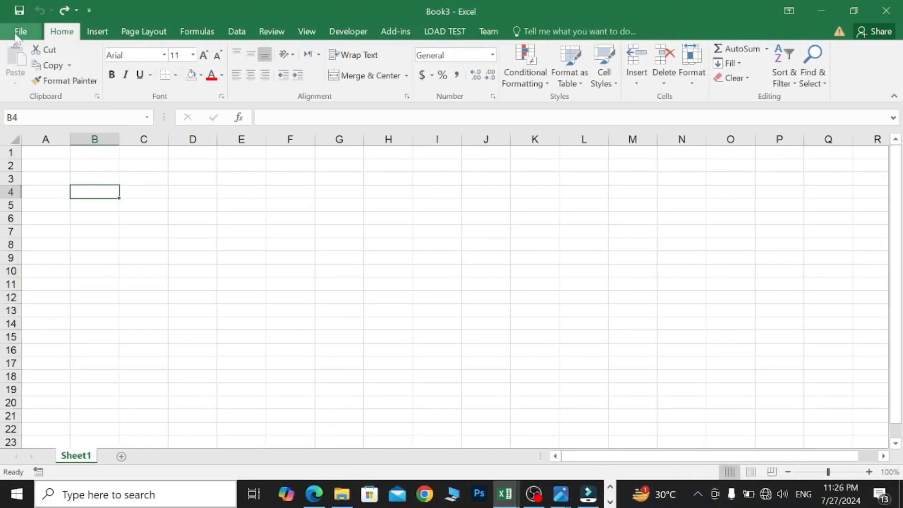
- Create a new blank workbook (Book4) from File > New and bring up its Save As page
click(16, 35)
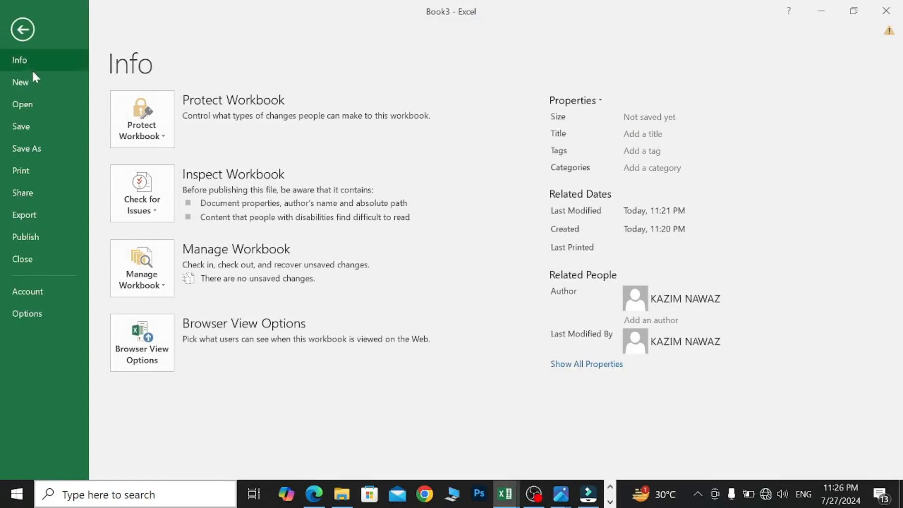
click(38, 83)
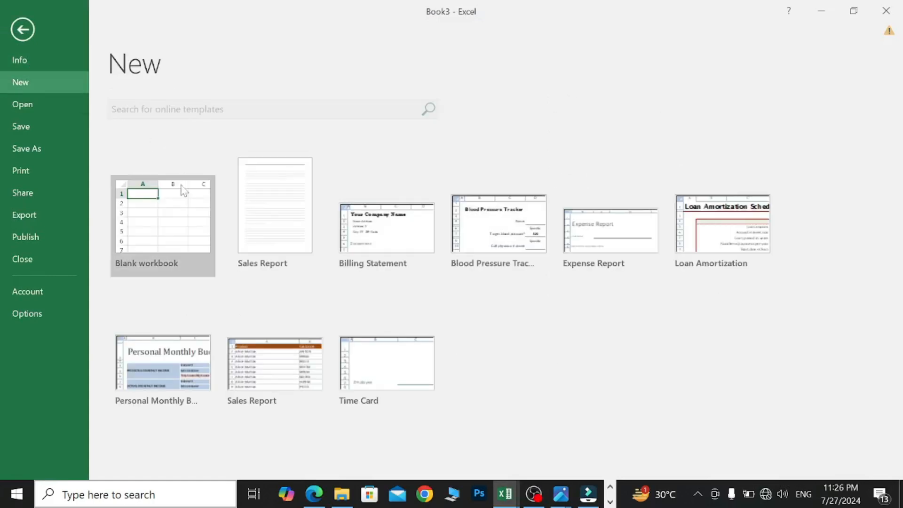
click(181, 215)
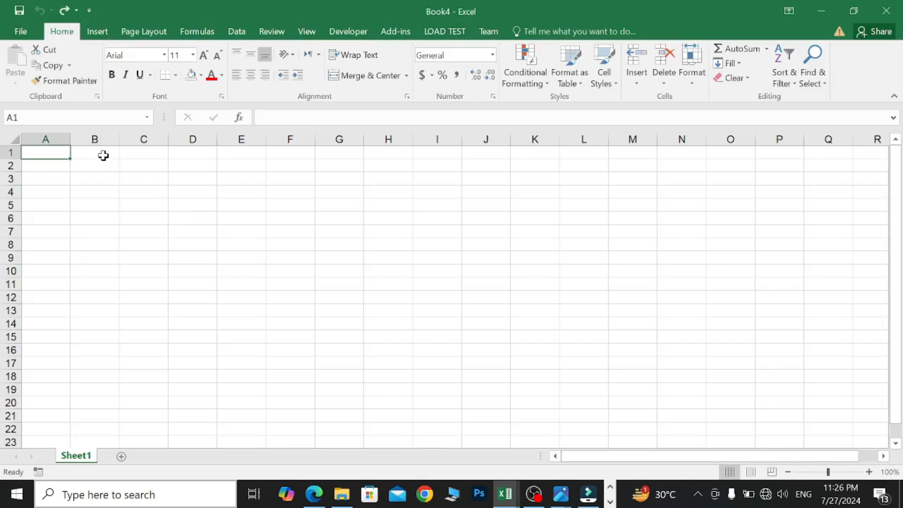
click(20, 34)
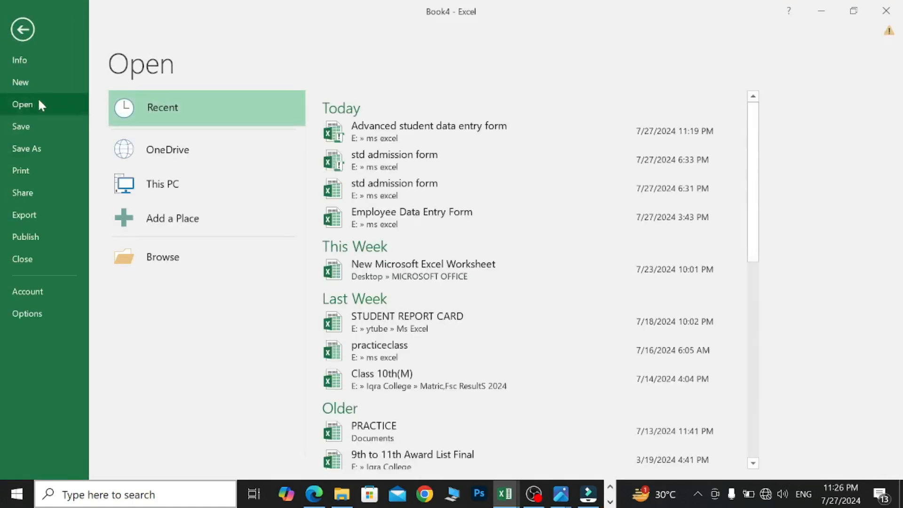
click(49, 155)
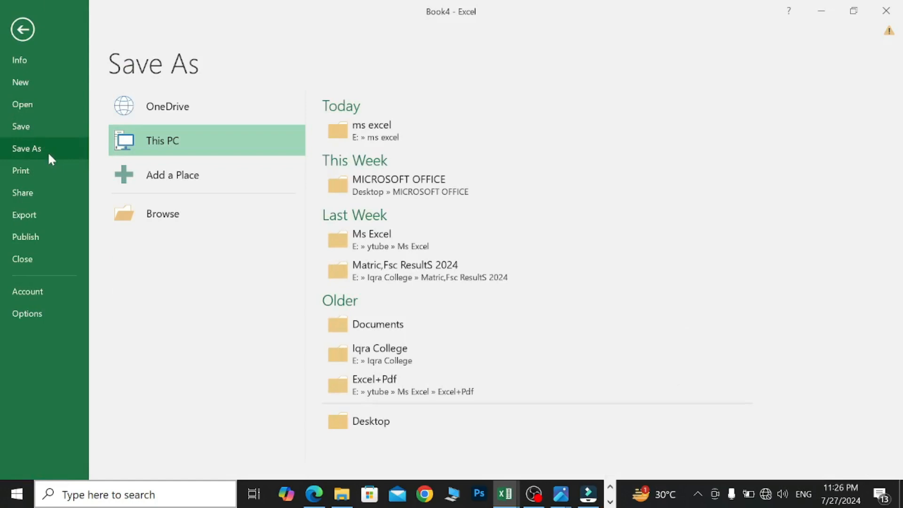
- Open the Save As dialog and browse to the ms excel folder on Local Disk (E:)
click(210, 213)
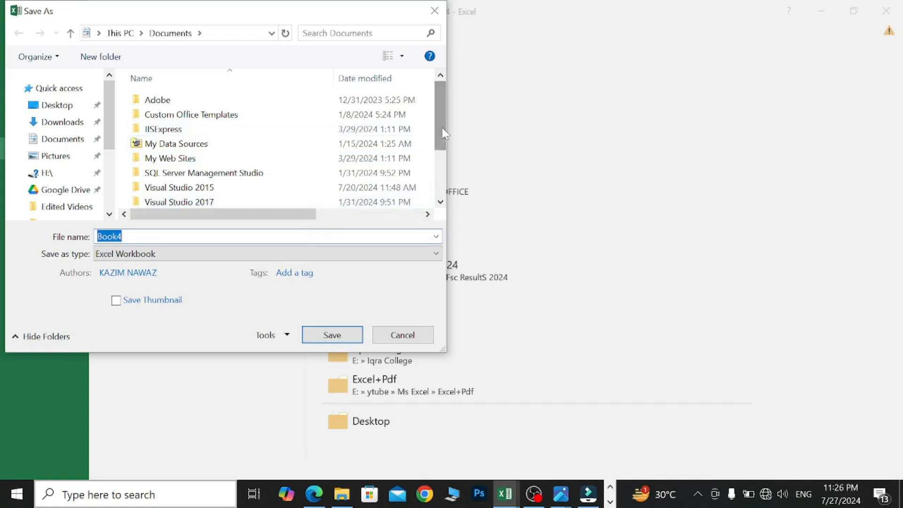
scroll(442, 132, down, 2)
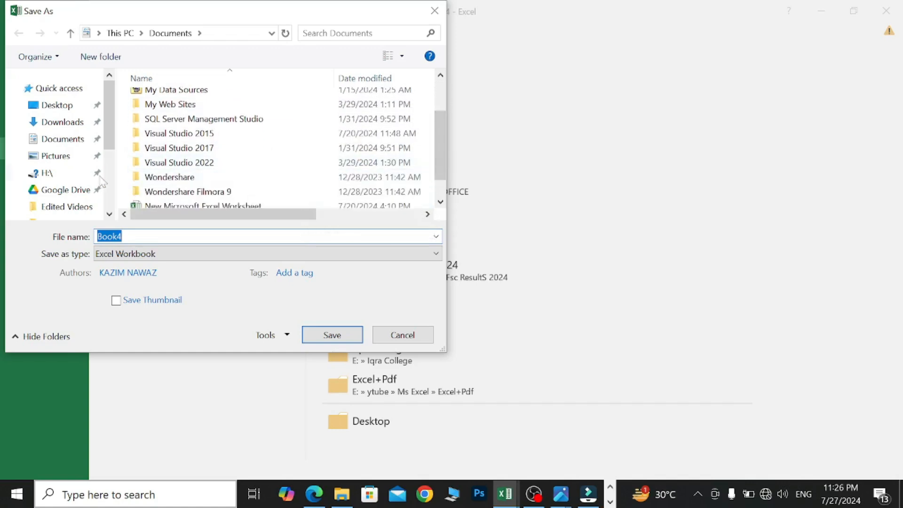
drag(113, 144, 112, 195)
click(49, 189)
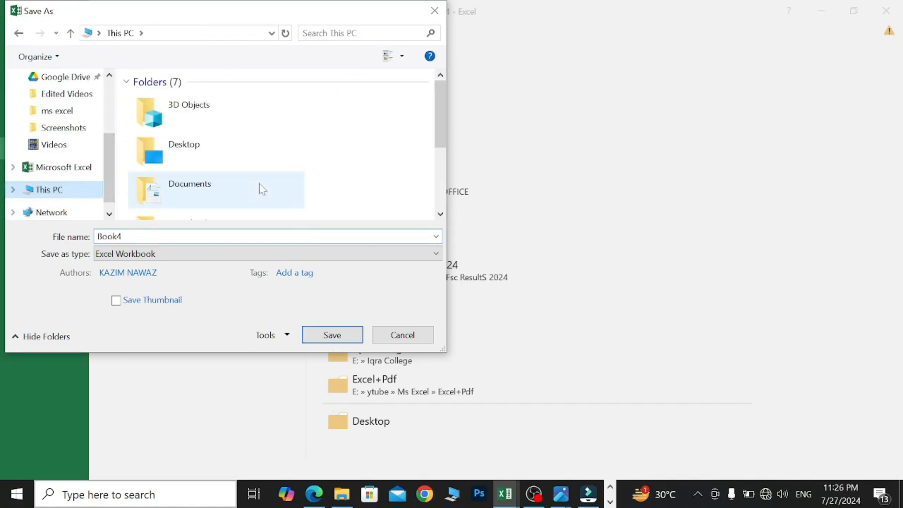
drag(440, 105, 407, 185)
double_click(289, 207)
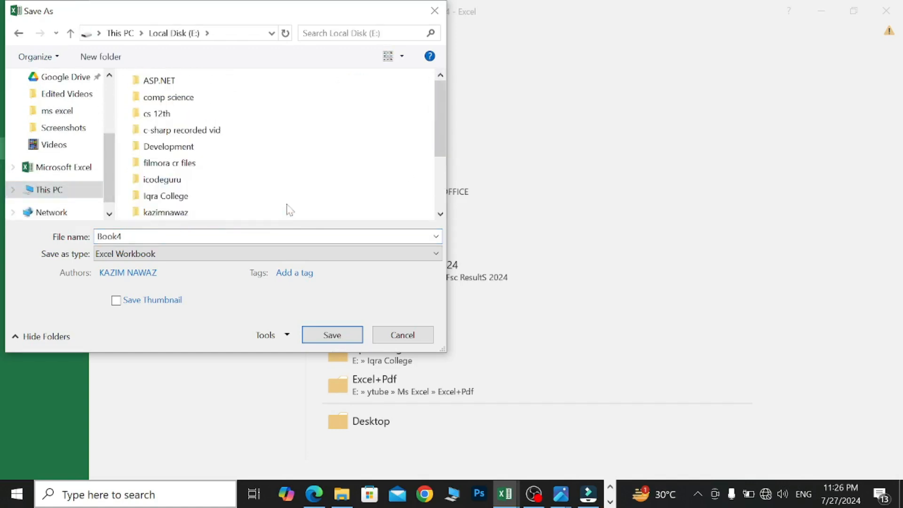
drag(445, 112, 445, 131)
double_click(276, 197)
- Save as 'Advanced student data entry form in ms excel' with type Excel Macro-Enabled Workbook
double_click(107, 236)
key(BackSpace)
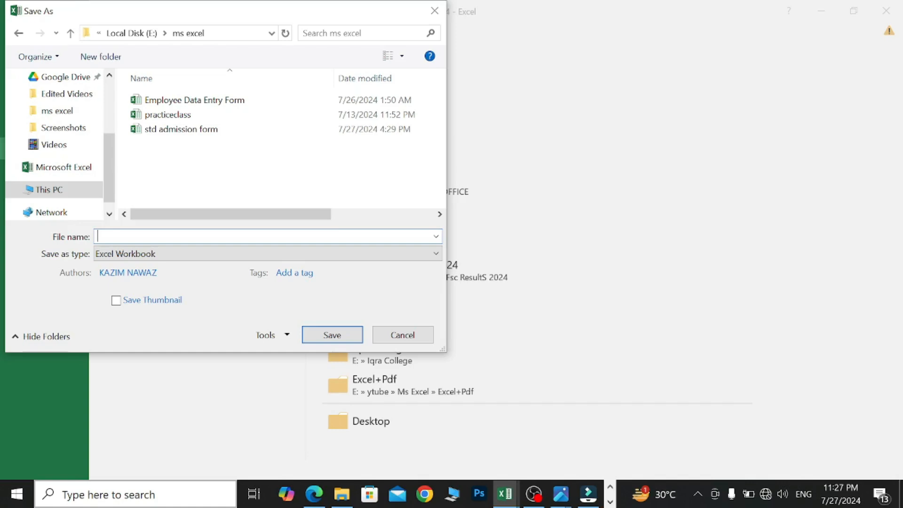
text(AD)
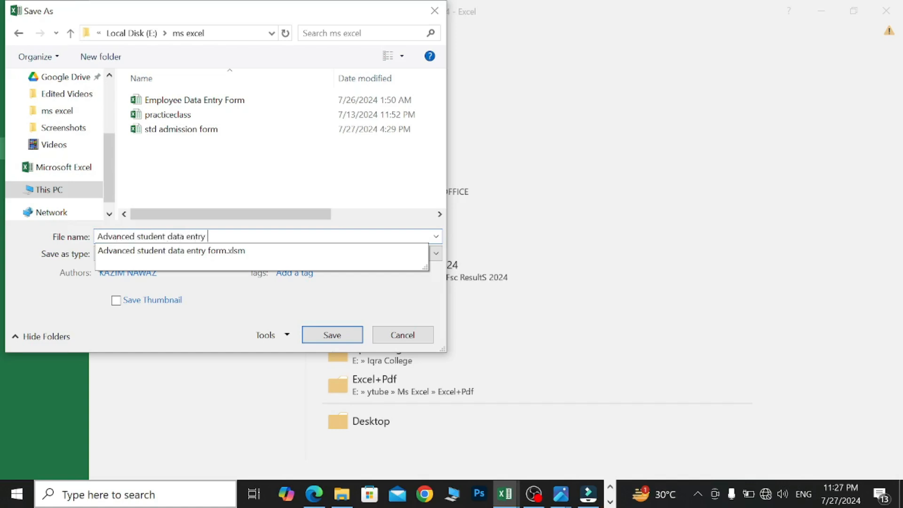
text(rm in ms excel)
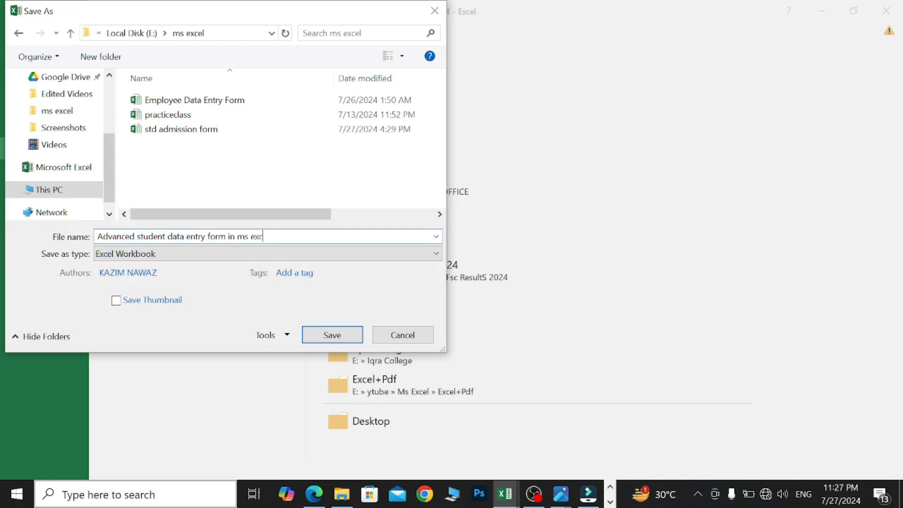
click(188, 255)
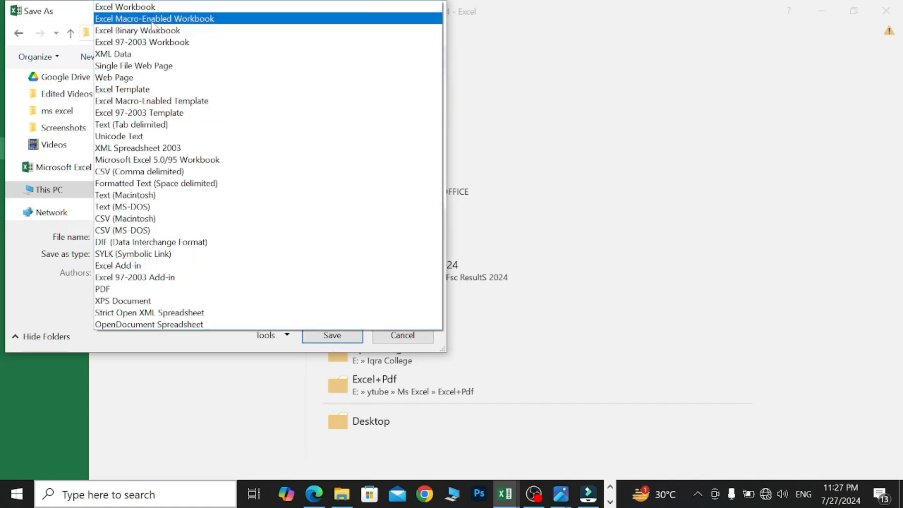
click(207, 22)
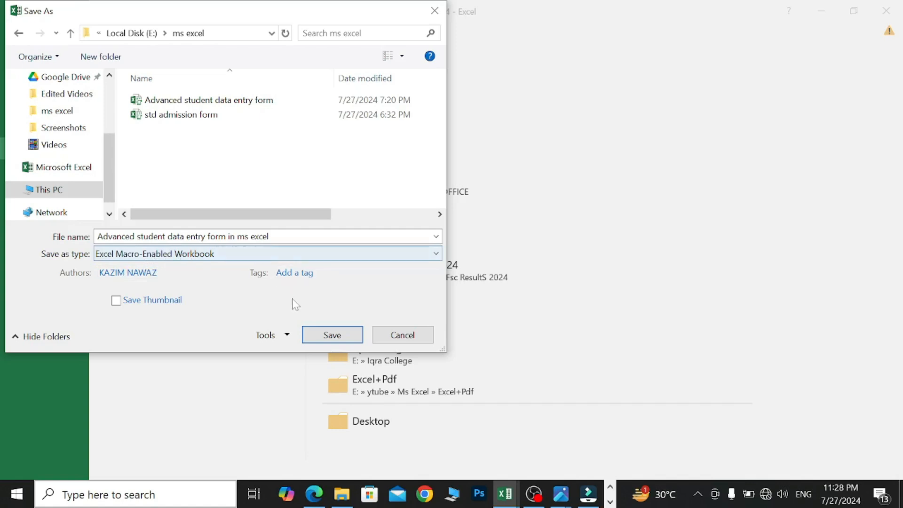
click(336, 338)
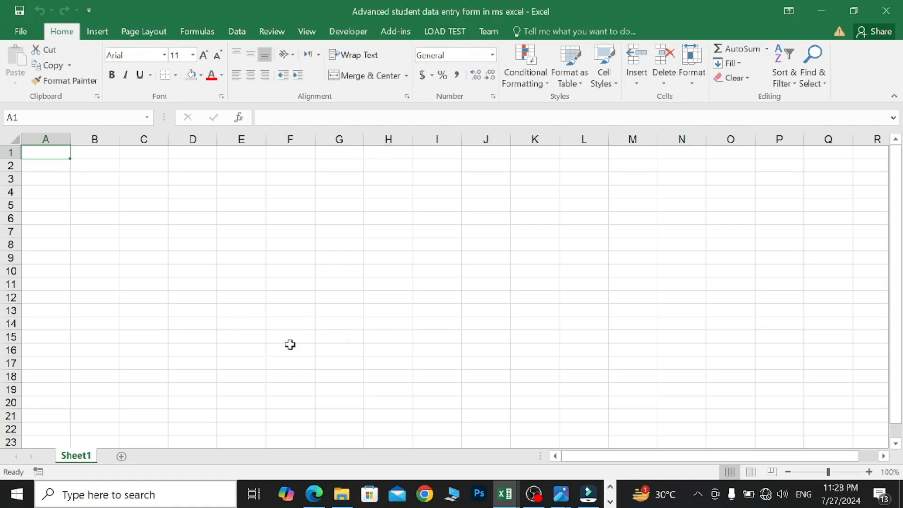
- Rename Sheet1 to 'Data entry'
right_click(79, 461)
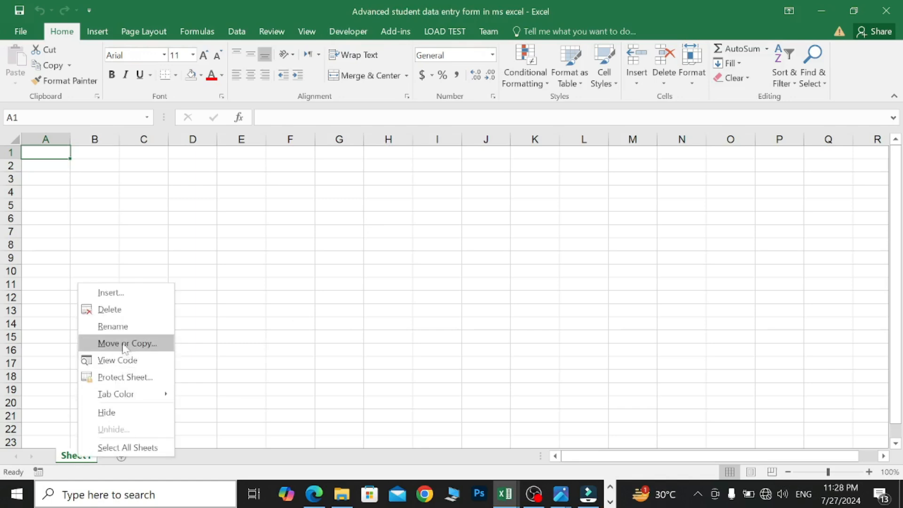
click(121, 328)
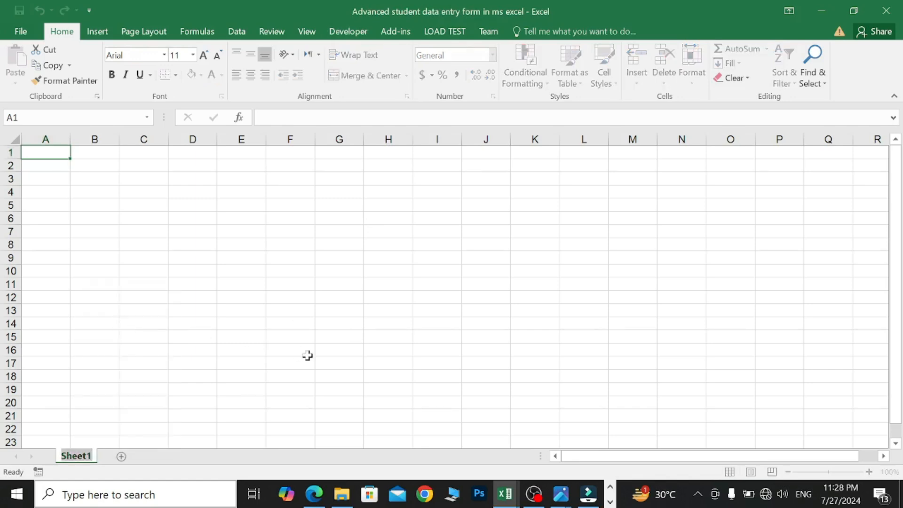
key(BackSpace)
text(Data)
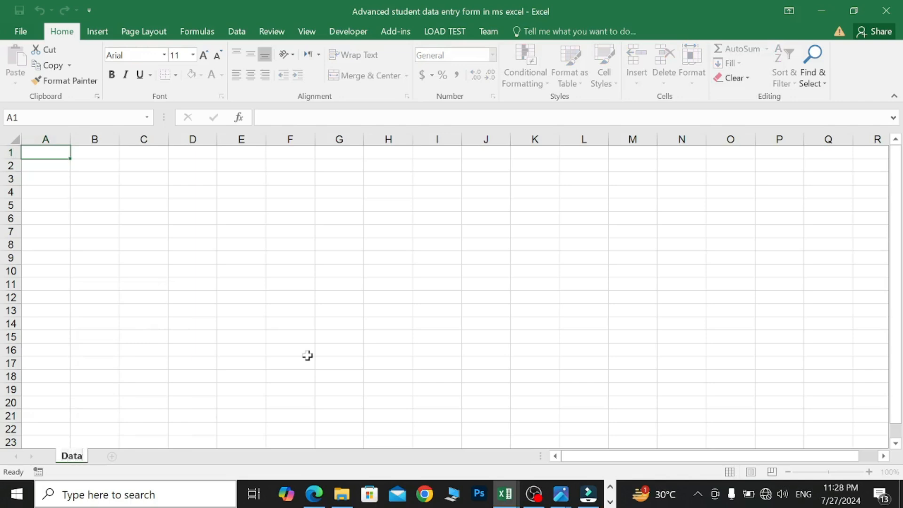
text( entry)
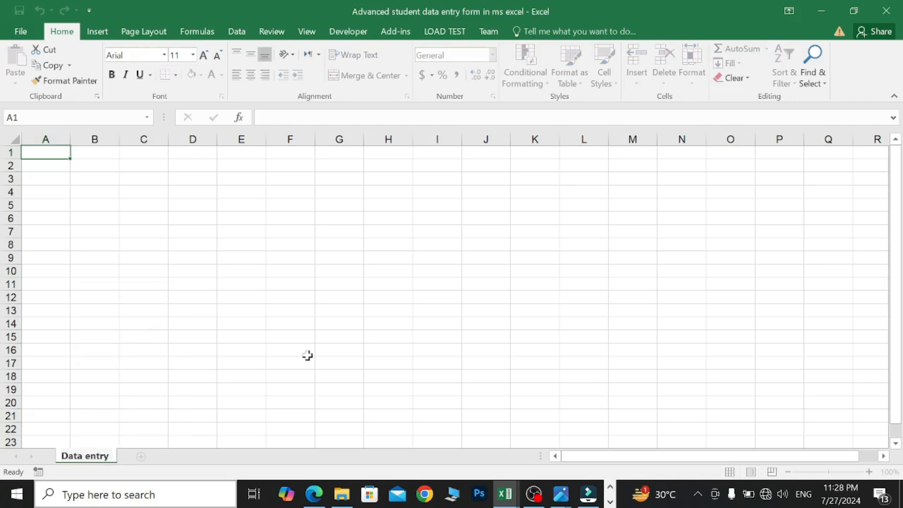
- Add a second sheet and rename it 'Databases'
click(140, 456)
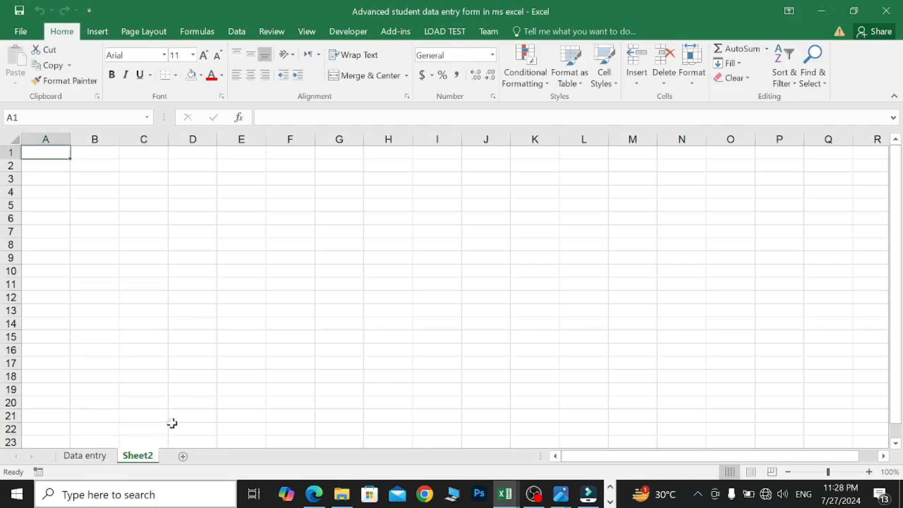
right_click(150, 455)
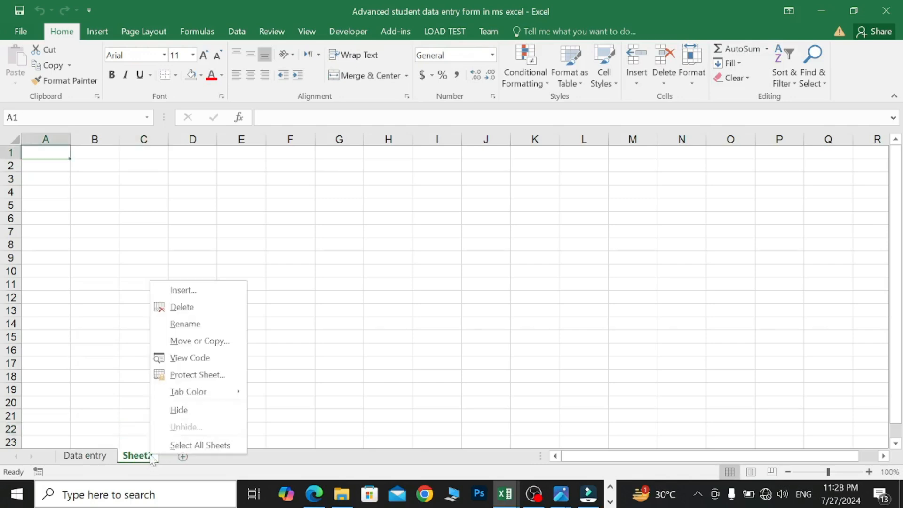
click(190, 324)
key(BackSpace)
text(D)
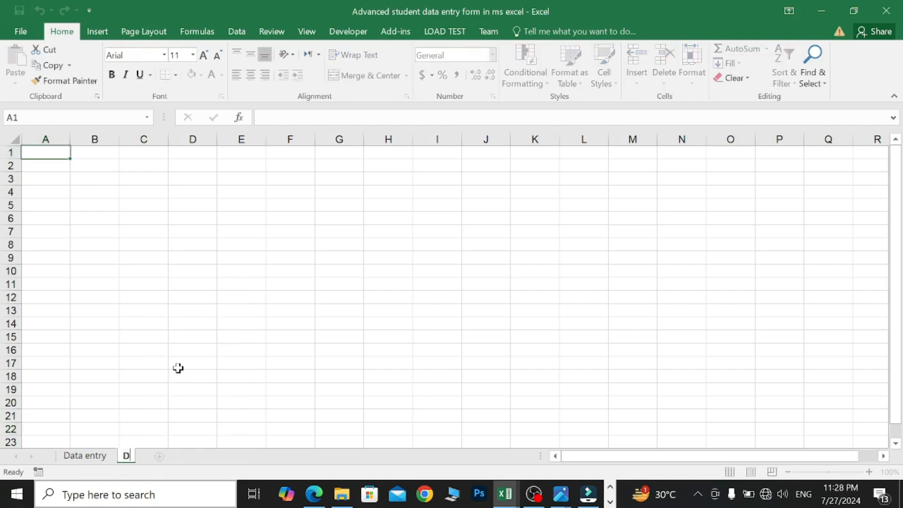
text(atabases)
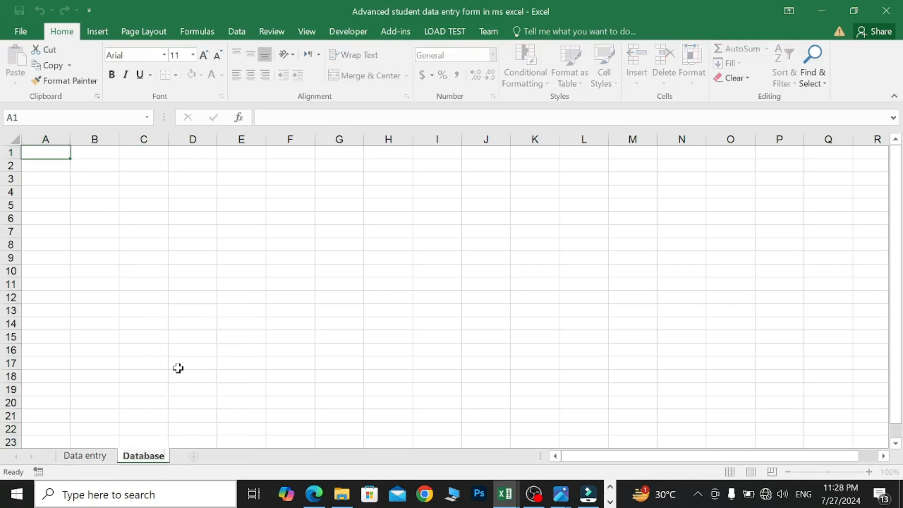
- Type labels Student Name, Father Name, Gender, Cnic/Form and Date of Birth into B4–B12
click(84, 198)
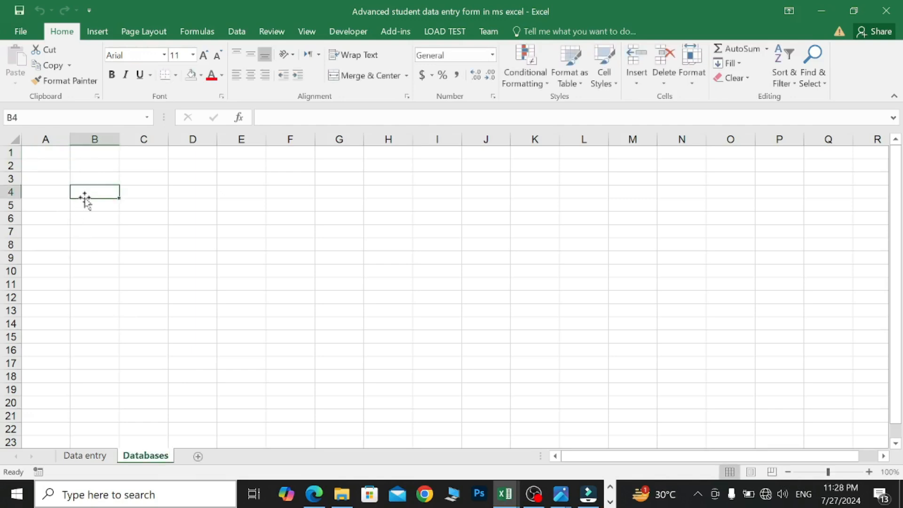
text(Student Name)
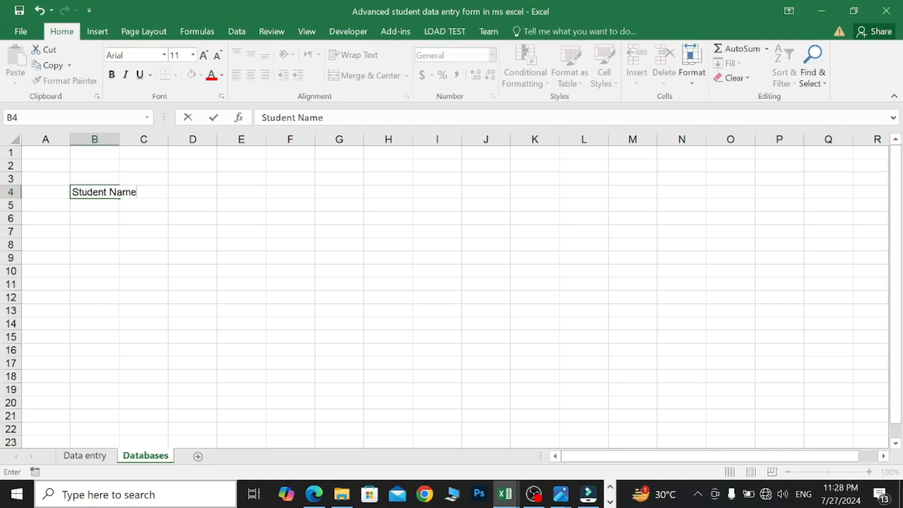
click(92, 219)
text(Father Name)
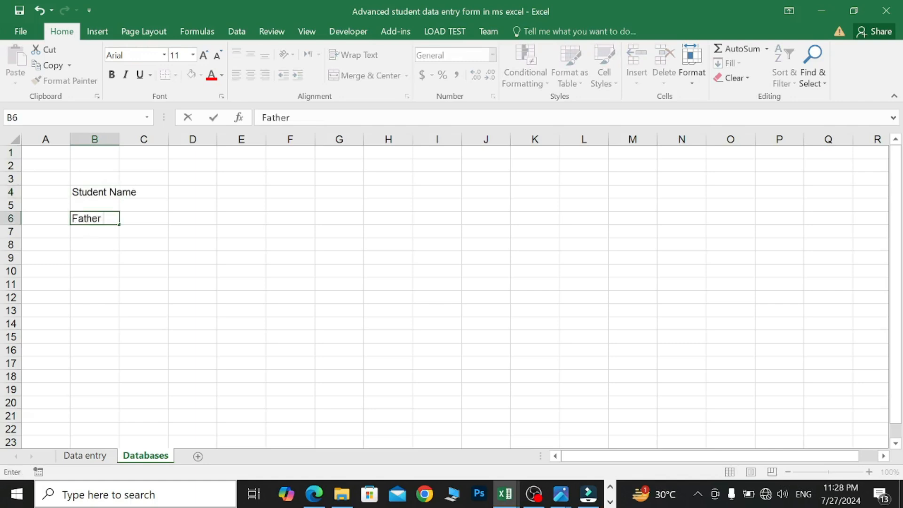
click(92, 243)
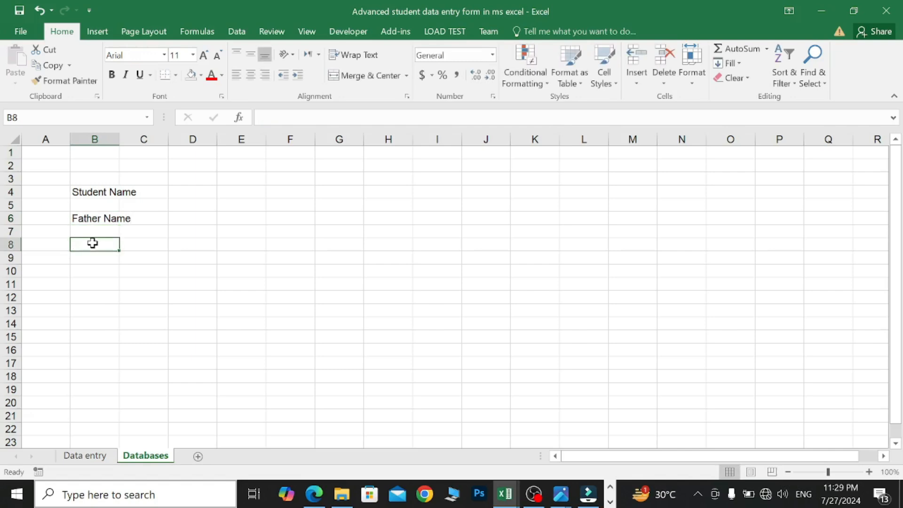
text(Gender)
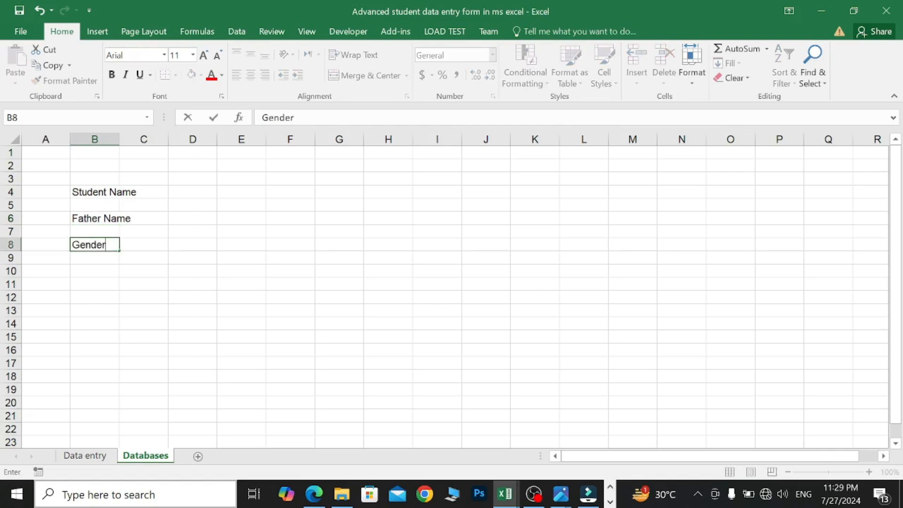
click(97, 269)
text(Cni)
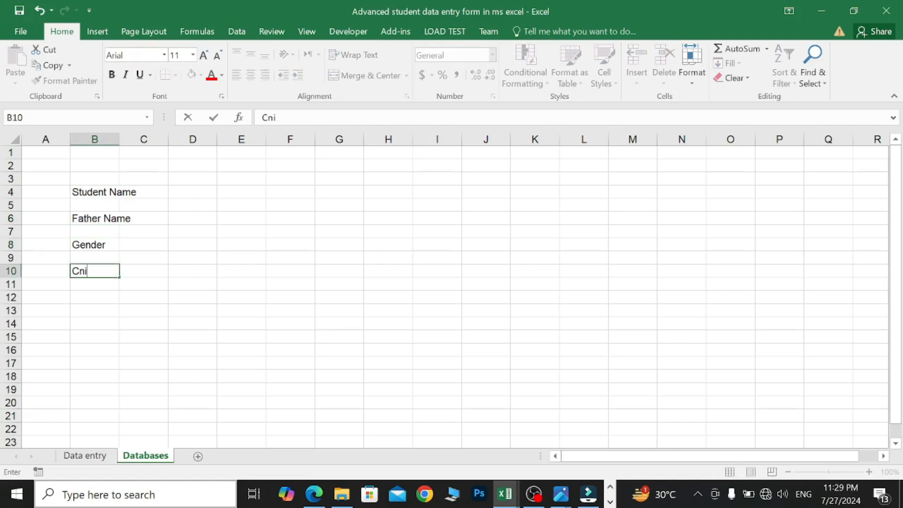
text(c/Form)
key(Return)
key(Return)
text(Dat)
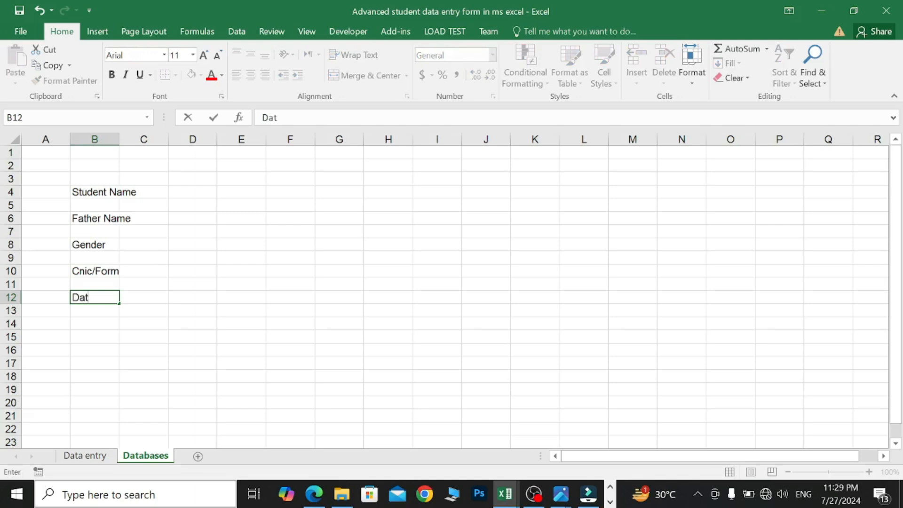
text(e of Birth)
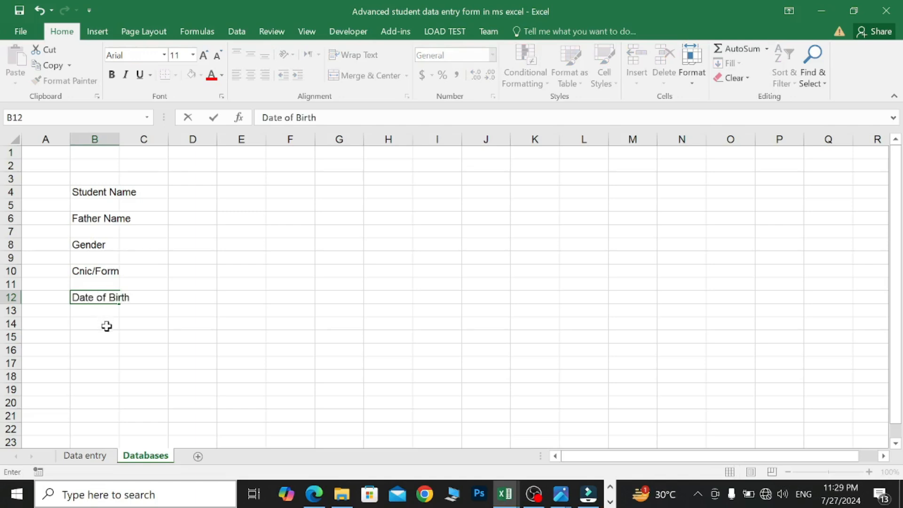
key(Return)
key(Return)
- Add labels Village, City, Districk and State/Province into B14–B20
text(Village)
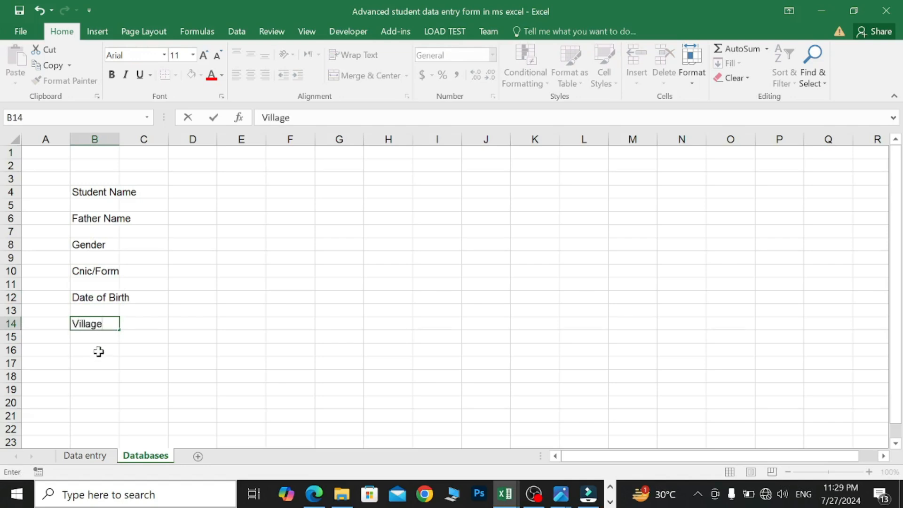
click(98, 351)
text(City)
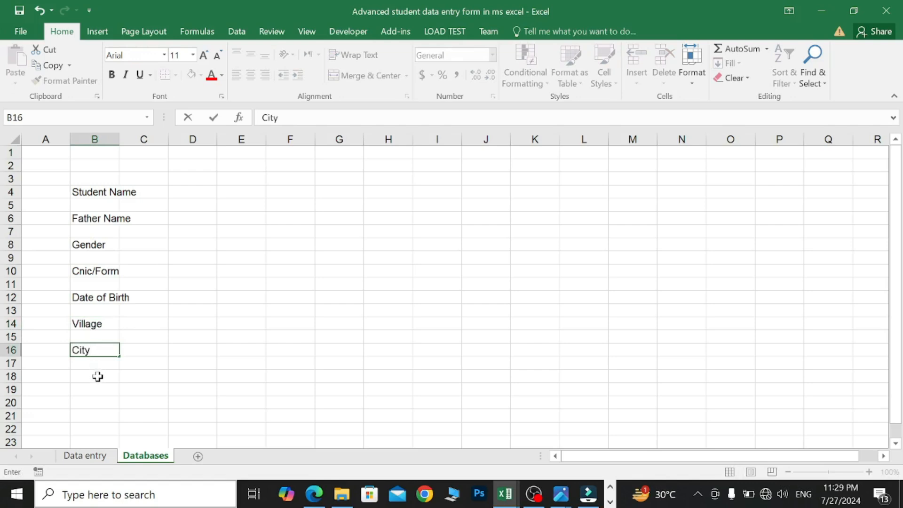
click(97, 376)
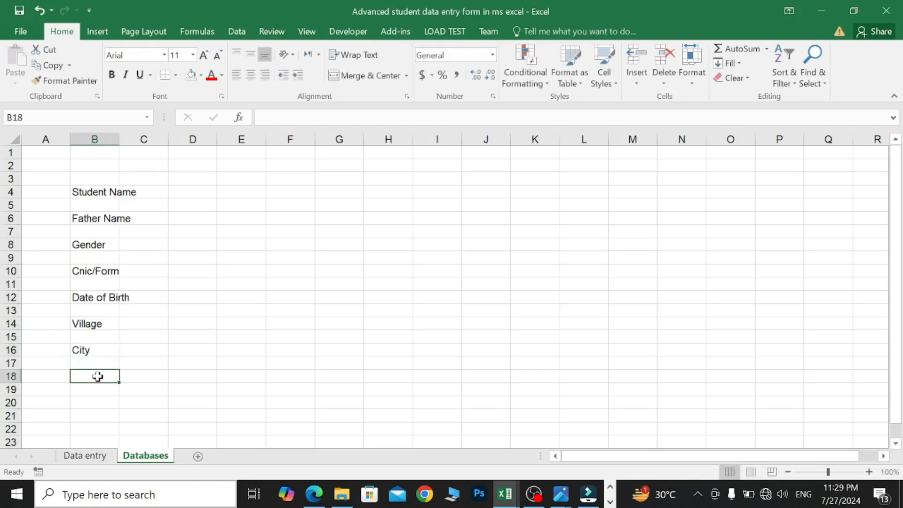
text(Districk)
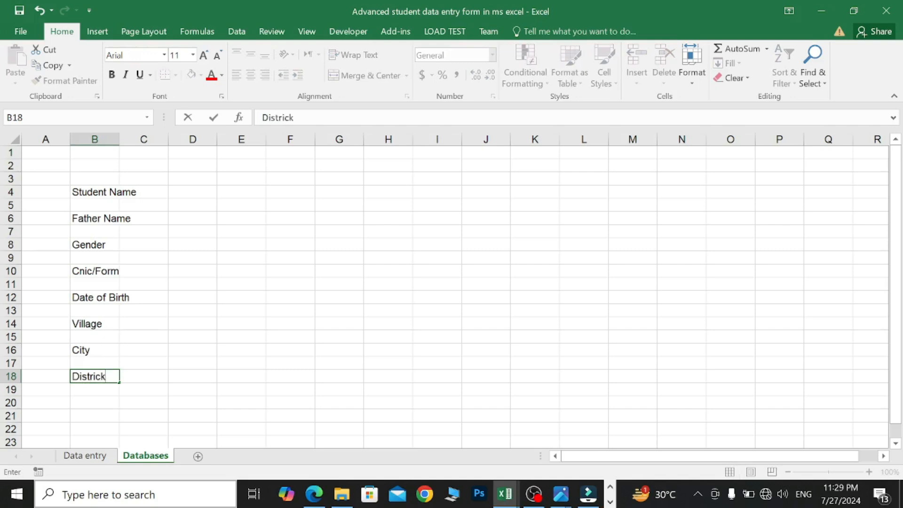
click(102, 402)
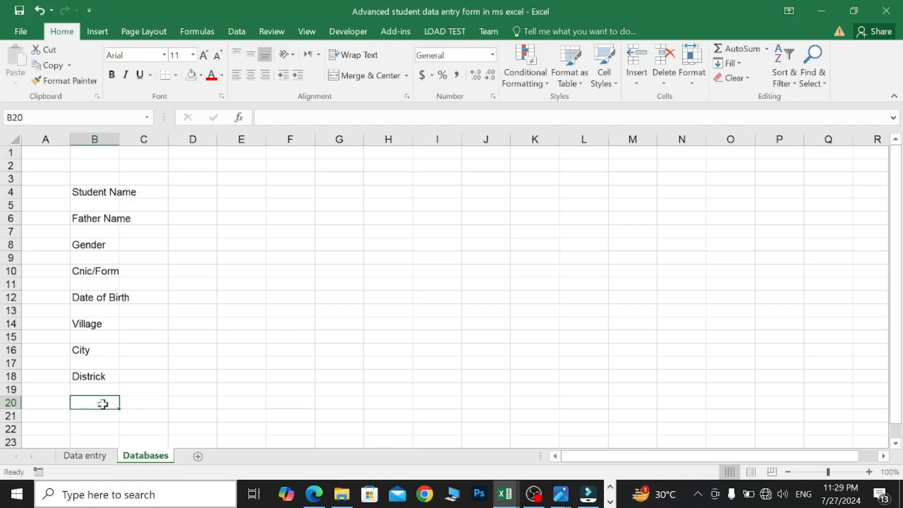
text(State/Province)
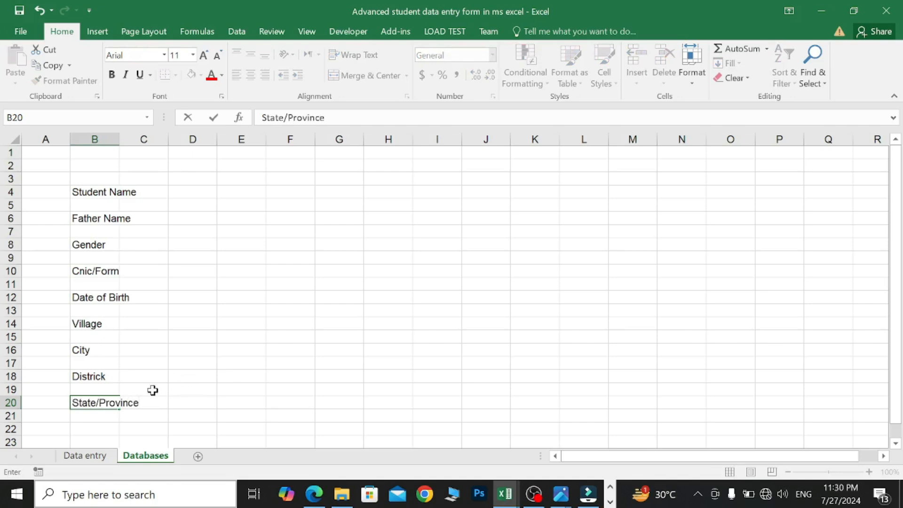
key(F2)
- Select the even label rows 4 through 20 together
click(11, 191)
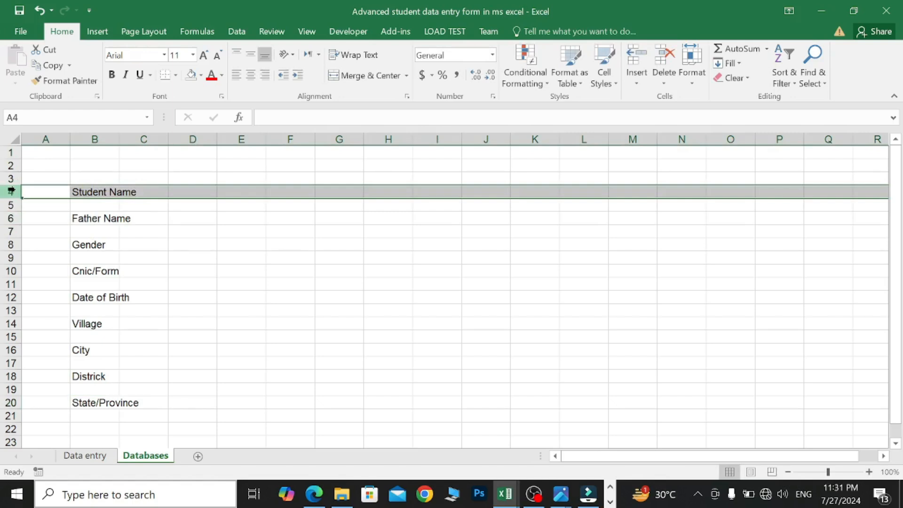
ctrl+click(10, 219)
ctrl+click(11, 245)
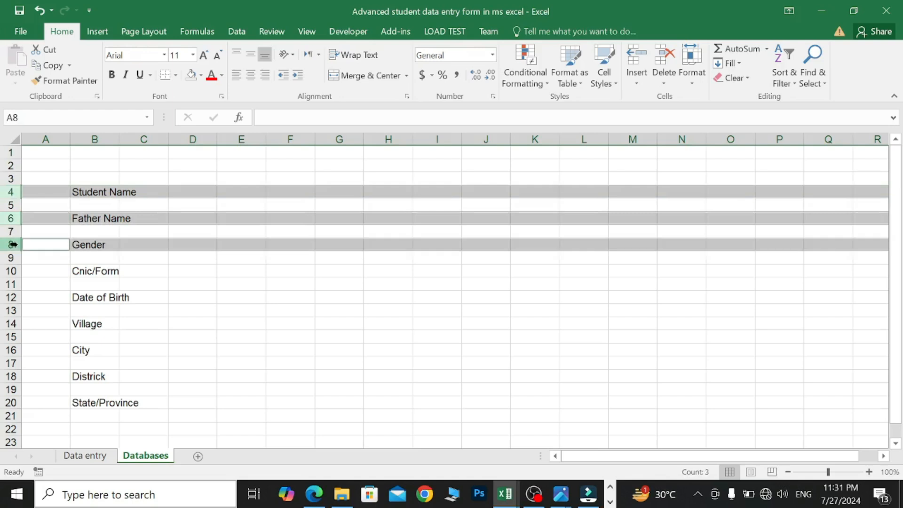
ctrl+click(14, 271)
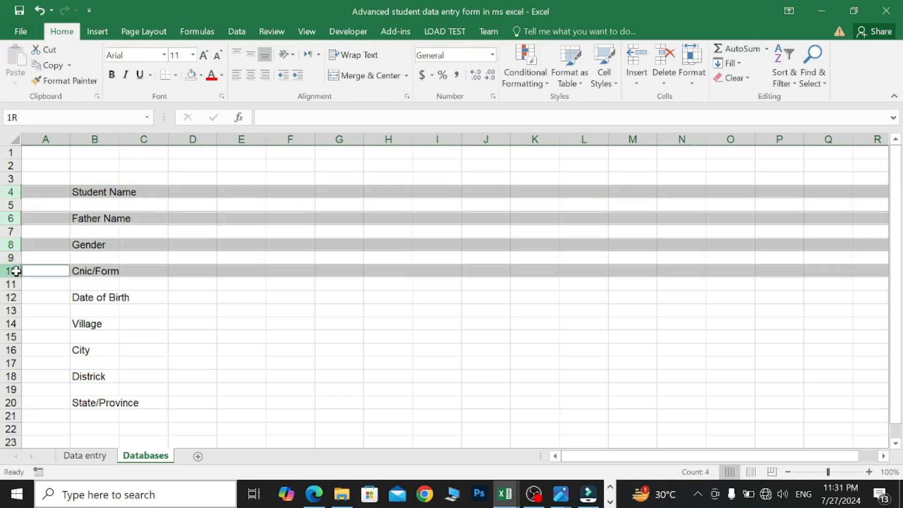
ctrl+click(10, 297)
ctrl+click(10, 324)
ctrl+click(11, 350)
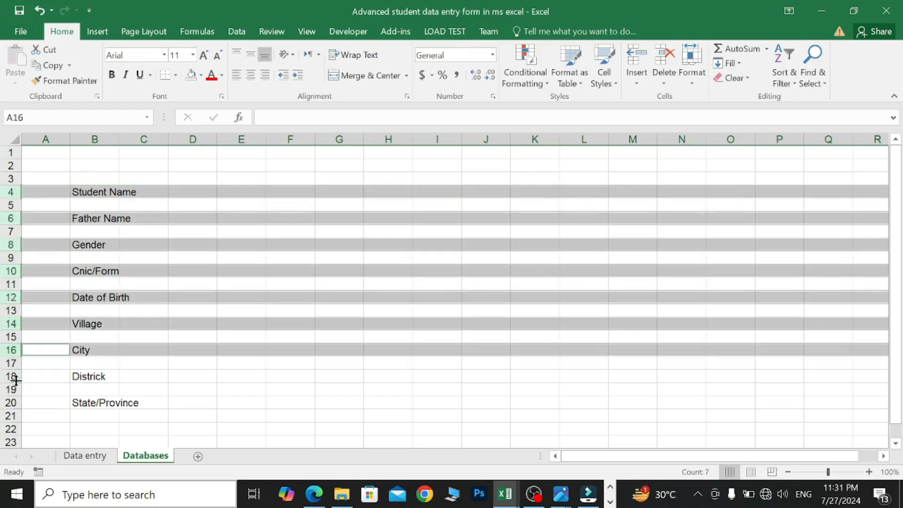
ctrl+click(12, 376)
ctrl+click(10, 402)
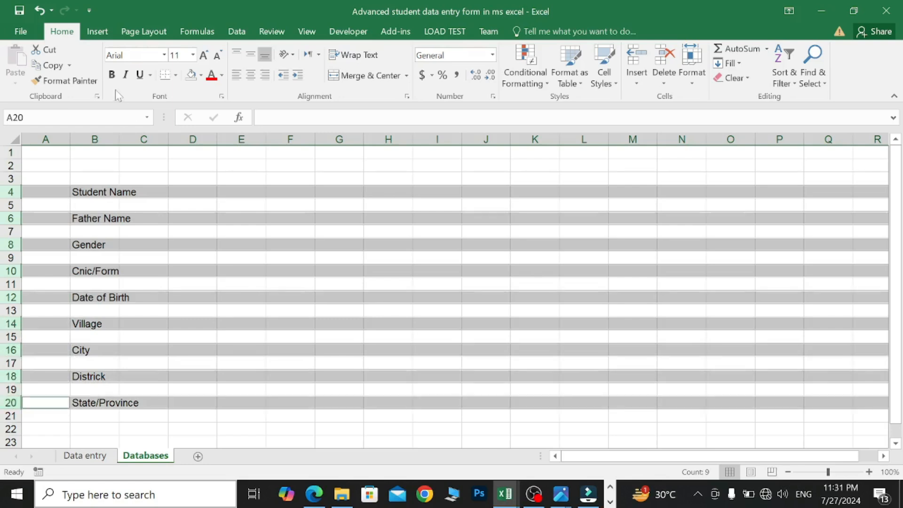
- Make the selected labels bold at font size 12
click(112, 76)
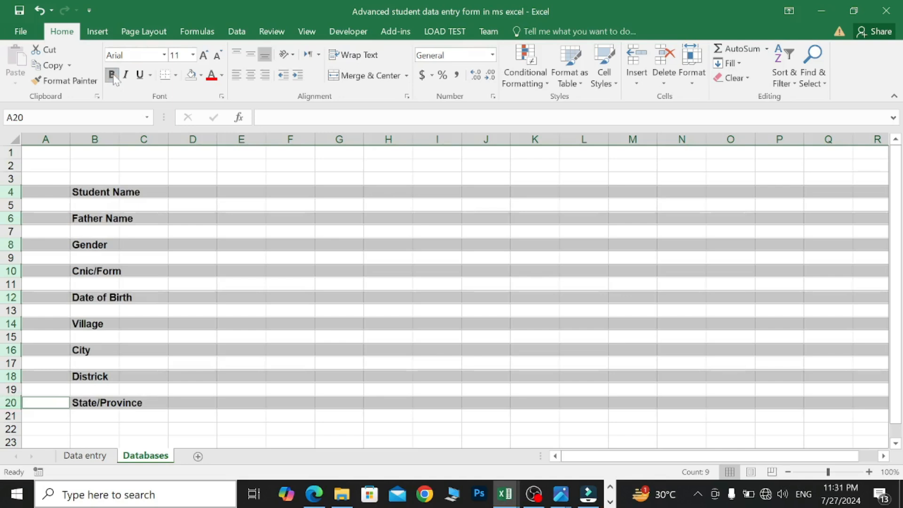
click(193, 55)
click(175, 125)
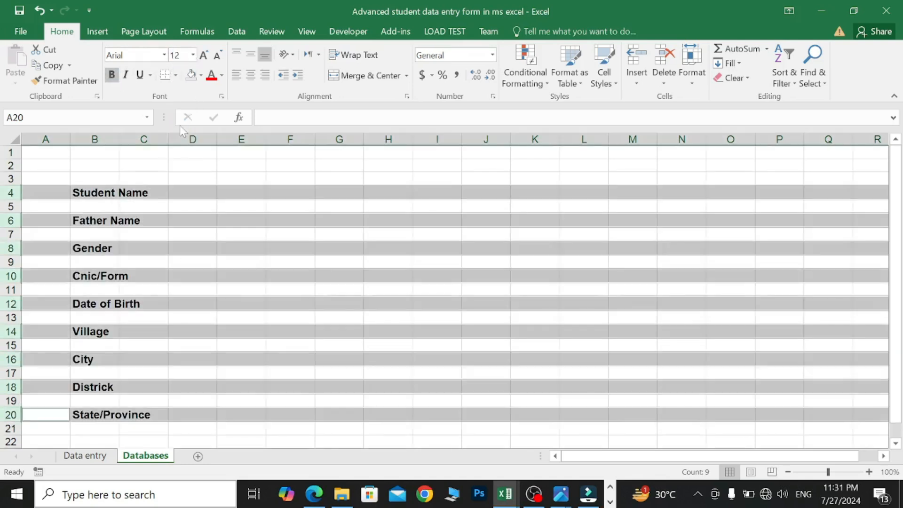
click(49, 175)
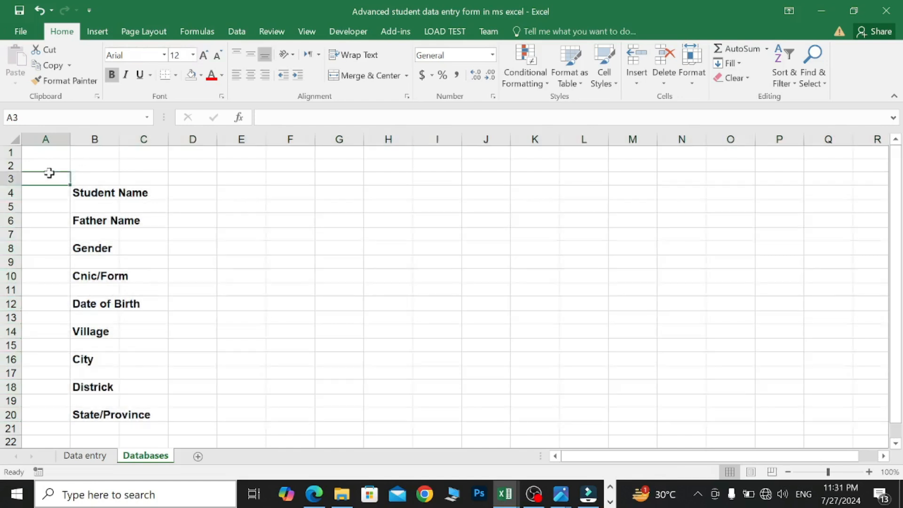
- Widen column B to fit the labels and select the nine label rows 4–20
drag(120, 141, 156, 140)
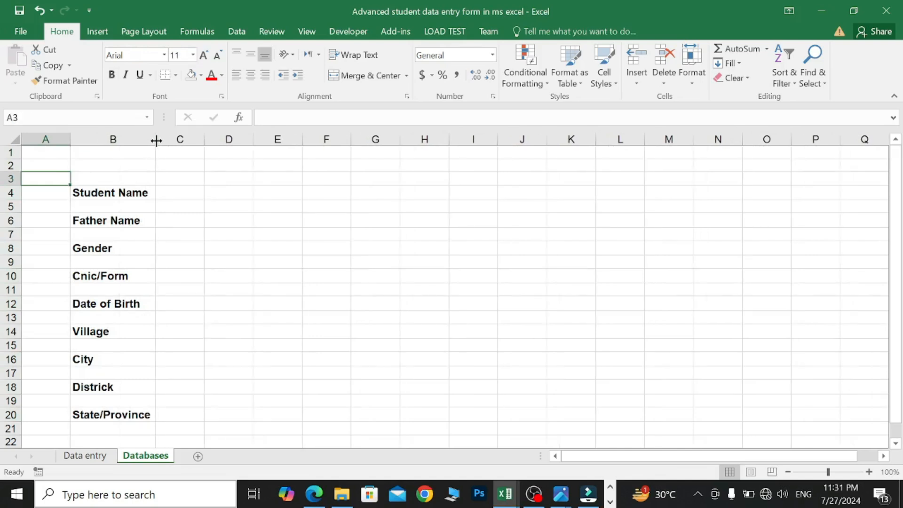
click(9, 192)
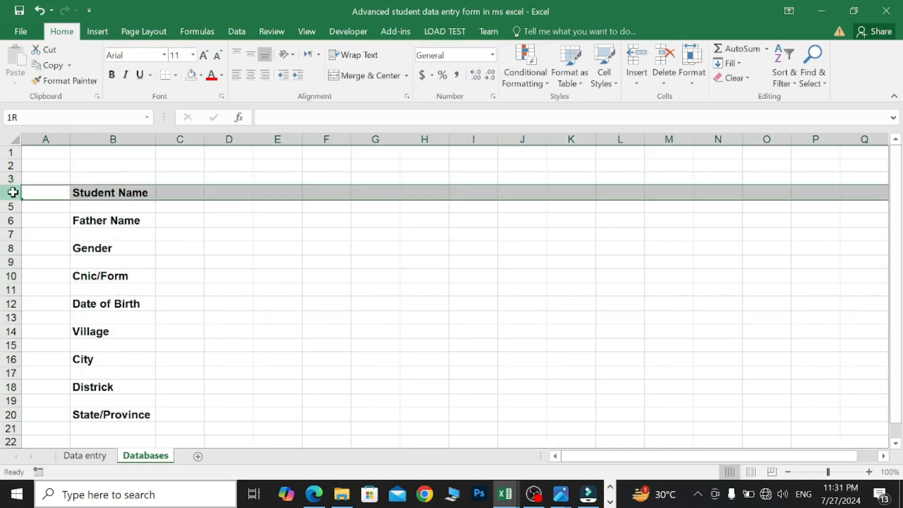
ctrl+click(9, 220)
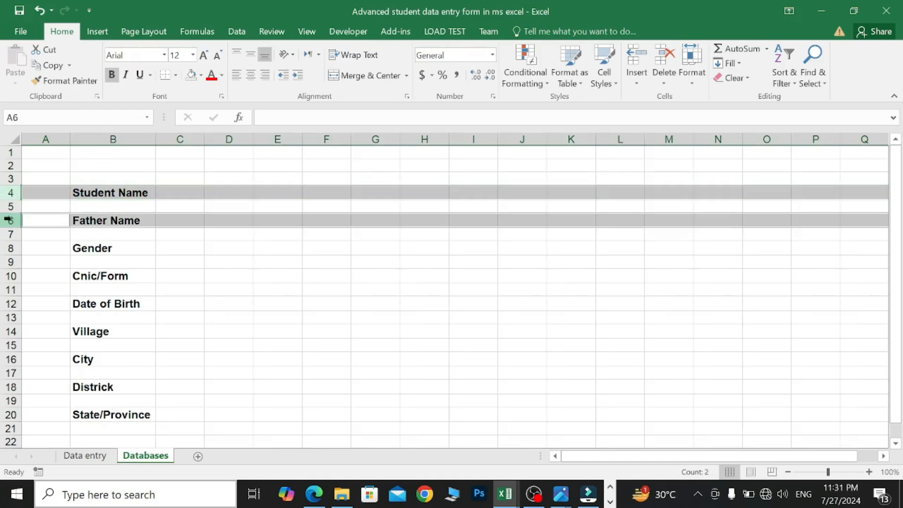
ctrl+click(11, 248)
ctrl+click(10, 276)
ctrl+click(10, 303)
ctrl+click(11, 331)
ctrl+click(10, 358)
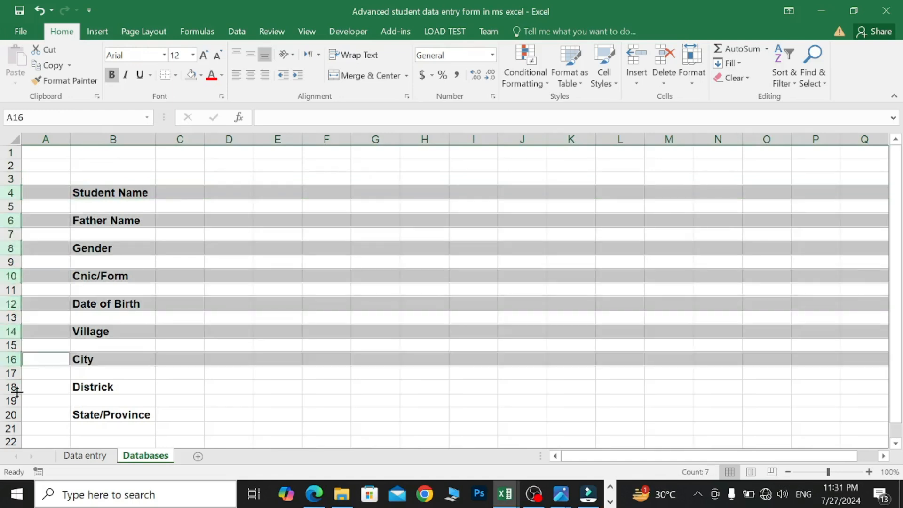
ctrl+click(16, 390)
ctrl+click(11, 414)
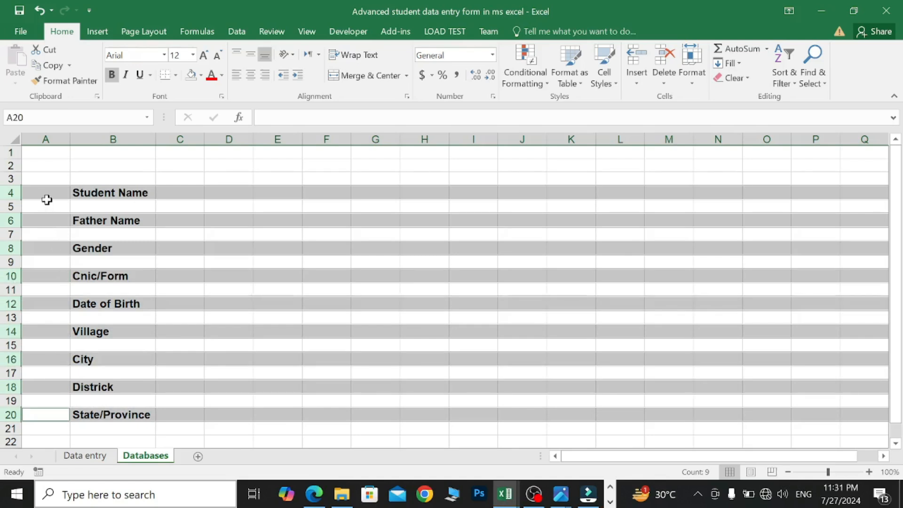
- Set the label rows to height 19.5 with middle-aligned, left-aligned text
drag(18, 200, 19, 203)
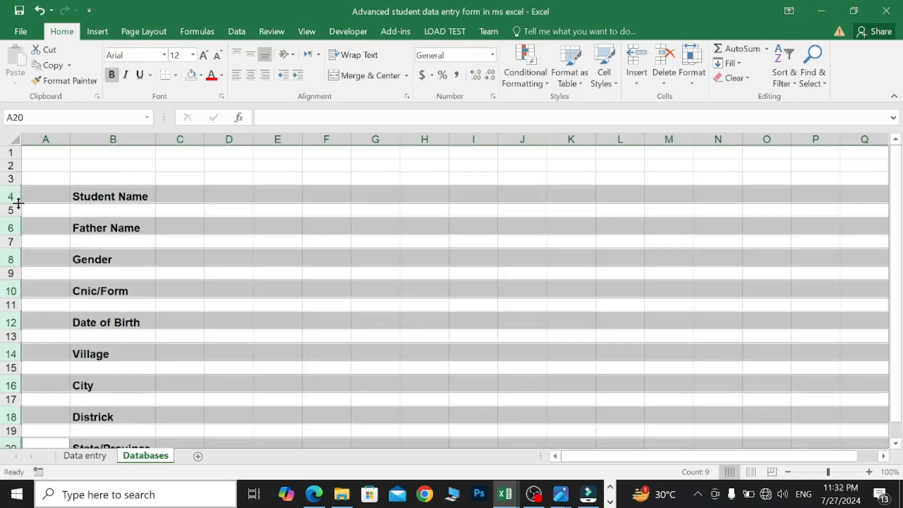
click(253, 59)
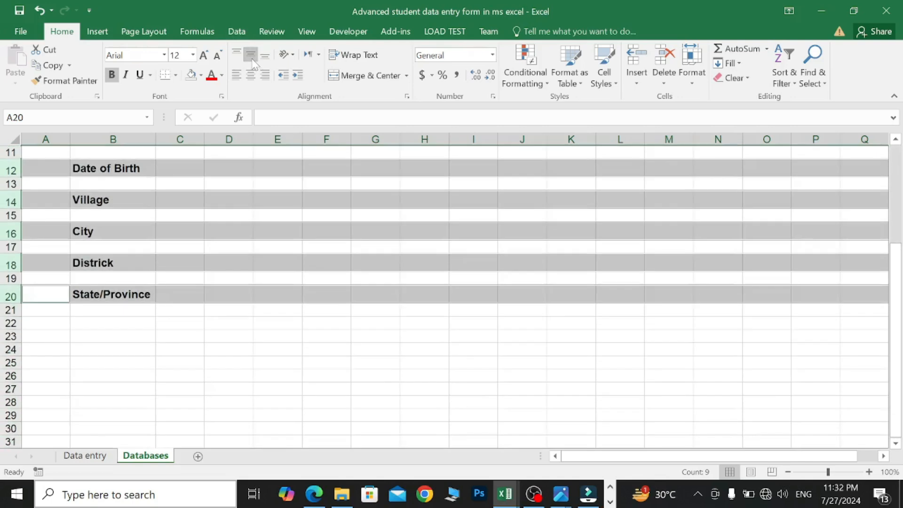
scroll(234, 288, up, 4)
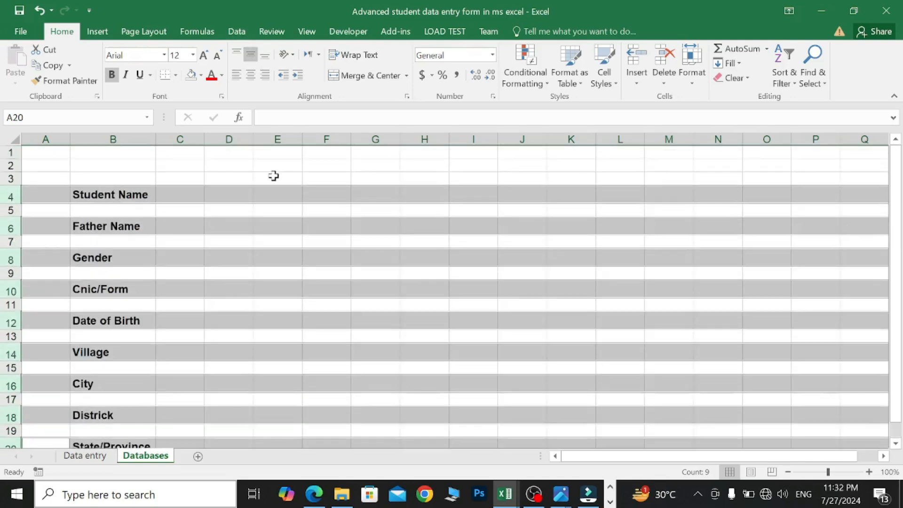
click(237, 74)
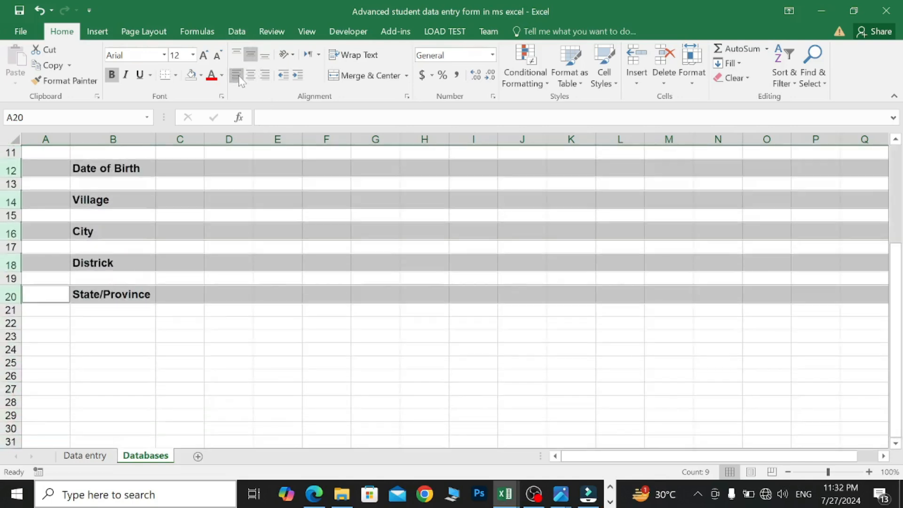
scroll(251, 309, up, 4)
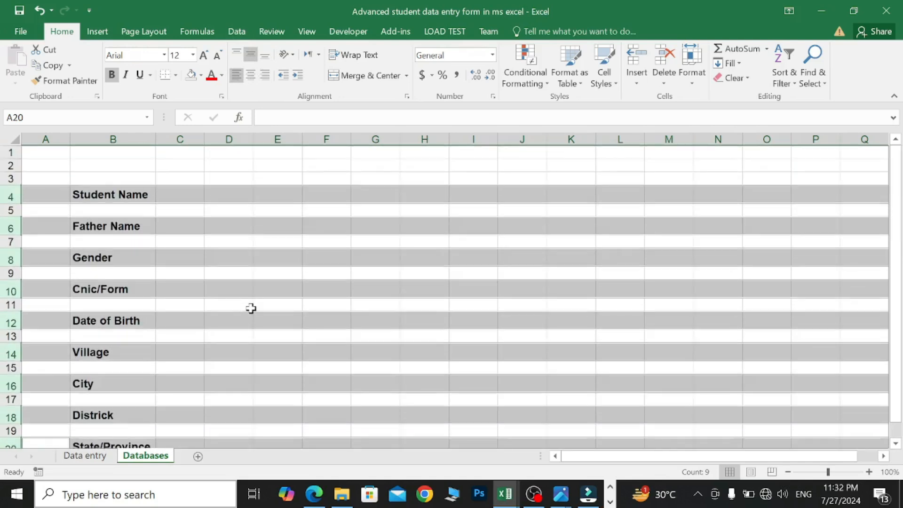
click(178, 180)
- Correct Districk to District and narrow column C to width 2.08 (32 pixels)
scroll(183, 345, down, 1)
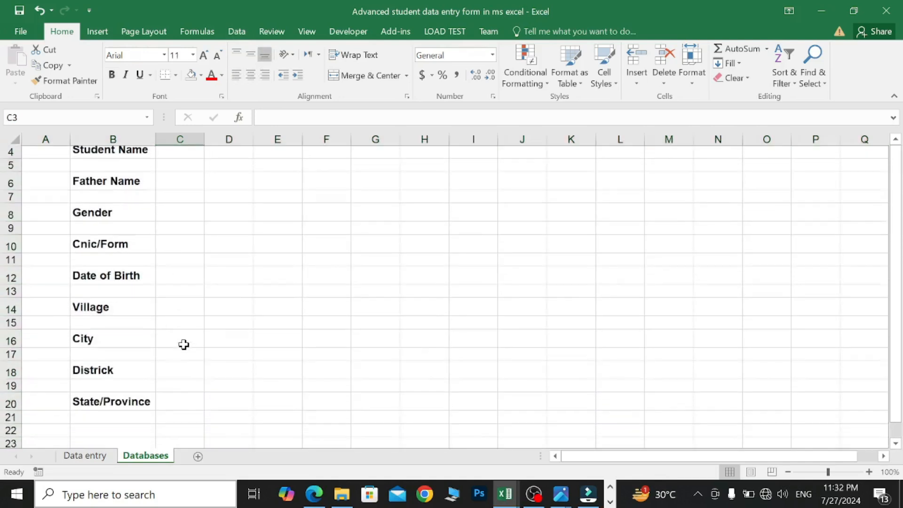
double_click(124, 374)
key(BackSpace)
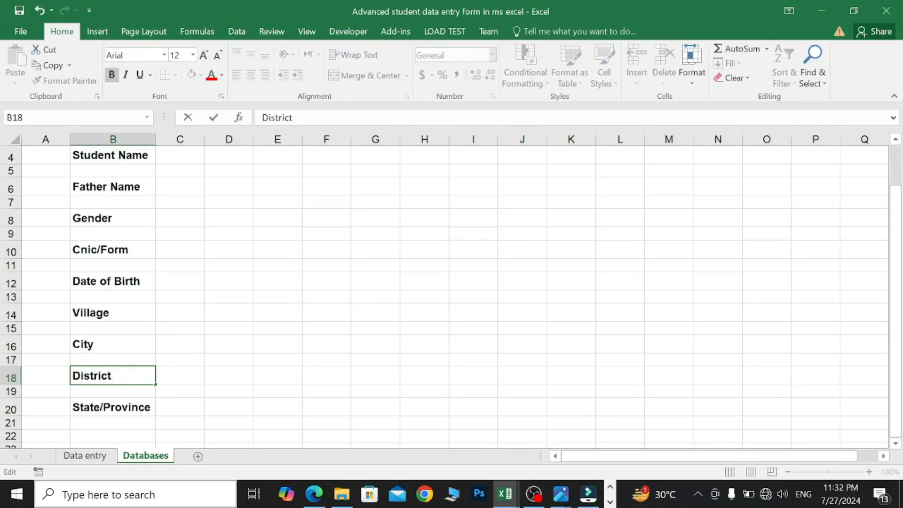
scroll(123, 373, up, 1)
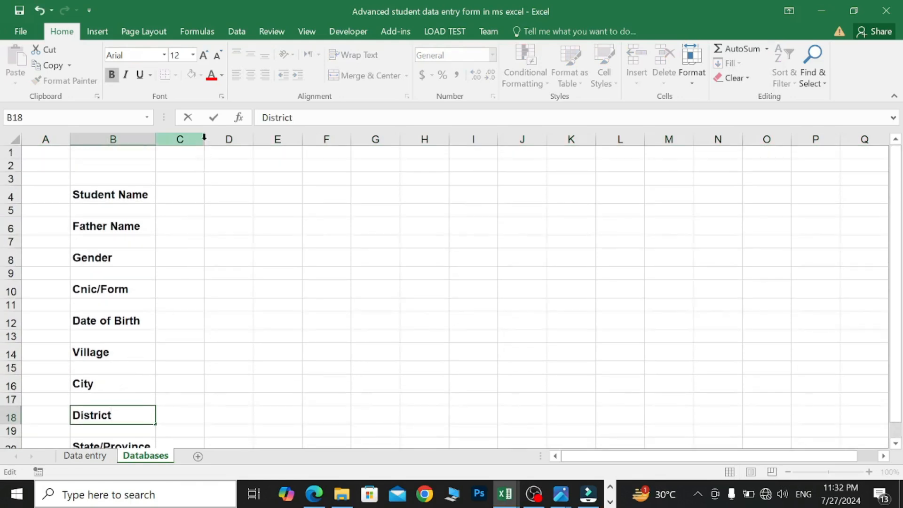
click(142, 164)
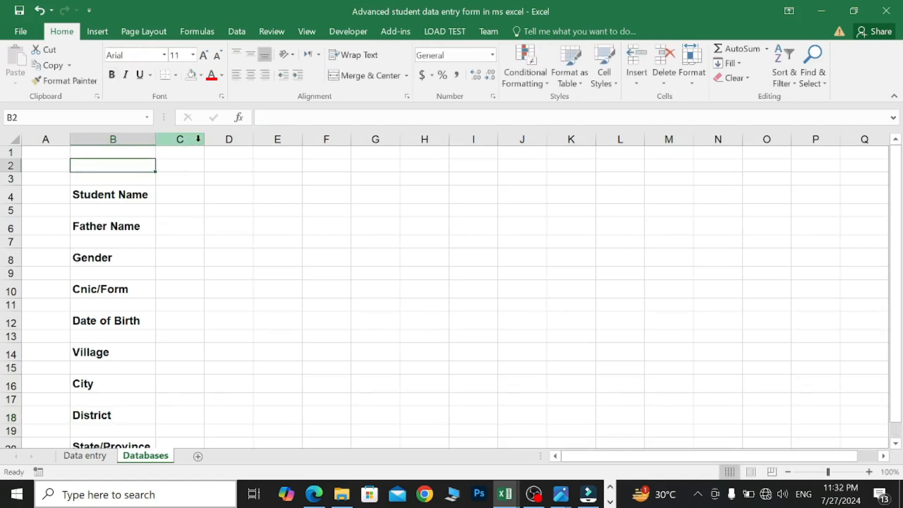
drag(204, 141, 170, 141)
- Add a colon beside the labels in C4, C6, C8 and C10
scroll(233, 250, down, 1)
click(164, 196)
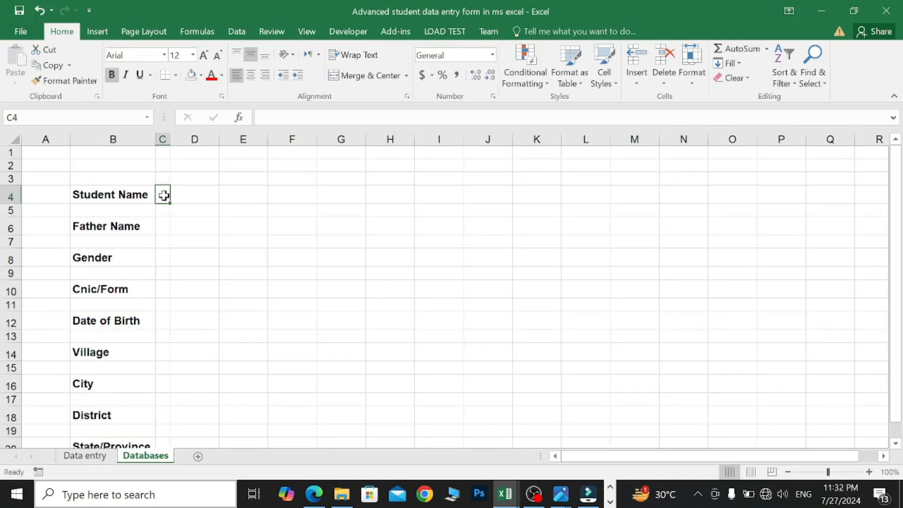
text(:)
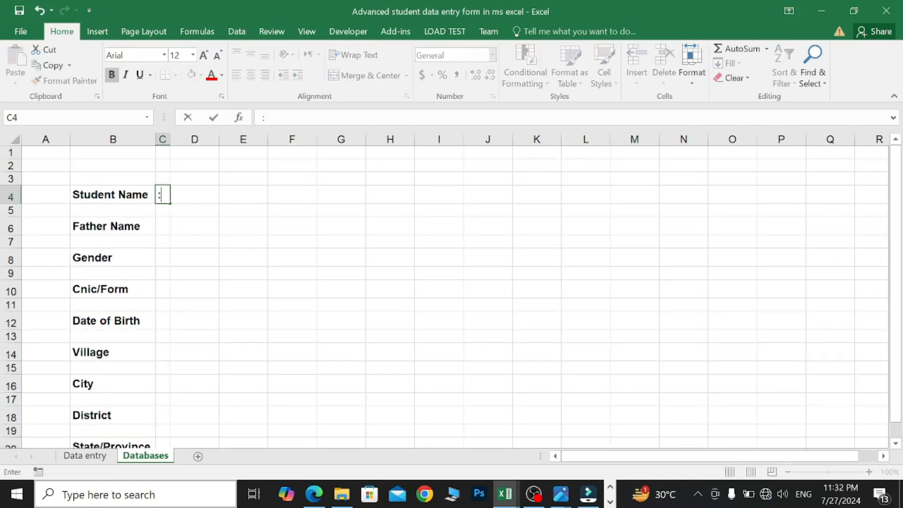
click(161, 226)
text(:)
click(161, 257)
text(:)
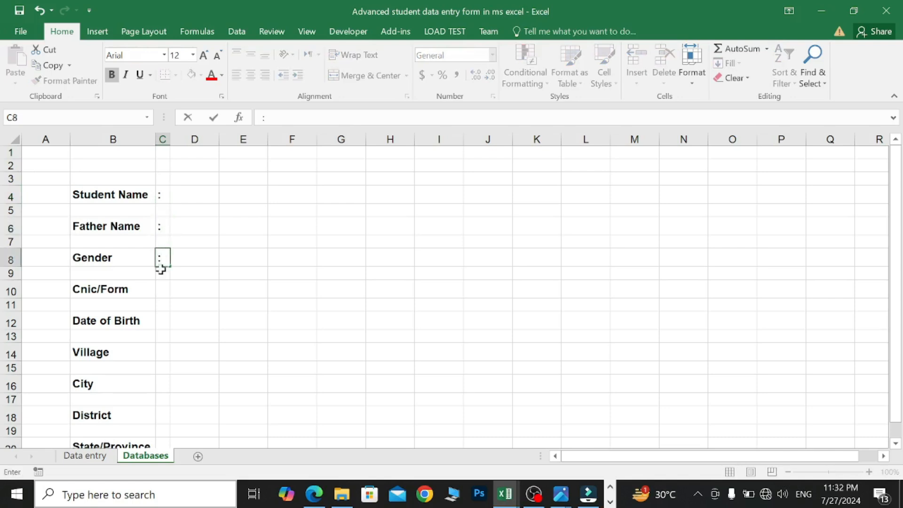
click(162, 289)
text(:)
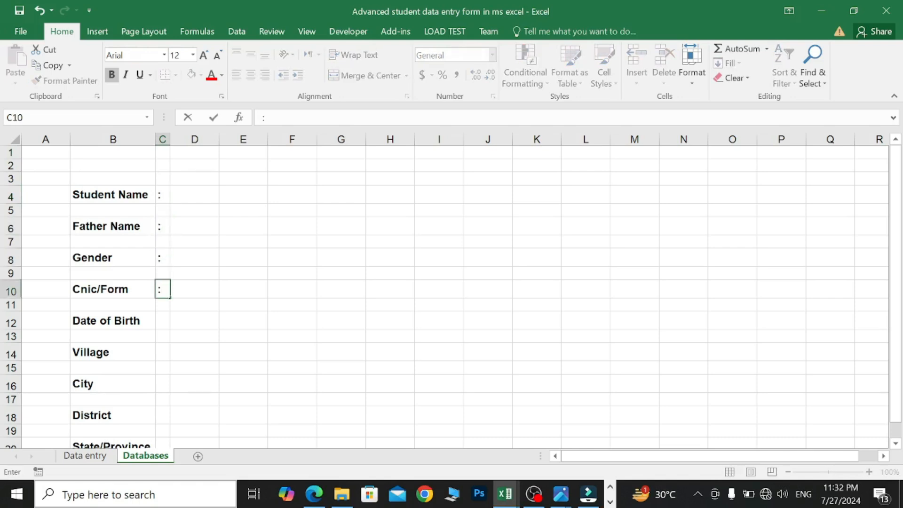
- Add colons in C12, C14, C16, C18 and C20, down to State/Province
scroll(162, 289, down, 1)
click(163, 282)
text(:)
click(162, 313)
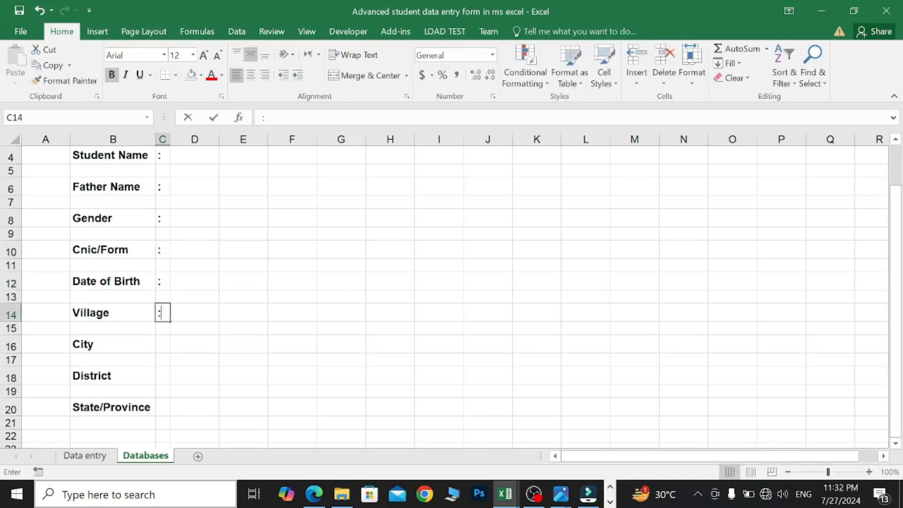
text(:)
click(162, 344)
text(:)
click(163, 376)
text(:)
click(163, 407)
text(:)
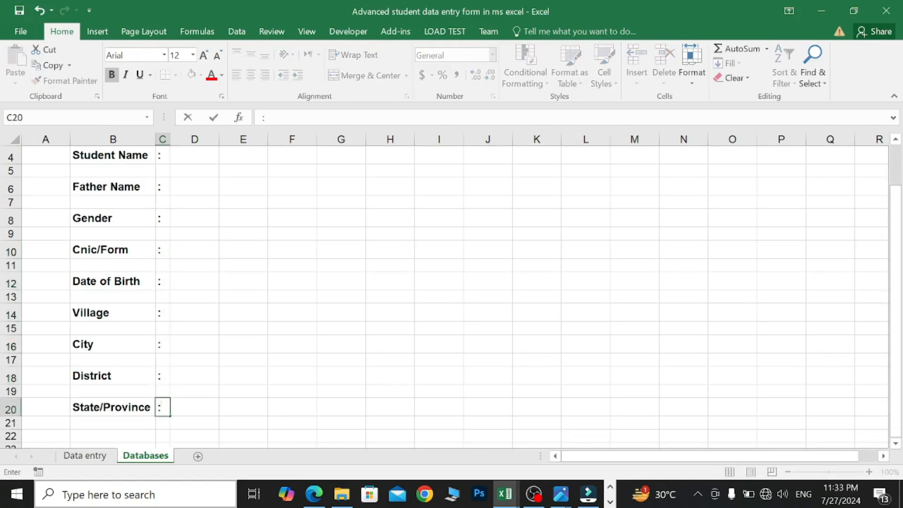
scroll(162, 403, up, 1)
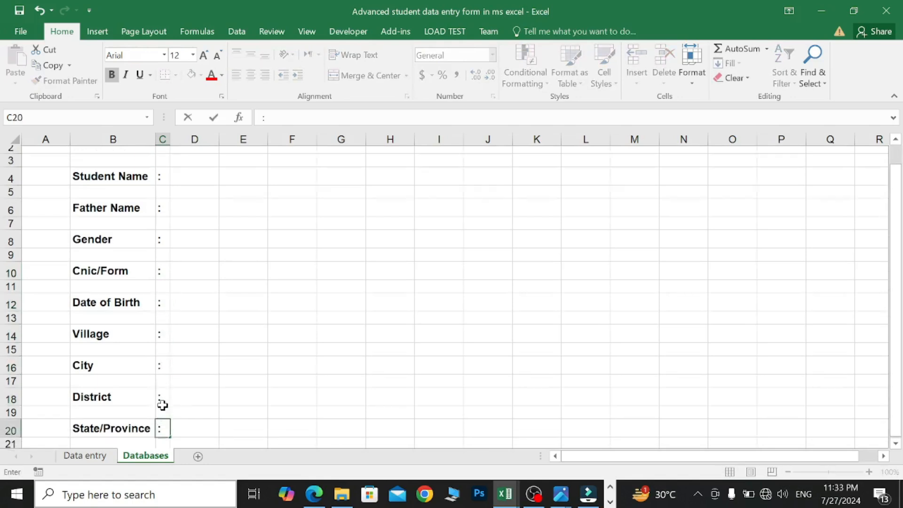
click(285, 196)
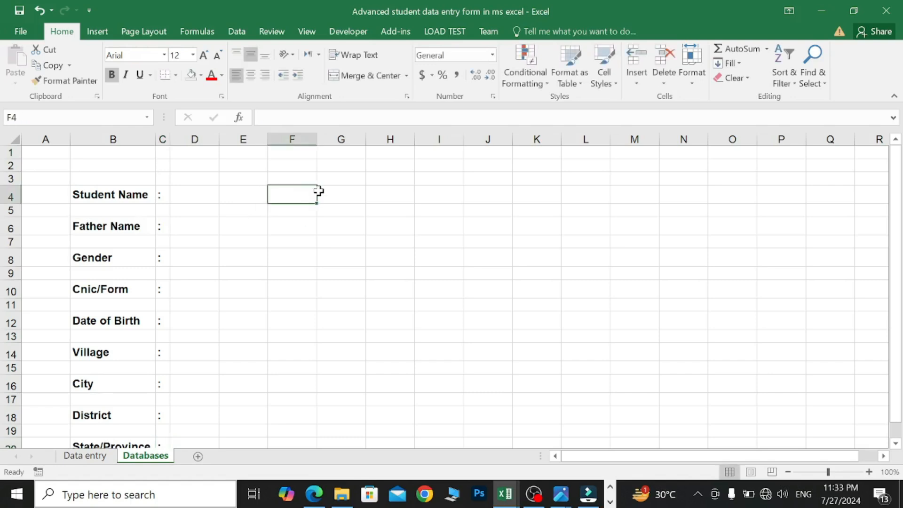
- Enter the labels Phone No, Whatsapp and Email in F4, F6 and F8
drag(316, 140, 338, 139)
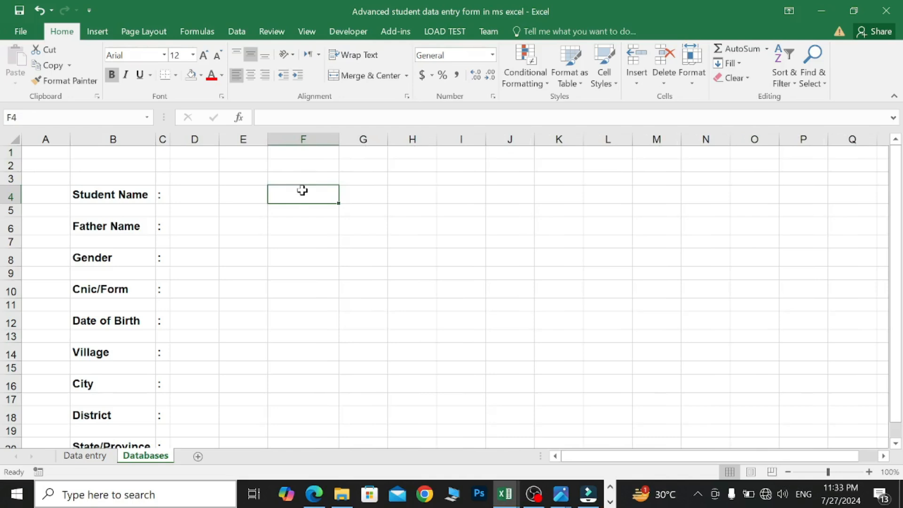
text(Phone NO)
key(BackSpace)
text(o)
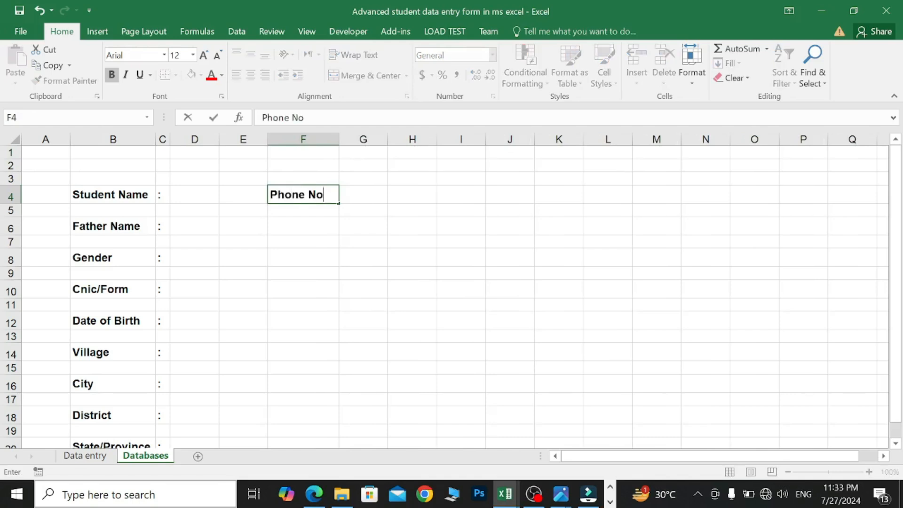
click(302, 224)
text(Whatsapp)
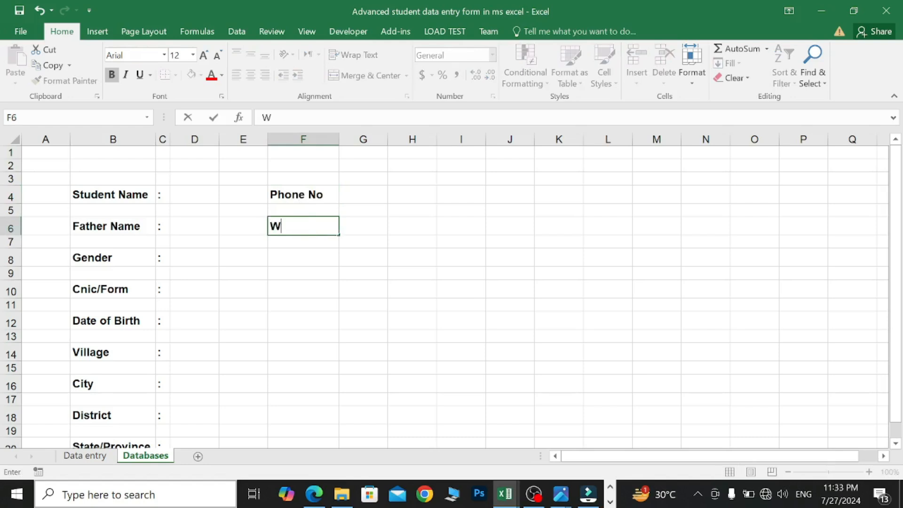
click(305, 262)
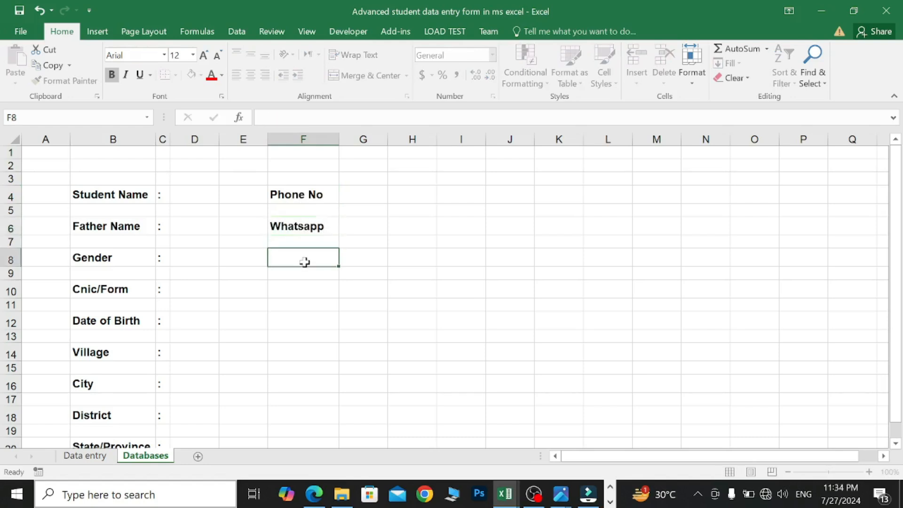
text(Email)
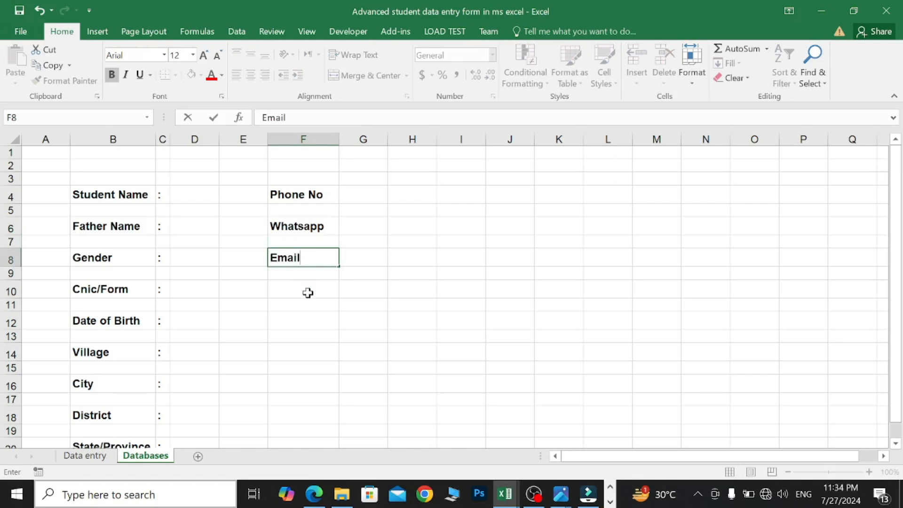
click(308, 293)
- Add Select Cource, Current Address and Permanent Address labels, then widen column F to fit
text(Select Cource)
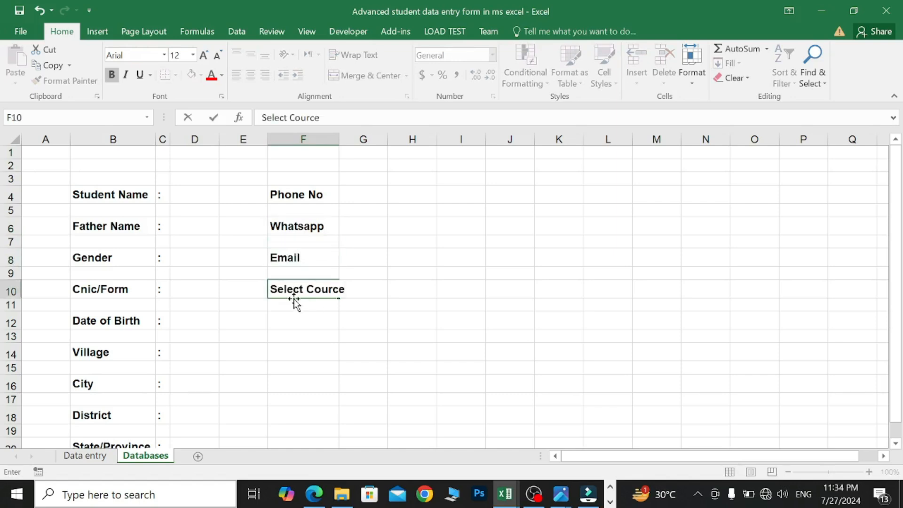
click(316, 325)
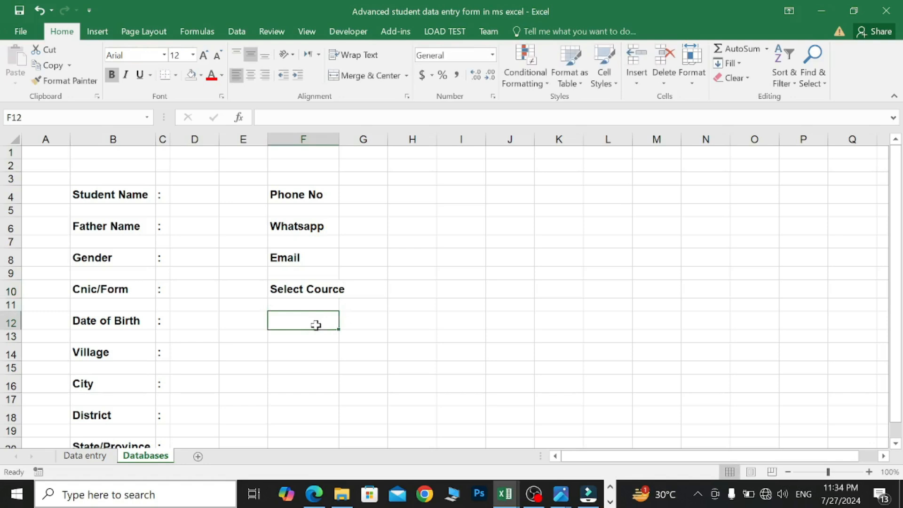
text(Current Address)
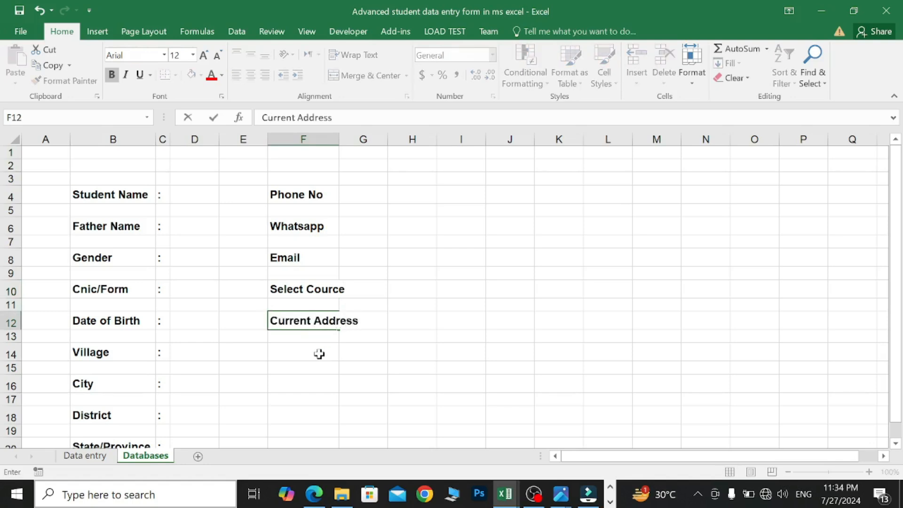
click(316, 378)
text(Permi)
text(nen)
key(BackSpace)
key(BackSpace)
key(BackSpace)
key(BackSpace)
text(anent Address)
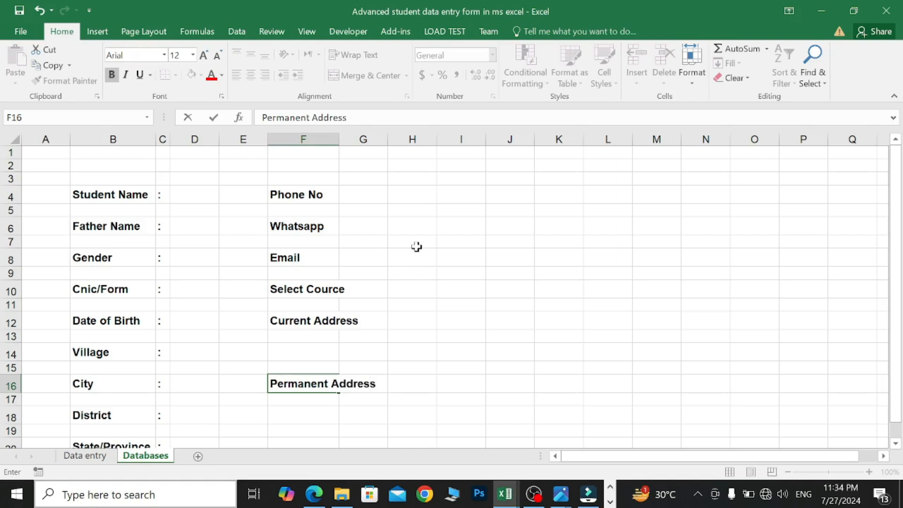
click(340, 162)
drag(339, 139, 378, 137)
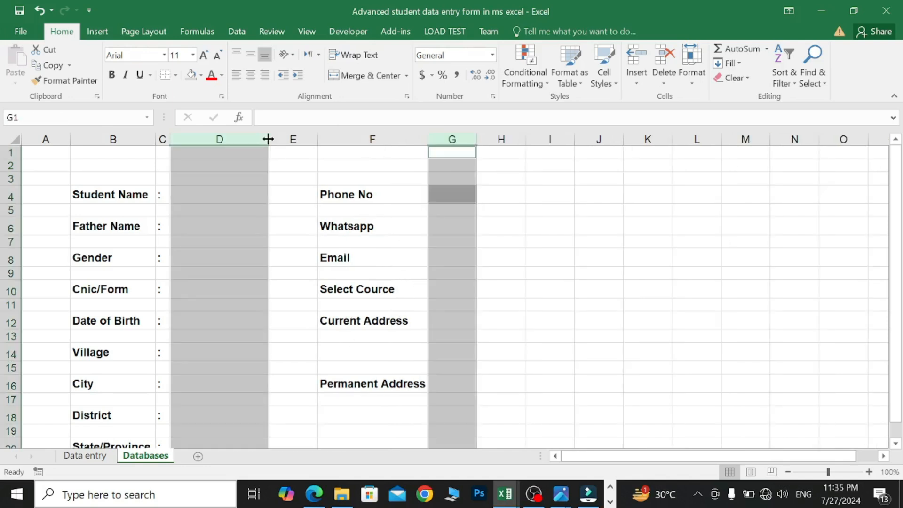
- Widen column D to 23.00 and column G to 23.00 (283 pixels)
drag(268, 139, 303, 141)
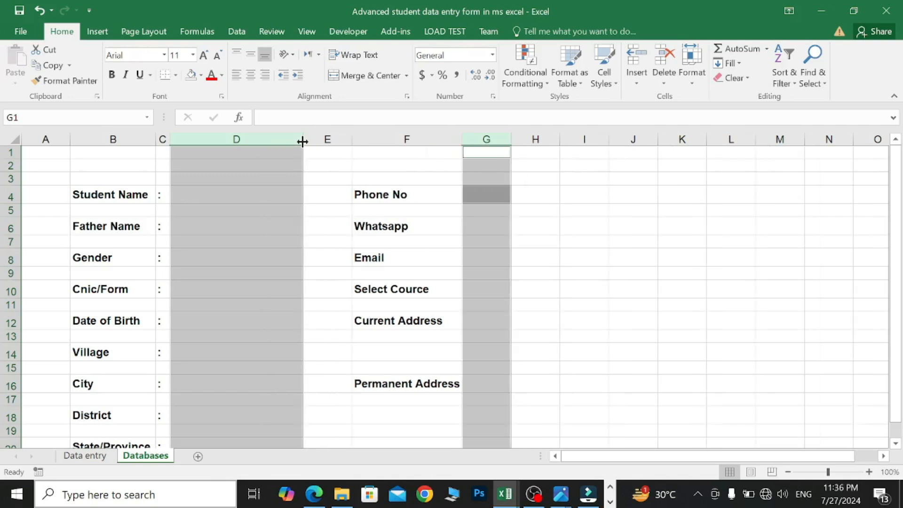
click(504, 139)
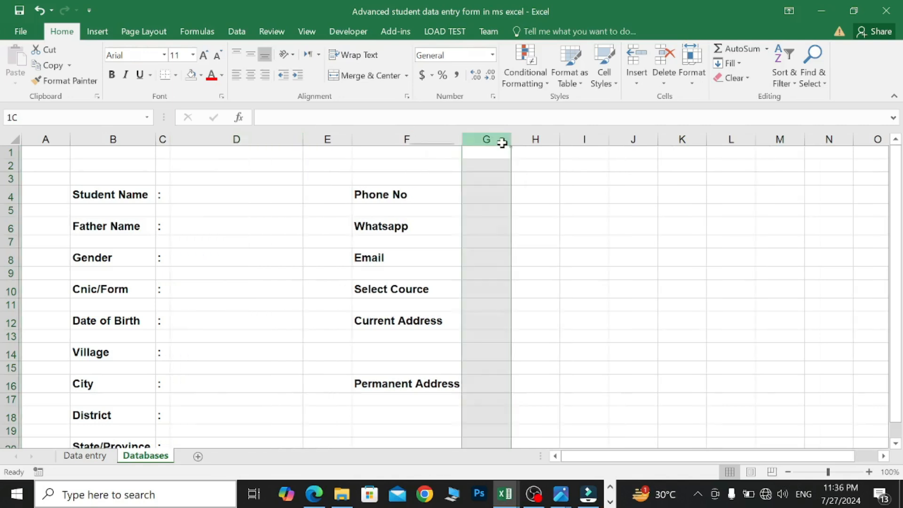
drag(511, 142, 575, 140)
drag(578, 140, 596, 140)
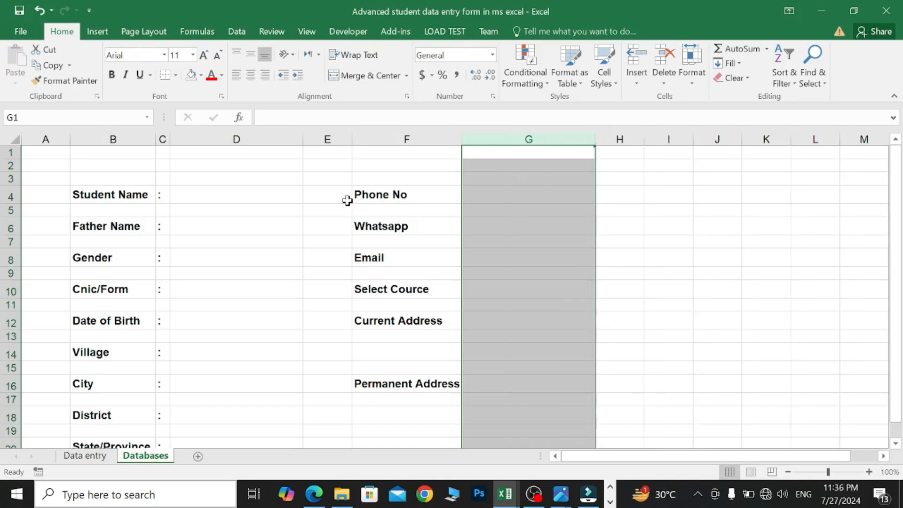
- Give the column D and column G input cells Thick Outside Borders
click(263, 195)
click(256, 228)
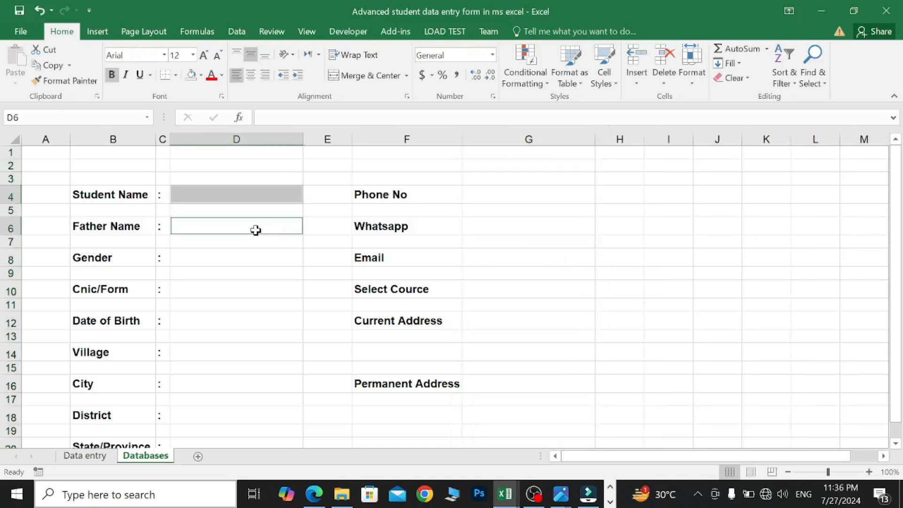
click(244, 261)
scroll(244, 268, down, 1)
click(243, 268)
click(247, 326)
click(254, 361)
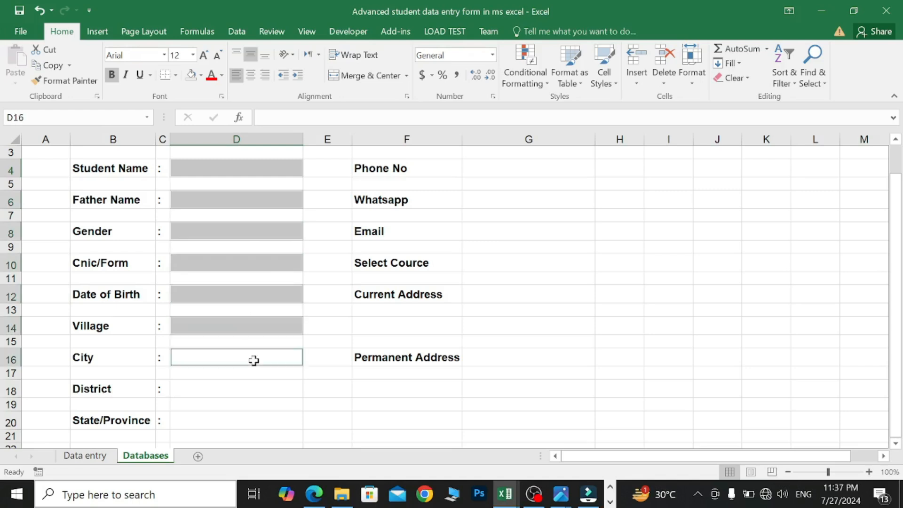
click(250, 389)
click(245, 420)
click(529, 168)
click(536, 231)
click(541, 263)
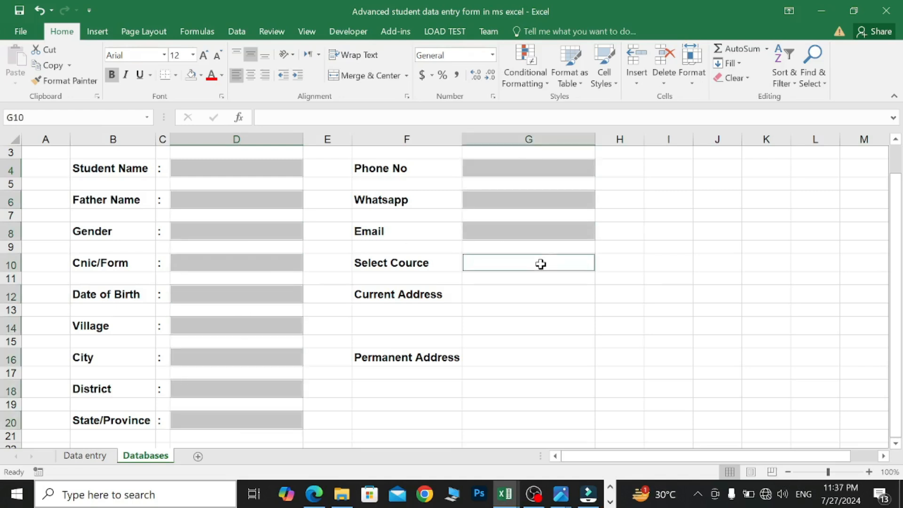
click(176, 77)
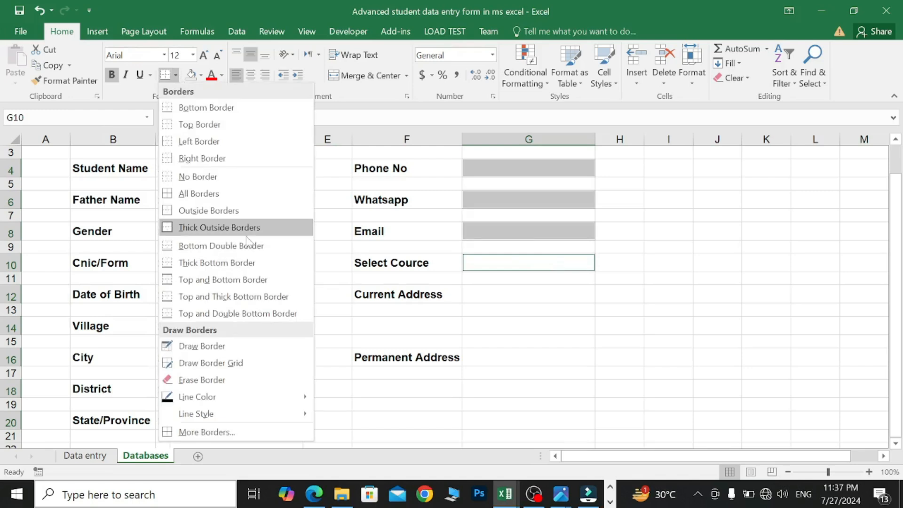
click(229, 229)
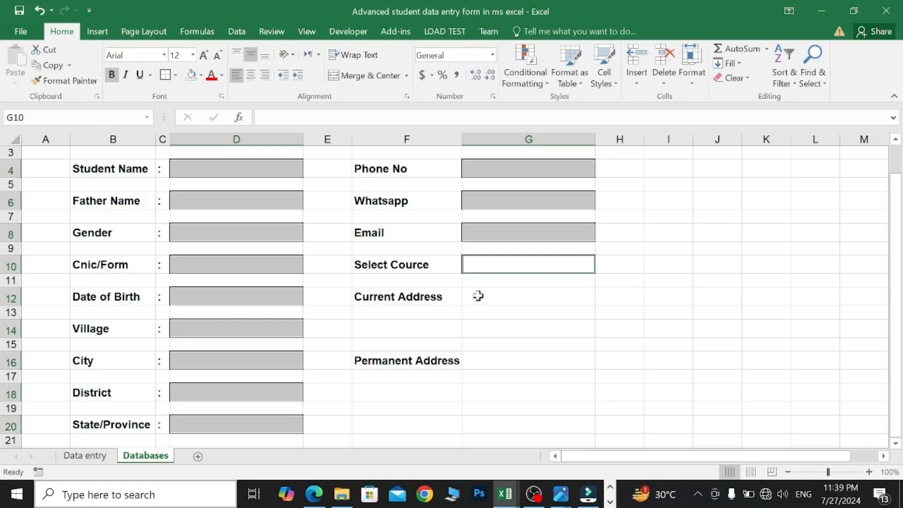
- Merge G12:G14 and G16:G18 into address boxes and give both thick outside borders
drag(477, 296, 488, 323)
click(372, 75)
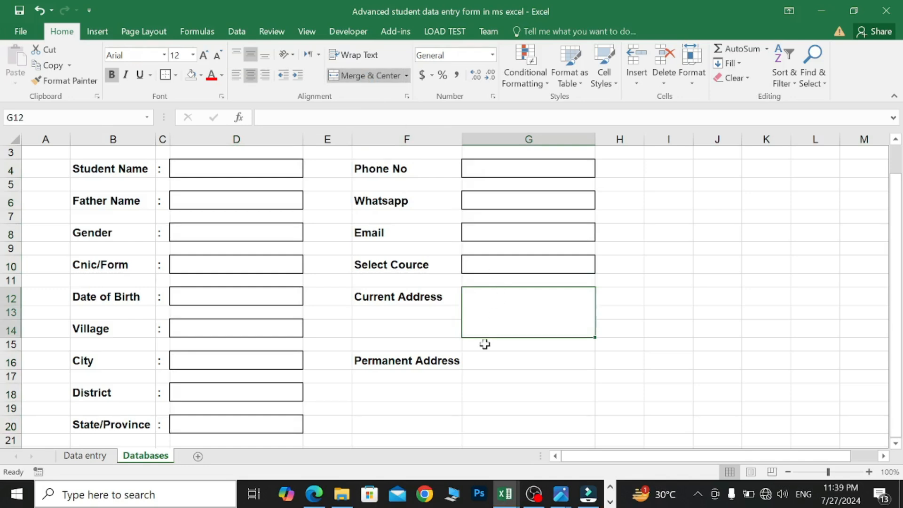
drag(475, 359, 508, 385)
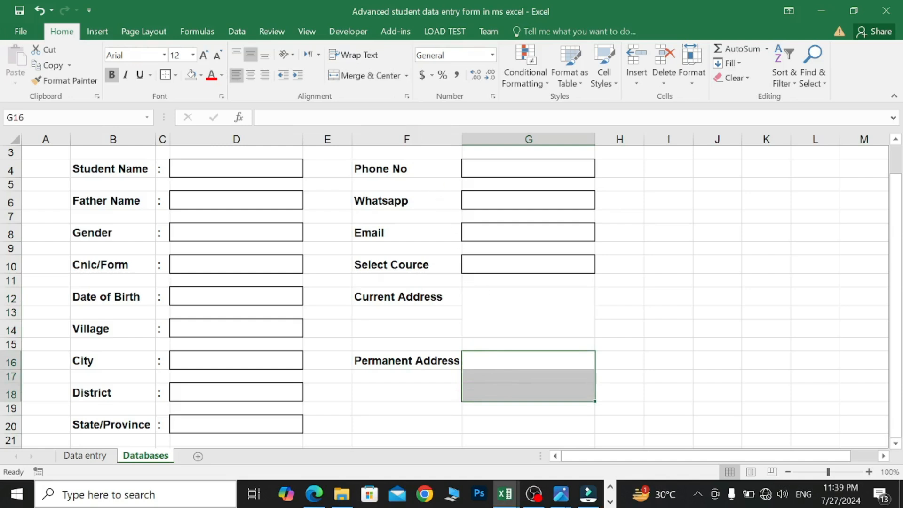
click(380, 81)
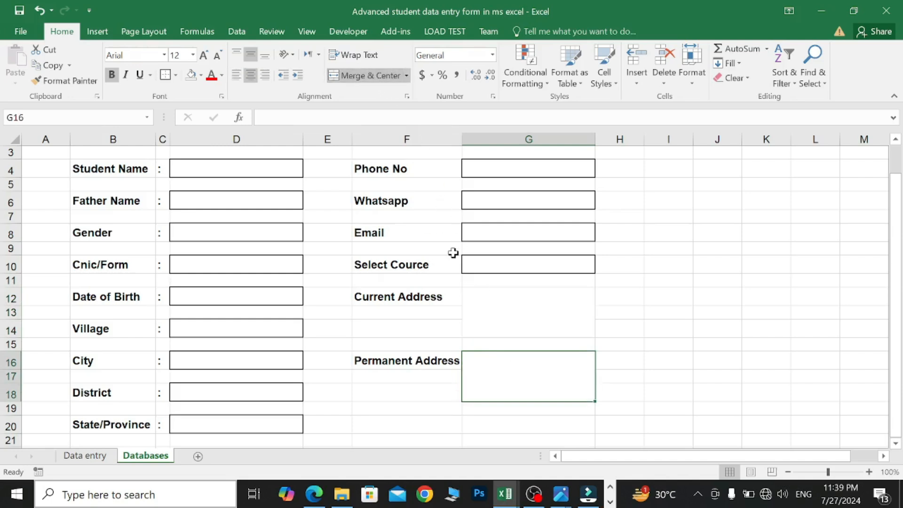
click(497, 304)
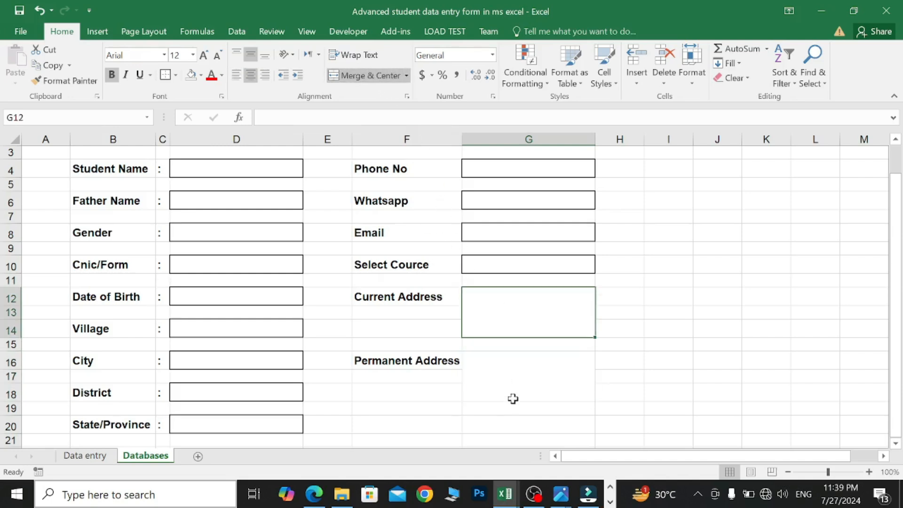
ctrl+click(513, 382)
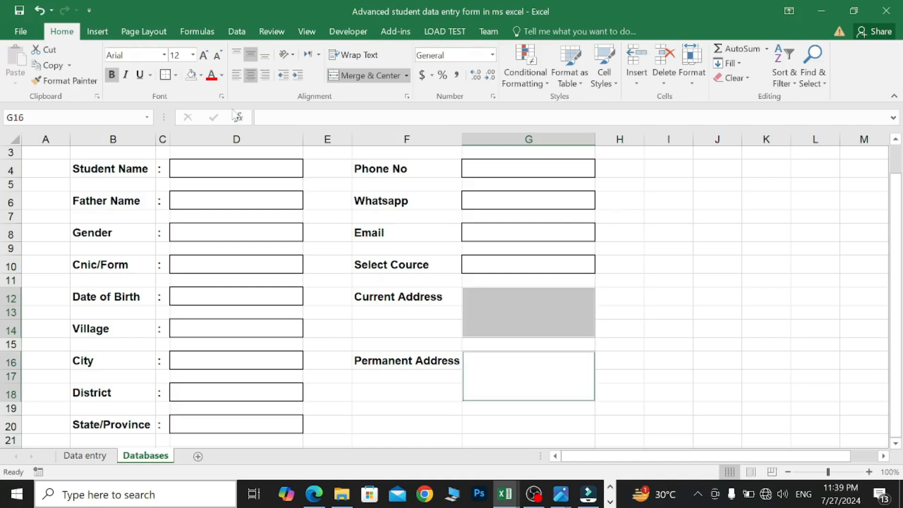
click(176, 76)
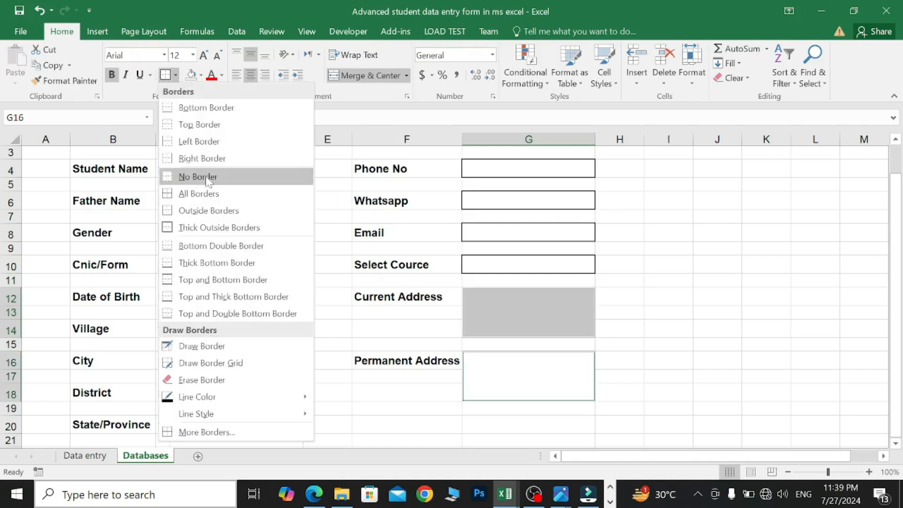
click(235, 228)
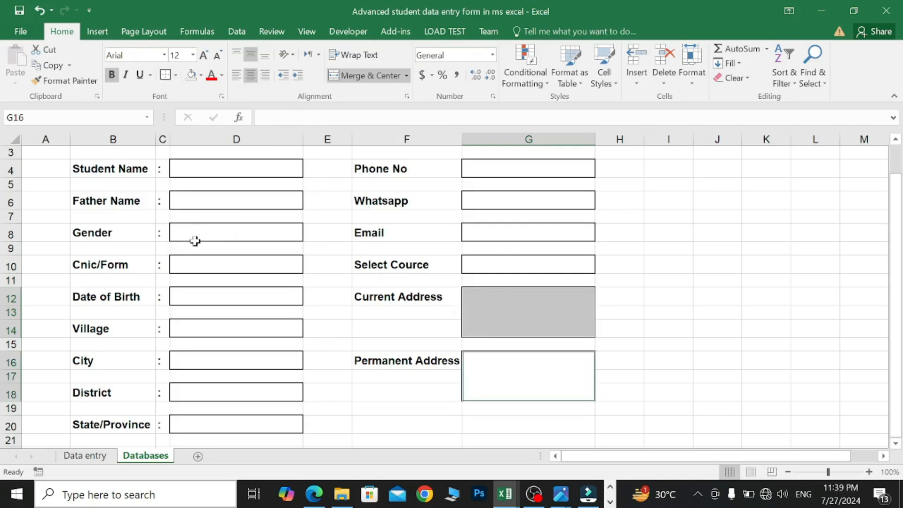
- Set spacer rows 5, 7, 9, 11, 13, 15, 17 and 19 to height 6.00
click(10, 185)
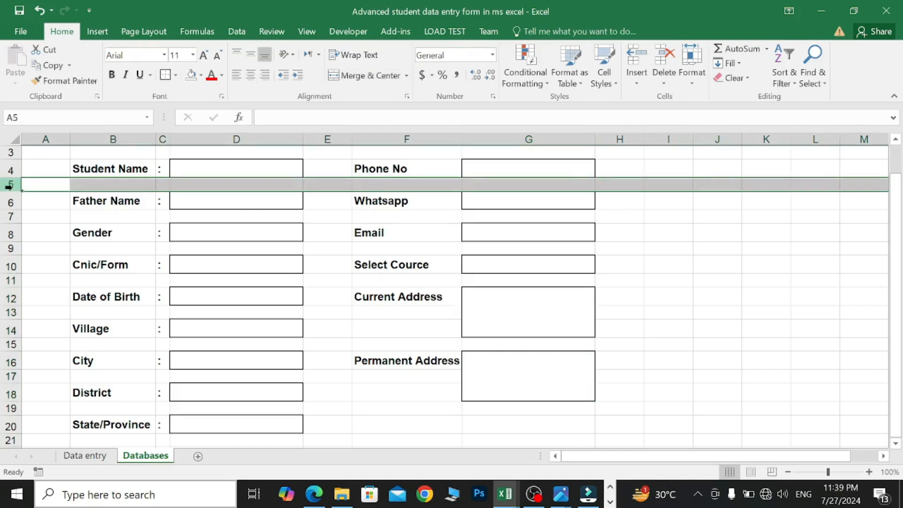
ctrl+click(11, 216)
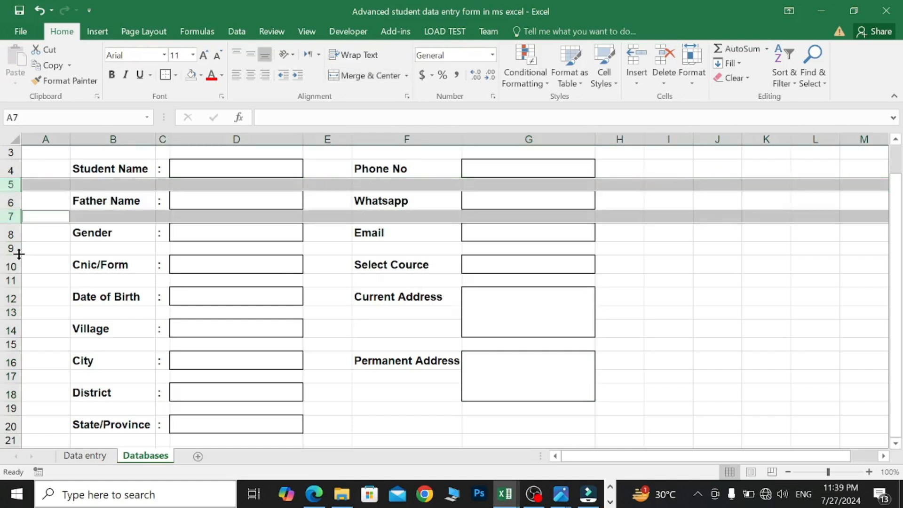
ctrl+click(14, 247)
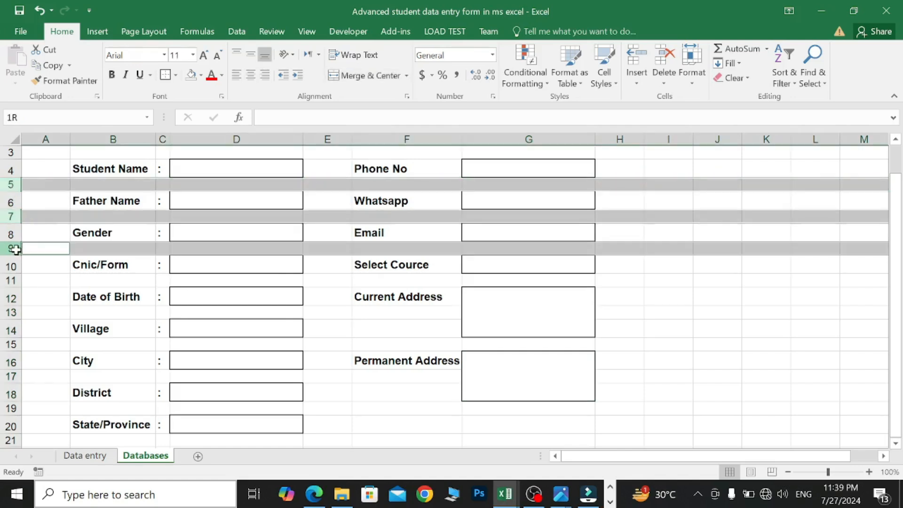
ctrl+click(11, 280)
ctrl+click(11, 313)
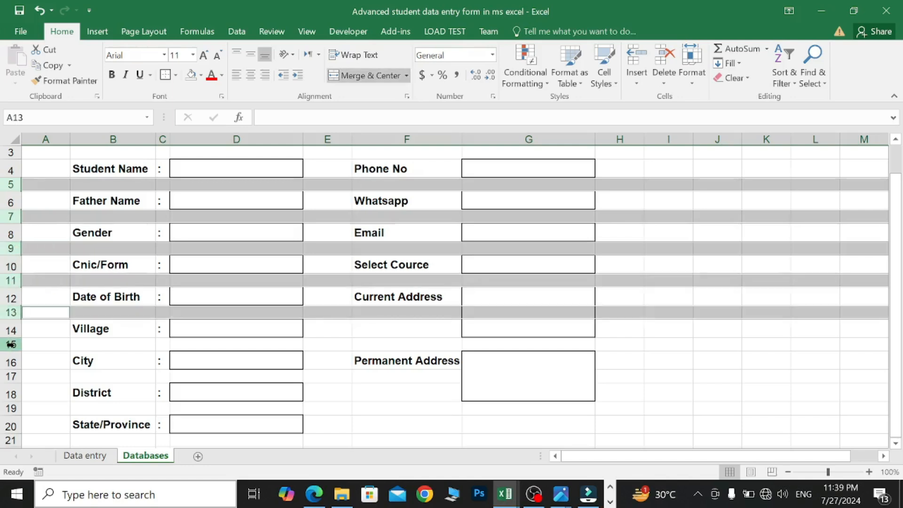
ctrl+click(11, 344)
scroll(10, 345, down, 1)
ctrl+click(11, 331)
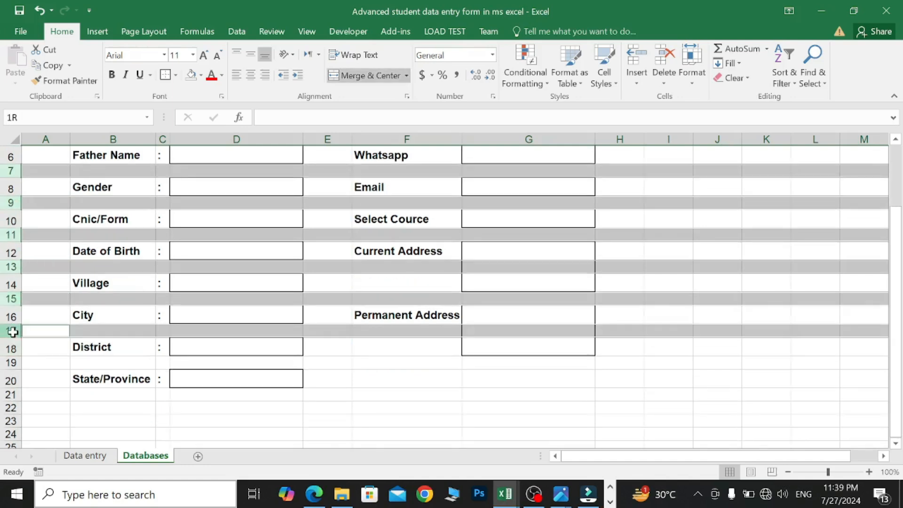
ctrl+click(11, 363)
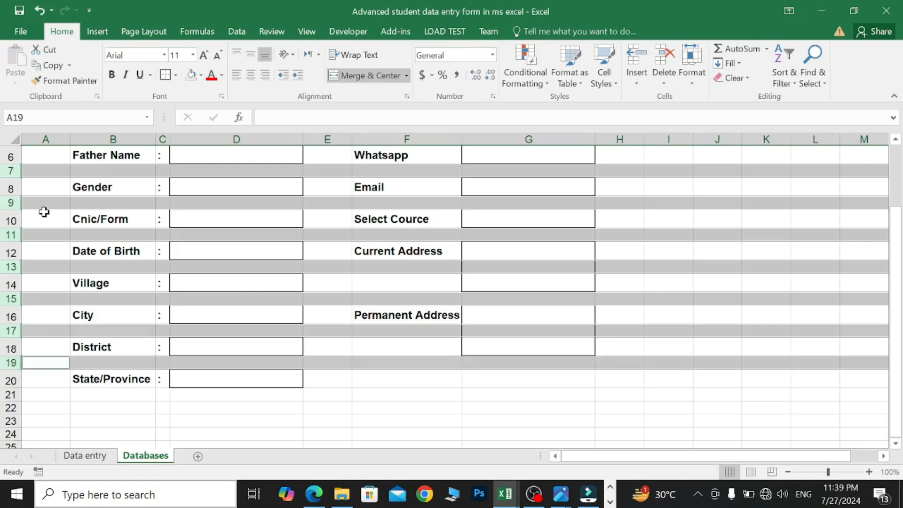
scroll(33, 188, up, 1)
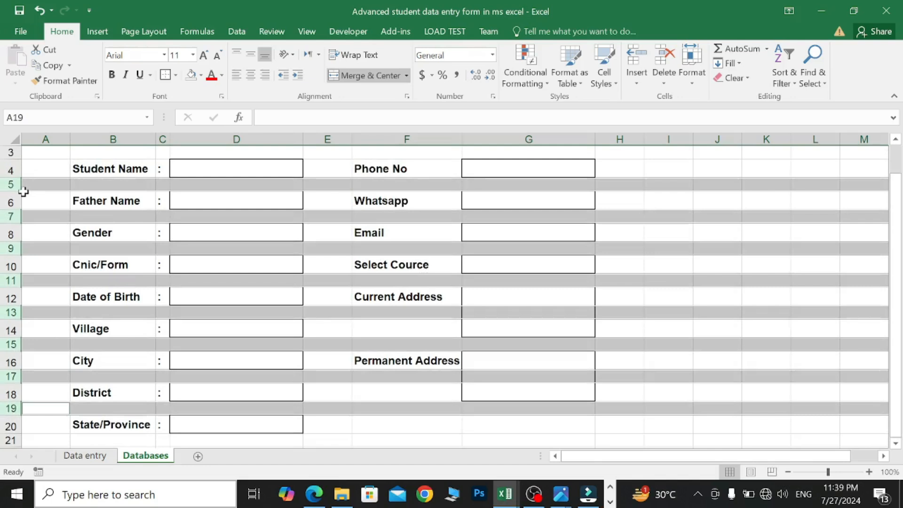
drag(18, 191, 17, 182)
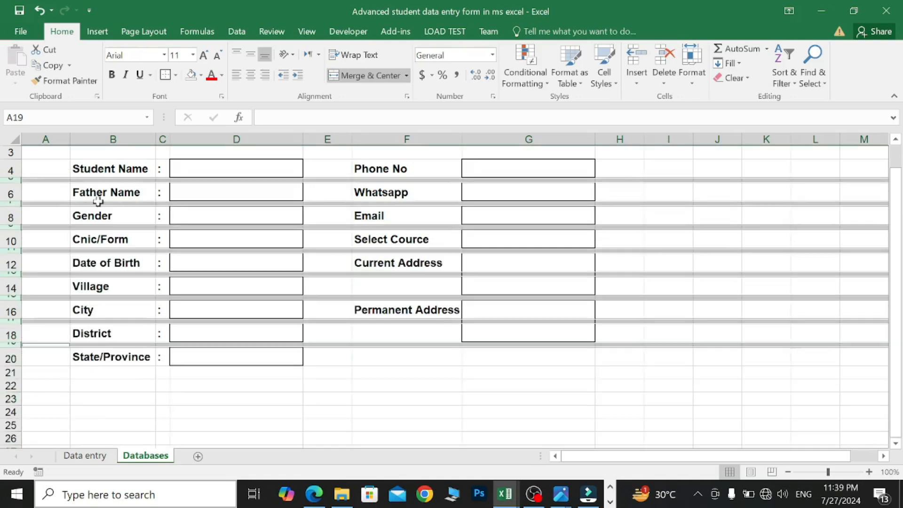
click(361, 373)
scroll(371, 370, up, 1)
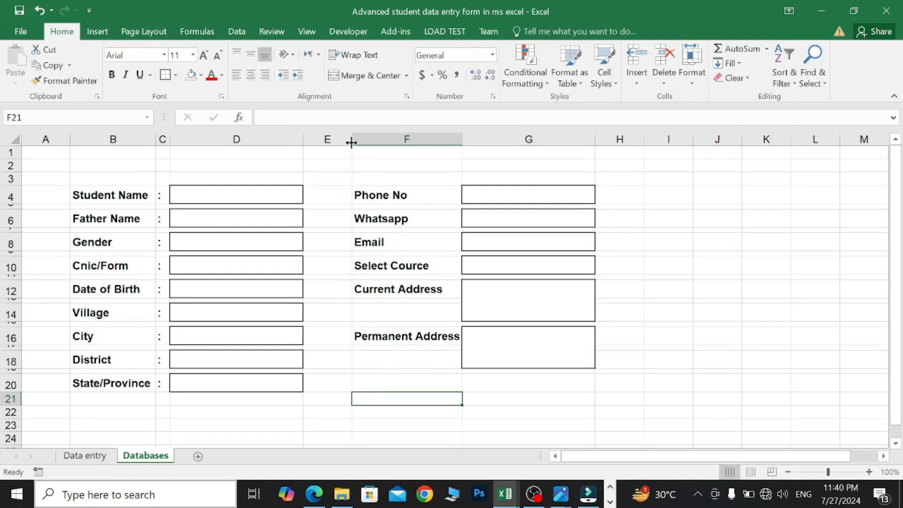
- Narrow column E to 3.50 and insert a new column G narrowed to 5.42
drag(352, 140, 323, 140)
click(458, 138)
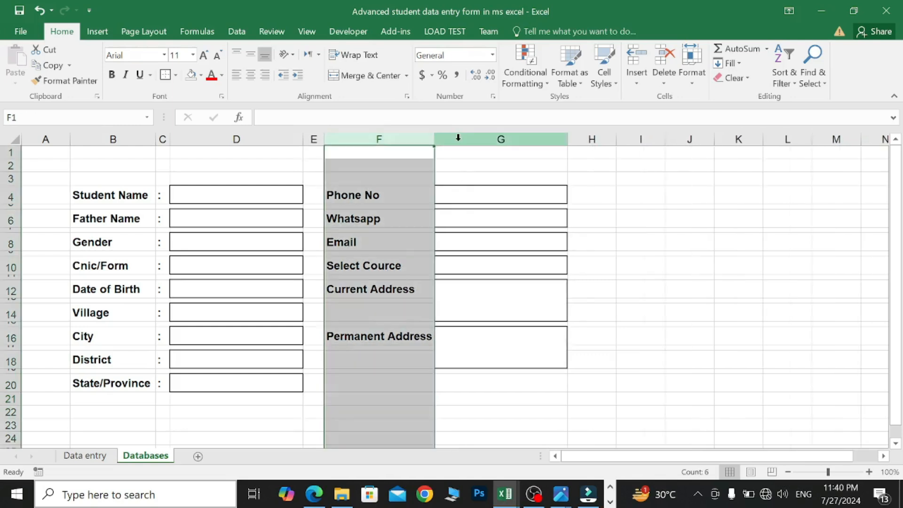
right_click(459, 138)
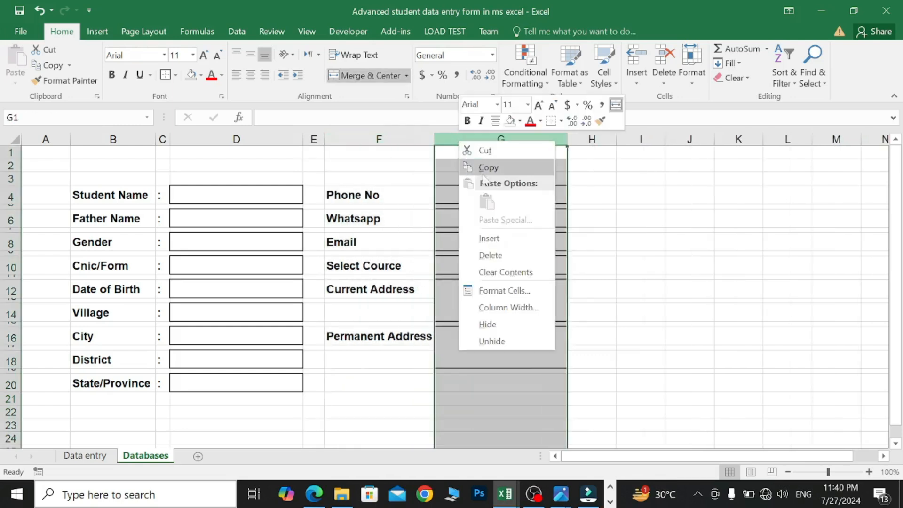
click(501, 238)
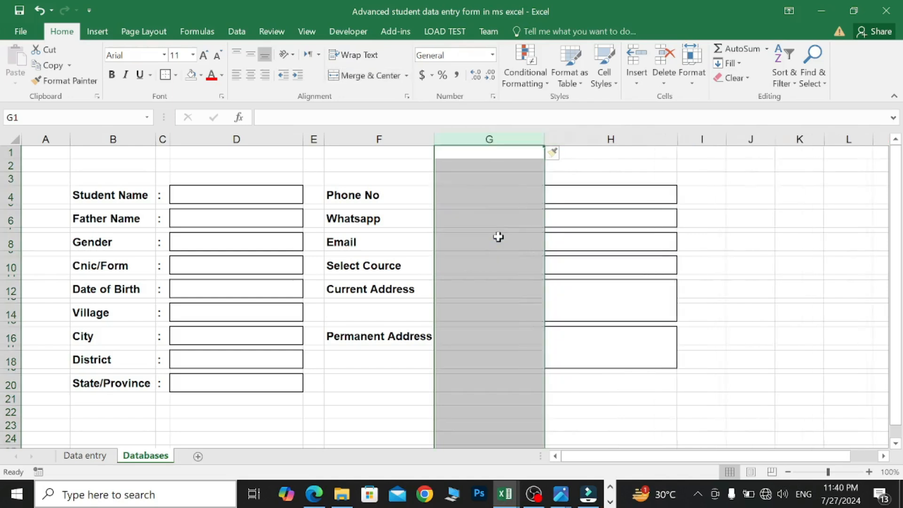
drag(546, 139, 457, 144)
click(605, 179)
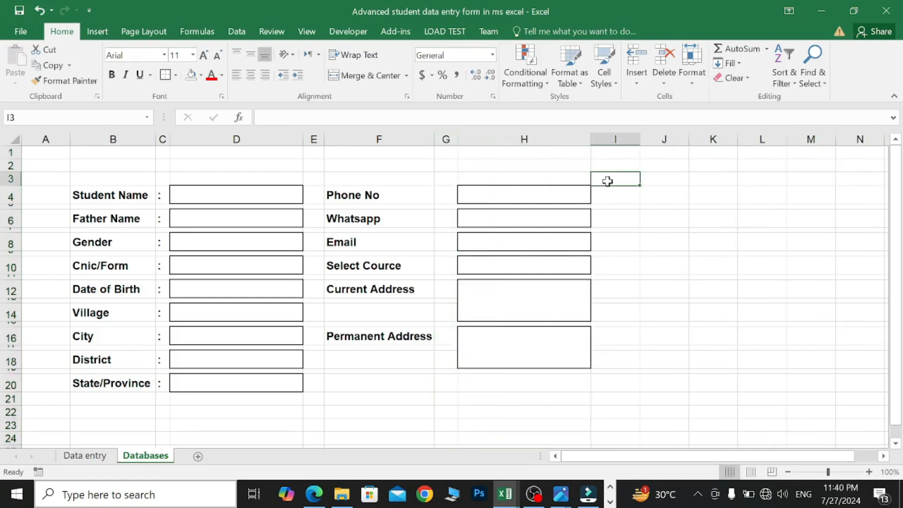
- Remove the border from the Gender input cell D8 with No Border
click(314, 195)
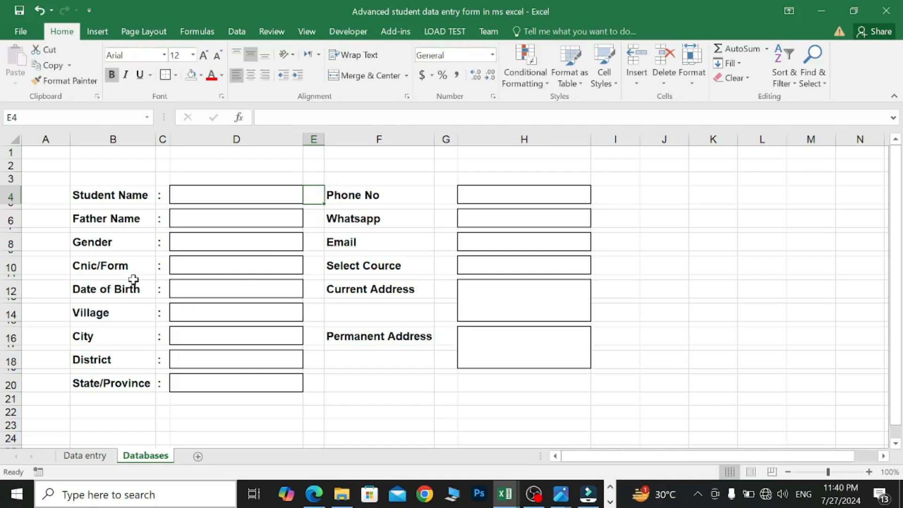
click(204, 243)
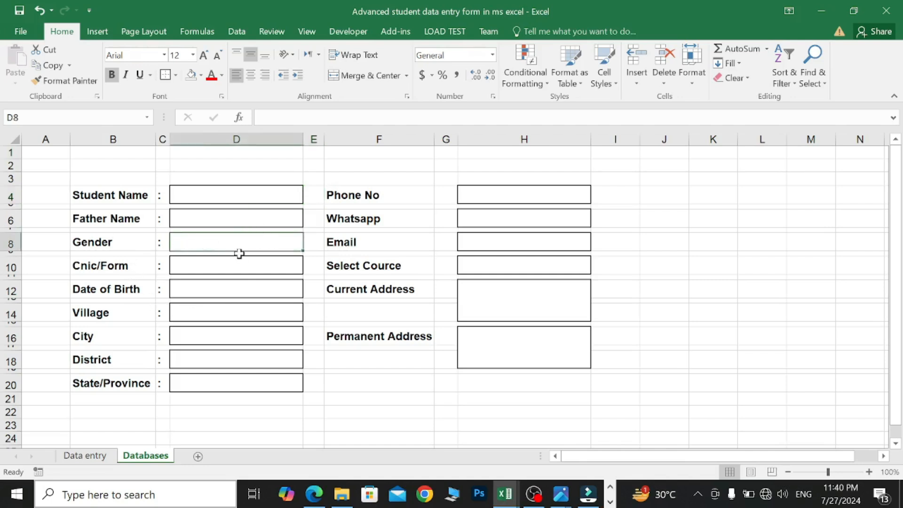
click(175, 76)
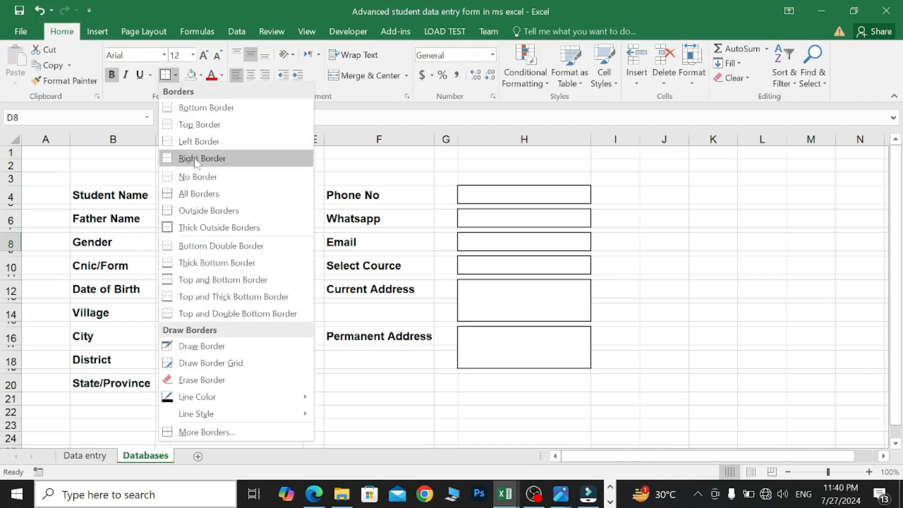
click(210, 177)
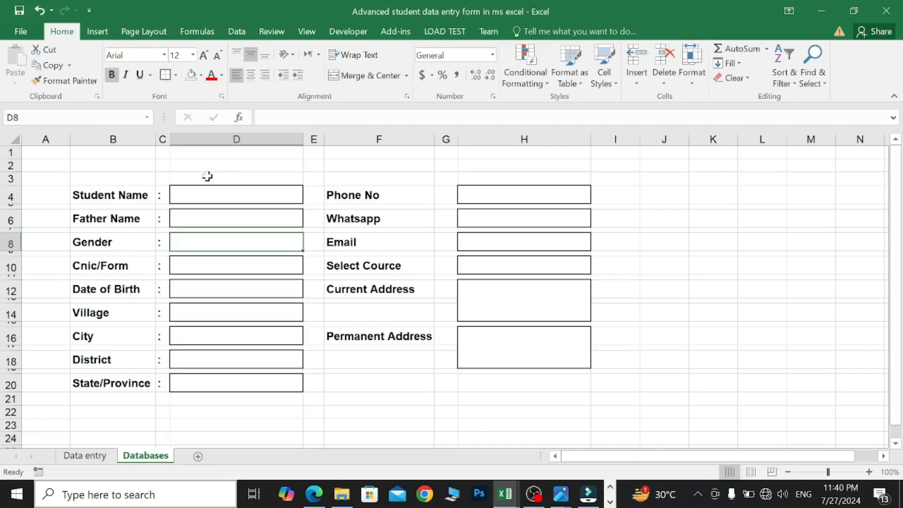
click(351, 177)
click(217, 246)
- Confirm Developer is checked under File > Options > Customize Ribbon and close Options with OK
click(340, 37)
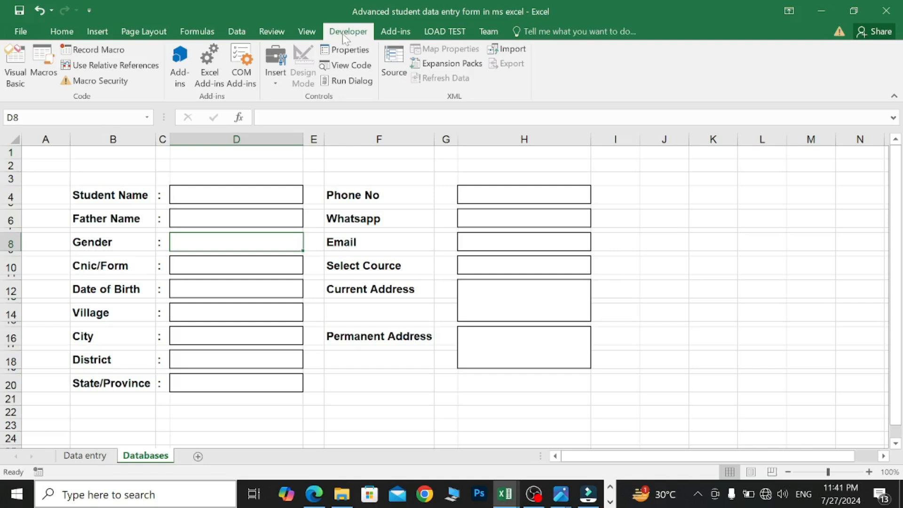
click(21, 31)
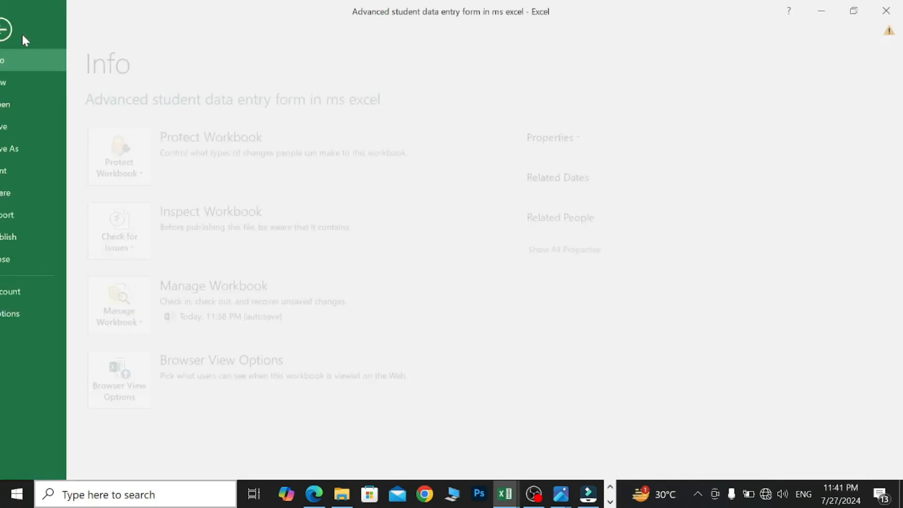
key(Escape)
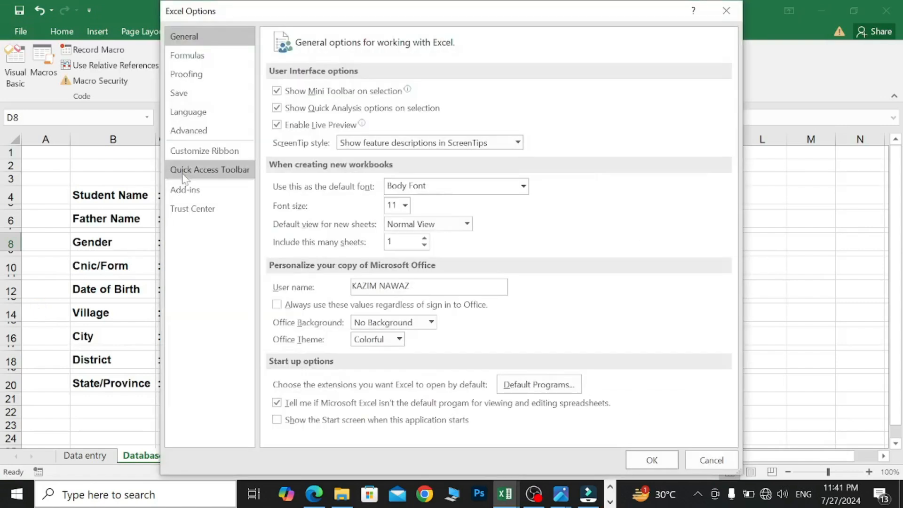
click(184, 155)
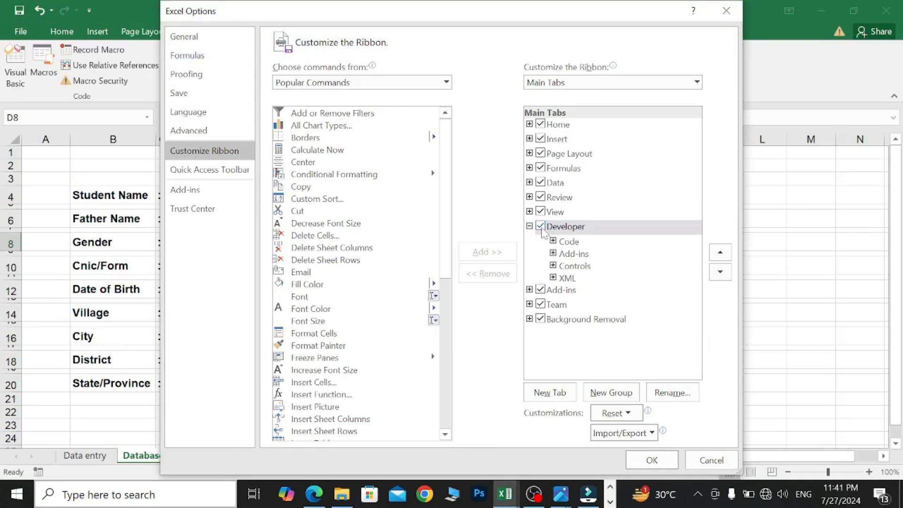
click(651, 460)
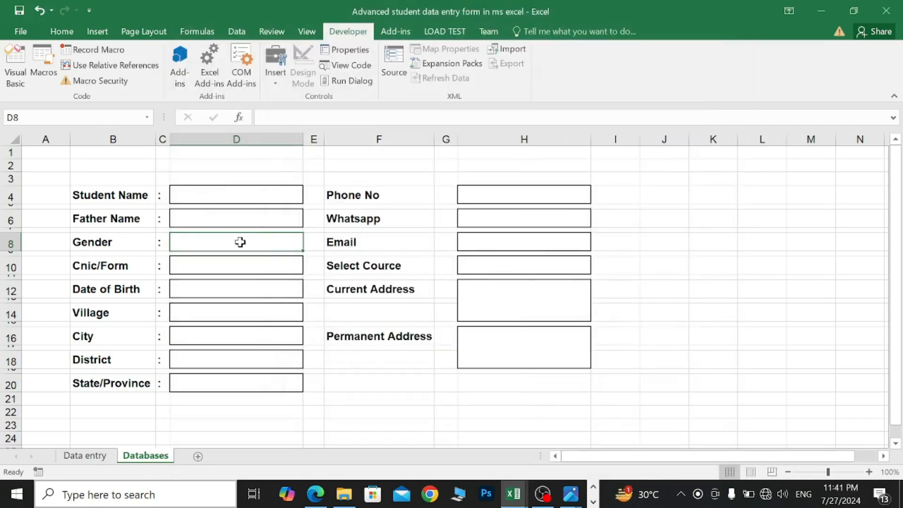
- Draw an Option Button form control in D8 and label it Male
click(275, 79)
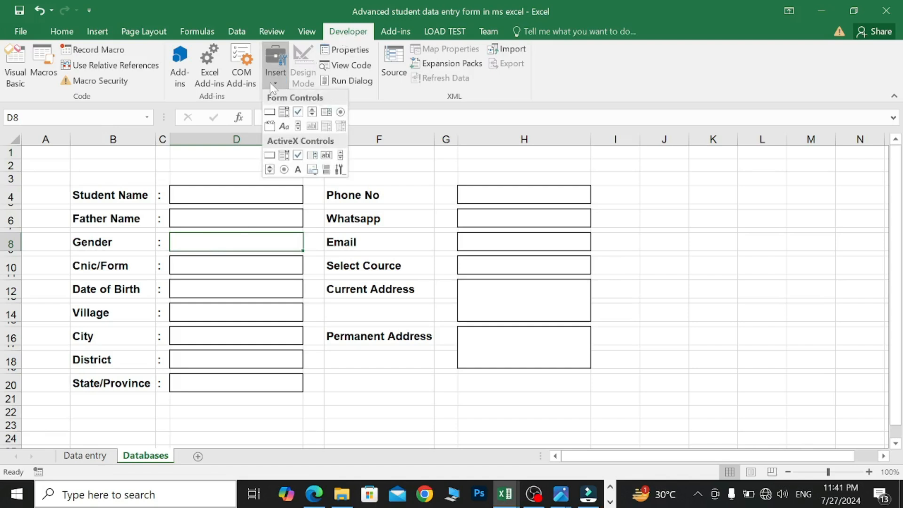
click(339, 113)
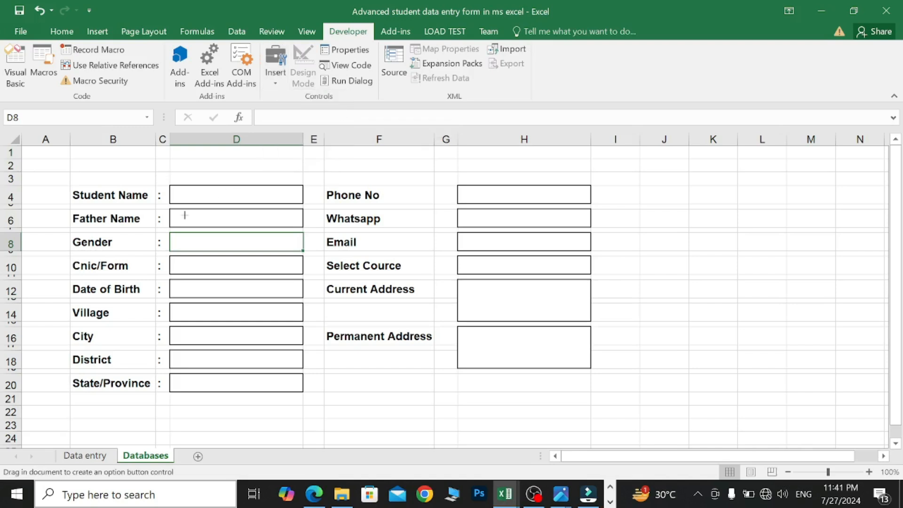
drag(175, 233, 239, 246)
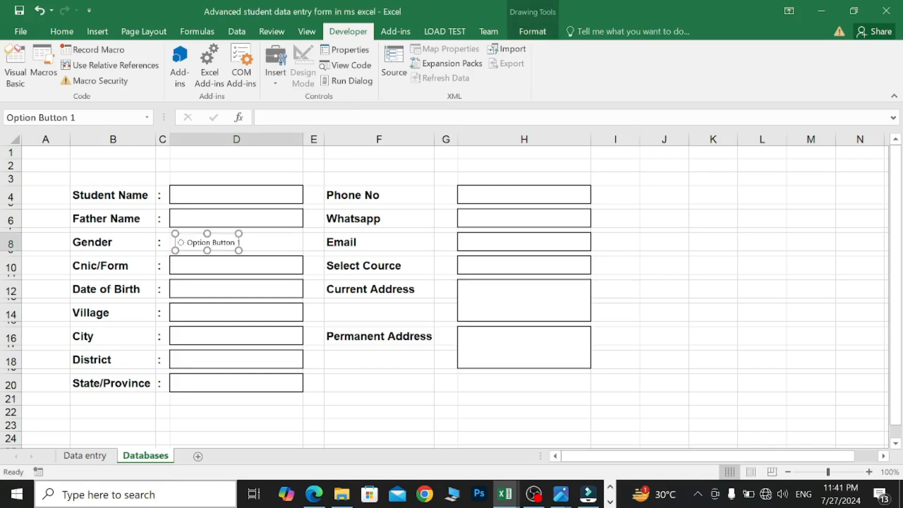
click(187, 243)
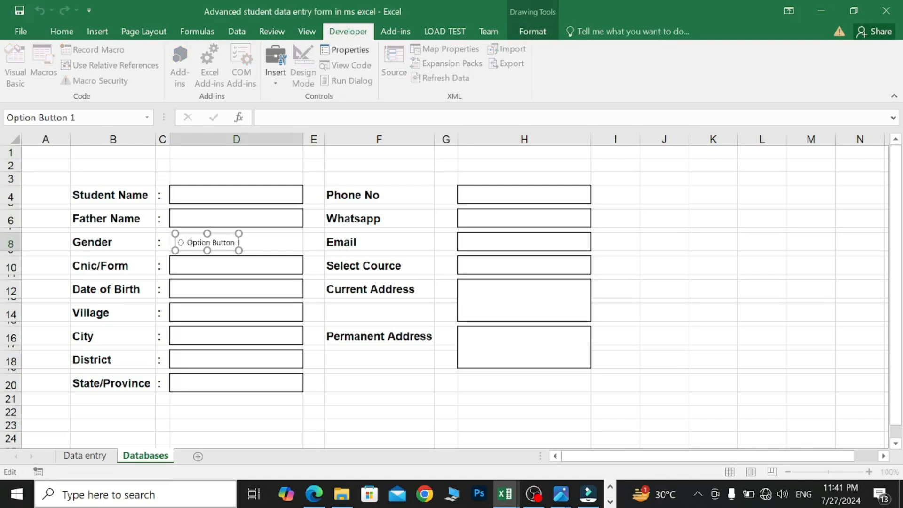
key(BackSpace)
key(BackSpace)
key(BackSpace)
key(BackSpace)
key(BackSpace)
key(BackSpace)
key(BackSpace)
key(BackSpace)
key(BackSpace)
key(BackSpace)
key(BackSpace)
key(BackSpace)
text(Male)
click(269, 252)
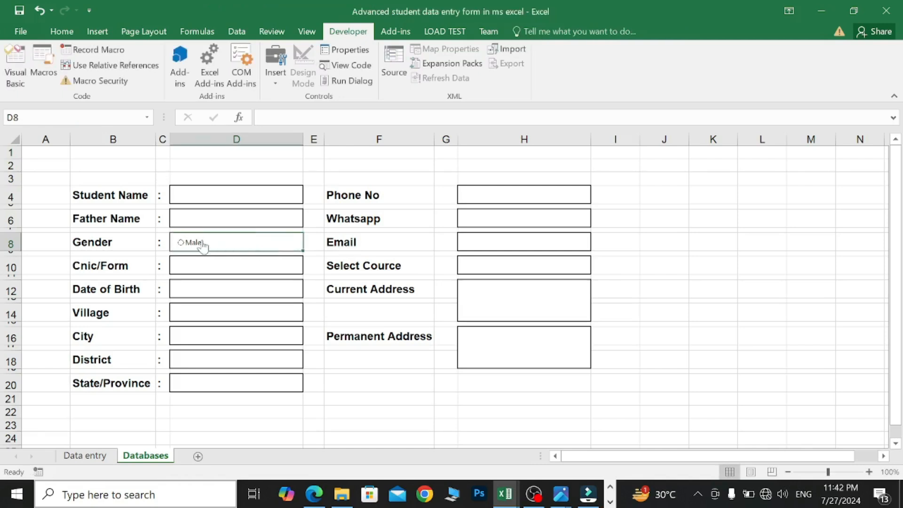
- Copy the Male button, paste it beside Male, and relabel it Female
ctrl+click(203, 245)
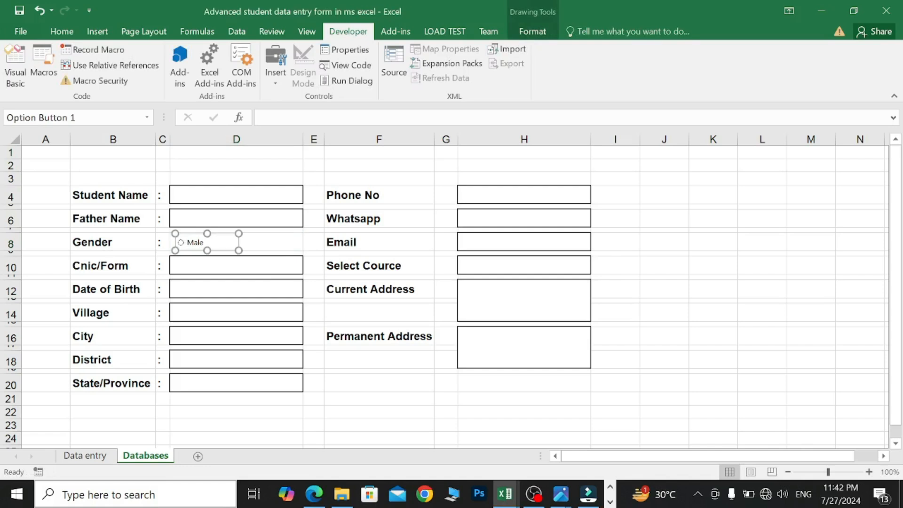
right_click(213, 245)
click(256, 267)
key(ctrl+v)
drag(240, 239, 263, 236)
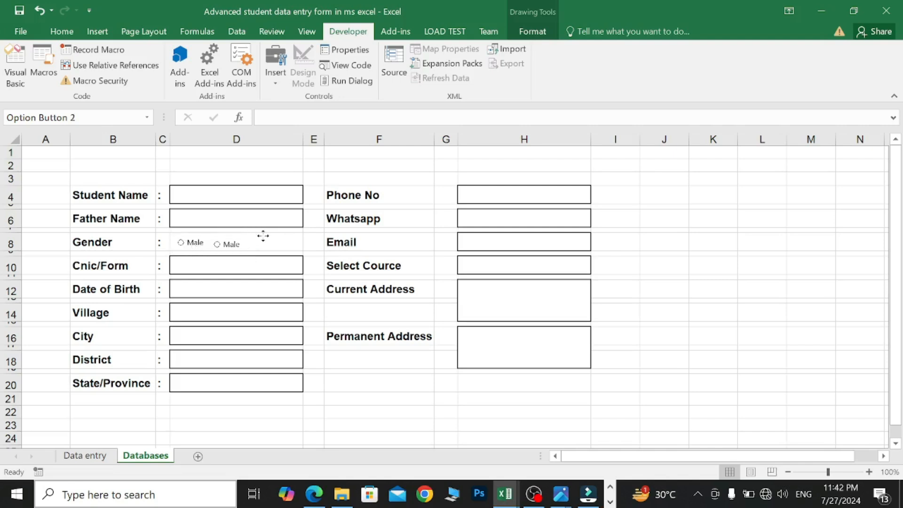
click(262, 235)
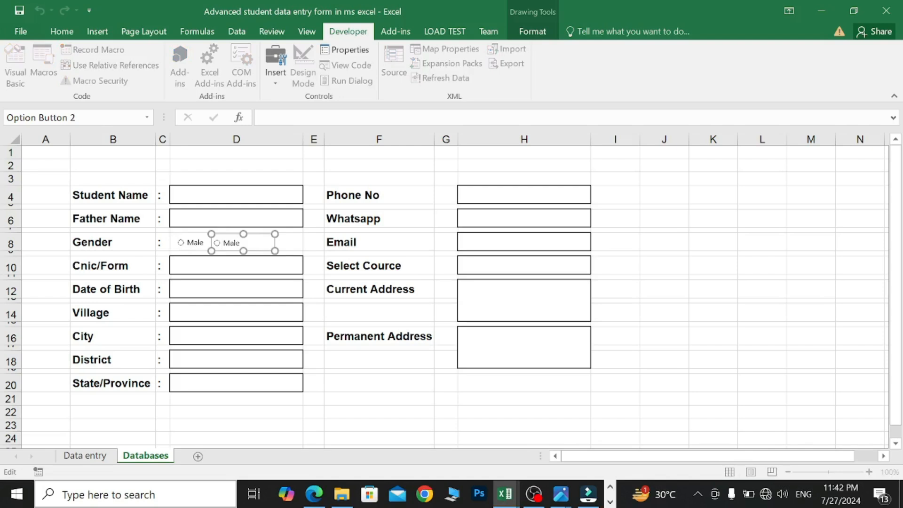
key(BackSpace)
key(BackSpace)
key(BackSpace)
click(318, 179)
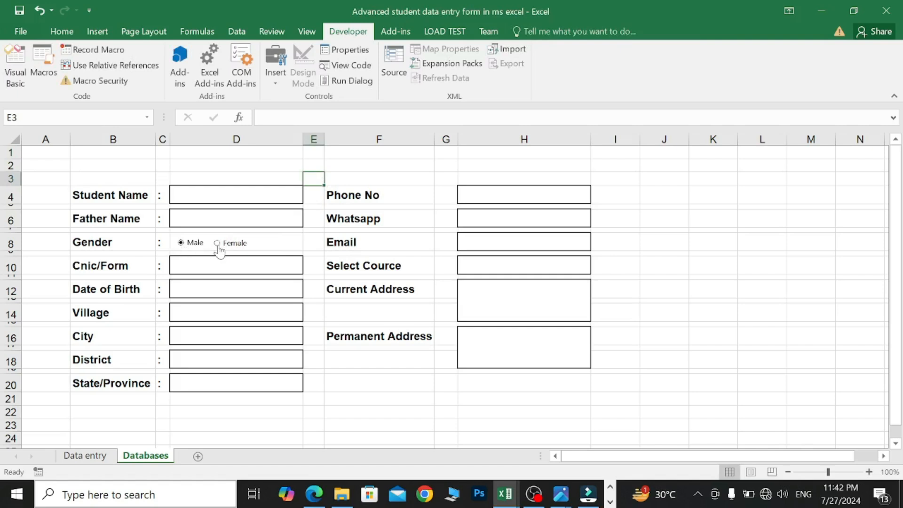
click(320, 197)
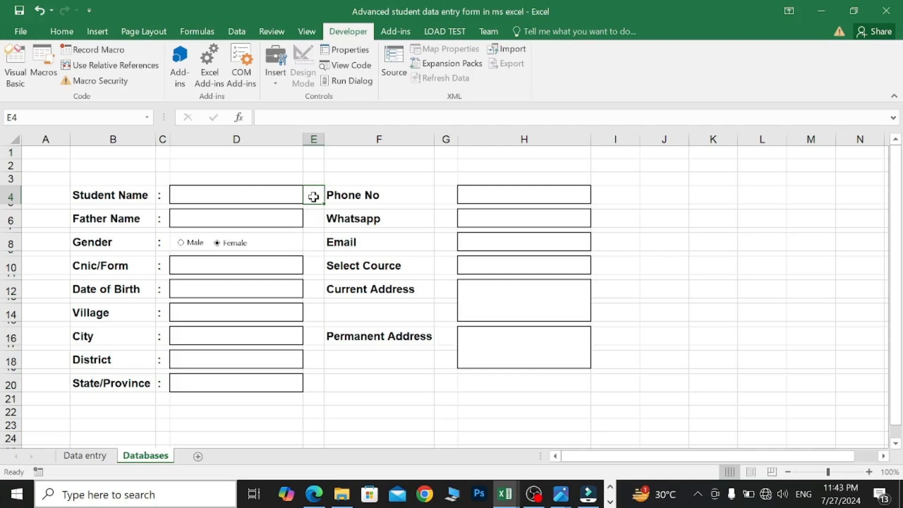
- Enter =IF(D4="","*",1) in cell E4
text(=)
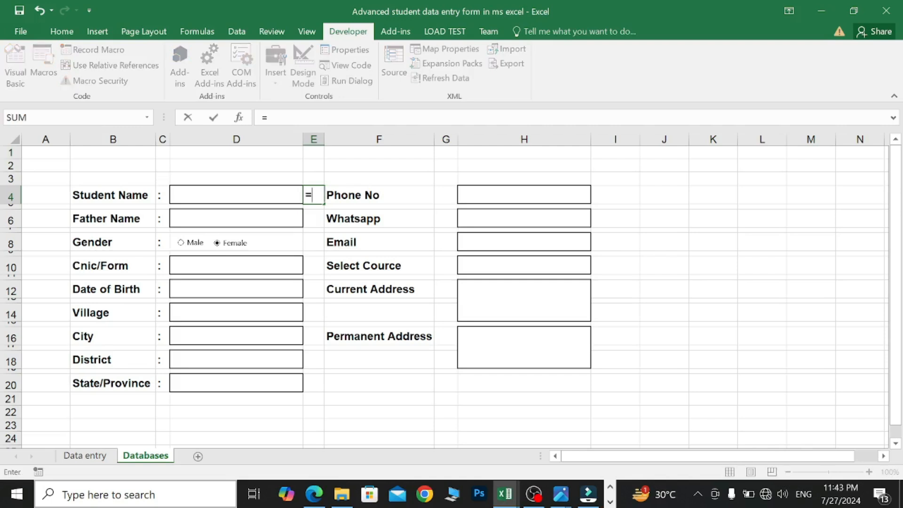
text(if)
double_click(339, 218)
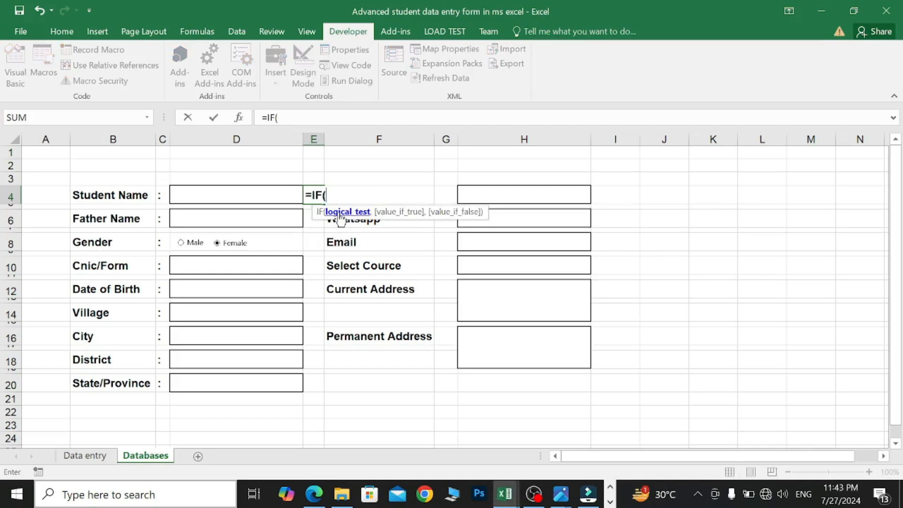
click(272, 196)
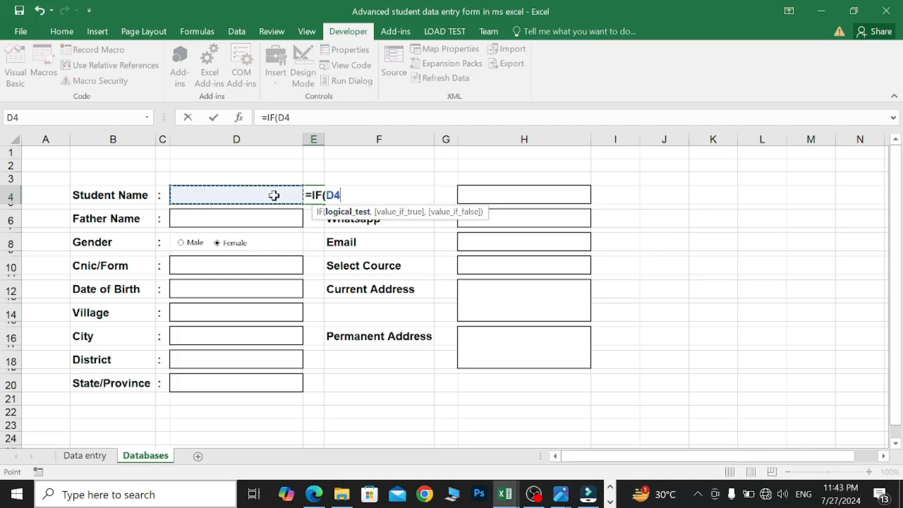
text(=)
text("","*)
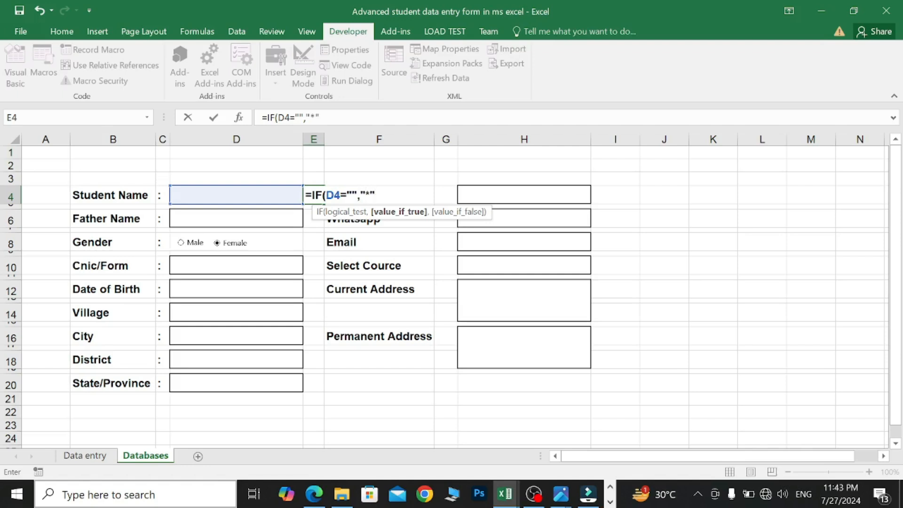
text(,1)
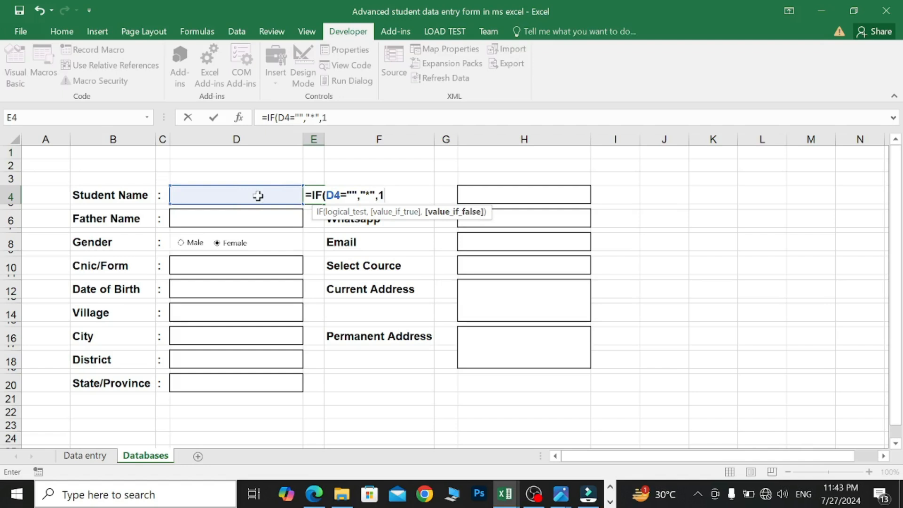
key(Return)
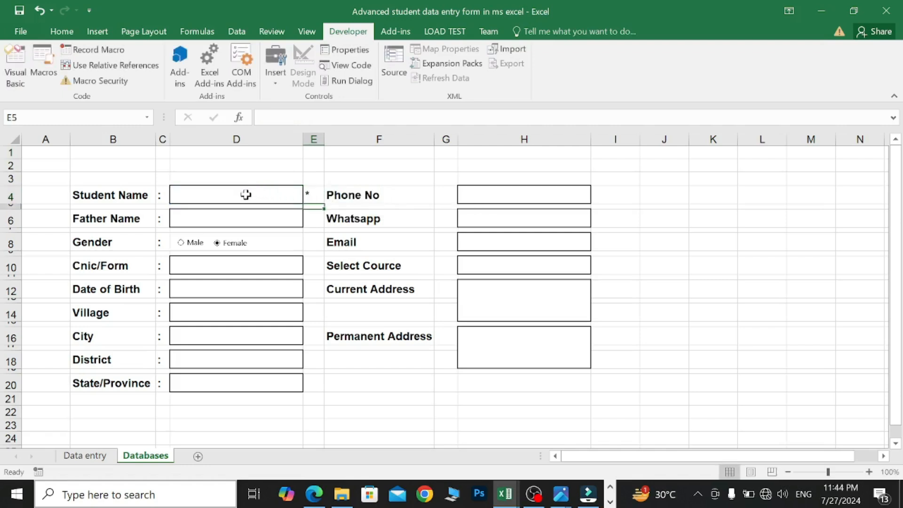
- Test the E4 formula by typing a sample name in D4, then delete it
click(251, 193)
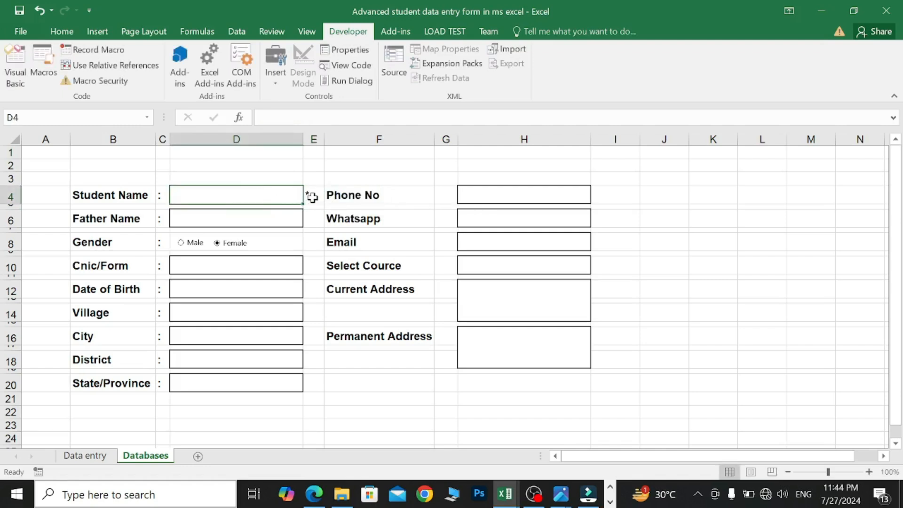
text(kazim)
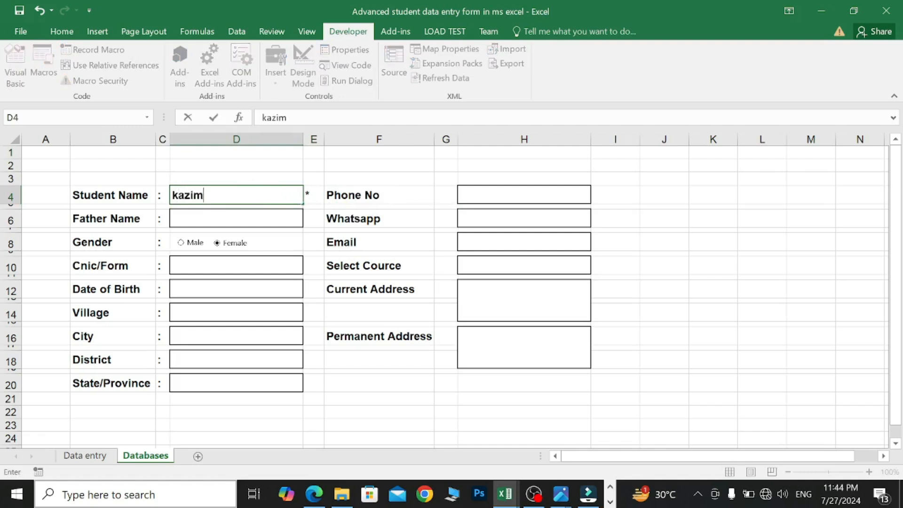
click(269, 218)
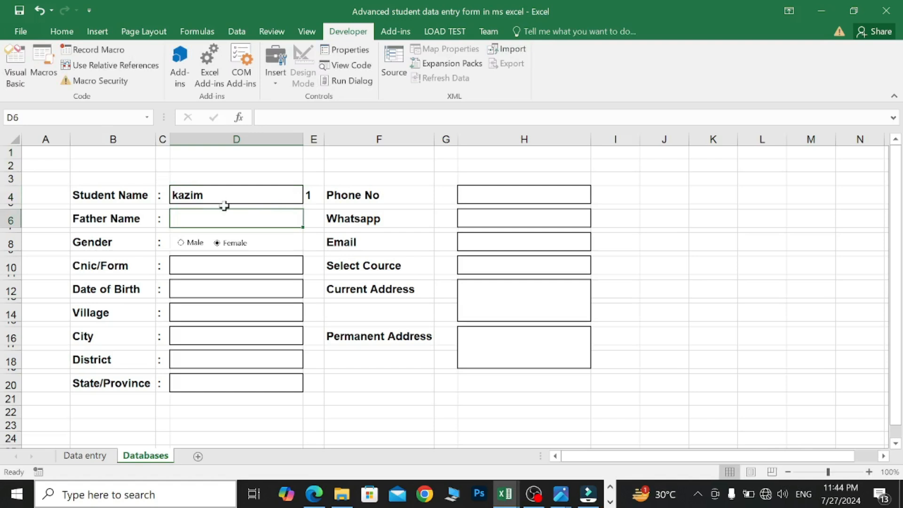
click(314, 196)
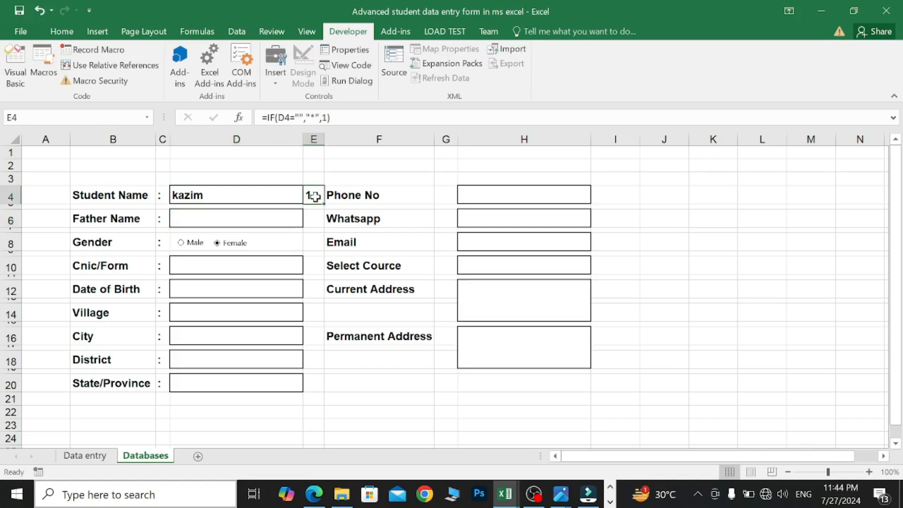
click(255, 194)
key(Delete)
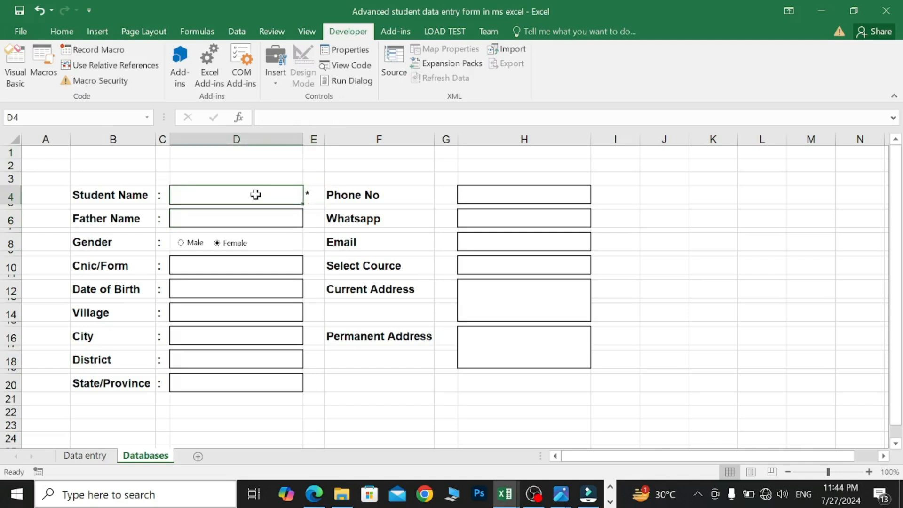
click(313, 196)
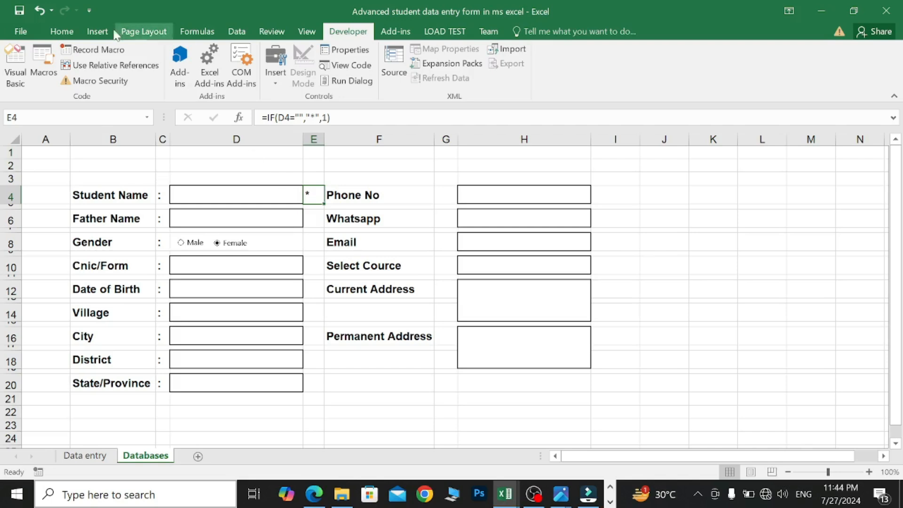
- Make the asterisk in E4 red and centred
click(61, 31)
click(211, 75)
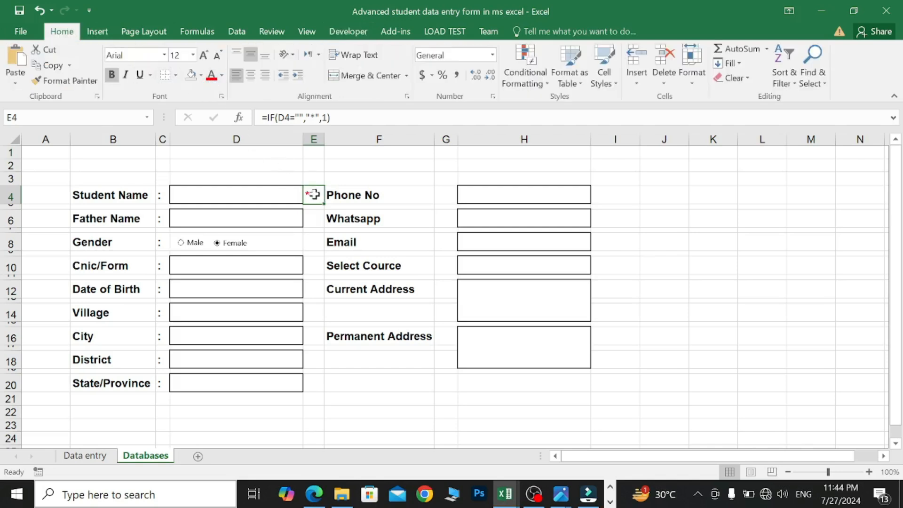
click(250, 76)
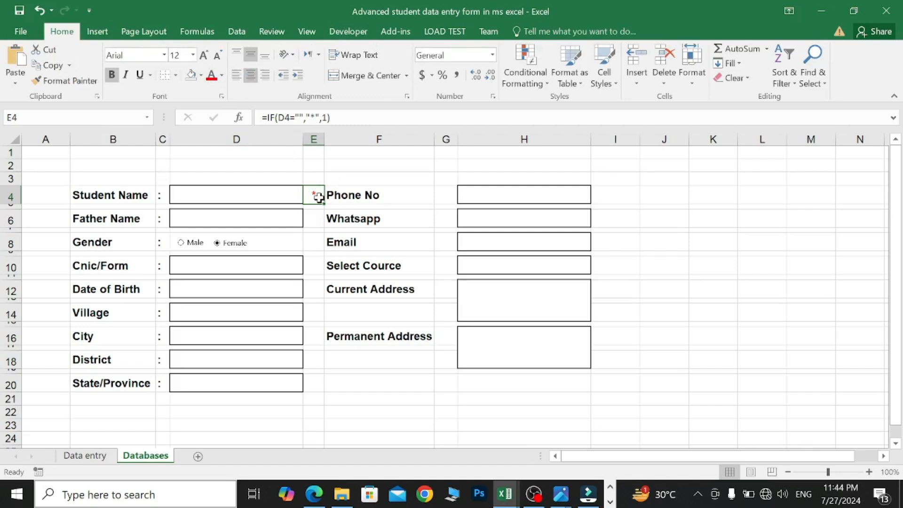
- Copy the E4 asterisk formula into E6, E10, E12, E14, E16, E18 and E20
key(ctrl+c)
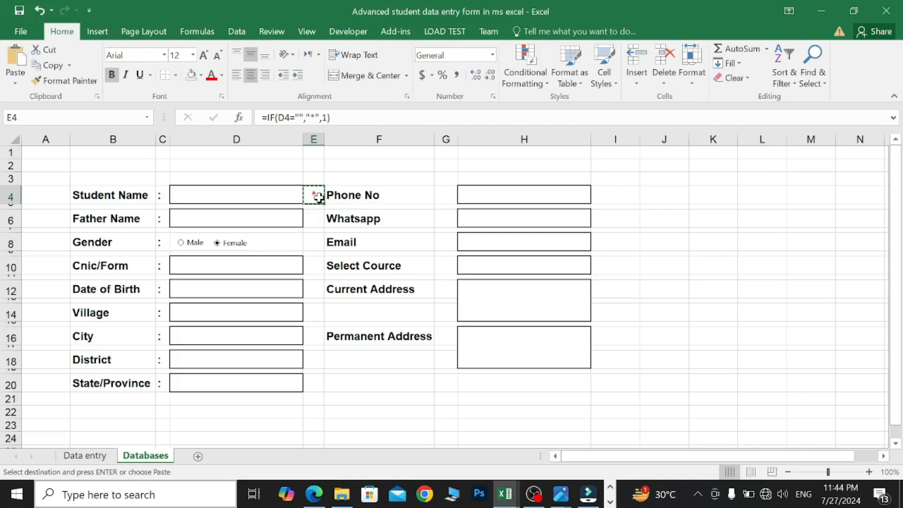
click(313, 220)
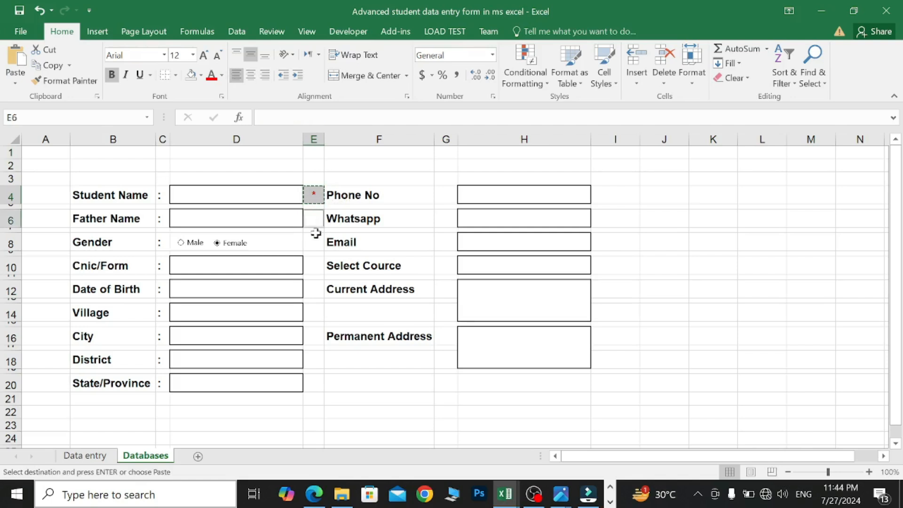
ctrl+click(319, 265)
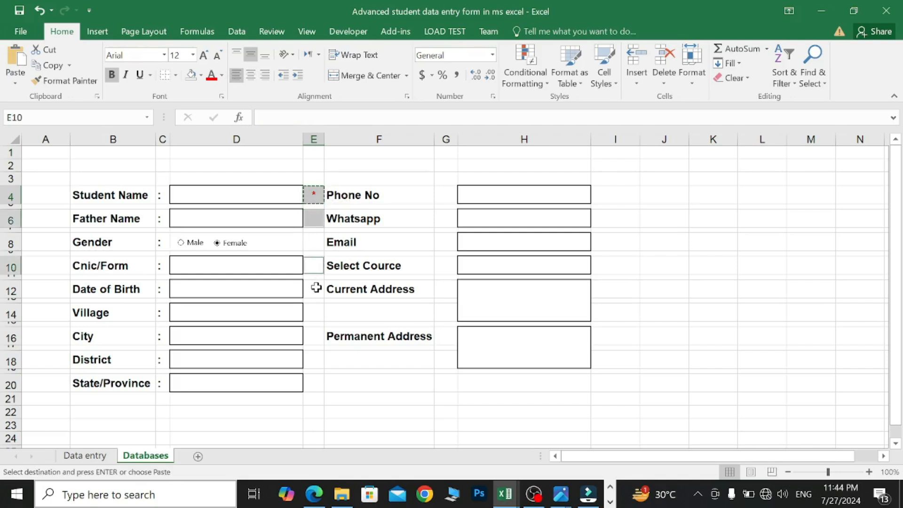
ctrl+click(315, 288)
ctrl+click(316, 313)
ctrl+click(317, 337)
ctrl+click(316, 357)
ctrl+click(314, 381)
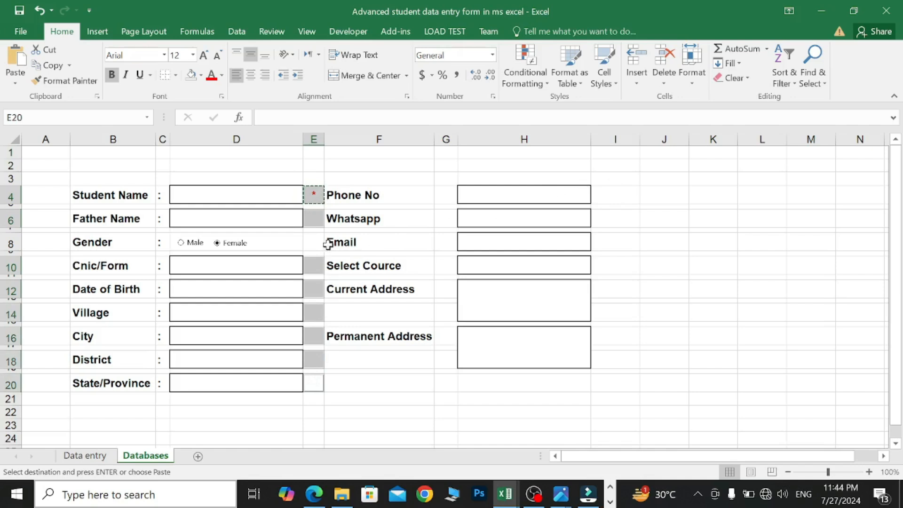
key(ctrl+v)
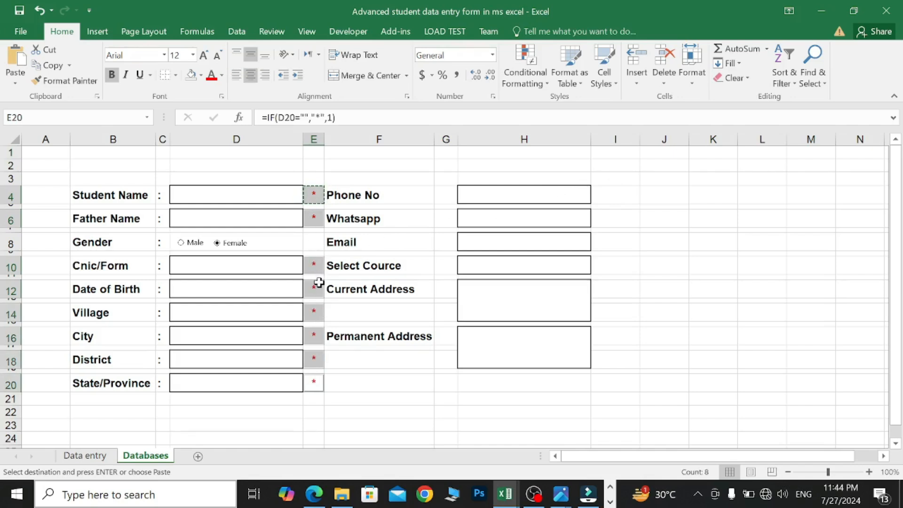
- Narrow column I to about 4.17 and paste the asterisk into I4, I6, I8, I10, I12 and I16
drag(639, 139, 617, 139)
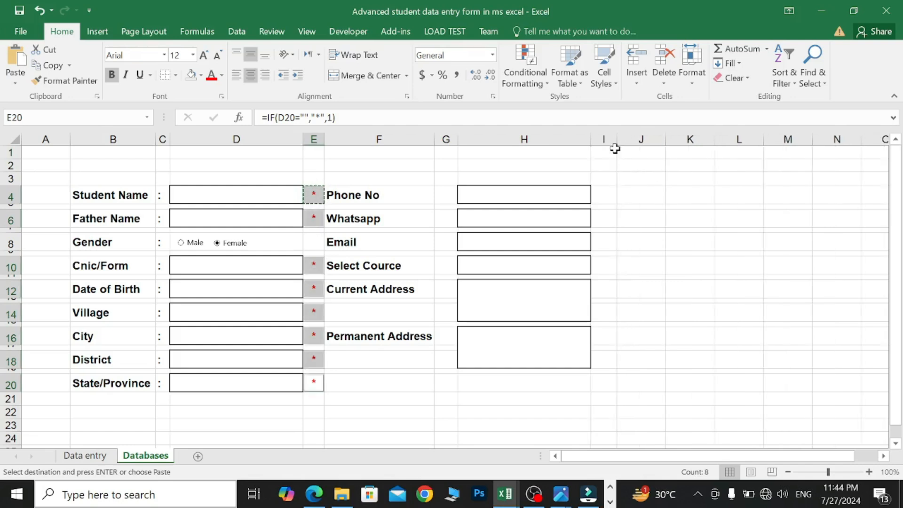
click(610, 190)
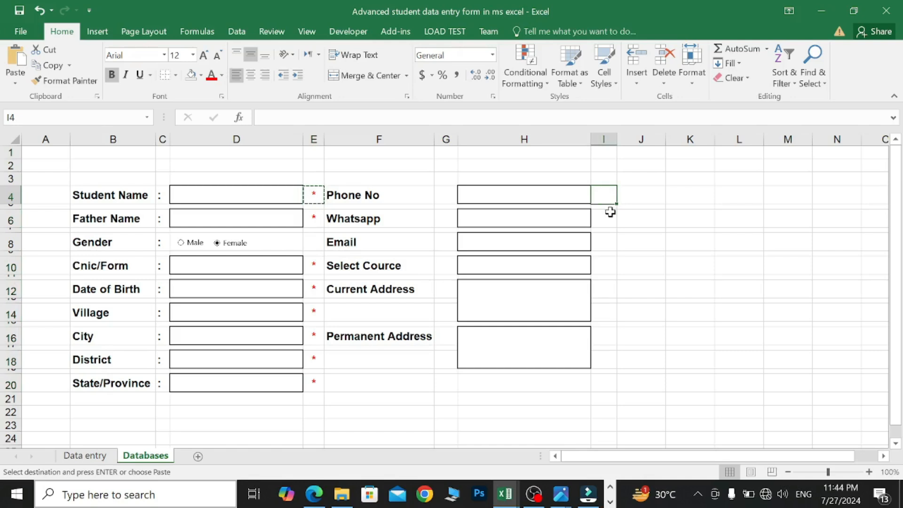
ctrl+click(608, 214)
ctrl+click(609, 245)
ctrl+click(606, 265)
ctrl+click(606, 288)
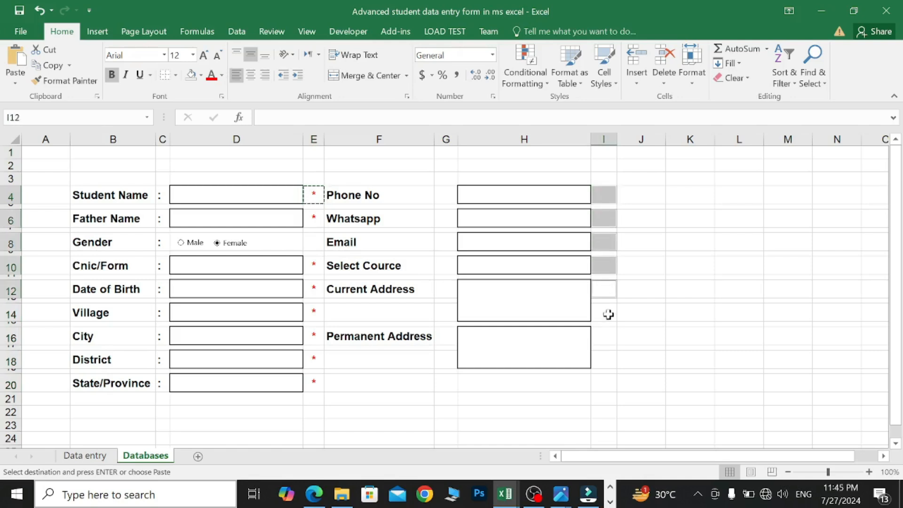
ctrl+click(605, 335)
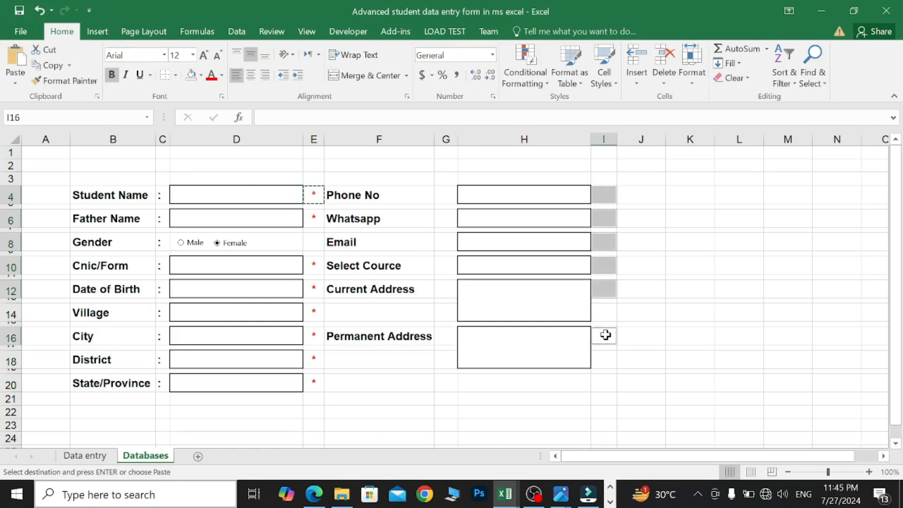
key(ctrl+v)
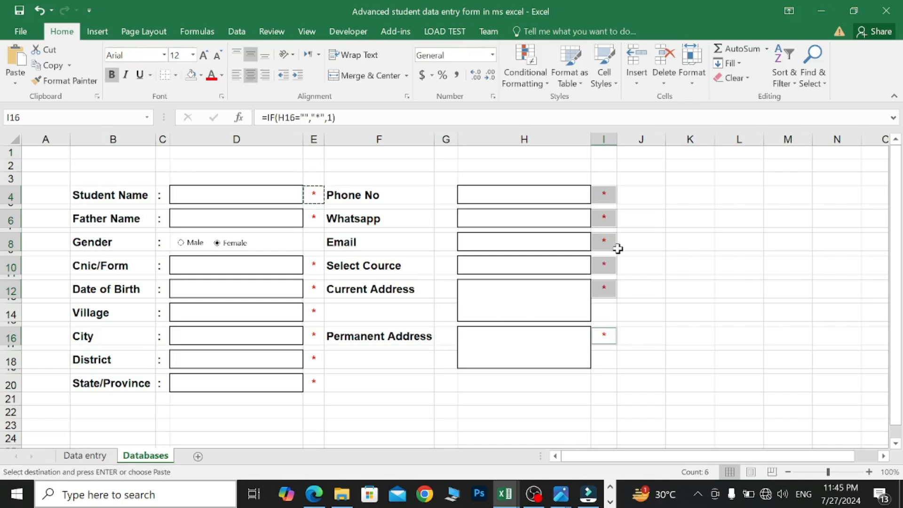
- Enter the sample names 'kazi' in Student Name and 'nawaz' in Father Name
click(254, 199)
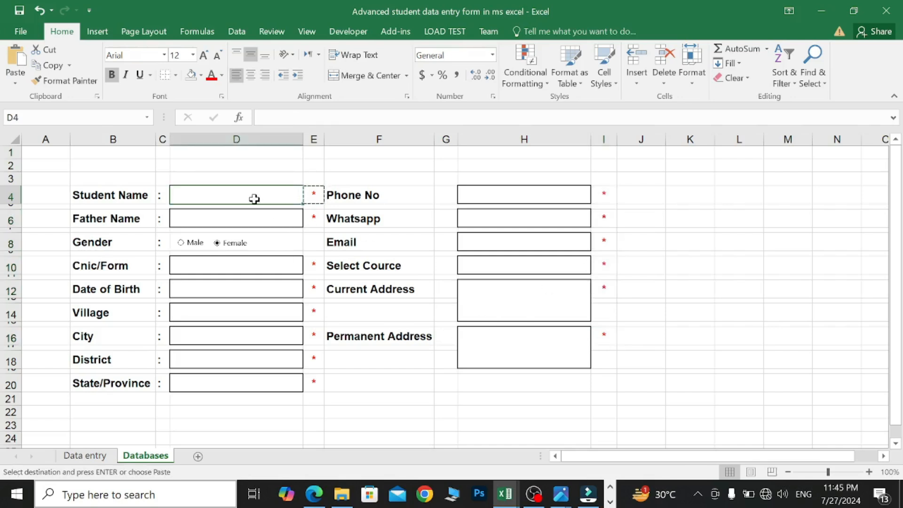
key(Escape)
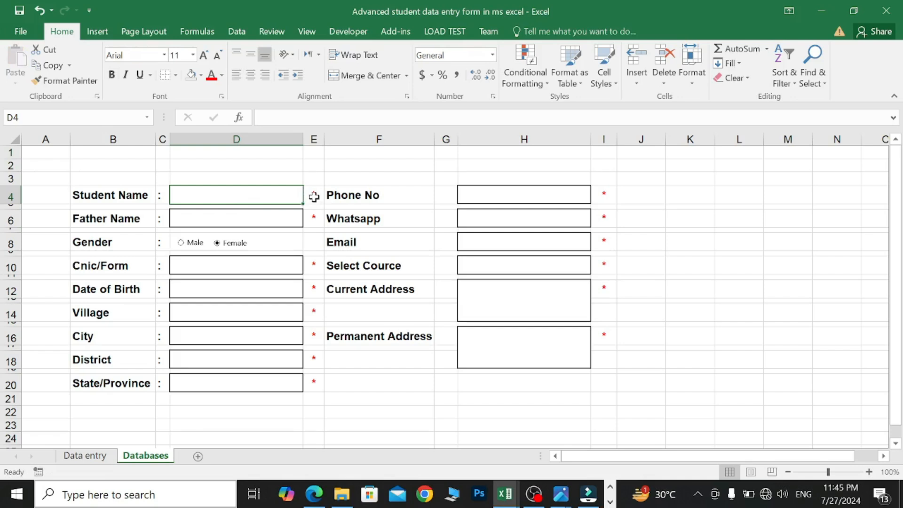
text(kazim)
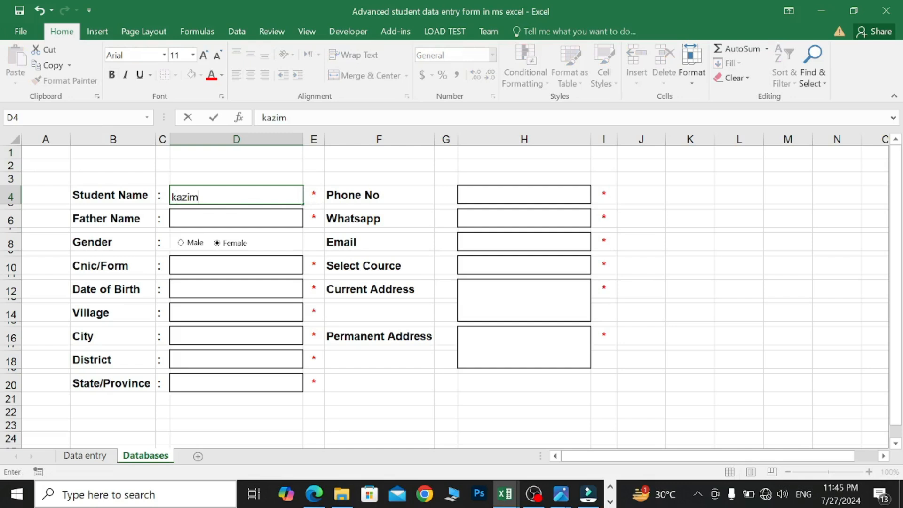
click(243, 215)
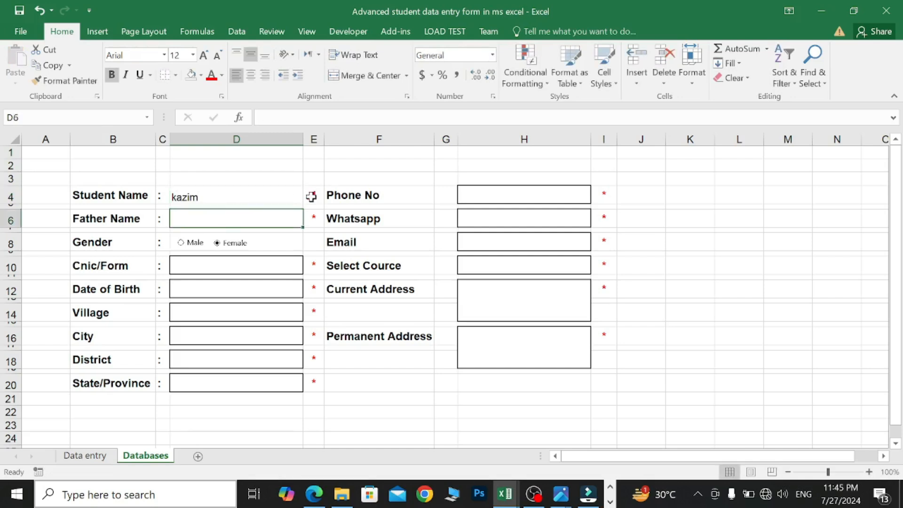
key(BackSpace)
text(na)
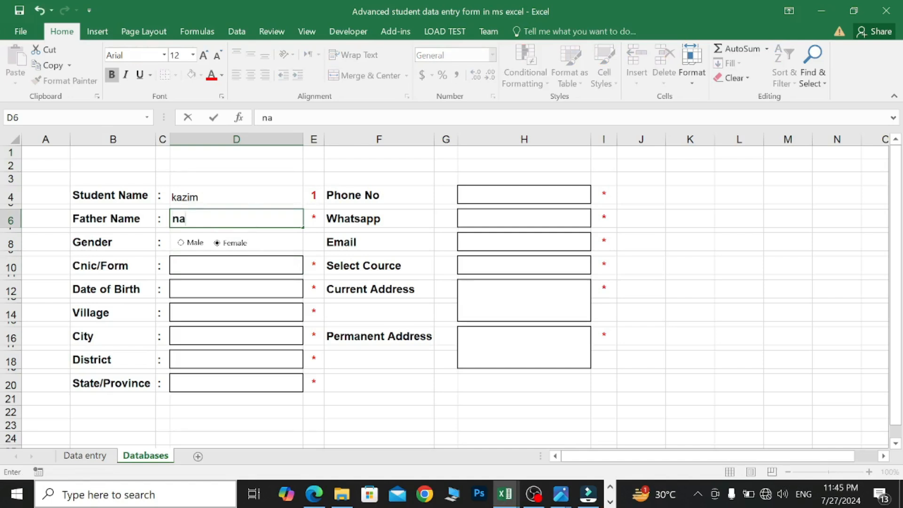
text(waz)
click(252, 264)
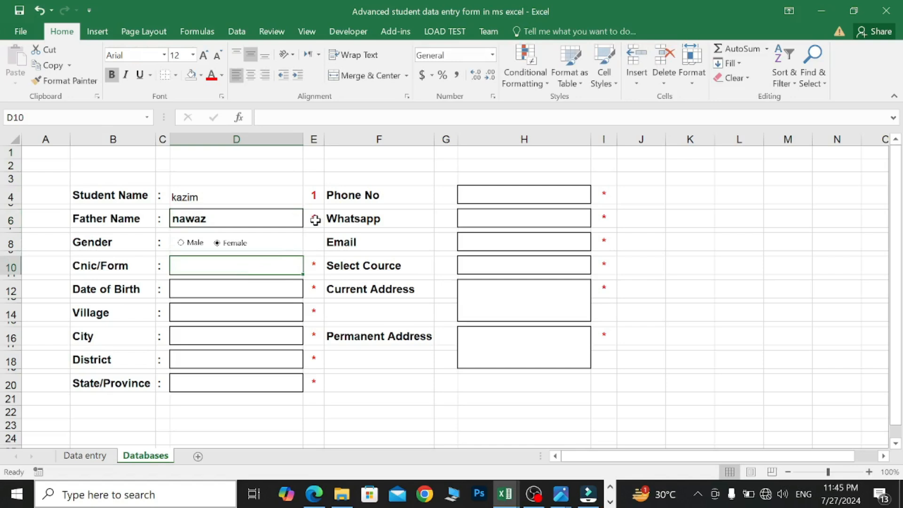
- Give the Student Name box a thick outside border and select the column E status cells
click(247, 198)
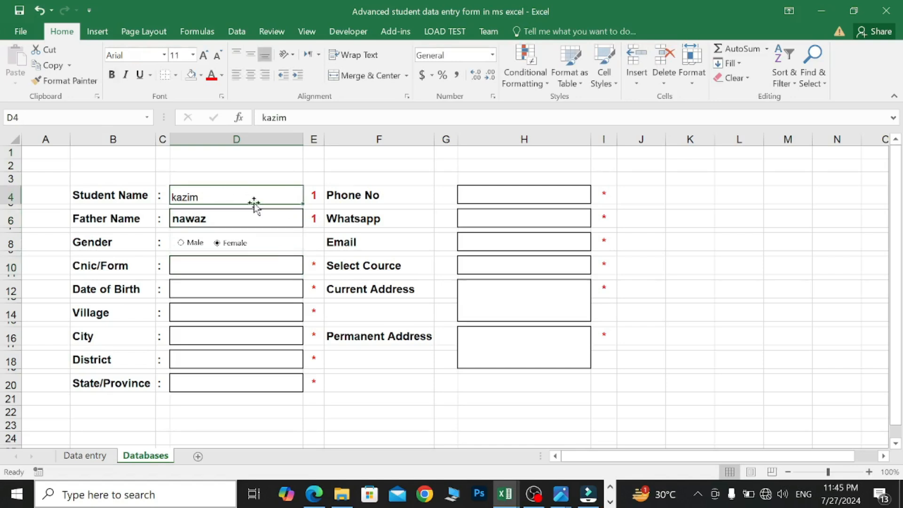
click(175, 75)
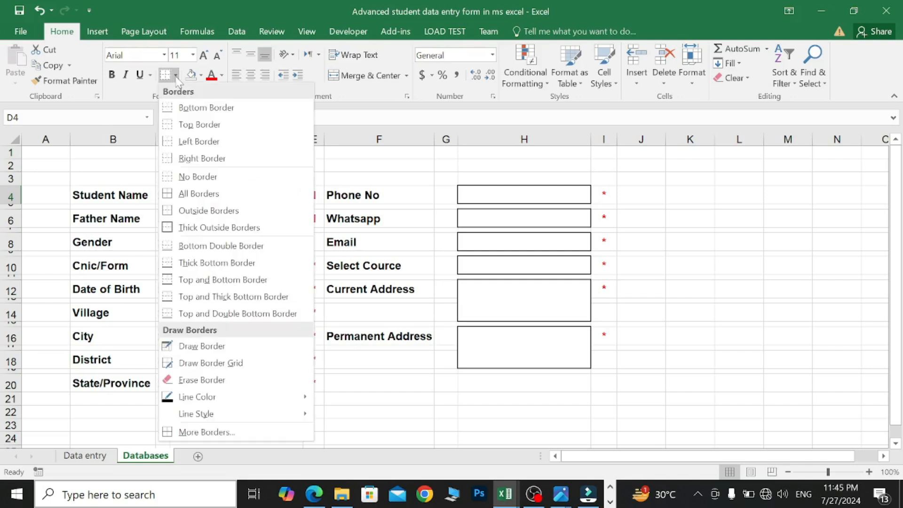
click(210, 227)
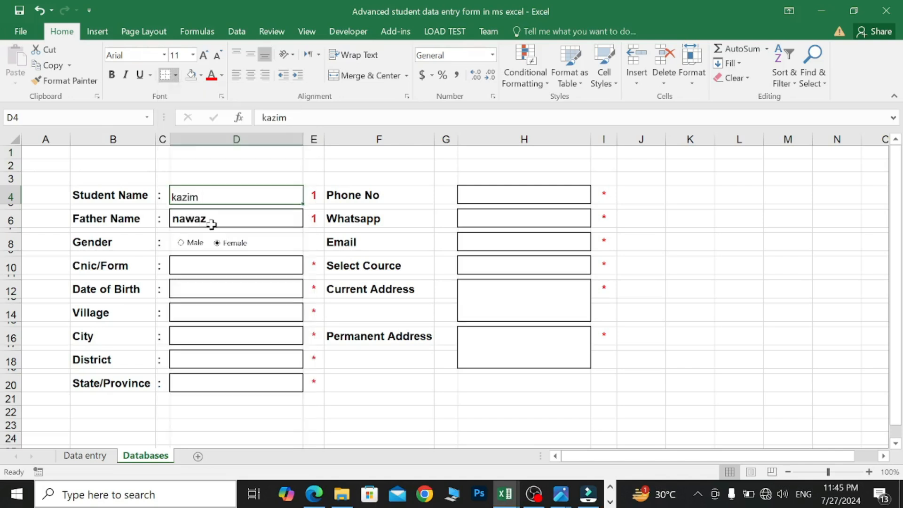
click(366, 168)
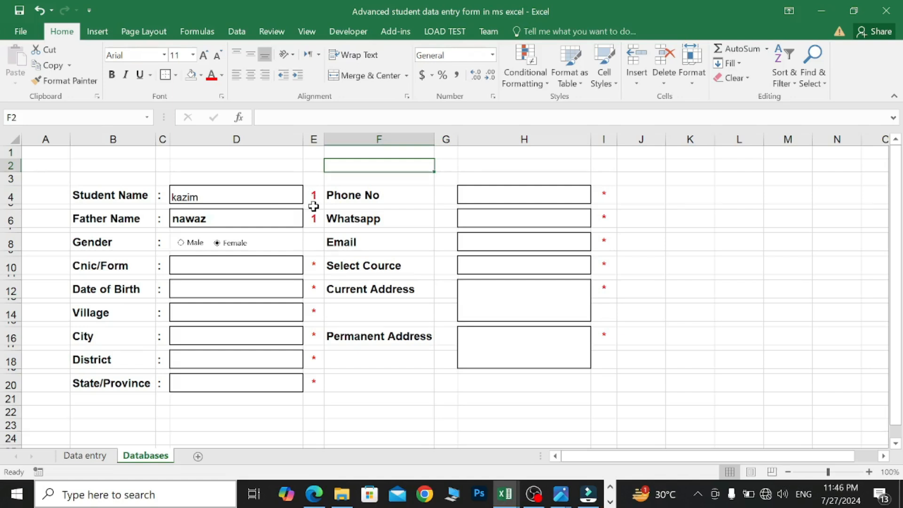
drag(313, 196, 312, 216)
drag(315, 265, 315, 379)
- Add the right-side status cells I4, I6, I8, I10, I12 and I16 to the selection
ctrl+click(604, 196)
ctrl+click(605, 218)
ctrl+click(605, 241)
ctrl+click(605, 265)
ctrl+click(605, 288)
ctrl+click(607, 333)
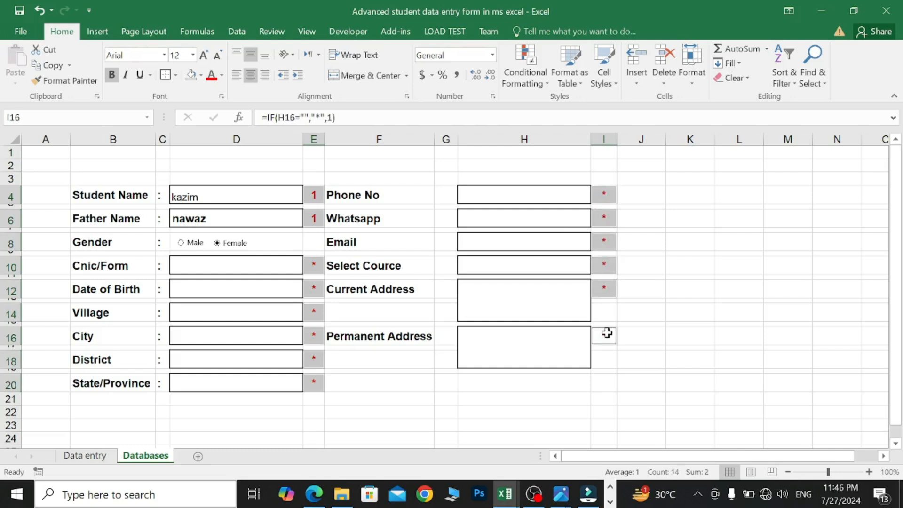
- Start a new Icon Sets conditional formatting rule with a green check mark as the top icon
click(549, 87)
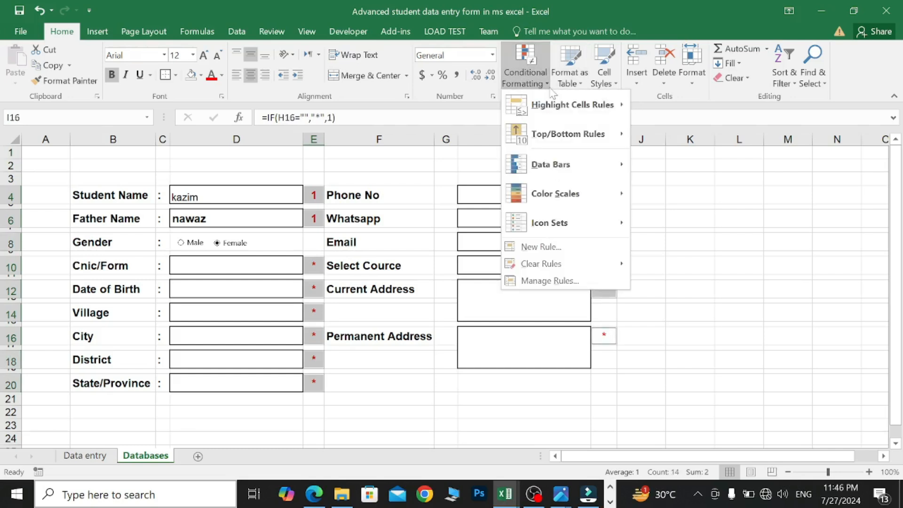
click(542, 247)
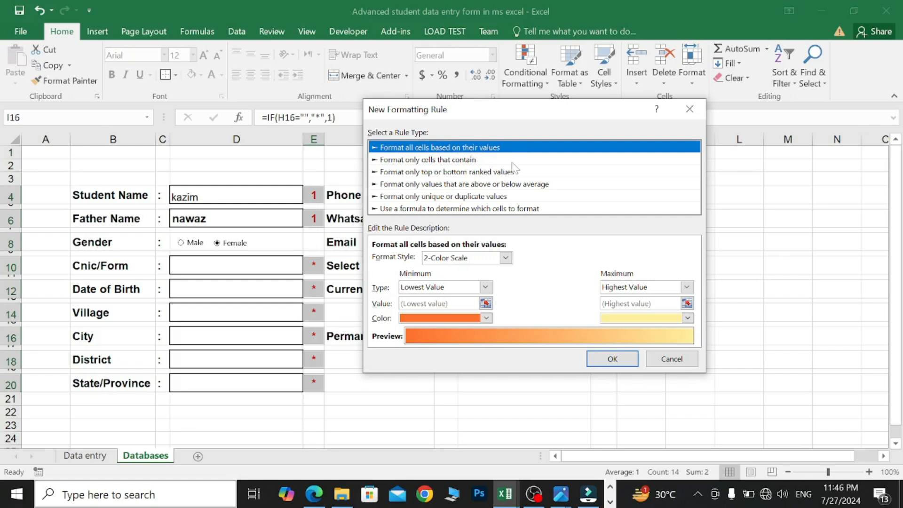
click(484, 288)
click(507, 259)
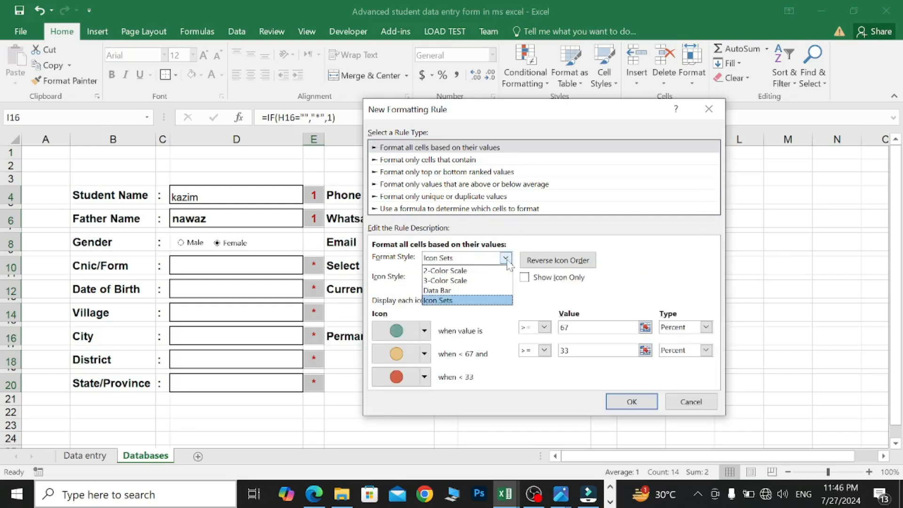
click(456, 303)
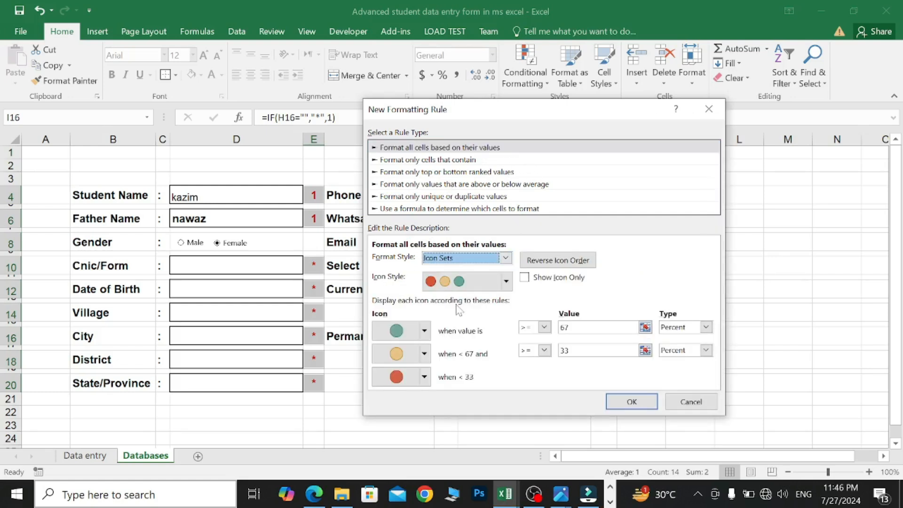
click(424, 332)
click(425, 331)
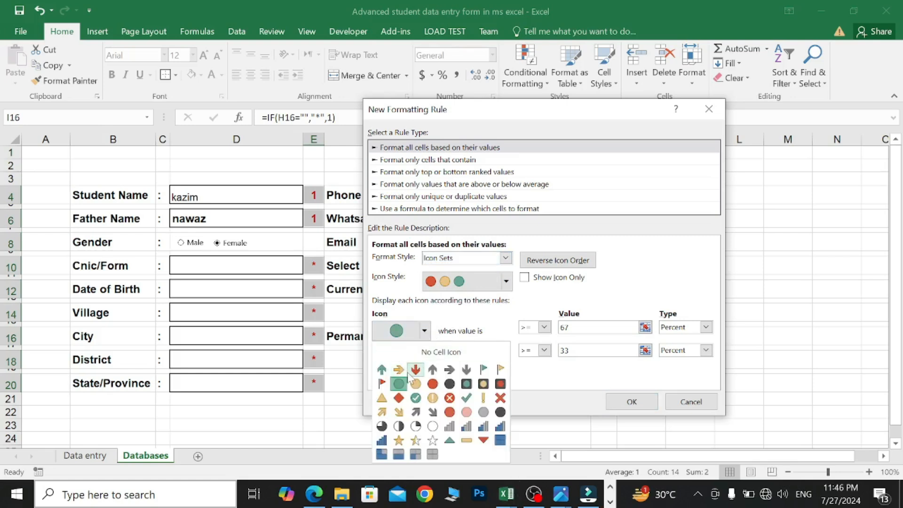
click(466, 397)
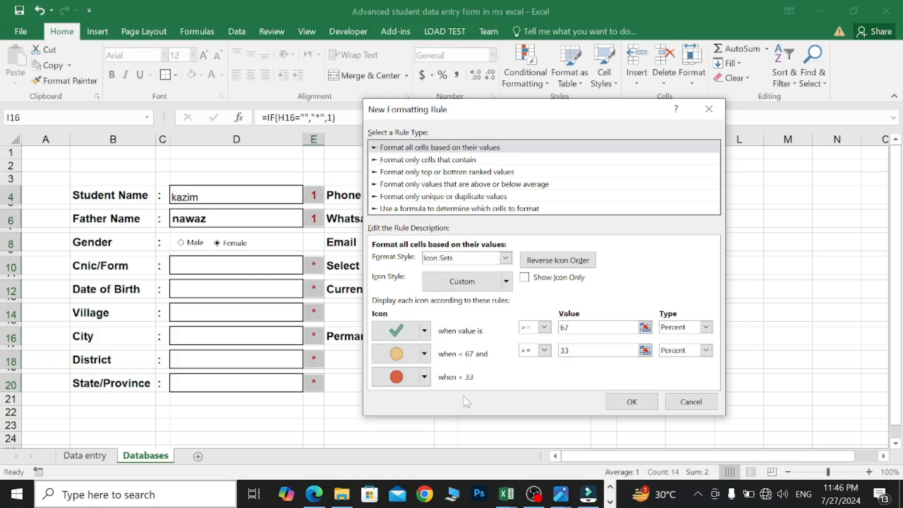
click(424, 331)
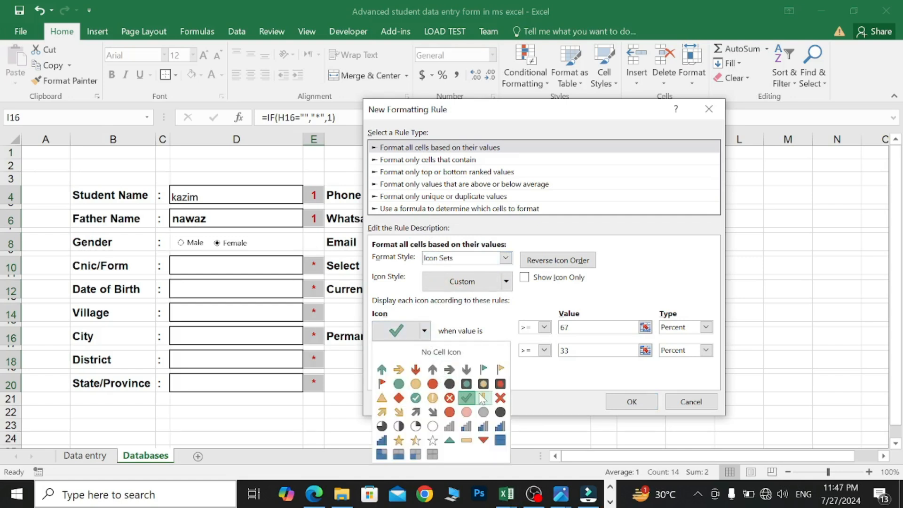
click(466, 399)
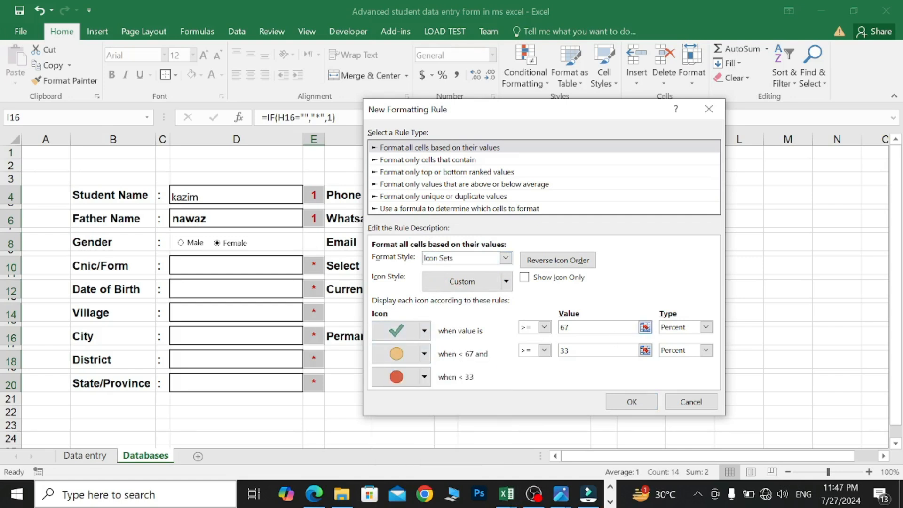
- Set the check threshold to >=1, the second value to 0, and show icons only
click(570, 328)
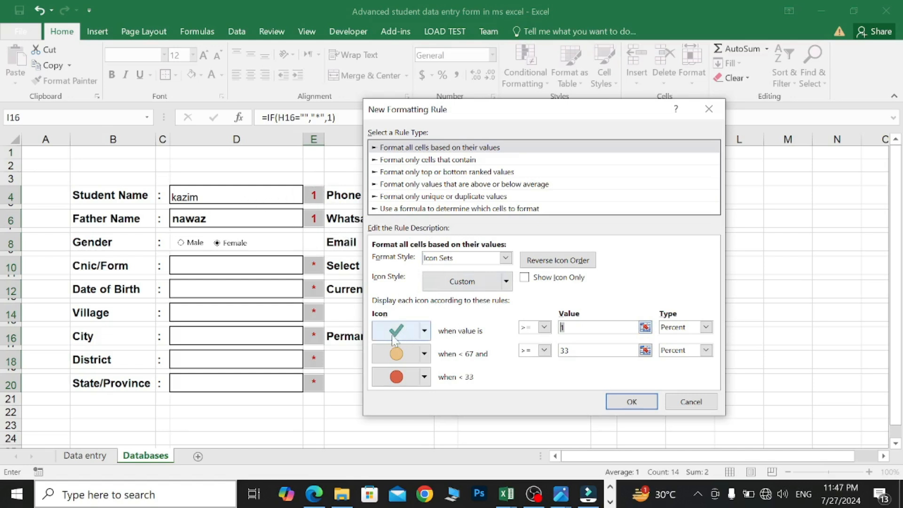
click(570, 350)
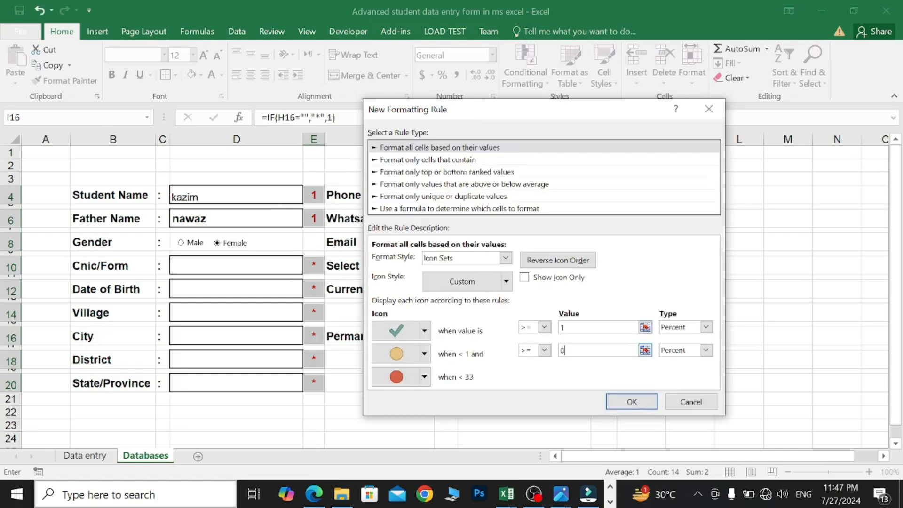
click(525, 279)
click(635, 401)
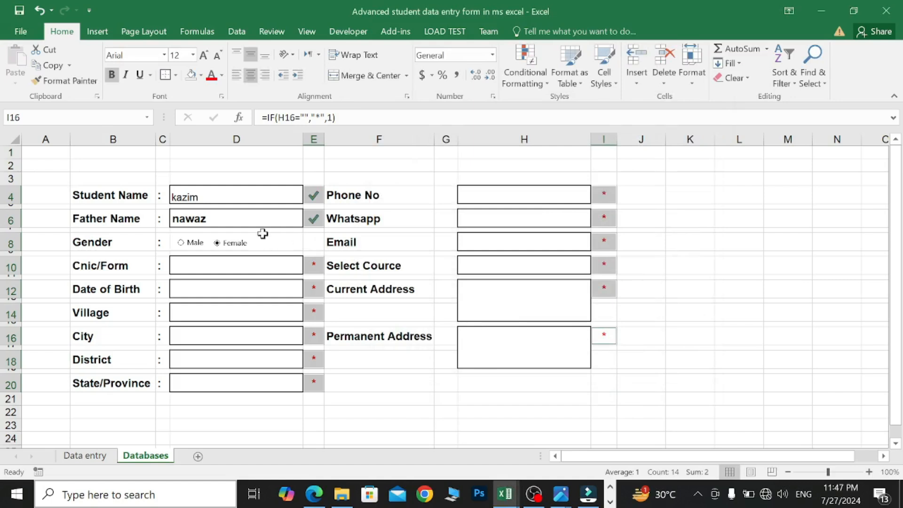
click(232, 217)
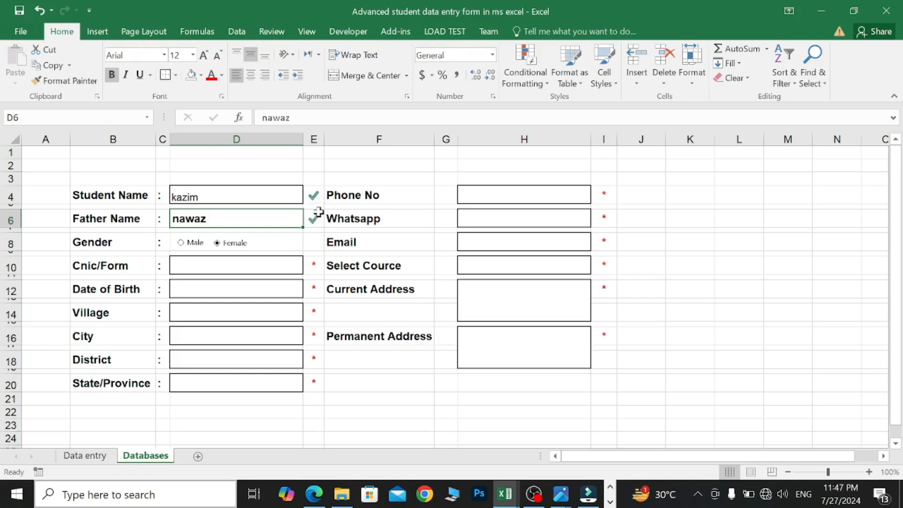
- Enter 12202 in Cnic/Form, then az, z and x in the following fields, and select City
click(258, 266)
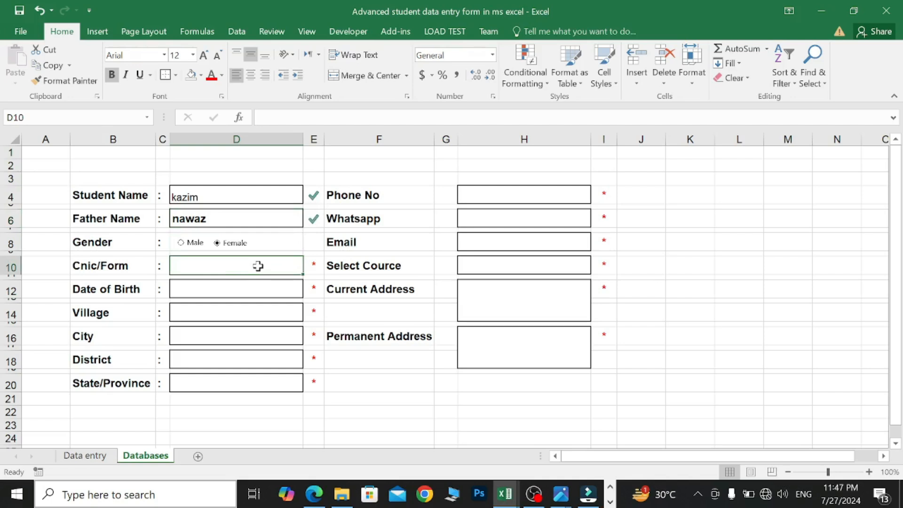
text(12202)
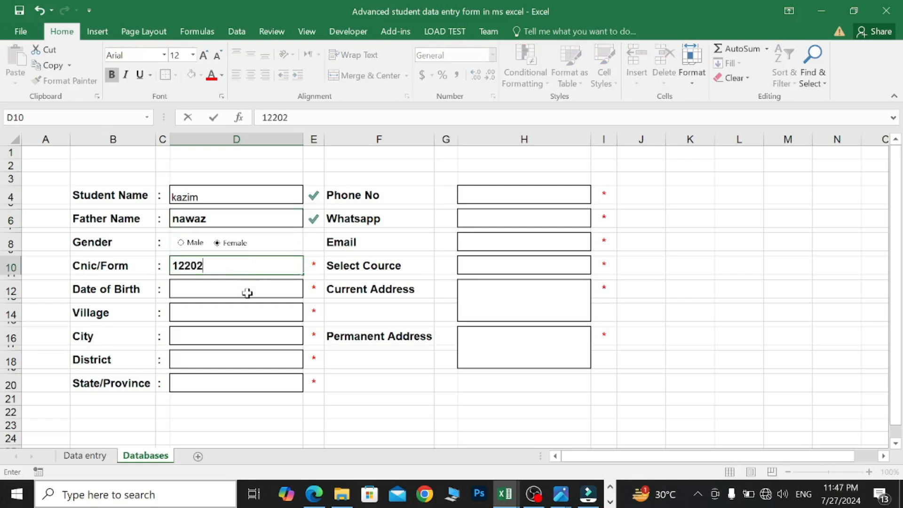
click(278, 285)
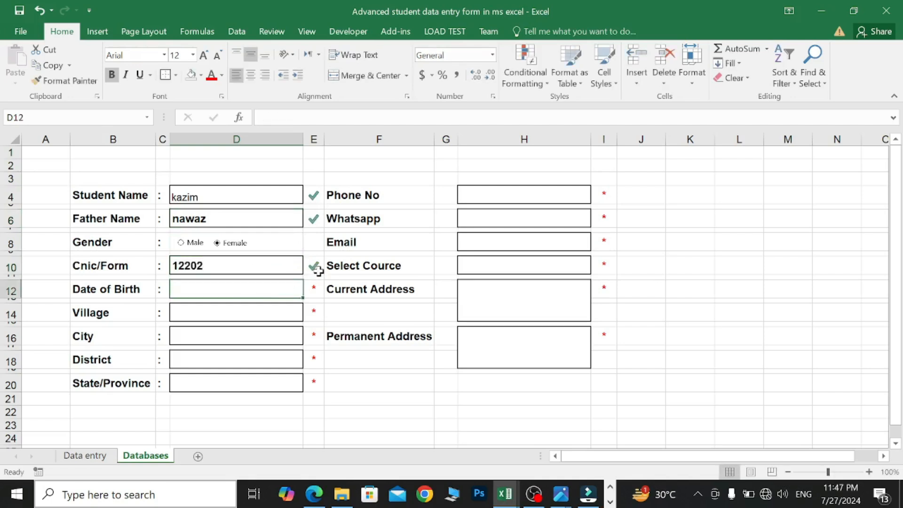
text(az)
key(Return)
text(z)
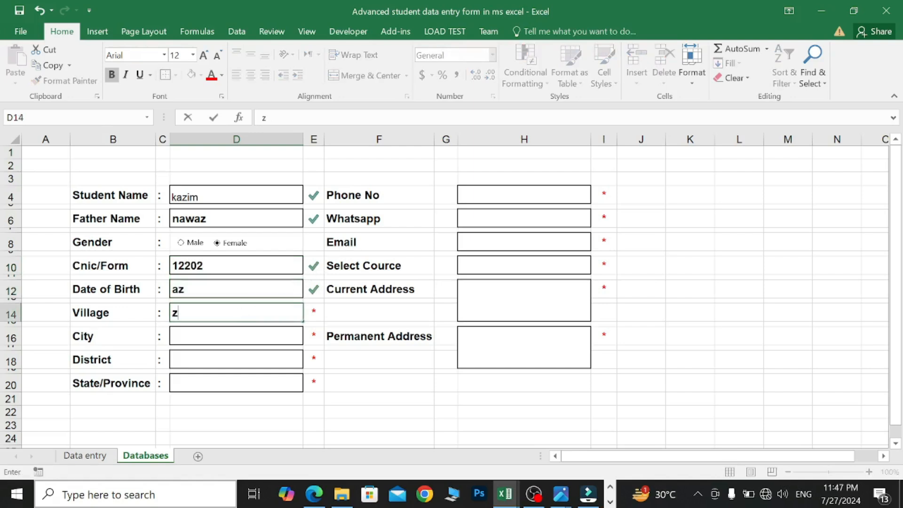
key(Return)
text(x)
key(Return)
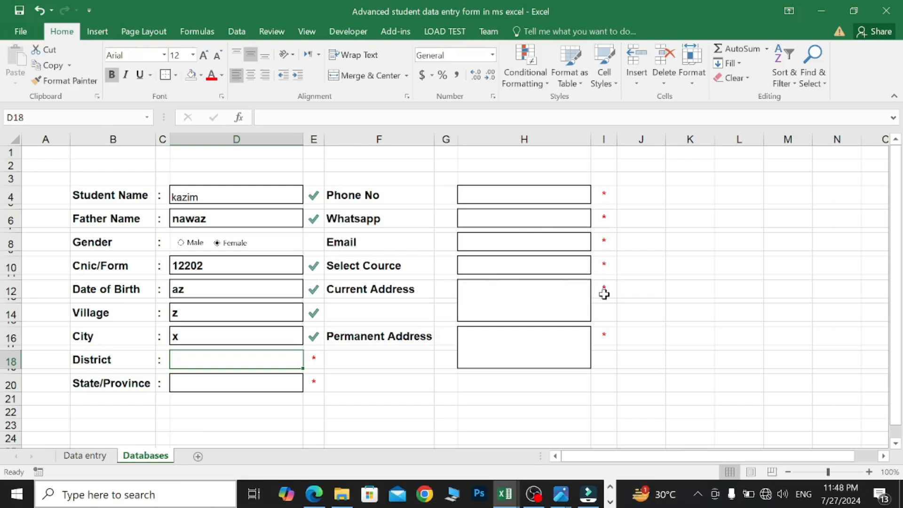
click(375, 361)
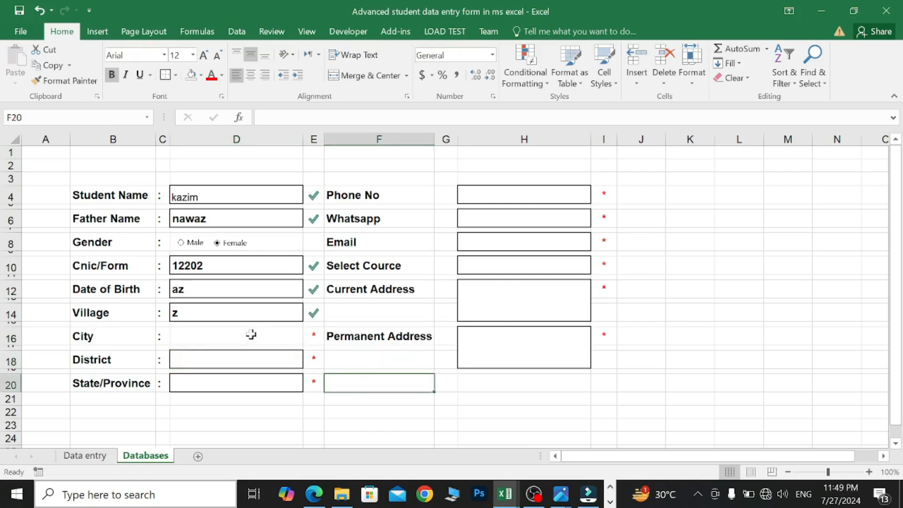
click(251, 334)
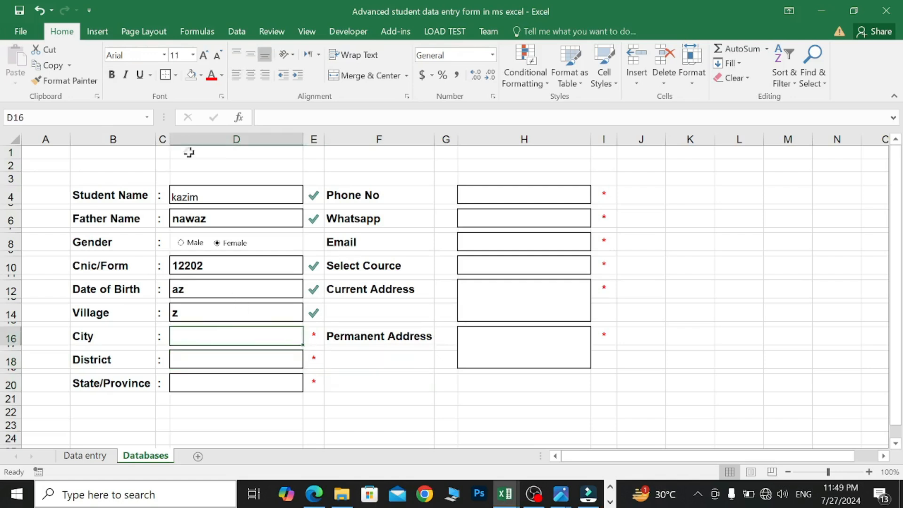
- Restore the Thick Outside Borders around the City input box D16
click(175, 74)
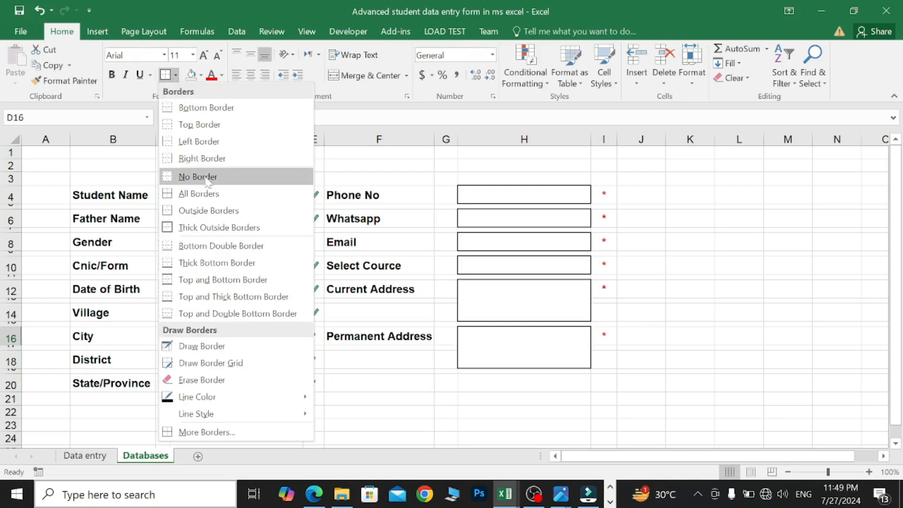
click(253, 229)
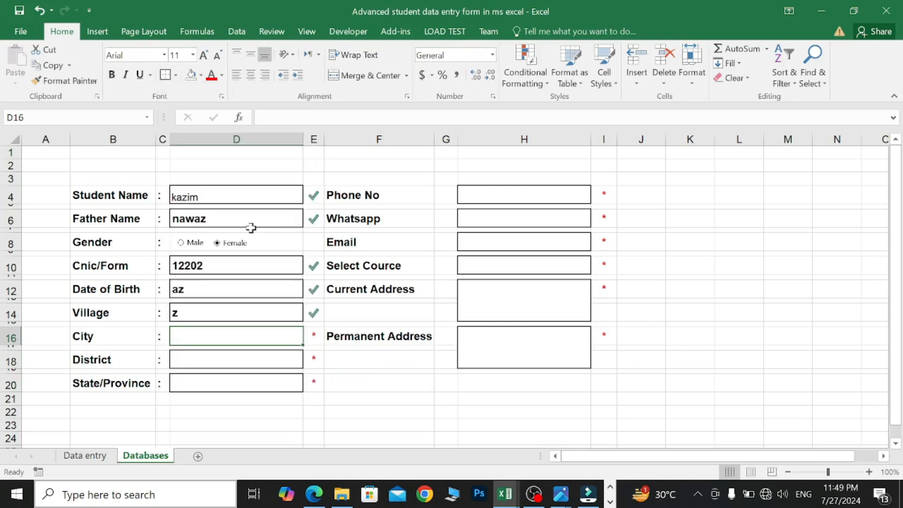
click(483, 266)
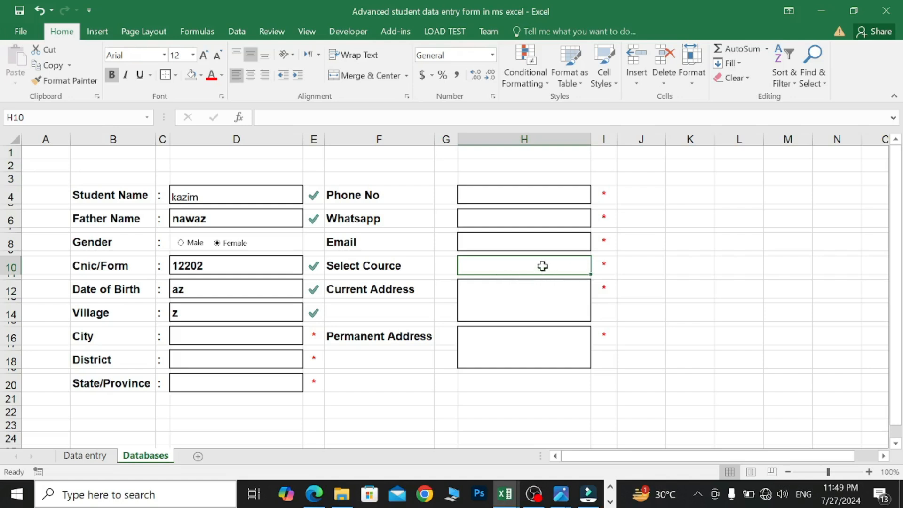
- Add List data validation to H10 with source Ics, Pre-Engineering, Pre Medical
click(239, 33)
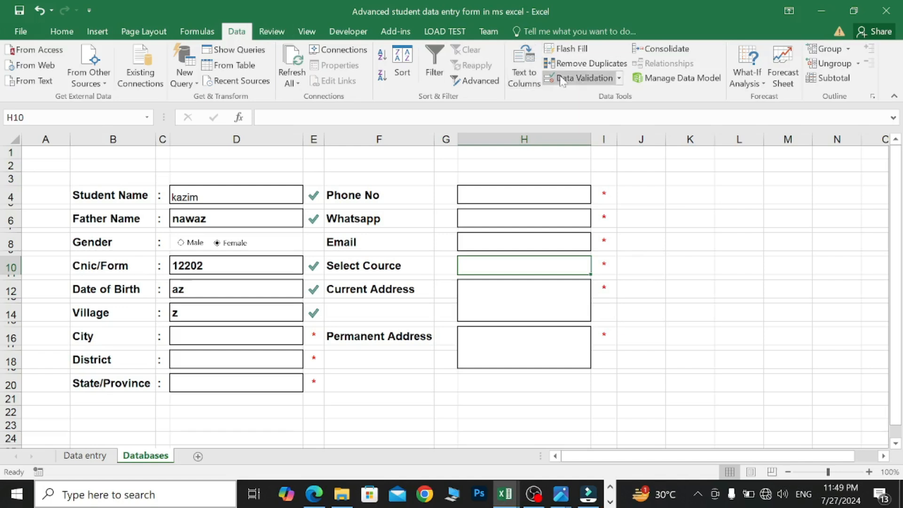
click(619, 79)
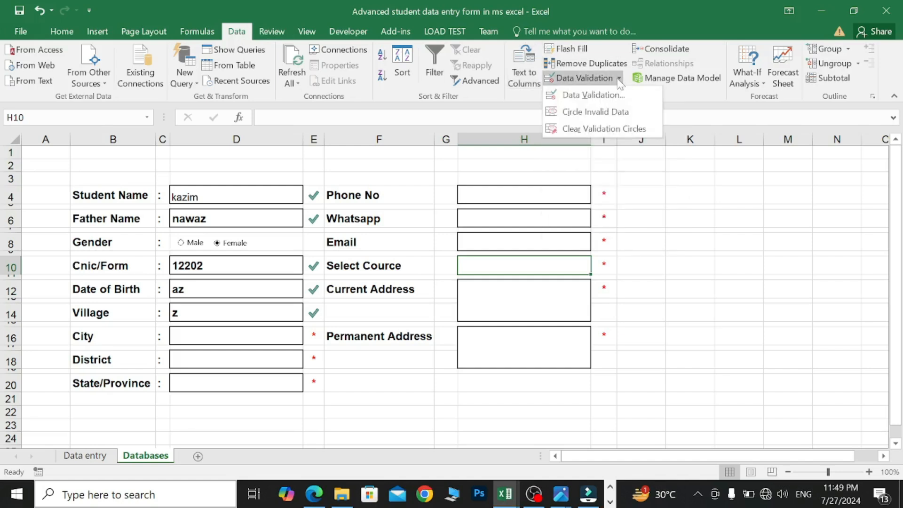
click(617, 96)
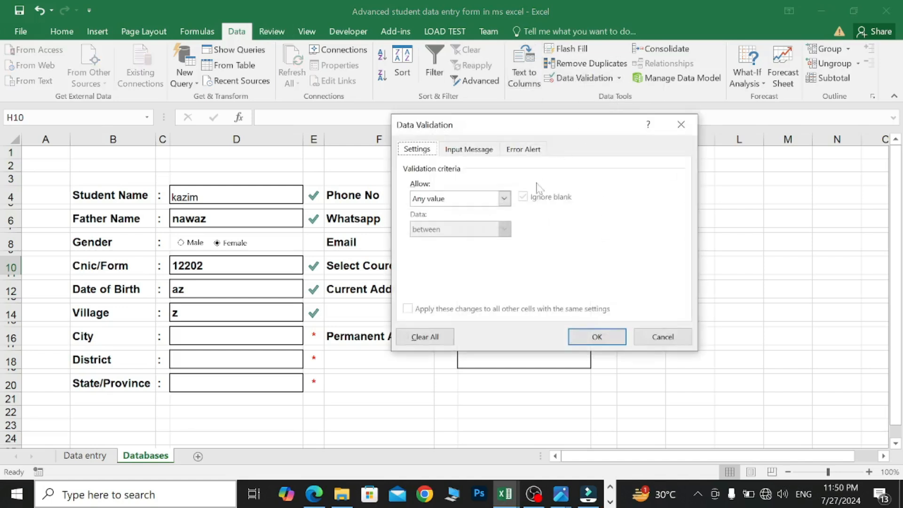
click(504, 198)
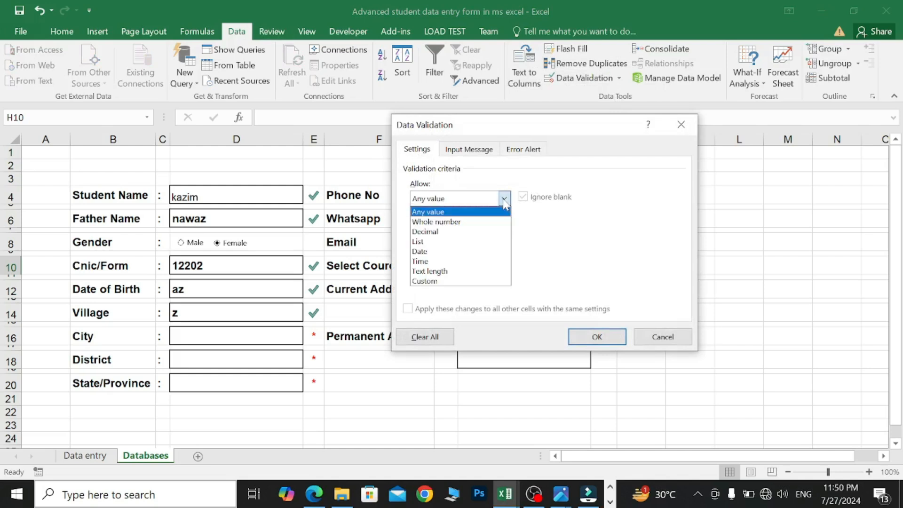
click(447, 242)
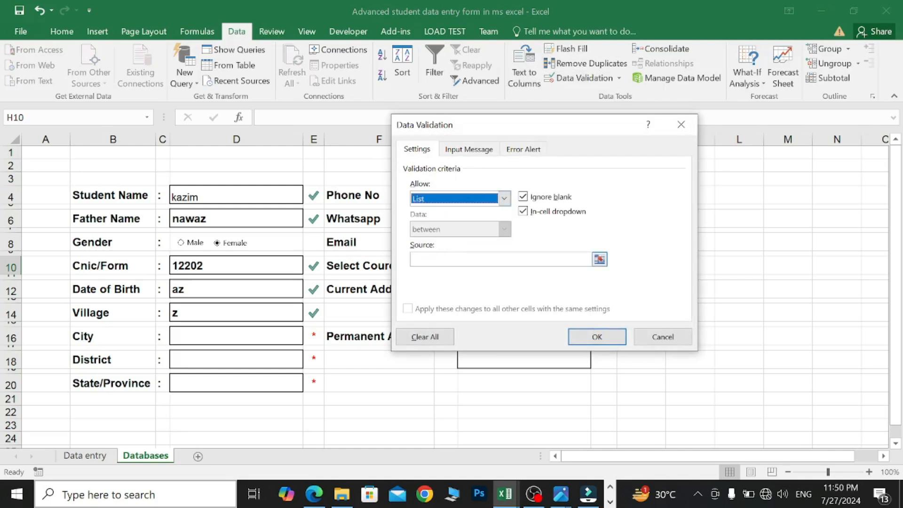
click(455, 259)
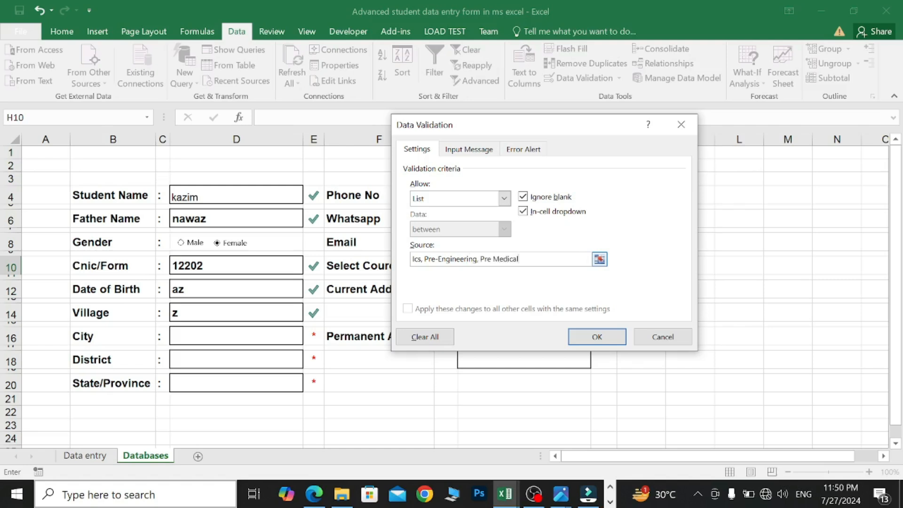
click(585, 337)
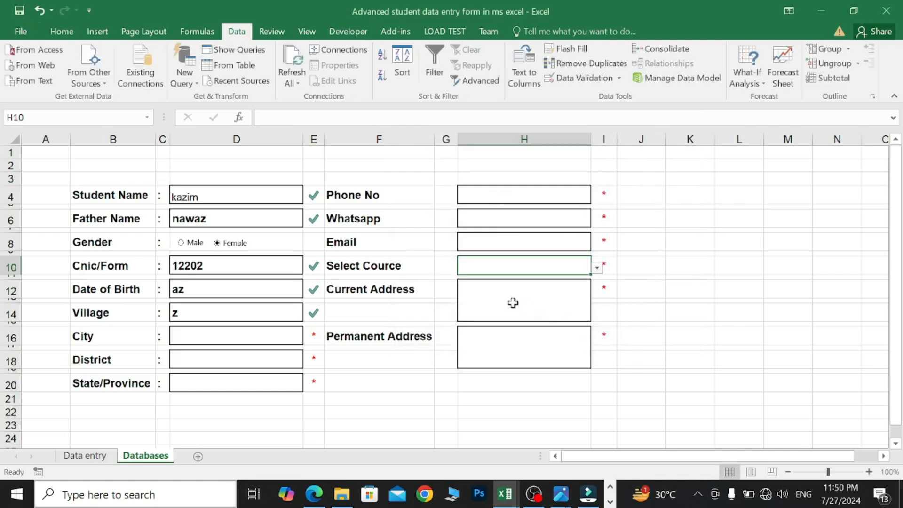
- Choose Pre-Engineering from the course dropdown in H10
click(597, 267)
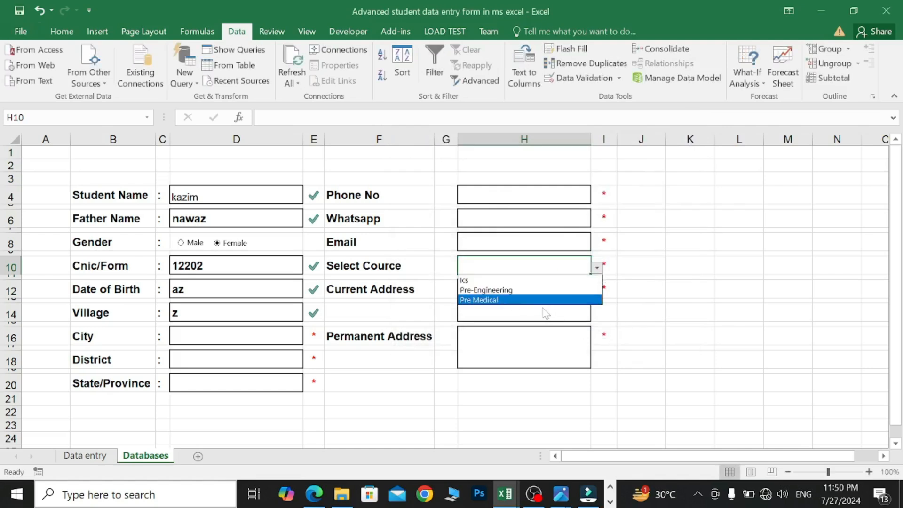
click(513, 293)
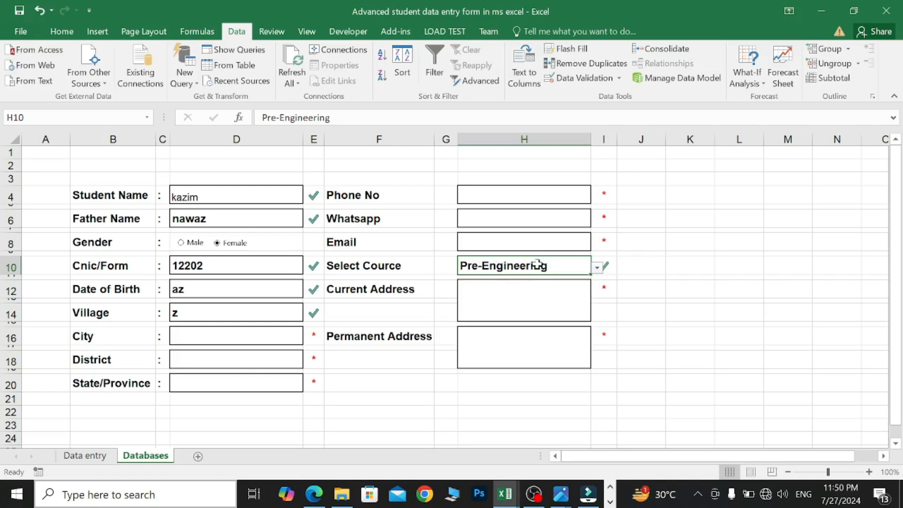
click(642, 288)
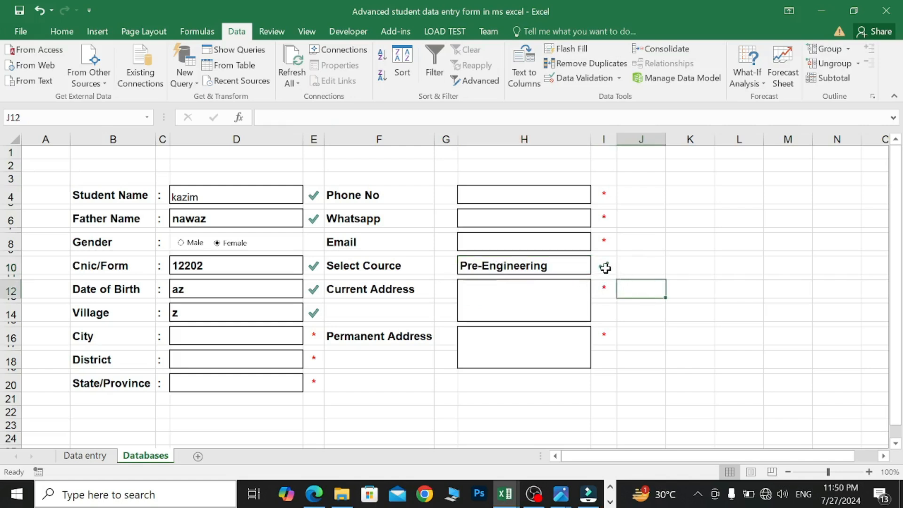
- Select the left input cells D4, D6, D10, D12, D14, D16, D18 and D20
click(605, 268)
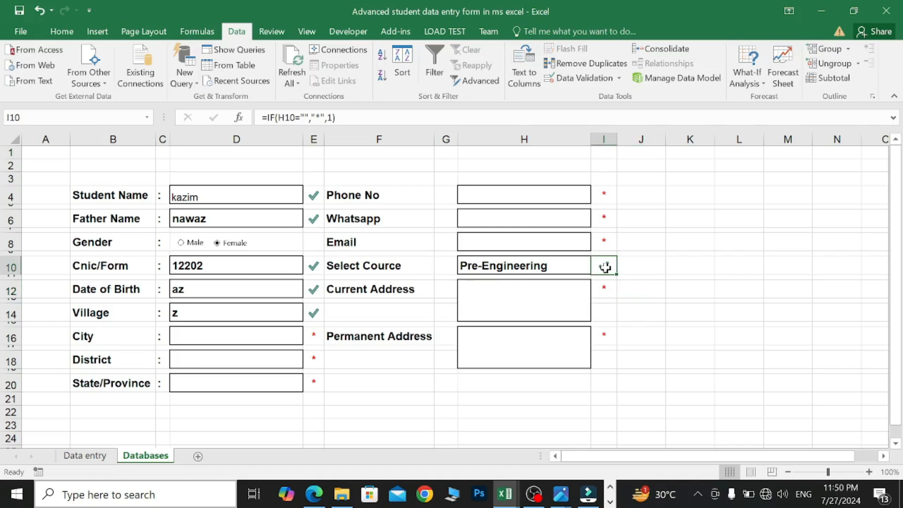
click(281, 198)
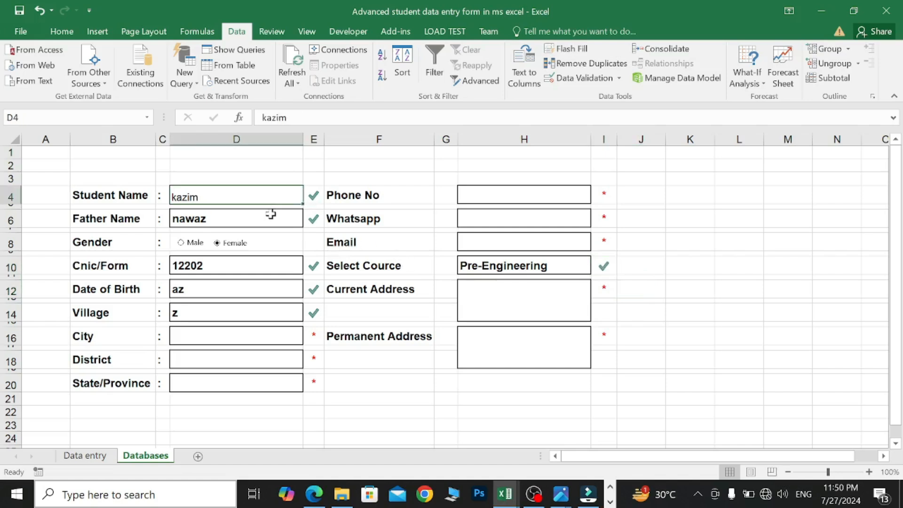
ctrl+click(270, 214)
ctrl+click(252, 265)
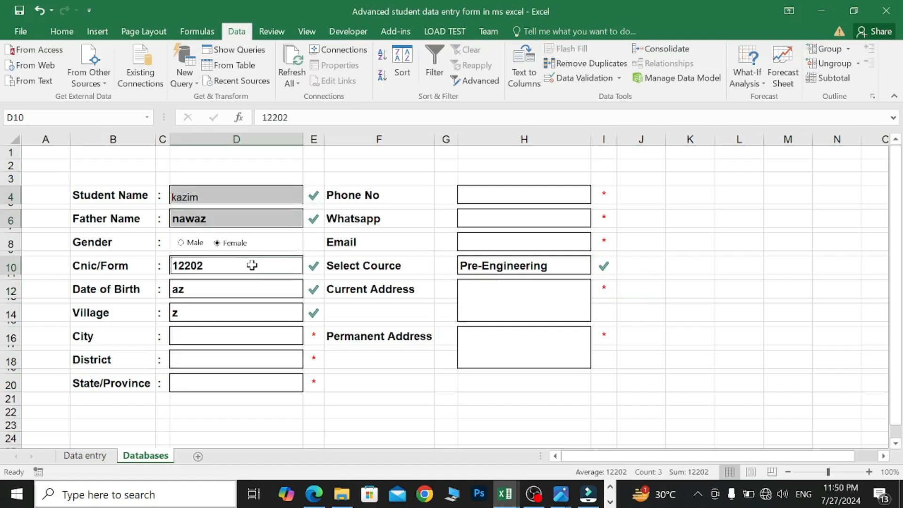
ctrl+click(251, 293)
ctrl+click(254, 313)
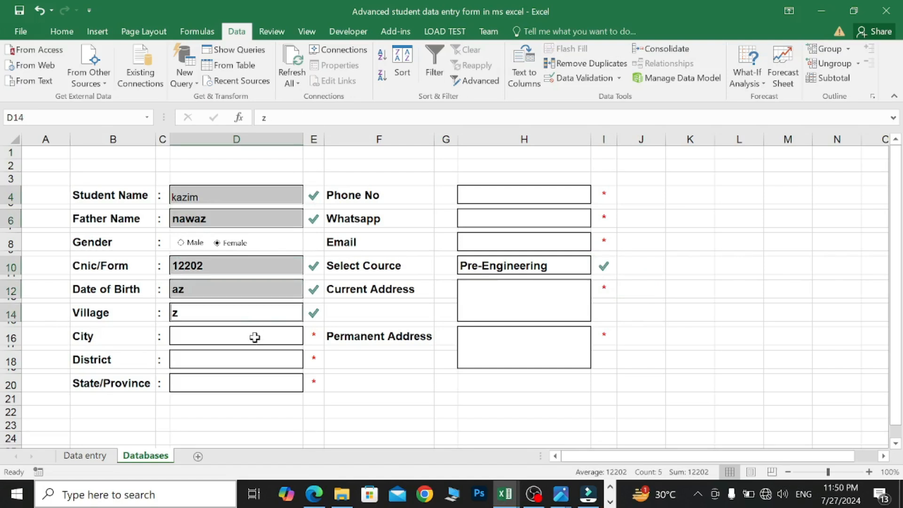
ctrl+click(255, 337)
ctrl+click(261, 363)
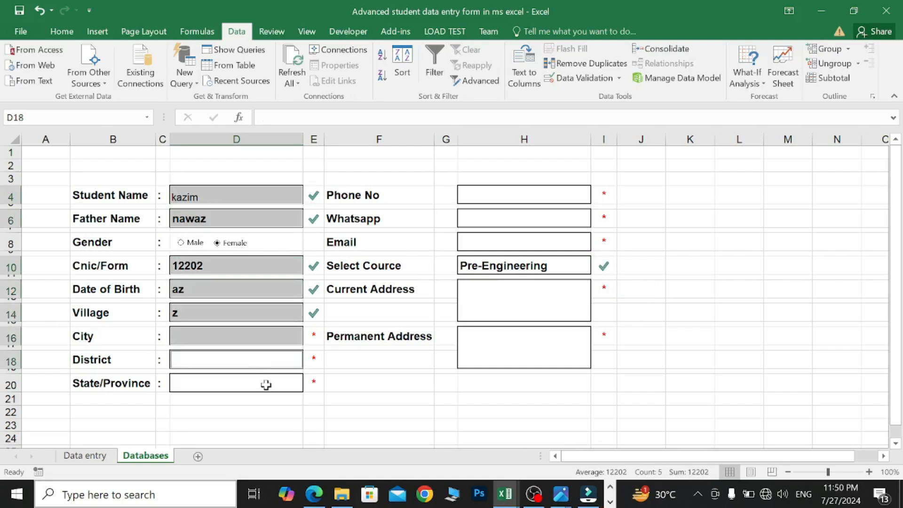
ctrl+click(267, 385)
- Add the right input cells H4, H6, H8, H10, H12 and H16 to the selection
ctrl+click(502, 200)
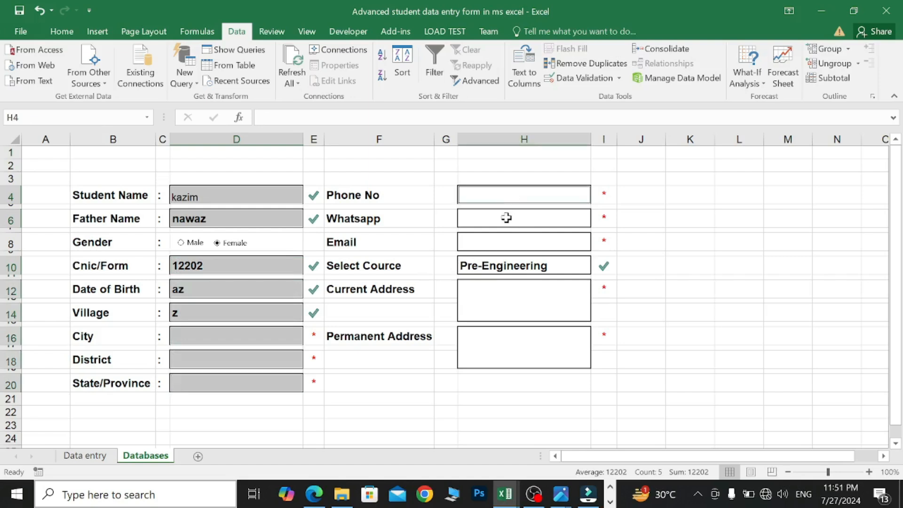
ctrl+click(506, 217)
ctrl+click(515, 242)
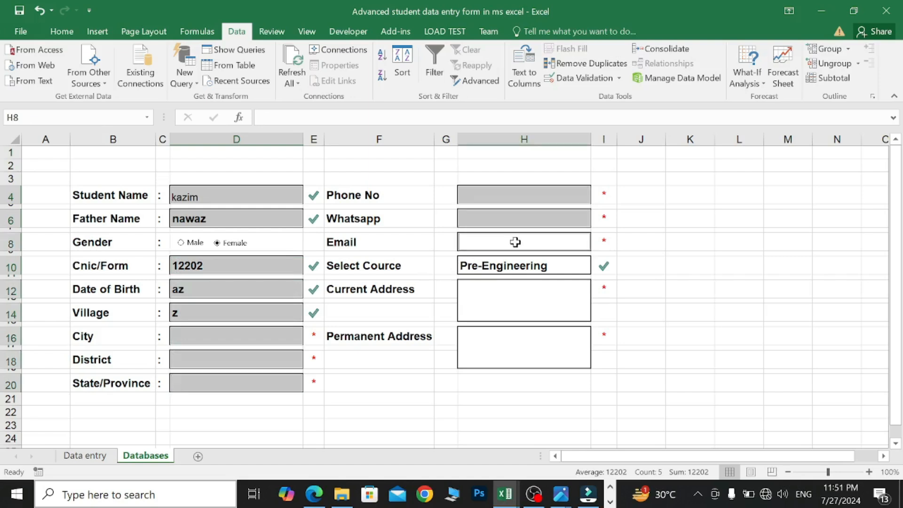
ctrl+click(522, 267)
ctrl+click(529, 297)
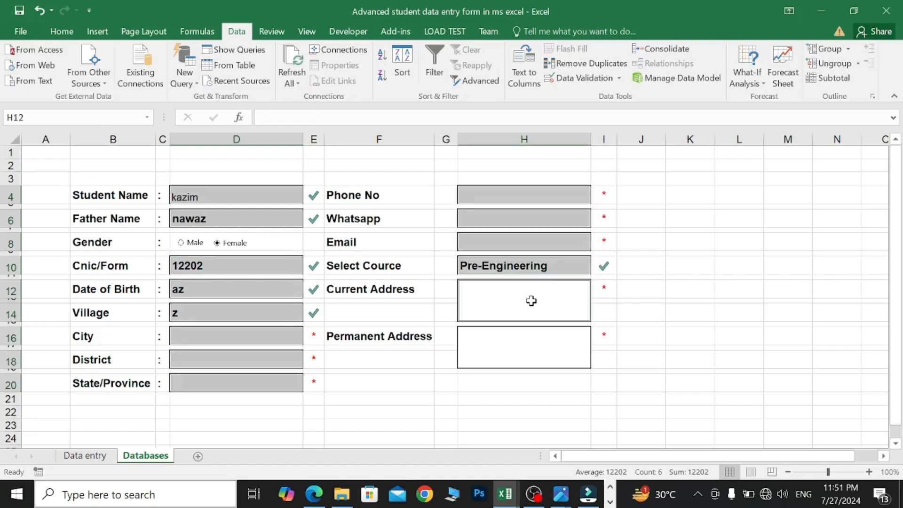
ctrl+click(531, 337)
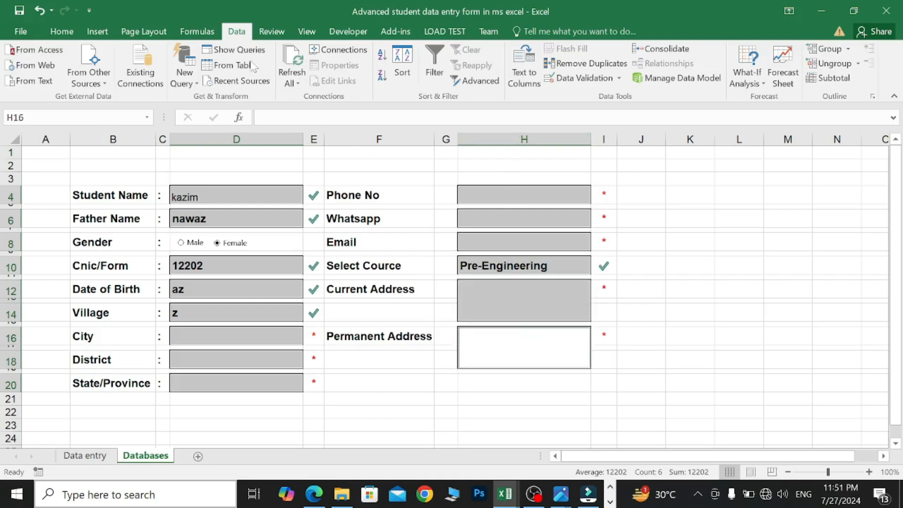
click(69, 33)
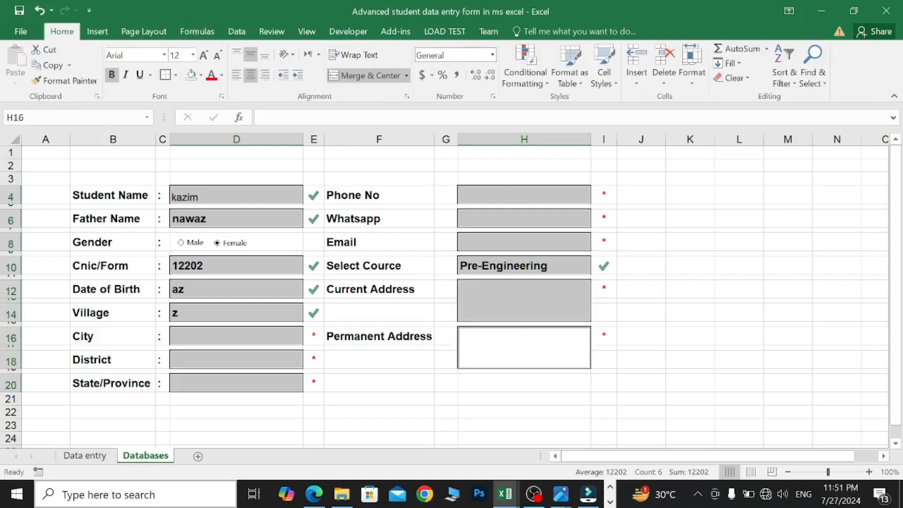
- Add a conditional formatting rule giving Blanks cells the lightest gray fill
click(546, 83)
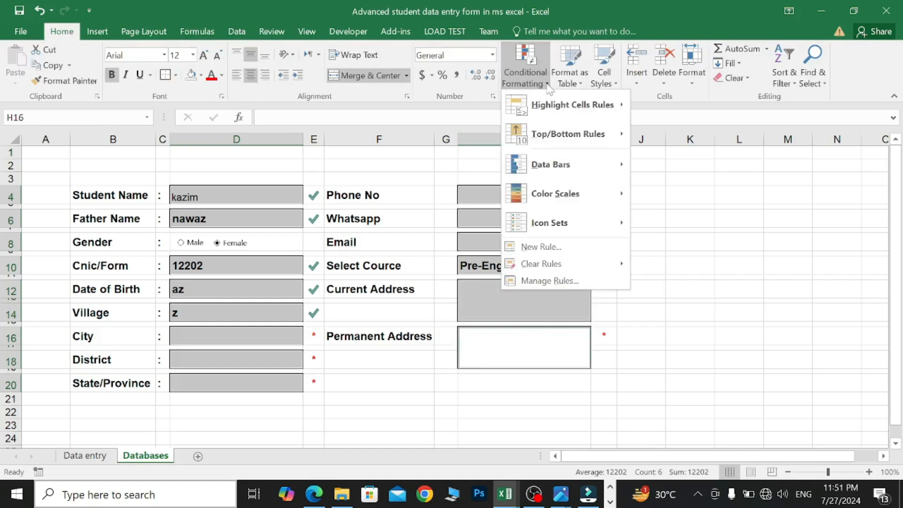
click(566, 248)
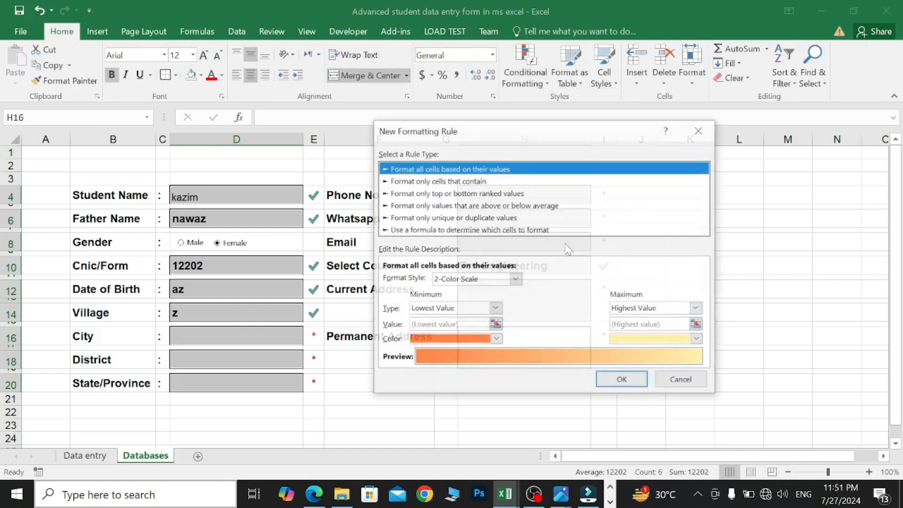
click(425, 181)
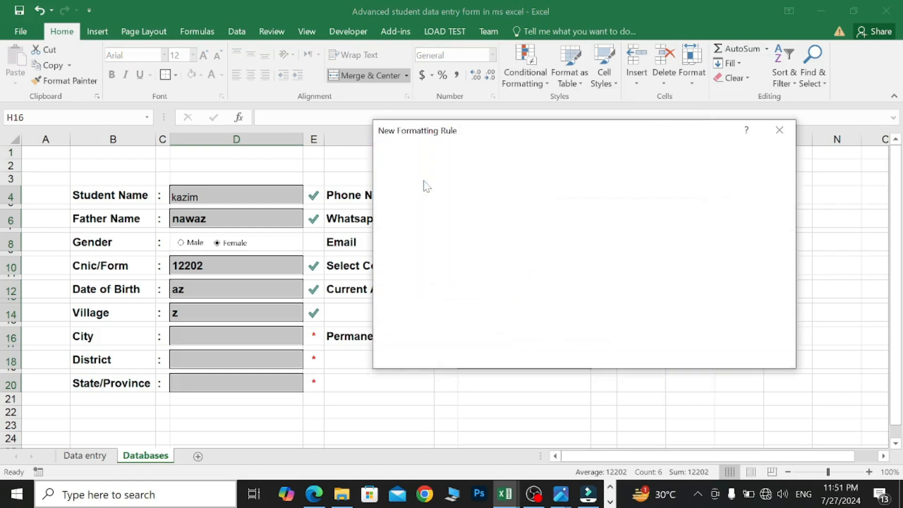
click(449, 280)
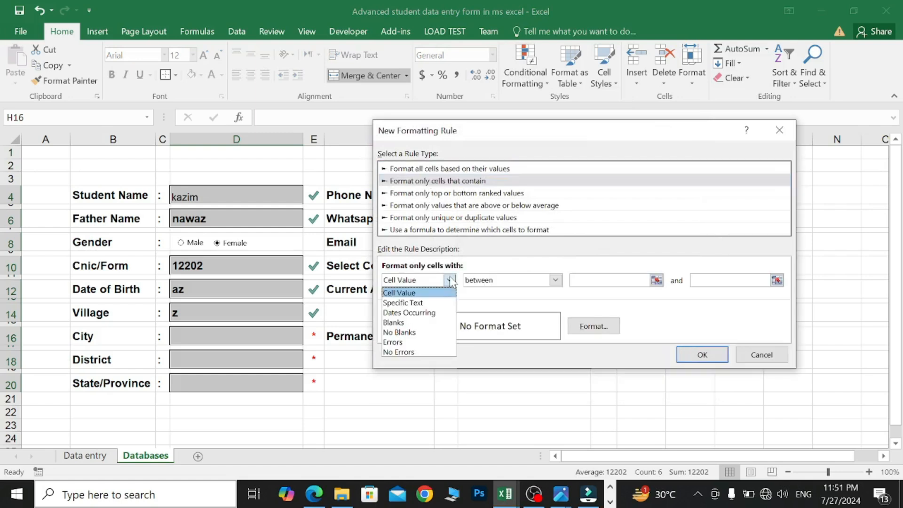
click(423, 323)
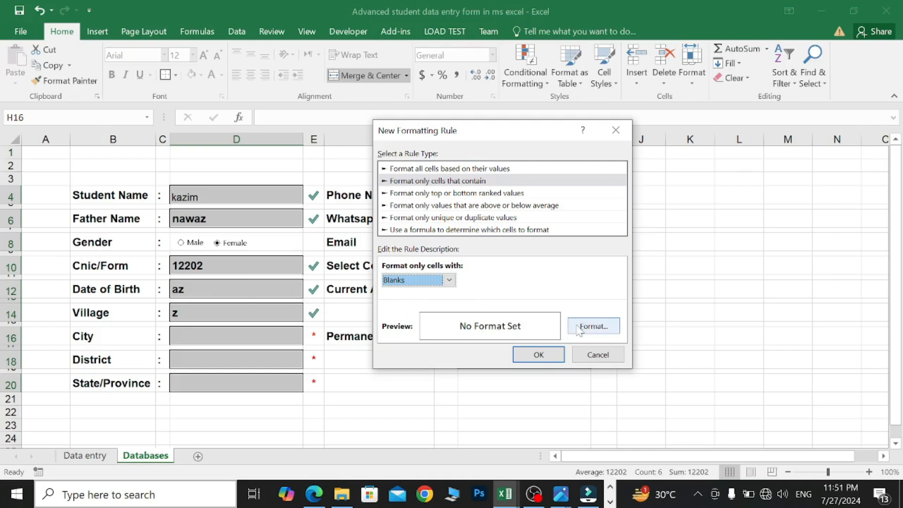
click(590, 326)
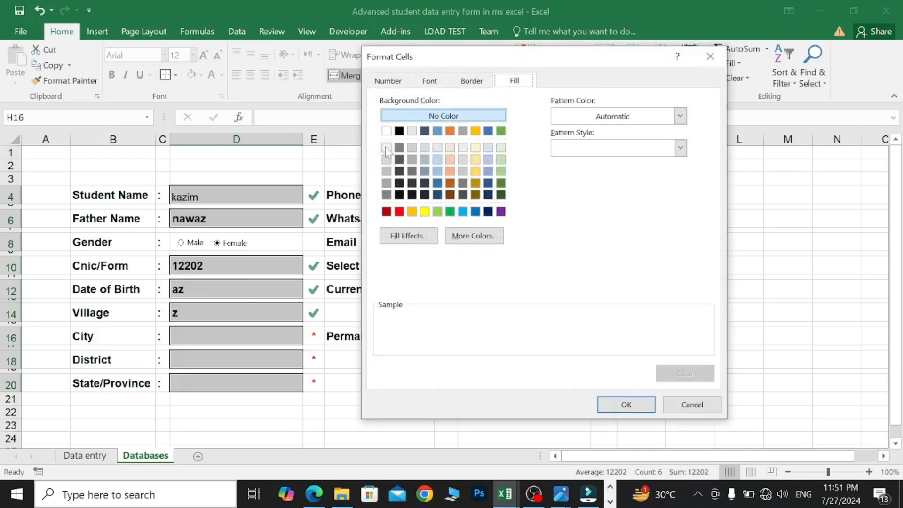
click(386, 149)
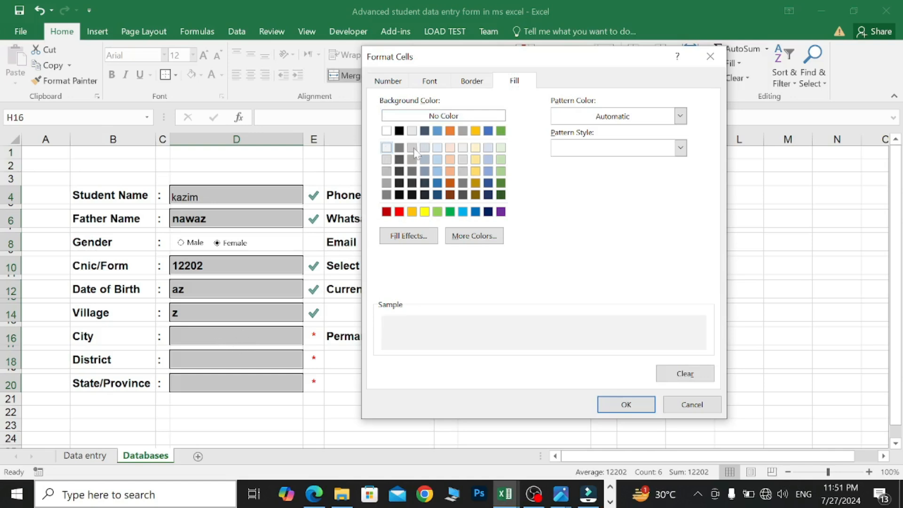
click(387, 160)
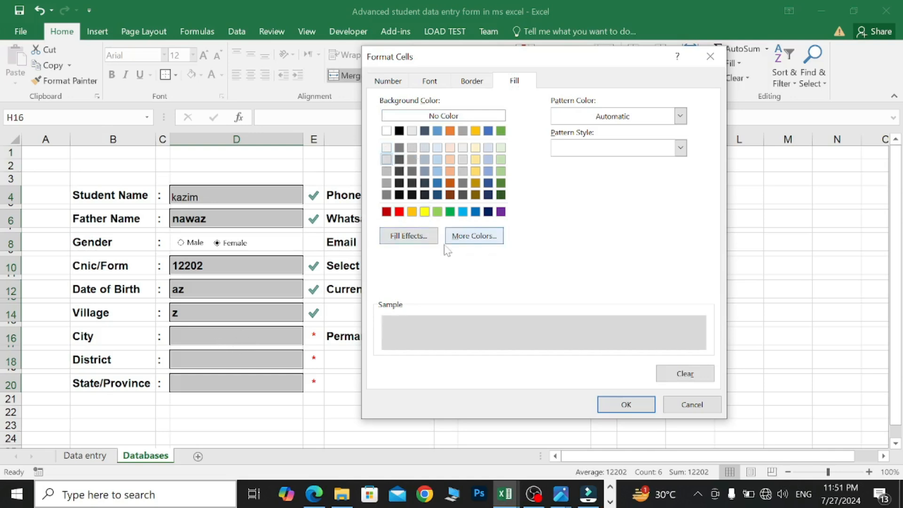
click(386, 149)
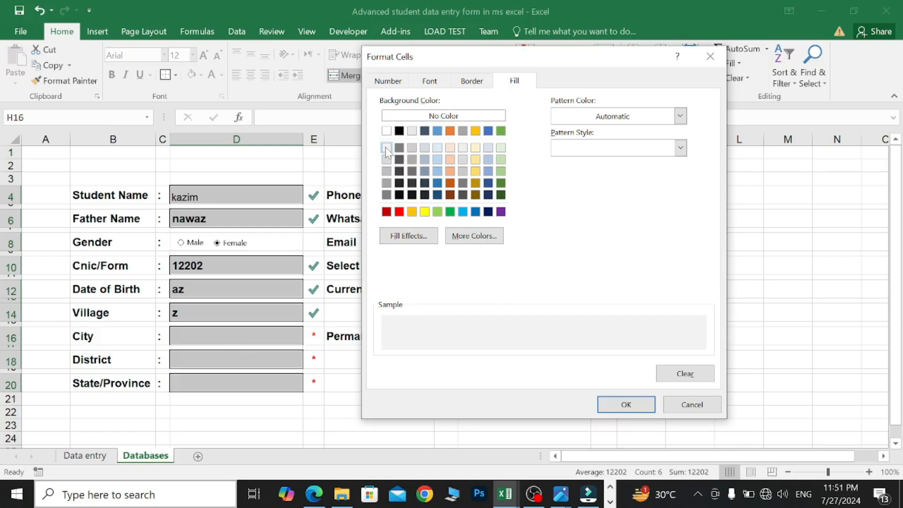
click(629, 408)
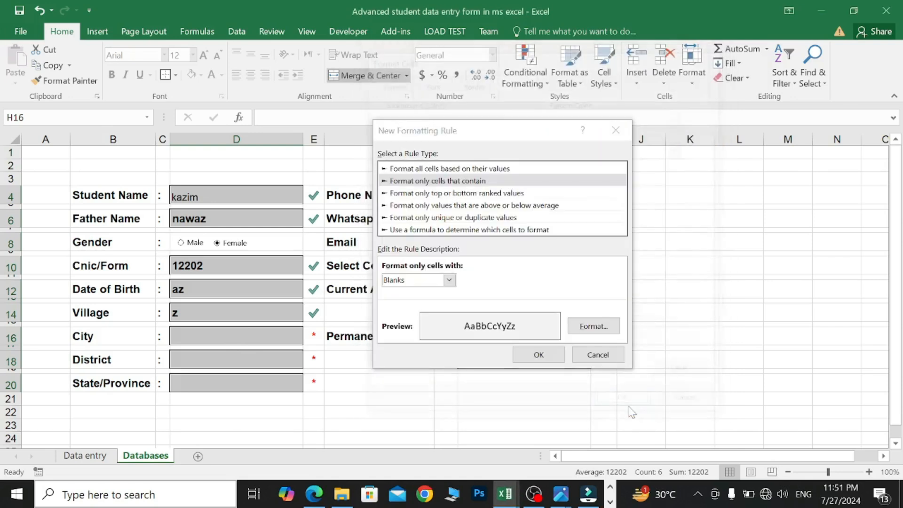
click(542, 355)
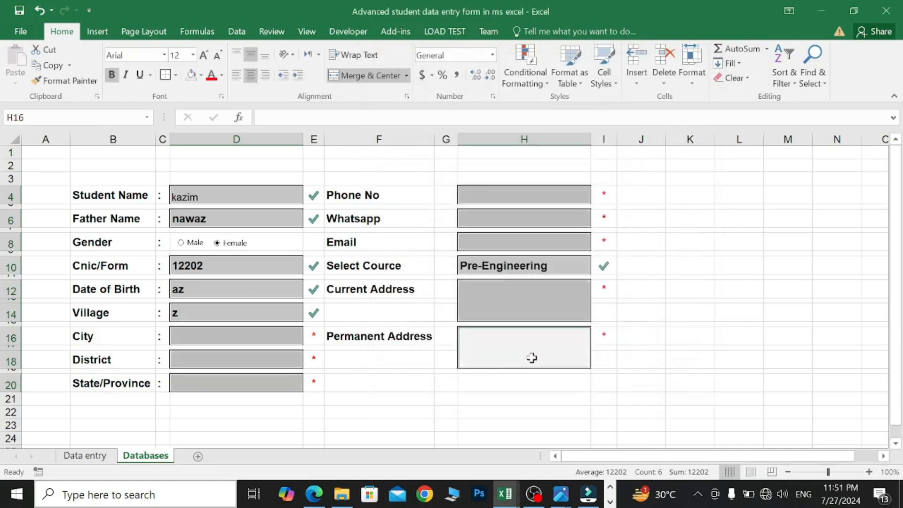
click(359, 365)
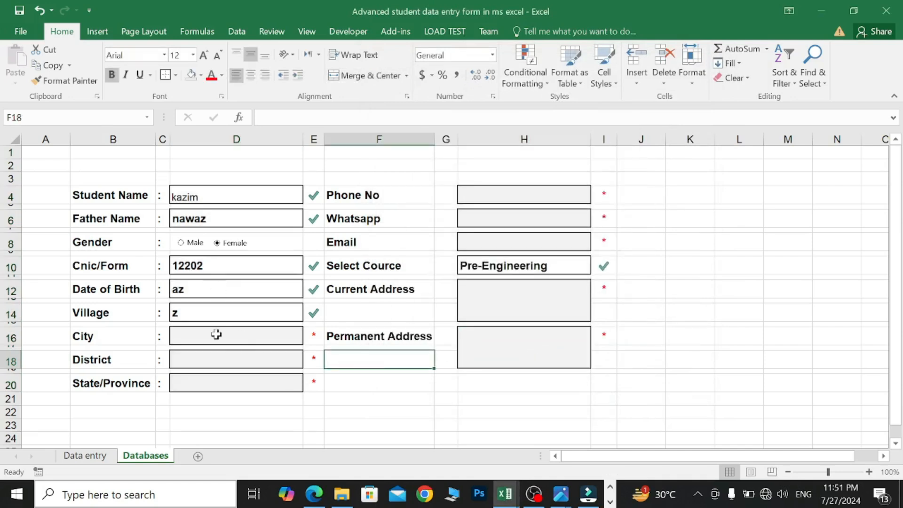
click(215, 265)
click(232, 337)
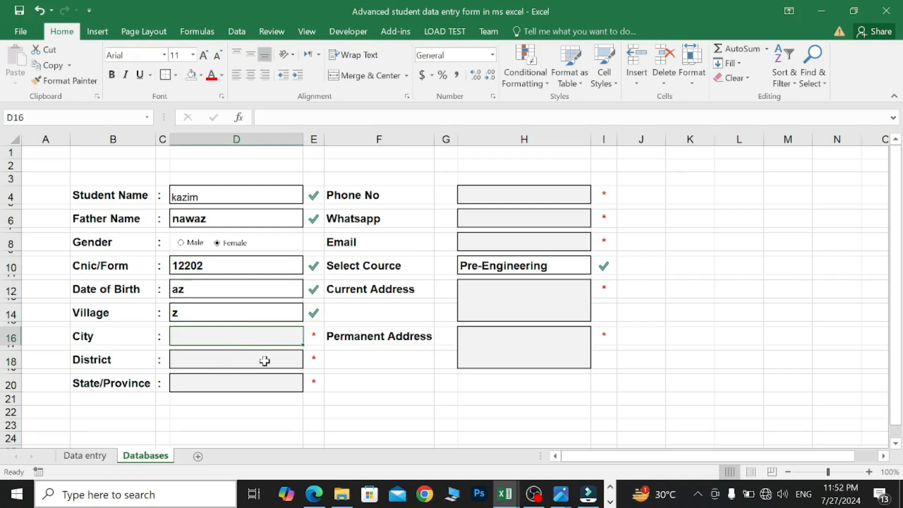
click(249, 361)
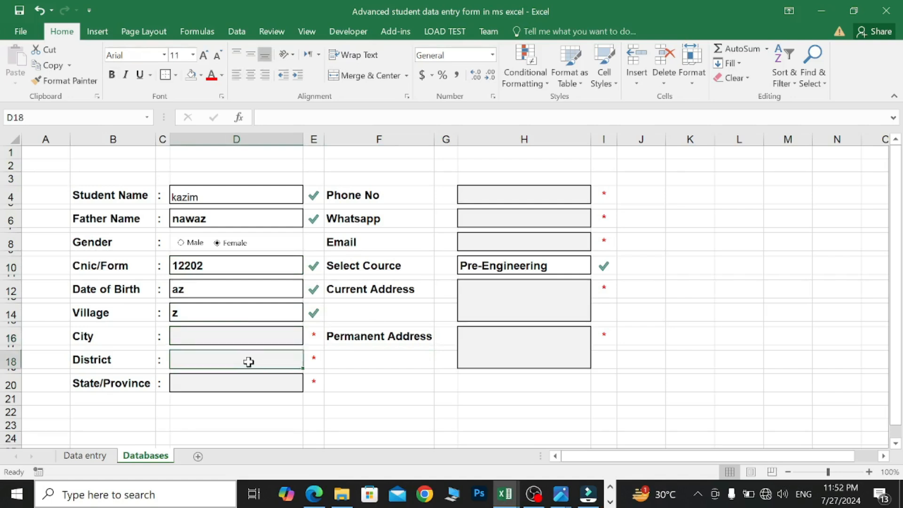
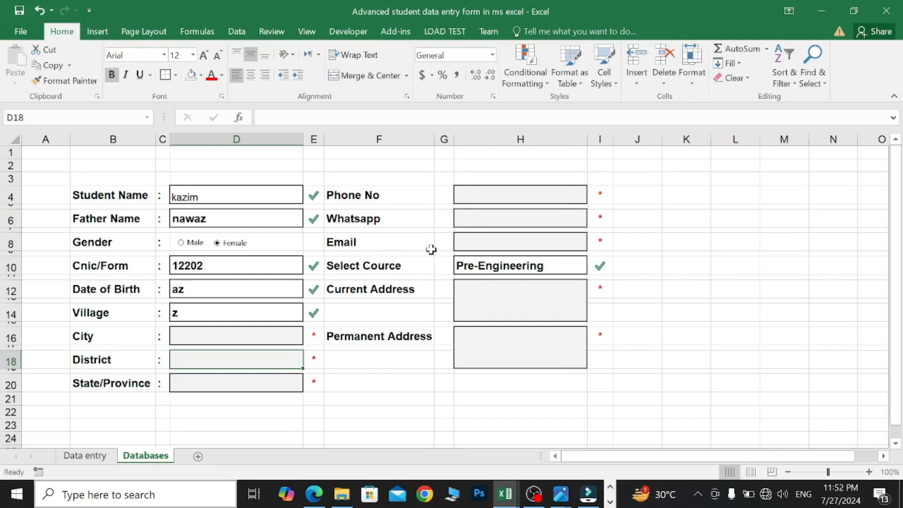
- Enter ':' in G4, G6, G8, G10, G12, G14 and G16, beside Phone No through Permanent Address
click(443, 192)
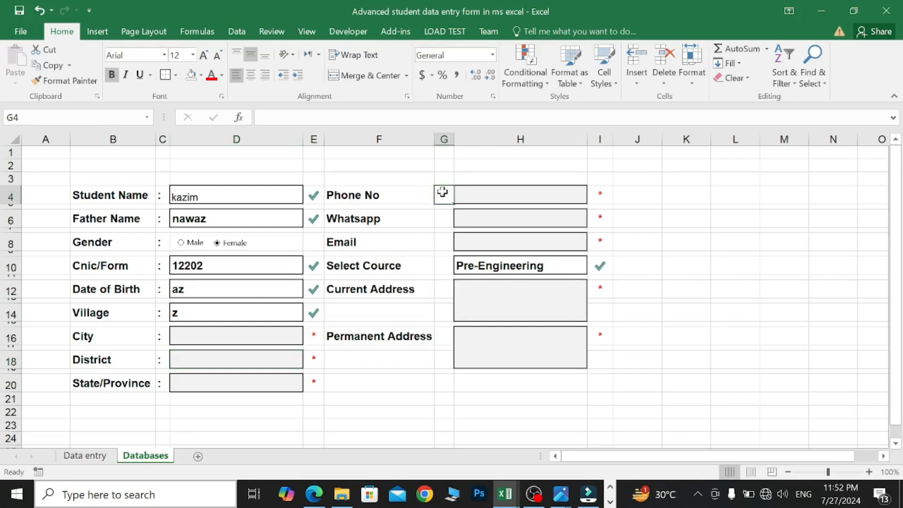
text(:)
click(444, 215)
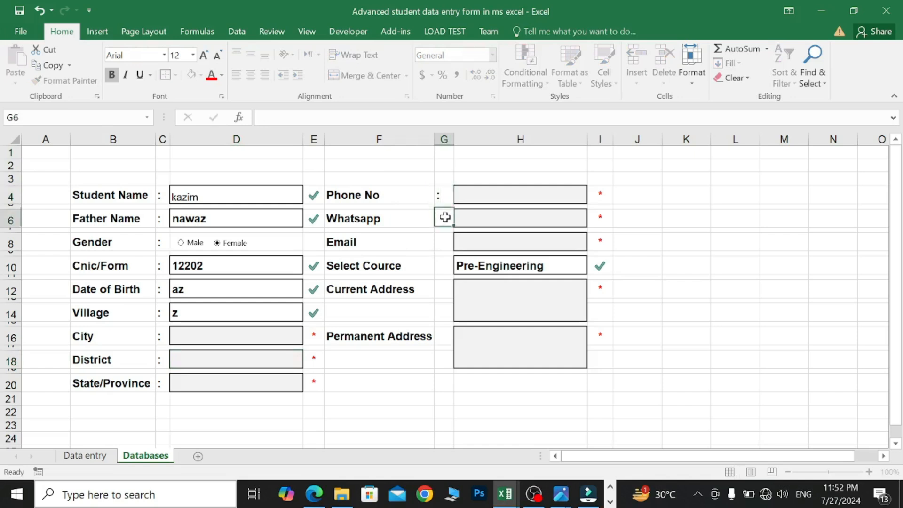
text(:)
click(444, 243)
text(:)
click(444, 266)
text(:)
click(444, 289)
text(:)
click(444, 312)
text(:)
click(443, 336)
text(:)
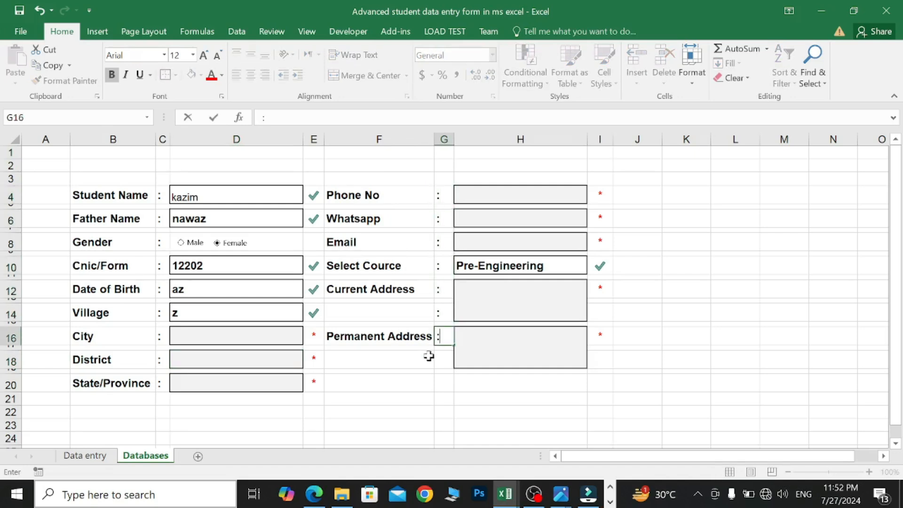
click(424, 358)
scroll(248, 310, down, 1)
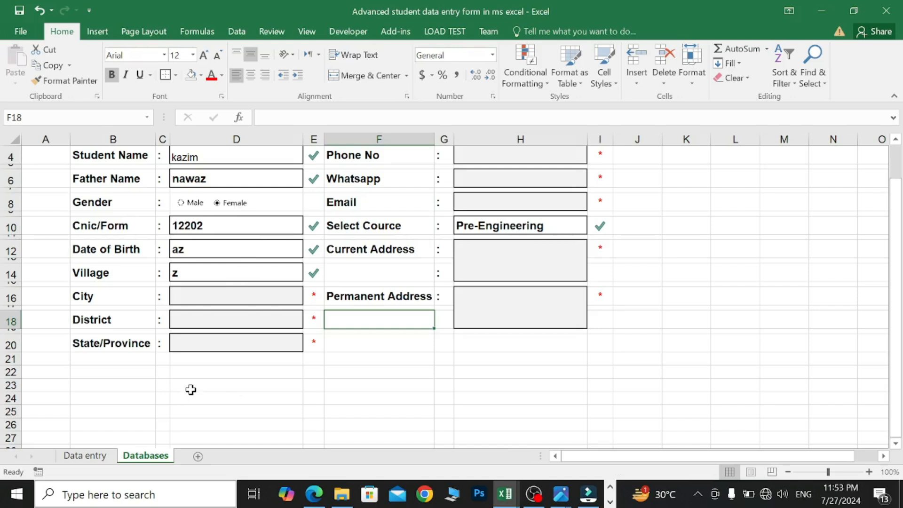
- Draw a text box below State/Province and type 'Save Entry' in it
click(97, 31)
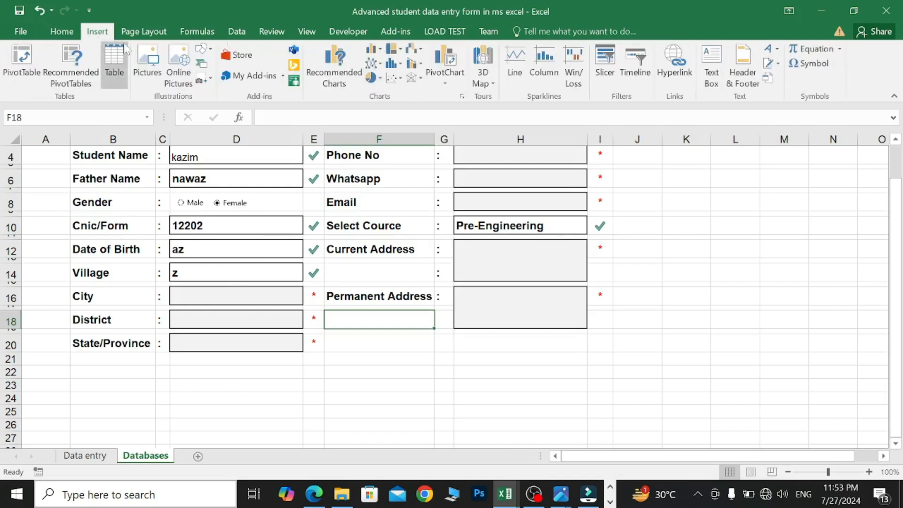
click(207, 51)
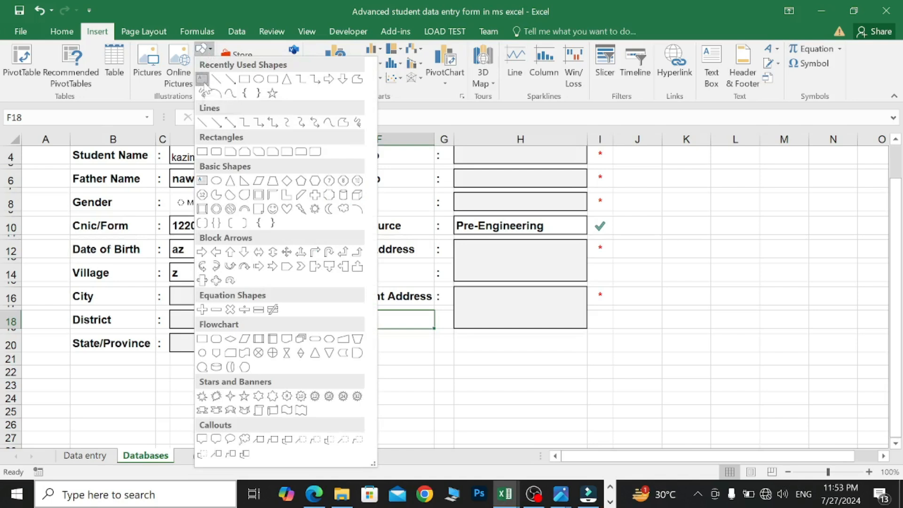
click(203, 79)
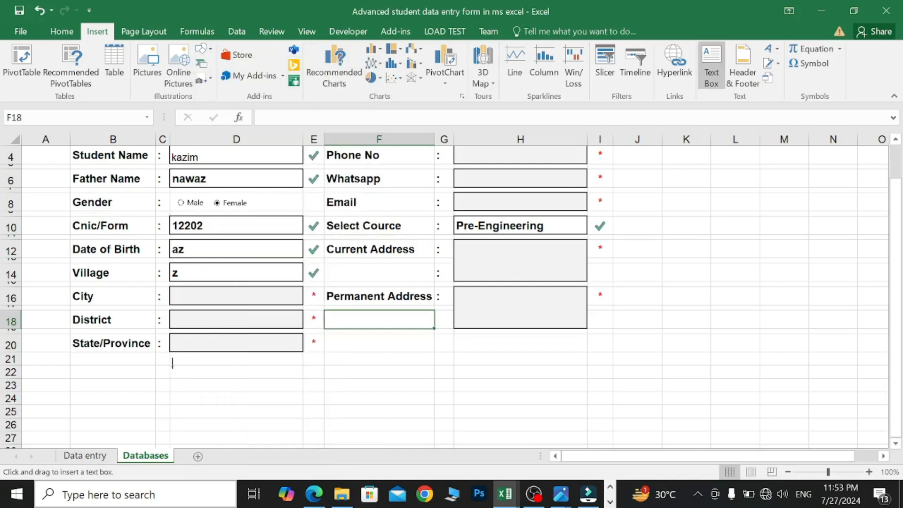
drag(76, 366, 141, 393)
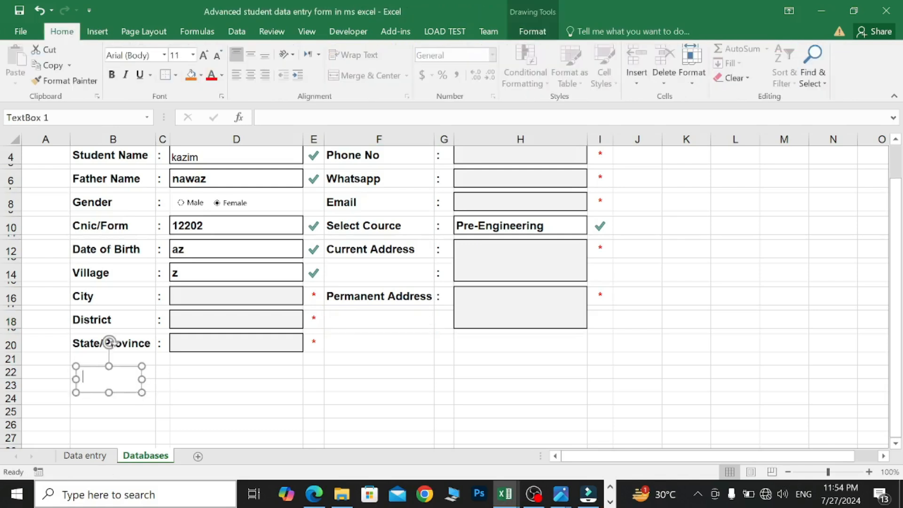
text(Save Entry)
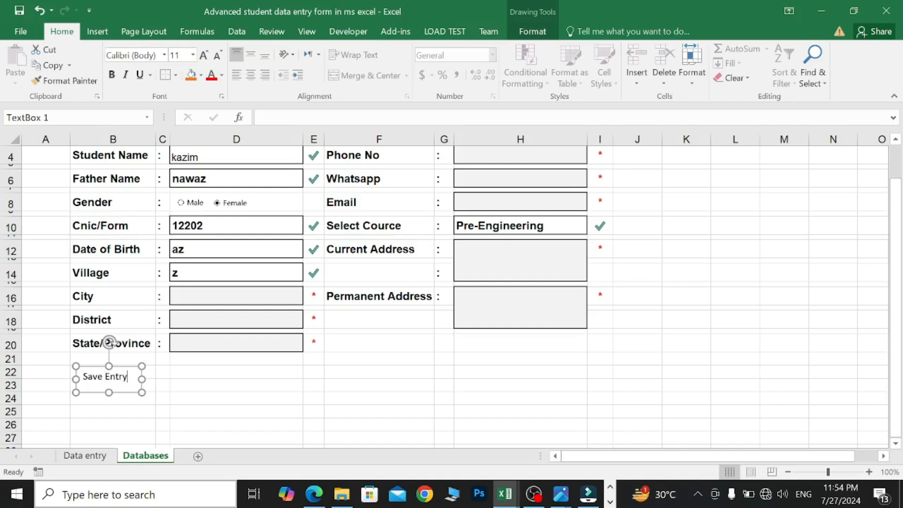
- Make the Save Entry text bold at size 12 with a light green fill
drag(128, 376, 82, 376)
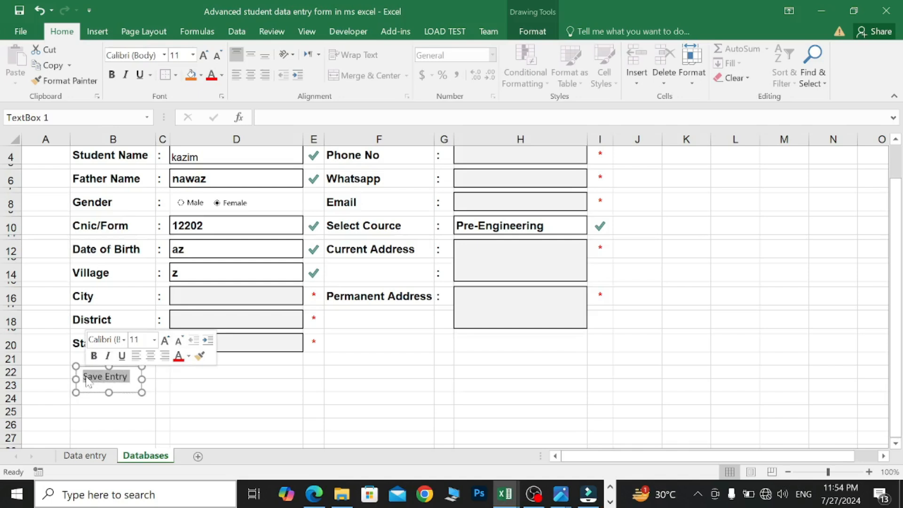
click(93, 356)
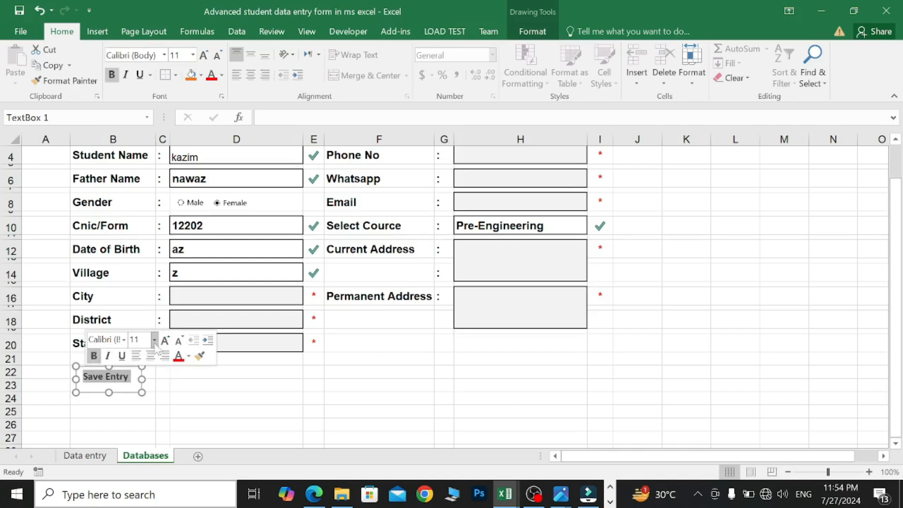
click(155, 345)
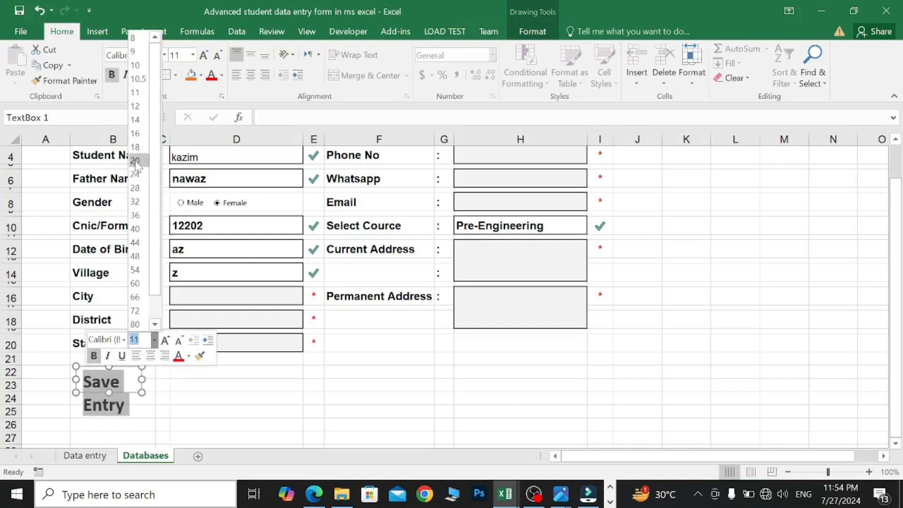
click(139, 113)
click(200, 74)
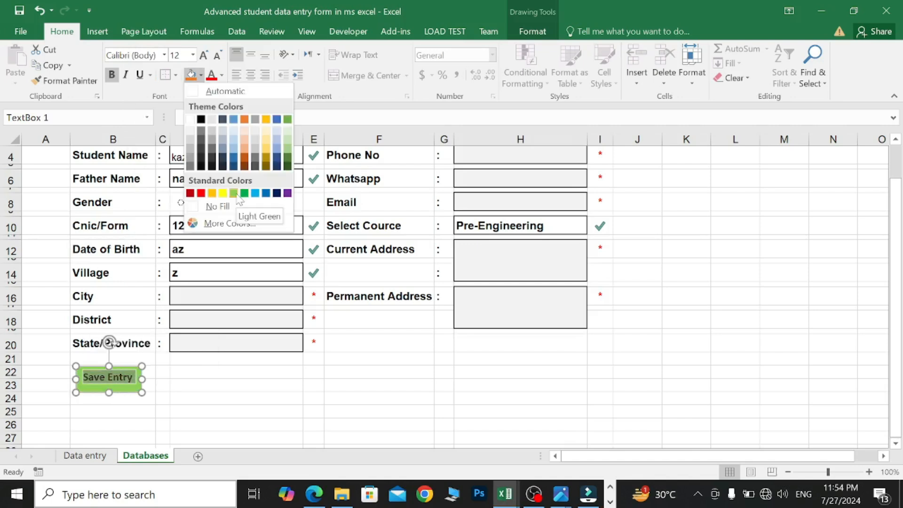
click(234, 193)
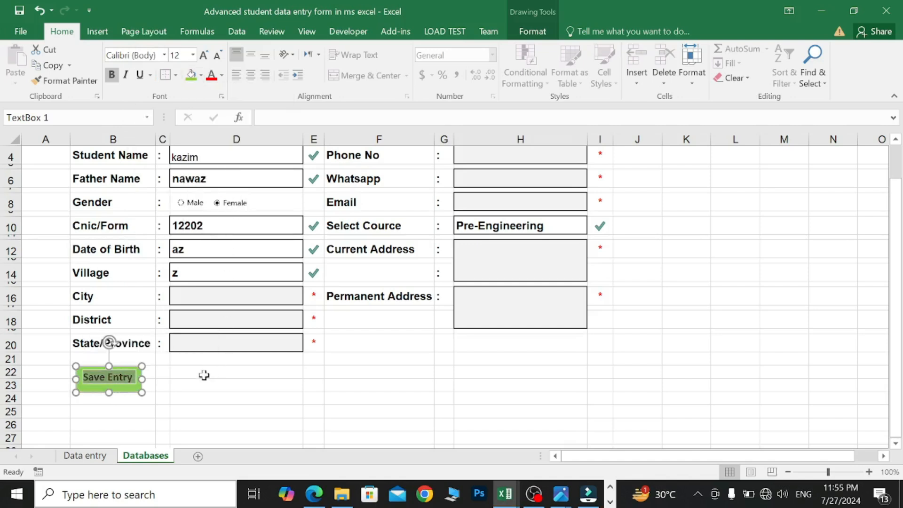
- Centre the Save Entry text horizontally and vertically and change the fill to light blue
click(167, 386)
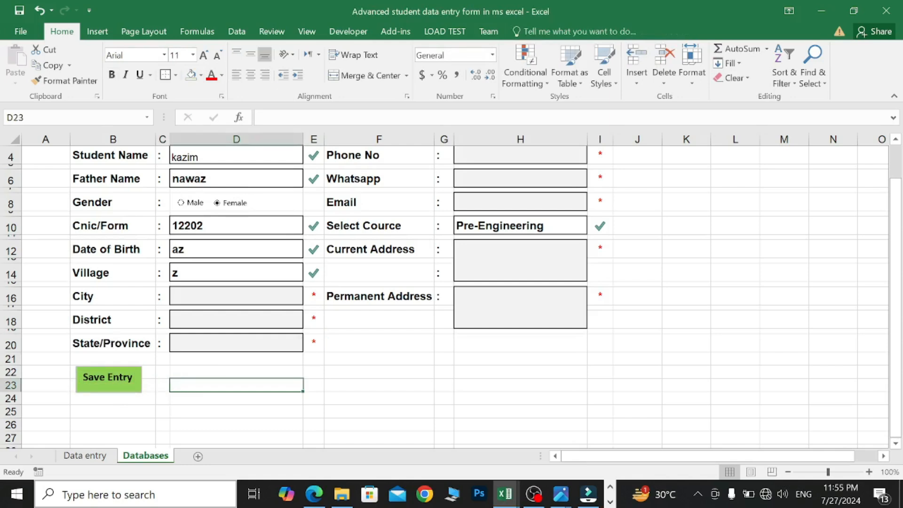
click(105, 385)
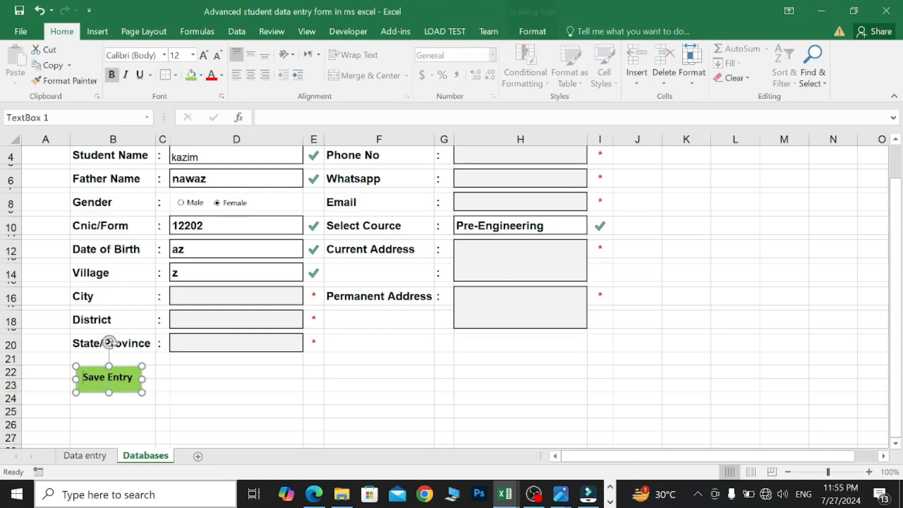
click(250, 75)
click(254, 56)
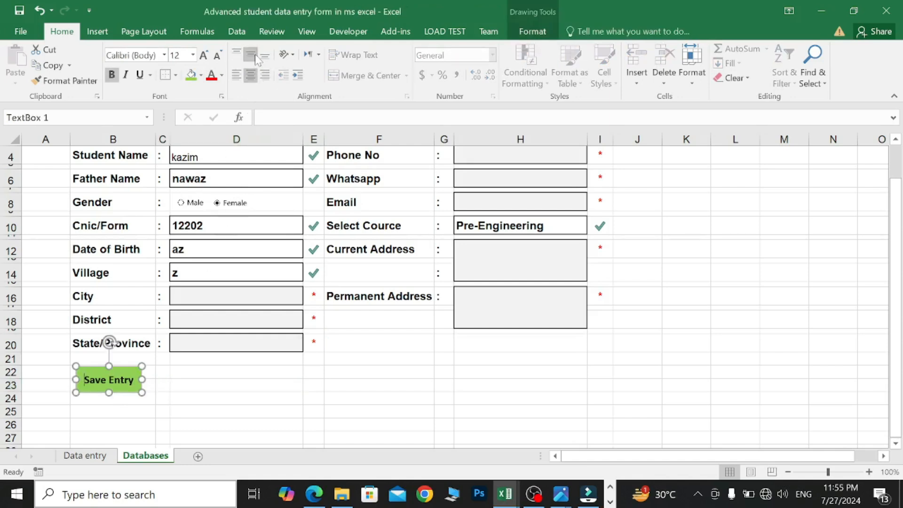
click(204, 390)
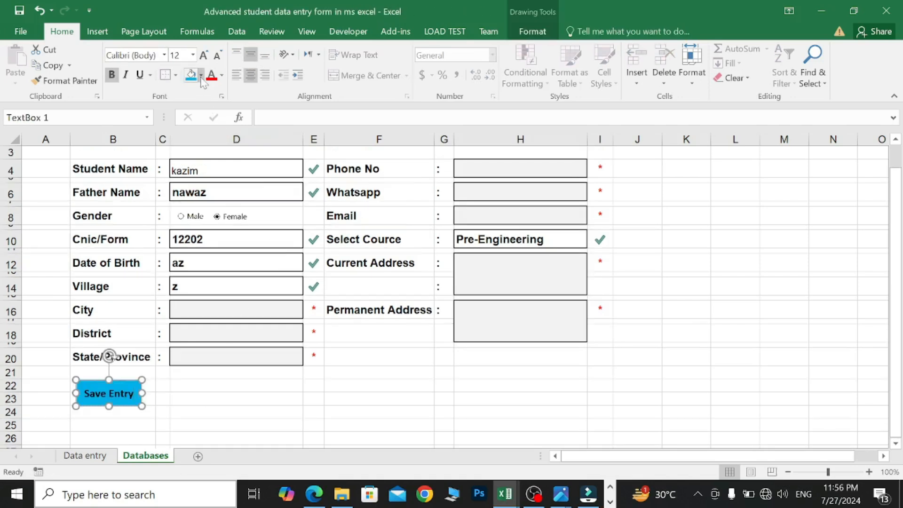
click(201, 76)
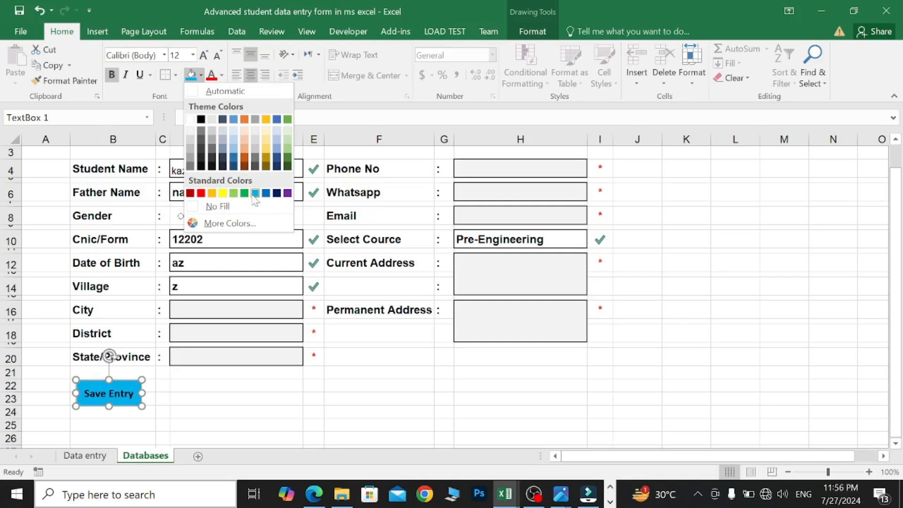
click(256, 193)
click(176, 386)
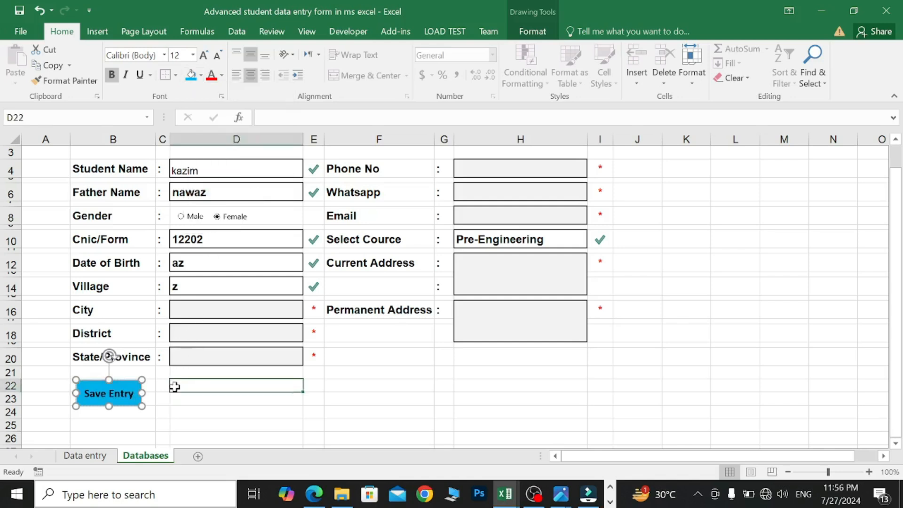
click(153, 412)
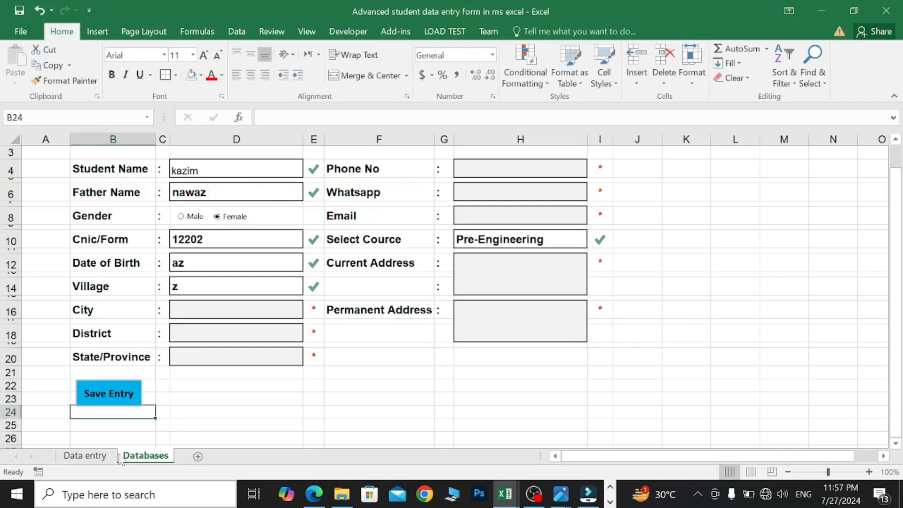
- Rename the form's sheet tab to 'Dataentry'
click(100, 458)
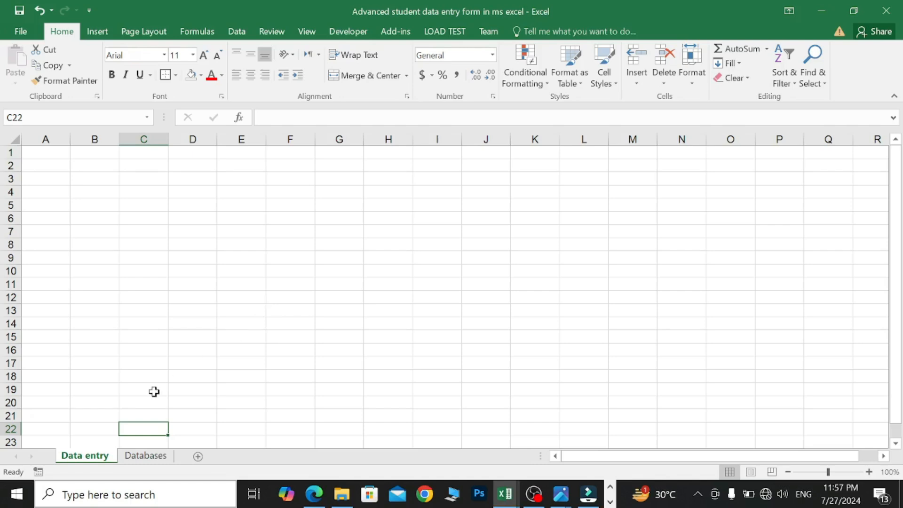
click(159, 459)
right_click(158, 459)
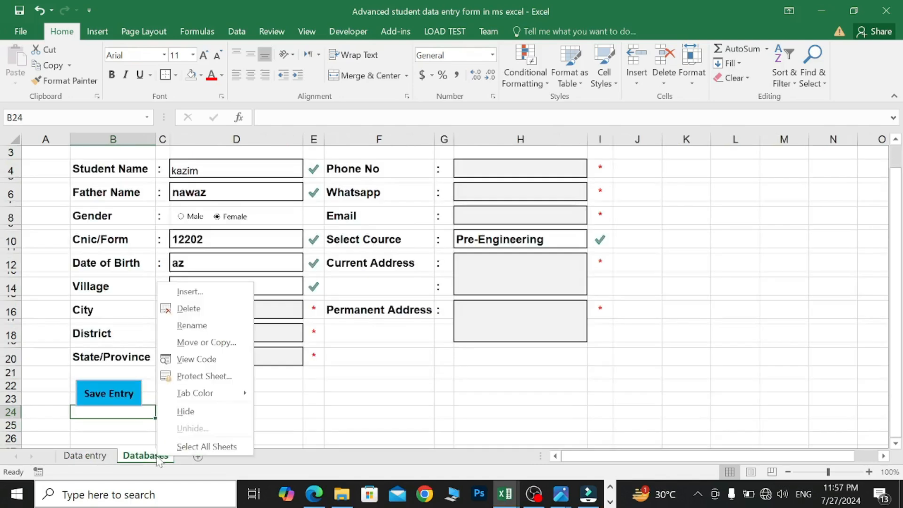
click(191, 325)
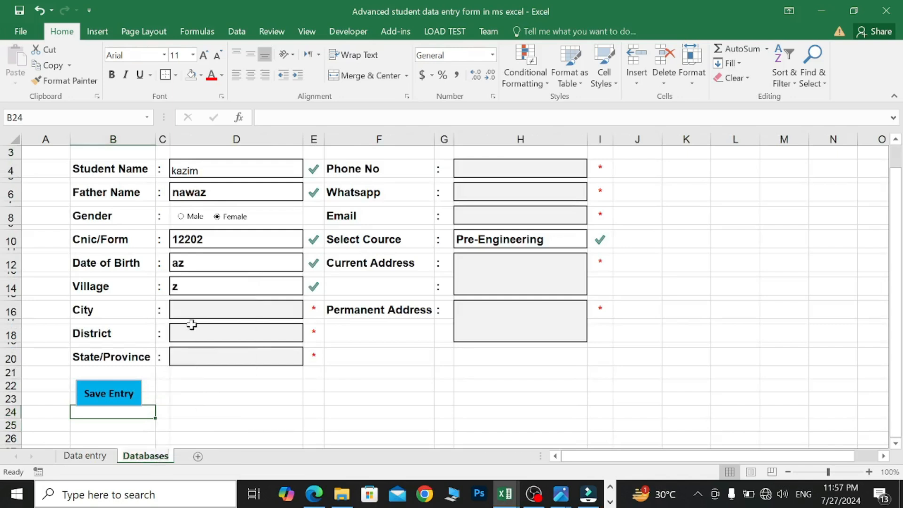
key(BackSpace)
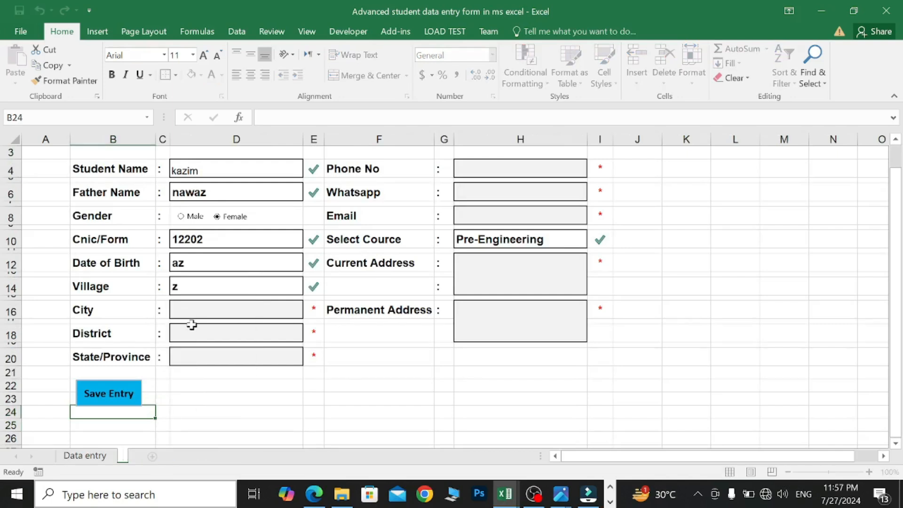
text(Dataentry)
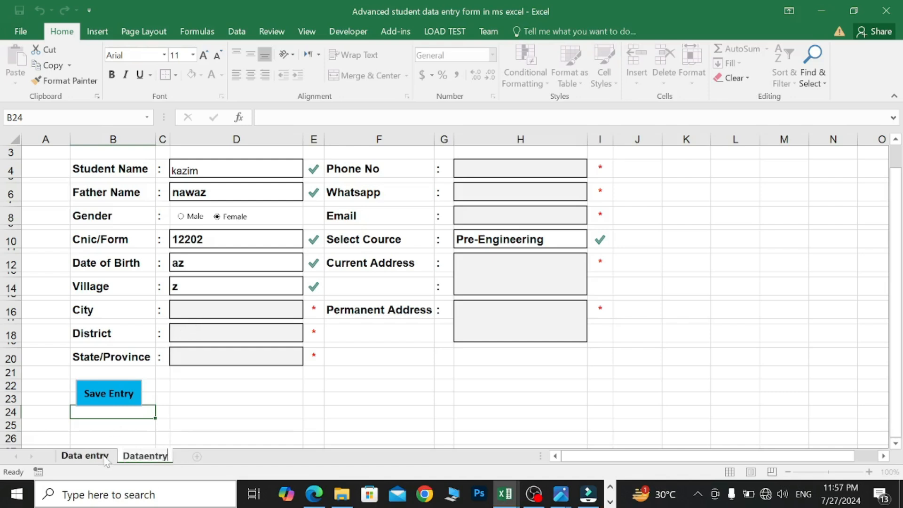
- Rename the other sheet to 'Databases', then return to the Dataentry form
right_click(106, 459)
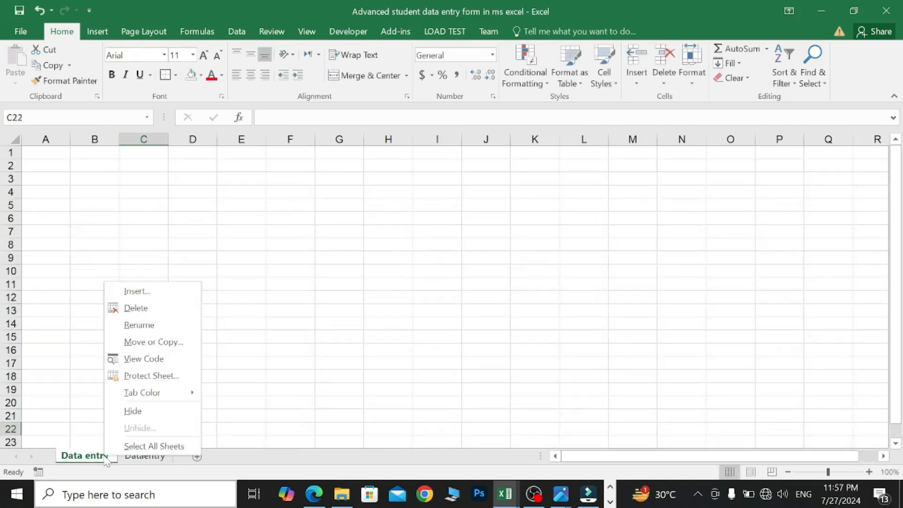
click(139, 325)
key(BackSpace)
text(Databases)
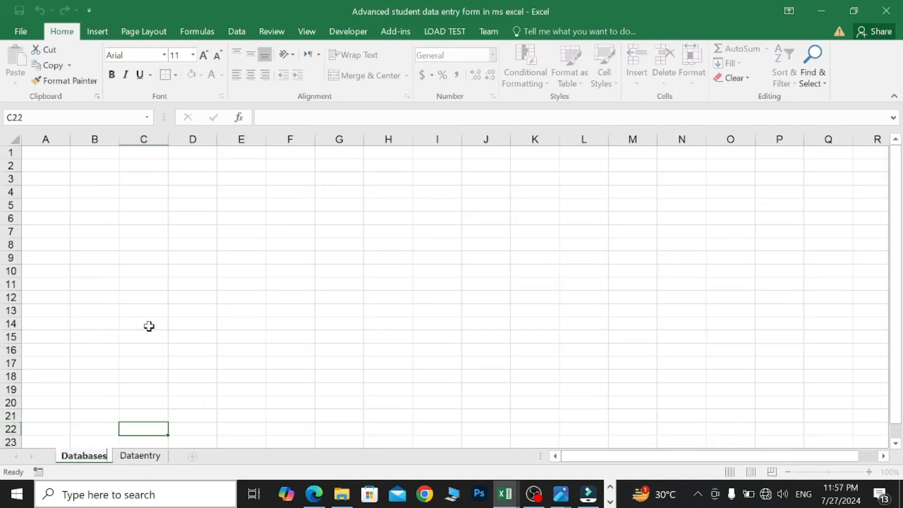
click(96, 394)
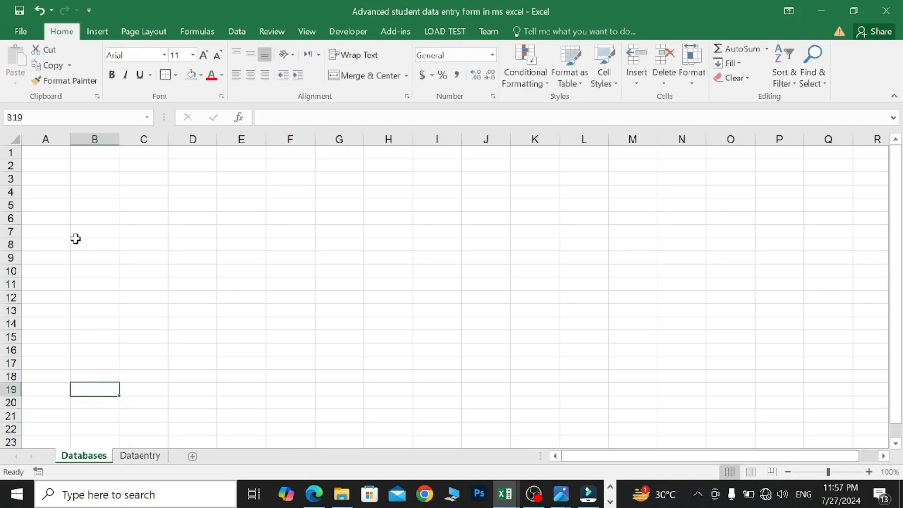
click(47, 154)
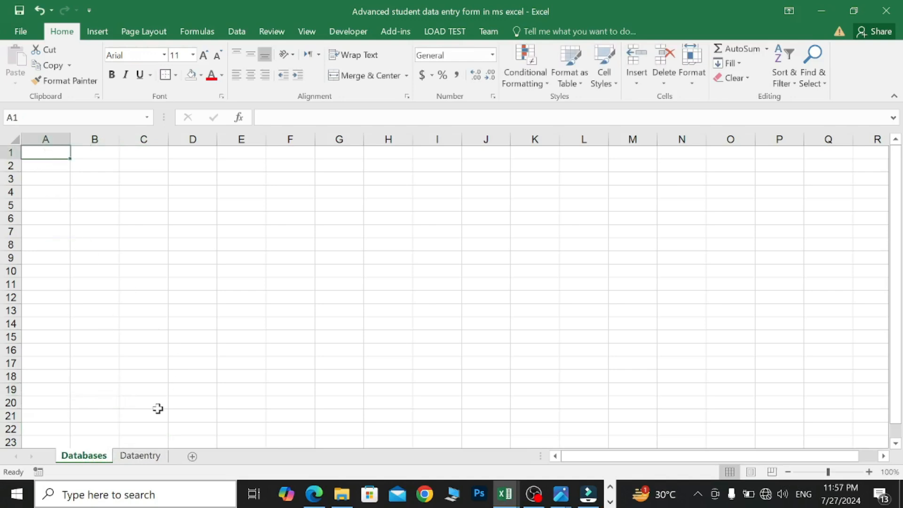
click(139, 455)
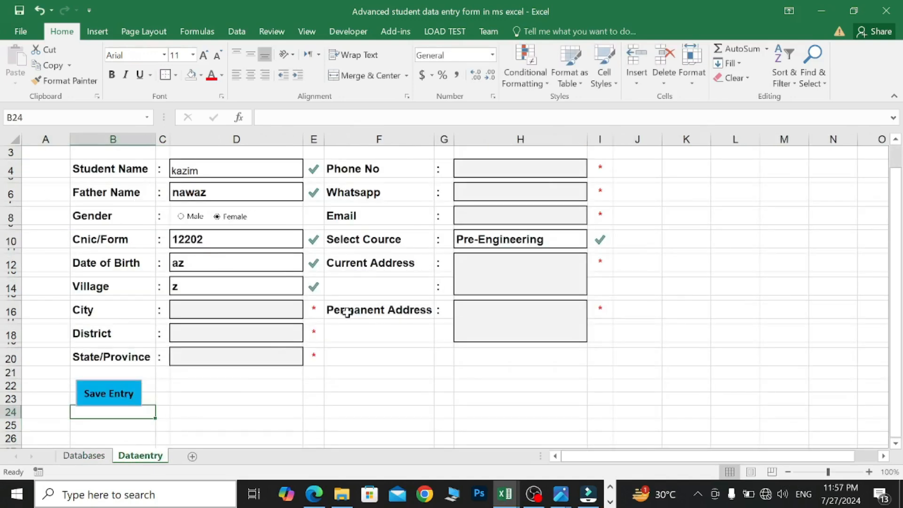
scroll(347, 314, up, 1)
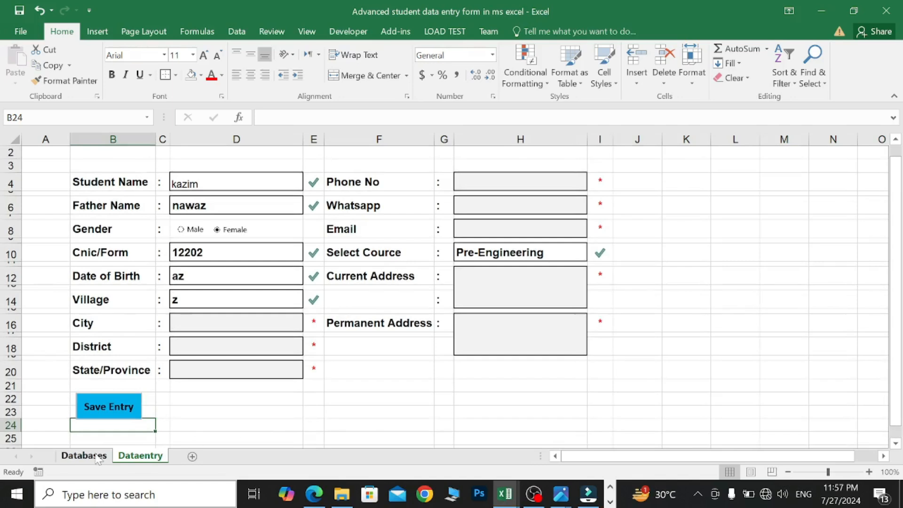
- On Databases, enter headers Student Name, Father Name, Gender, Cnic/FormB and DOB in A1:E1
click(98, 459)
text(S)
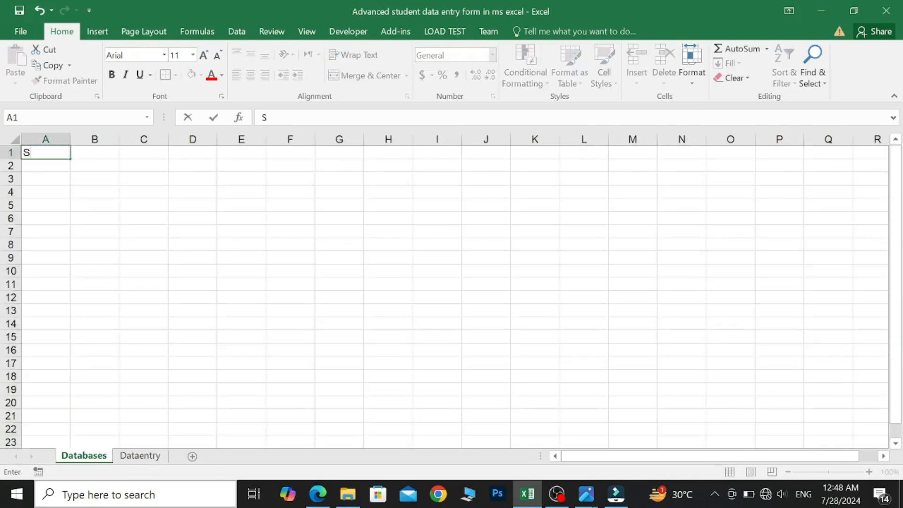
text(tudent Name)
click(107, 152)
text(Father Name)
drag(94, 140, 45, 139)
drag(119, 139, 141, 139)
key(ctrl+z)
click(137, 153)
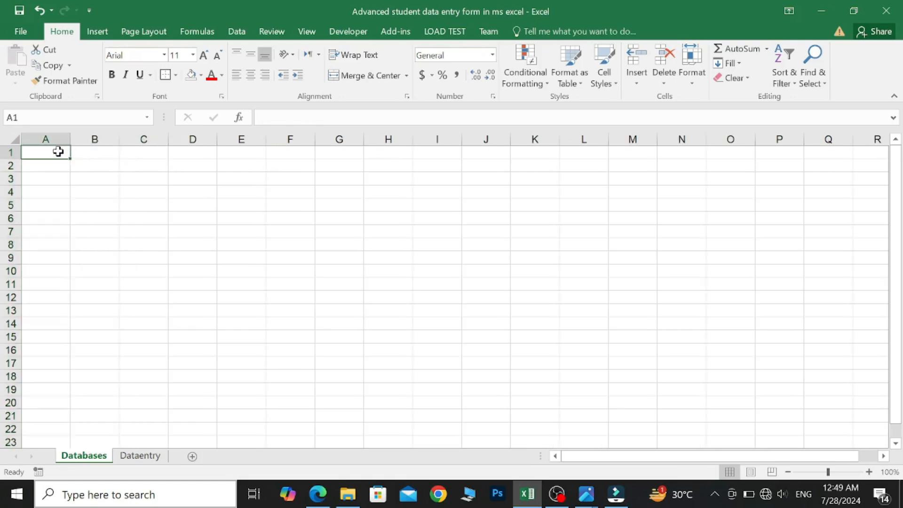
text(Student Name)
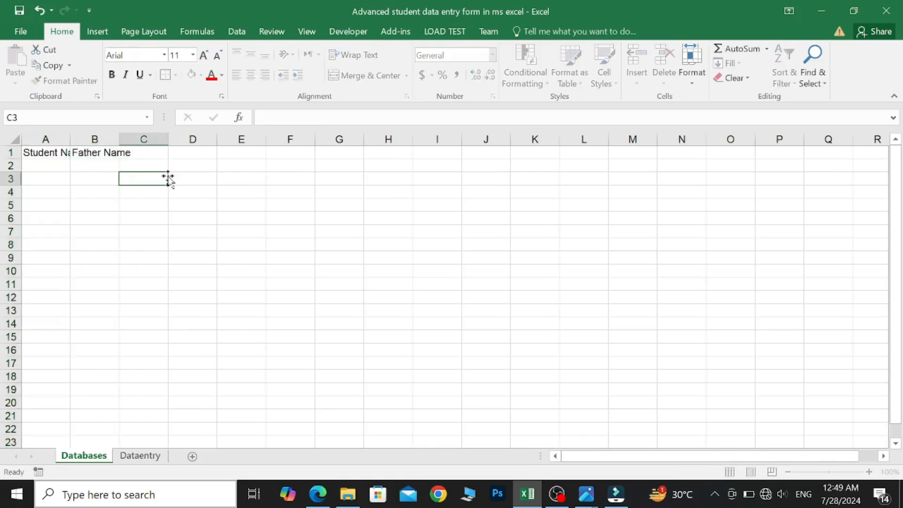
text(Gender)
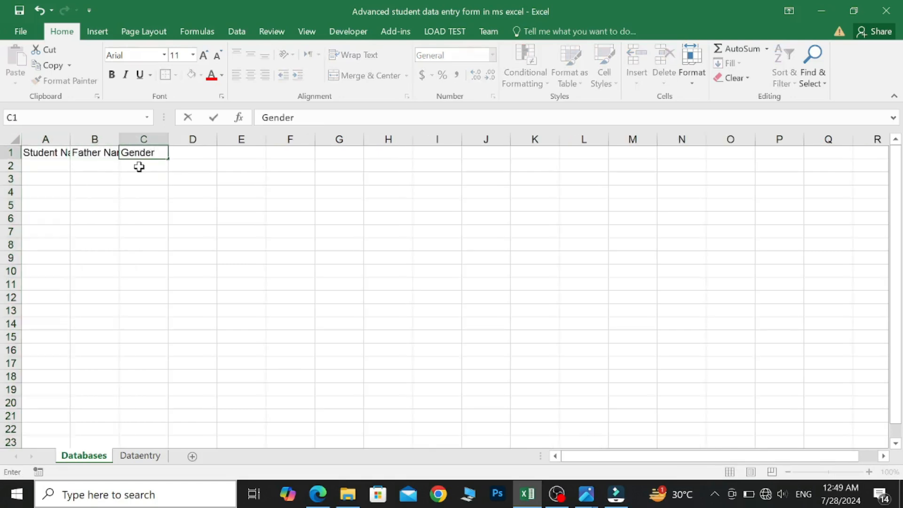
click(198, 154)
text(Cnic/FormB)
click(250, 154)
text(DOB)
key(Return)
key(Return)
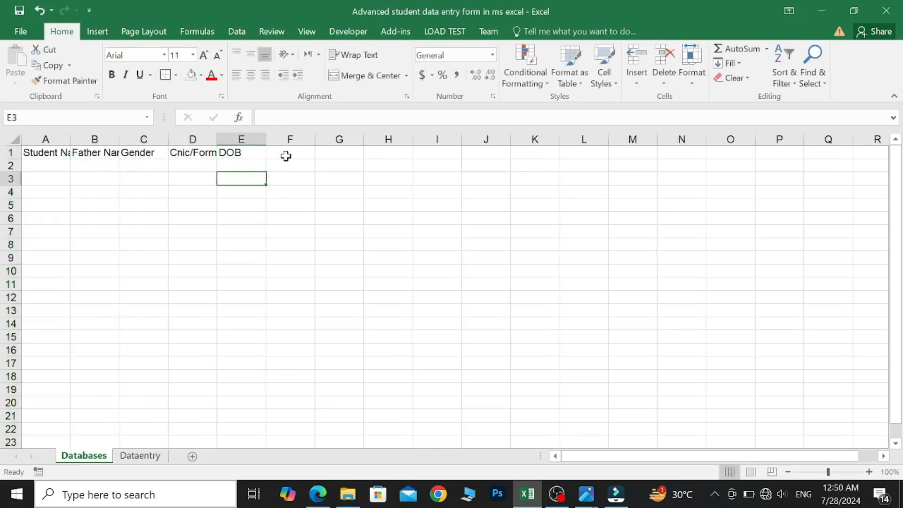
- Add headers Village, City, District, State/Province, Phone No, Whatsapp, Email, Course, Current Address, Permanent Add
click(286, 156)
text(Village)
click(335, 153)
text(City)
click(400, 156)
text(District)
click(437, 155)
text(State/P)
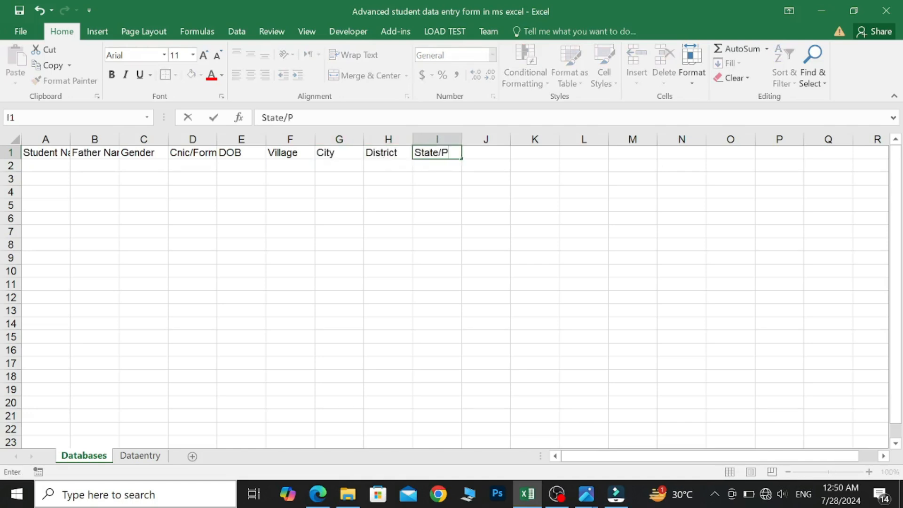
text(rovince)
click(490, 153)
text(Phone No)
click(544, 156)
text(Whatsapp)
click(580, 158)
text(Email)
click(635, 153)
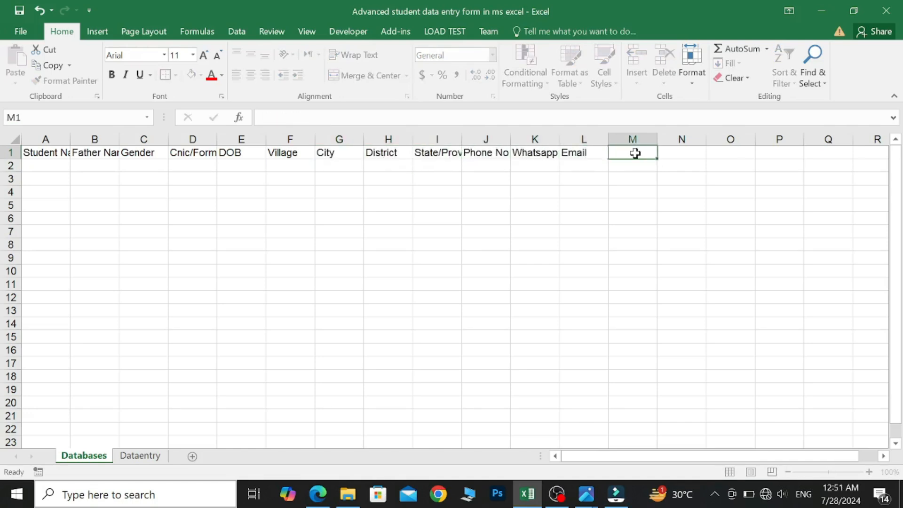
text(Course)
click(682, 152)
text(Current Address)
click(727, 153)
text(Permanent Address)
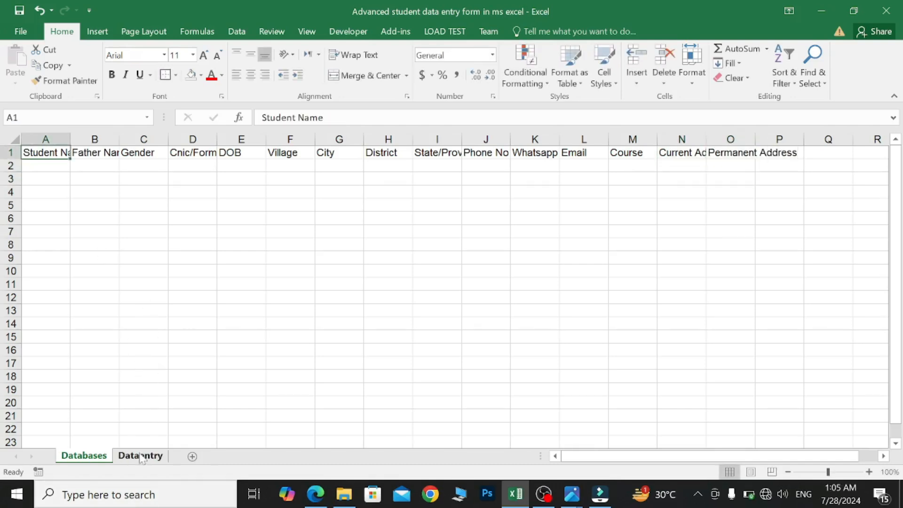
- Check the Databases headers against the Dataentry form's field labels
click(141, 456)
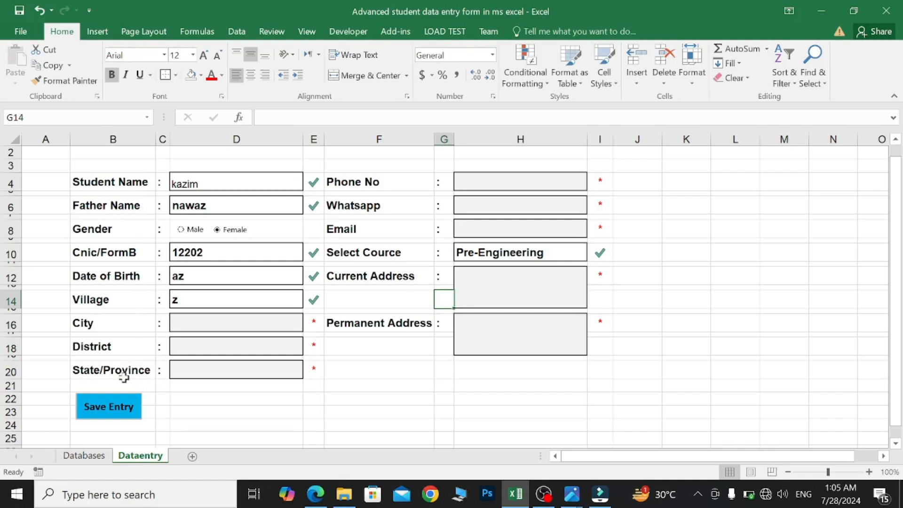
click(84, 456)
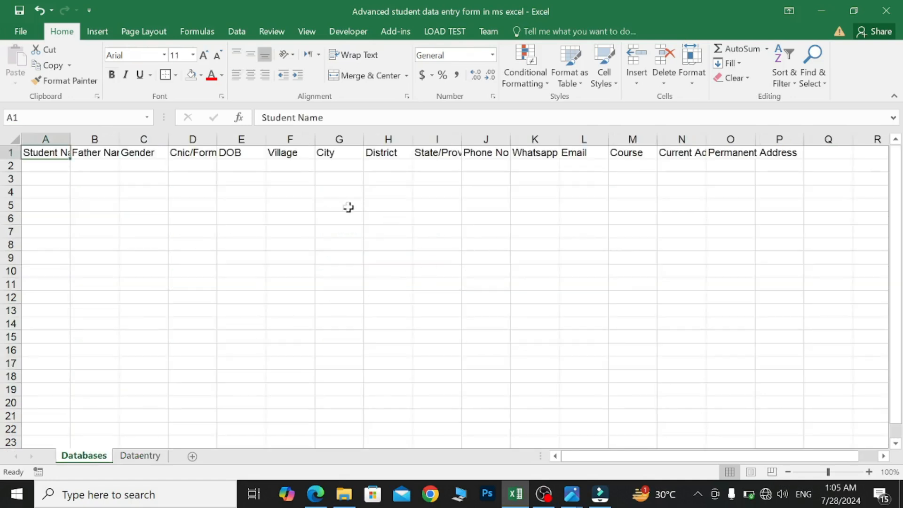
click(94, 191)
click(45, 139)
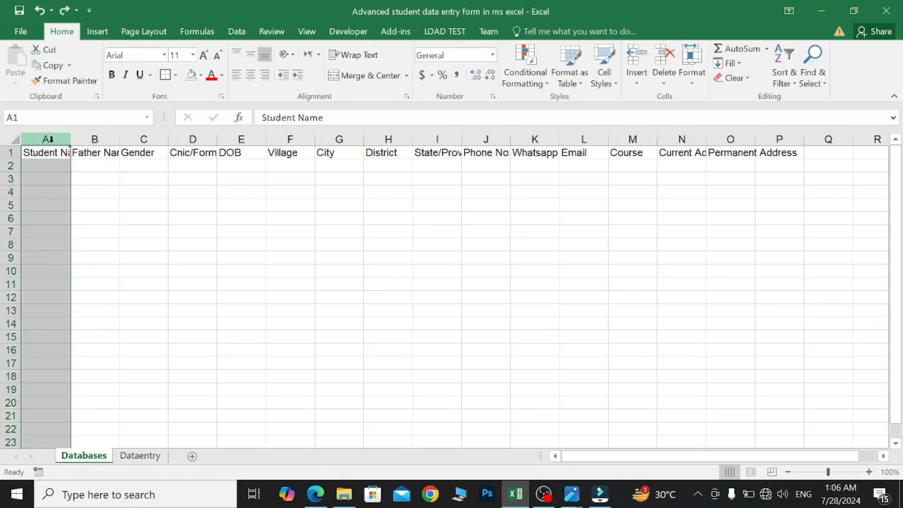
- Widen columns A through P, then narrow the Gender and DOB columns C and E
shift+click(788, 140)
drag(788, 140, 788, 139)
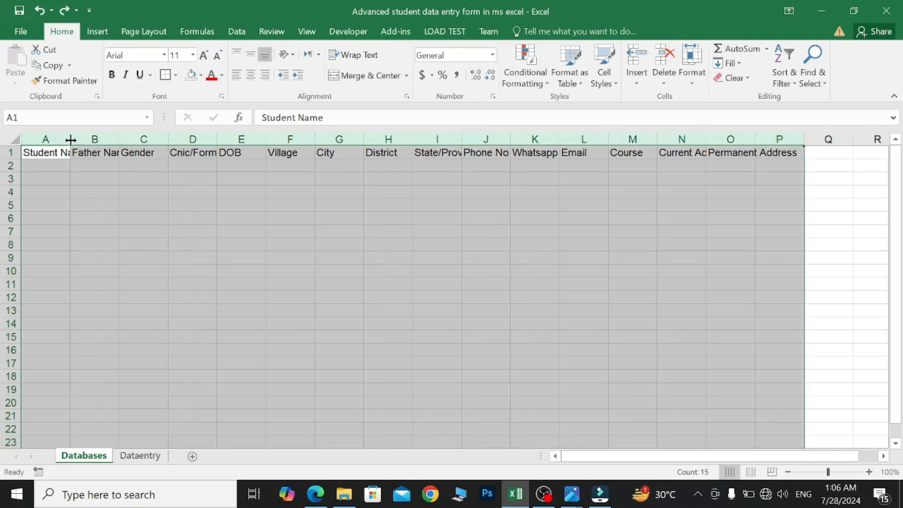
drag(70, 139, 90, 138)
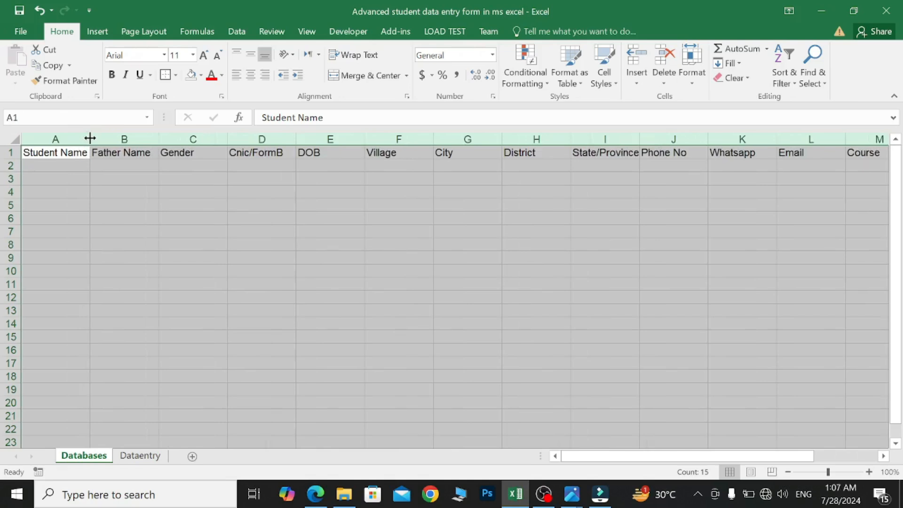
click(192, 139)
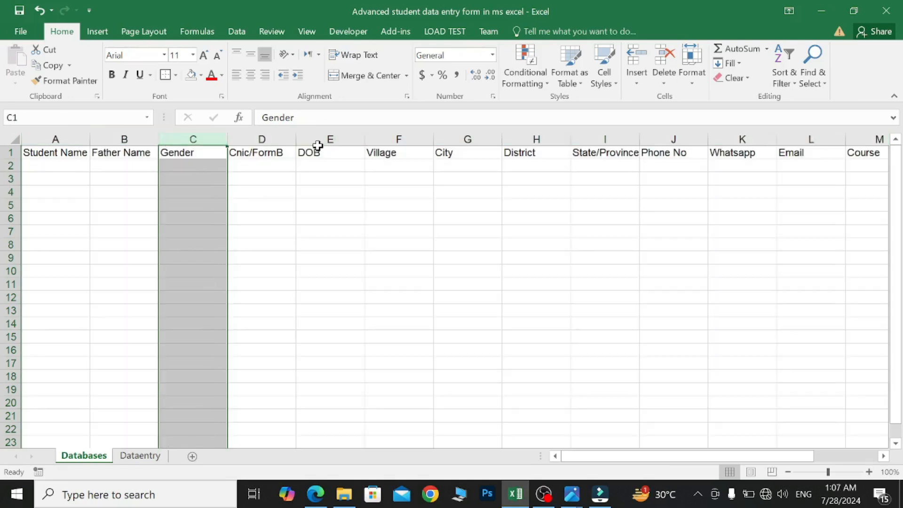
ctrl+click(337, 139)
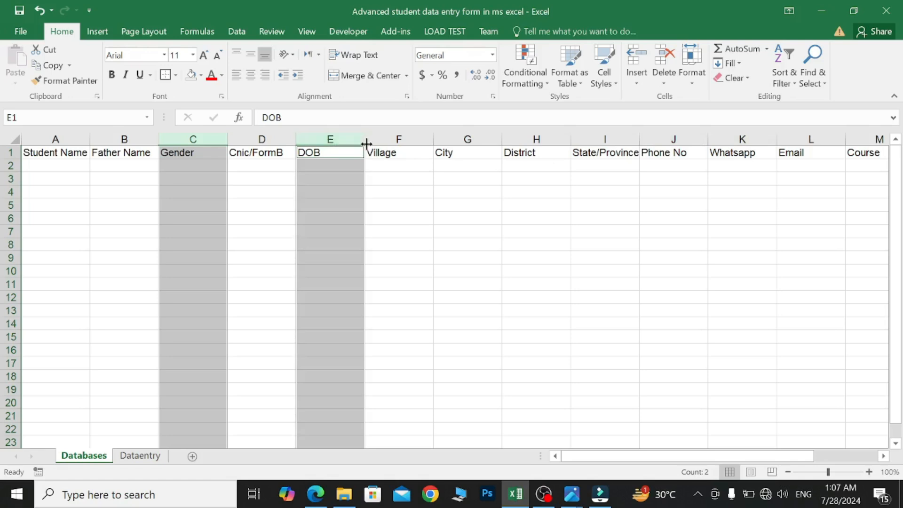
drag(363, 142, 341, 139)
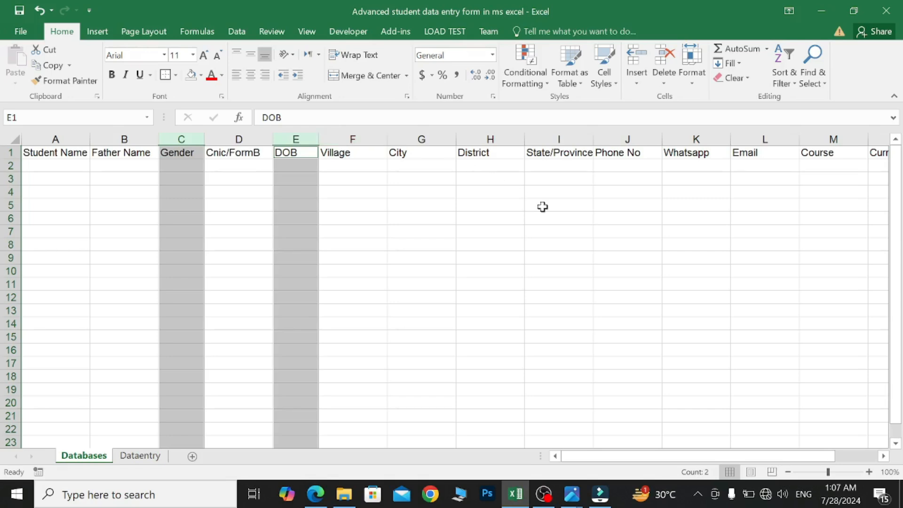
- Widen the address columns N and O to 17.25 and select the row-1 headers
scroll(540, 205, right, 5)
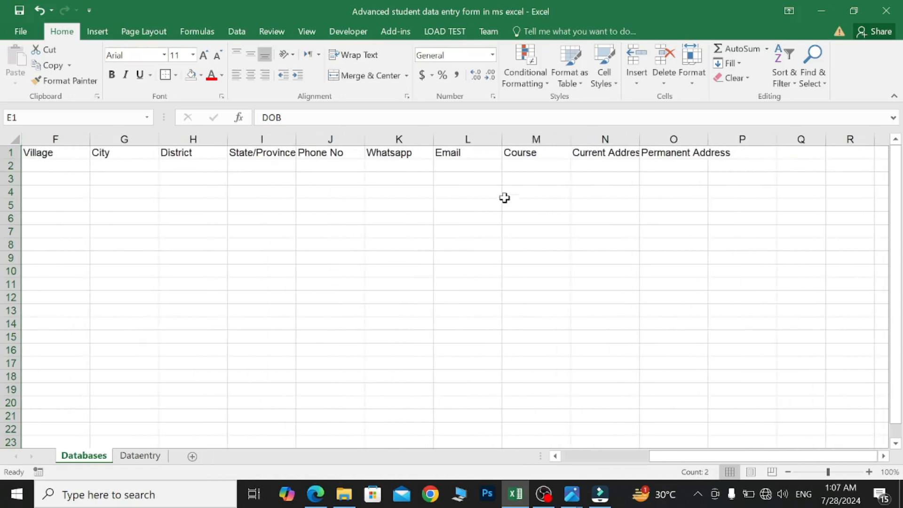
click(604, 140)
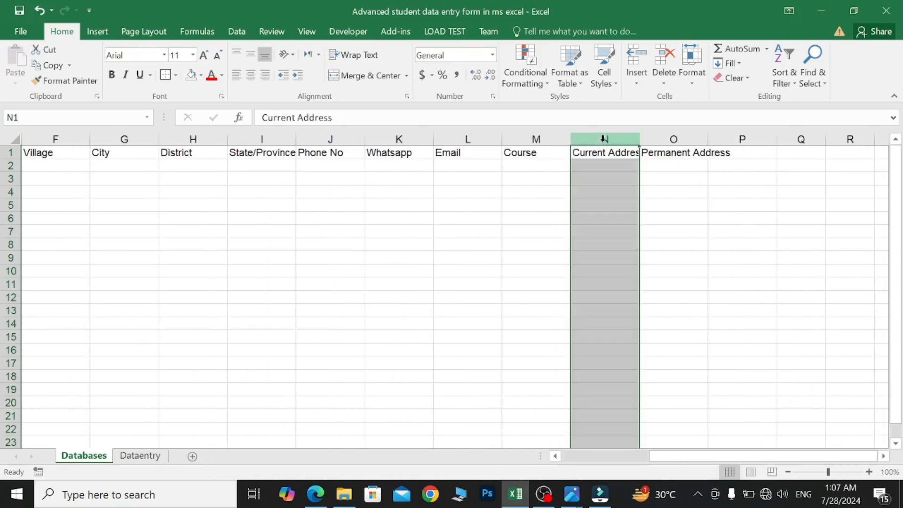
ctrl+click(667, 141)
drag(708, 142, 741, 139)
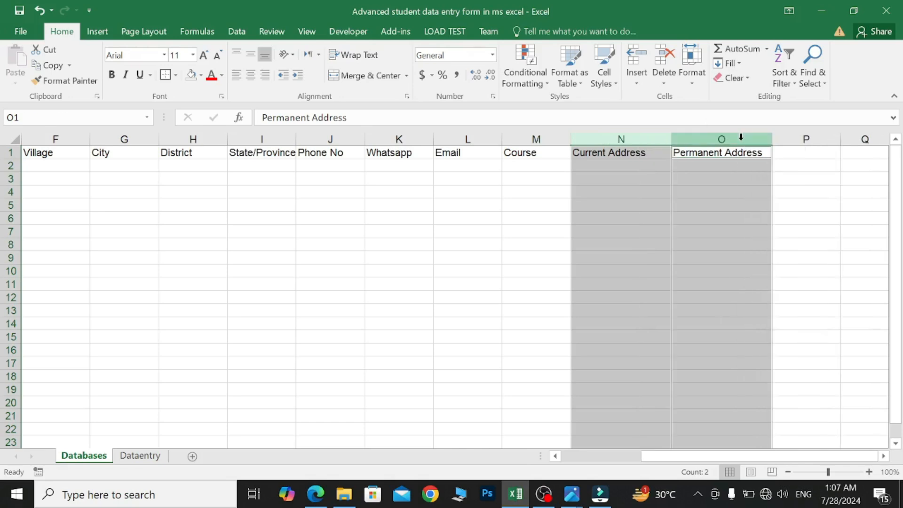
click(644, 155)
click(757, 152)
drag(760, 150, 16, 151)
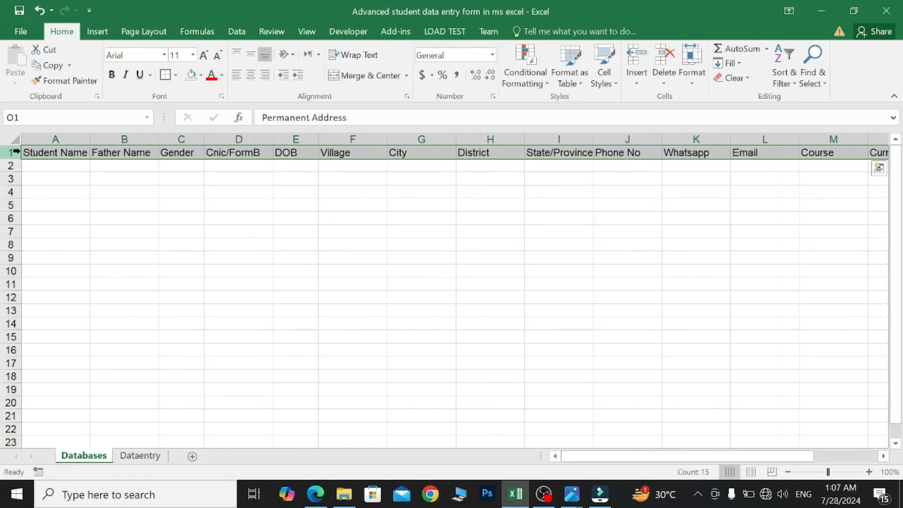
- Make the A1:O1 header cells bold and centred
click(111, 74)
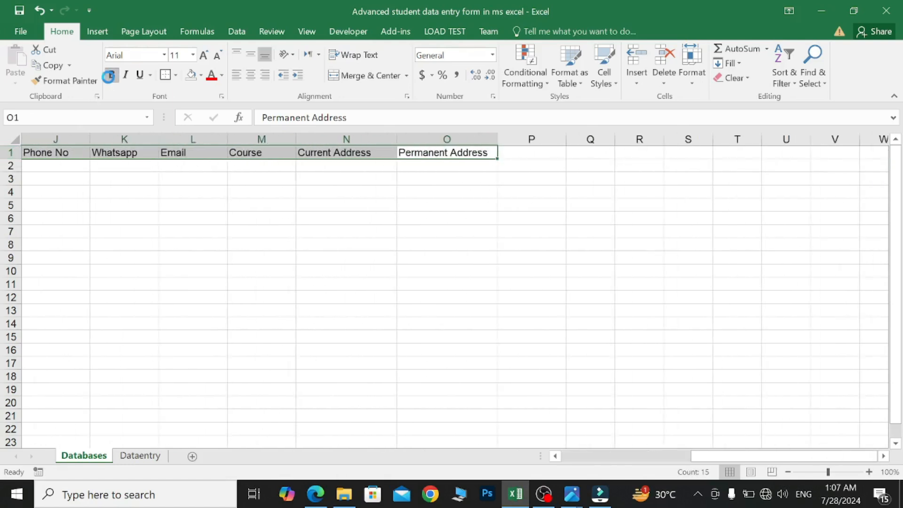
scroll(267, 199, left, 5)
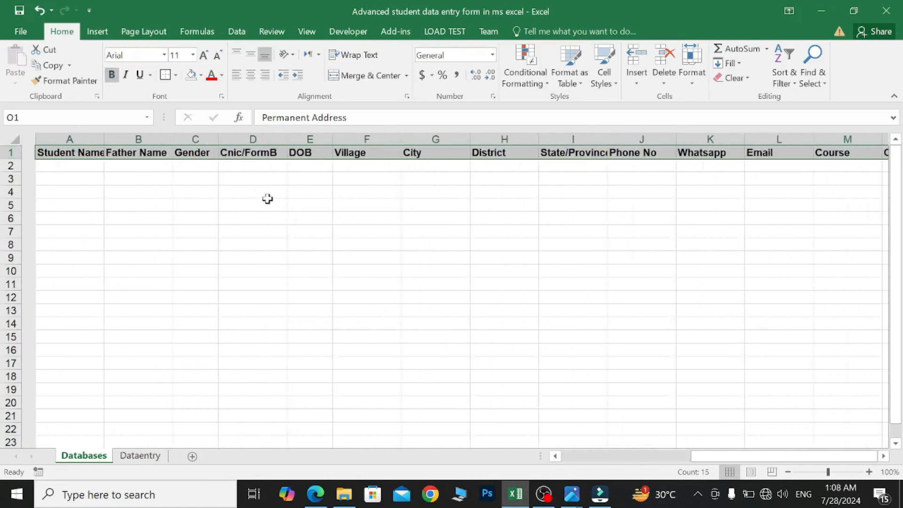
click(252, 76)
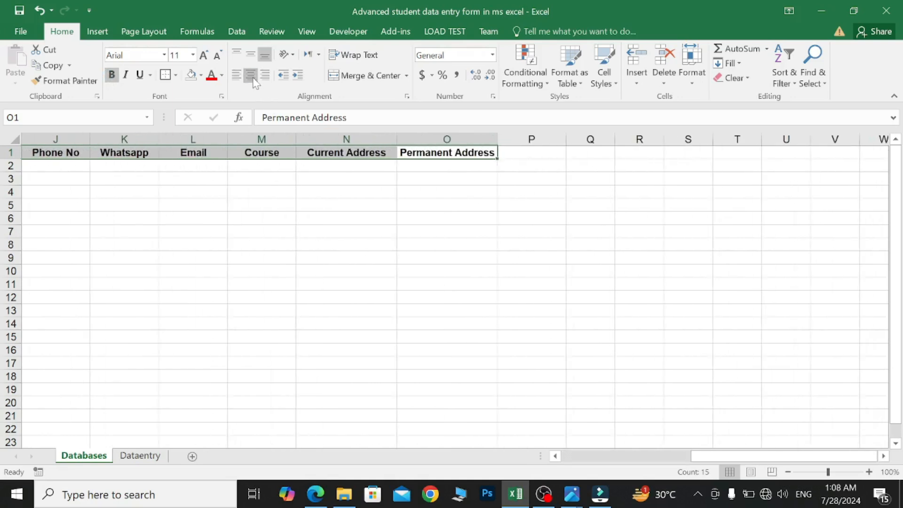
scroll(419, 235, left, 5)
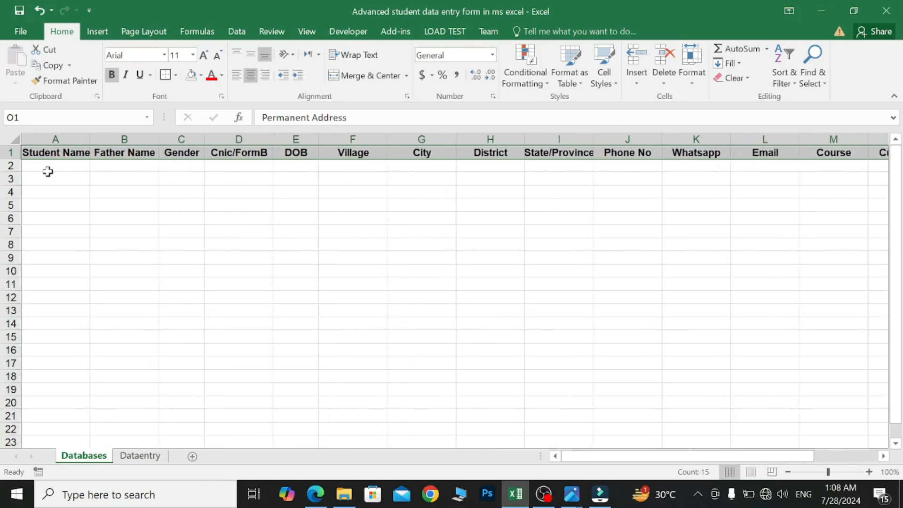
click(48, 170)
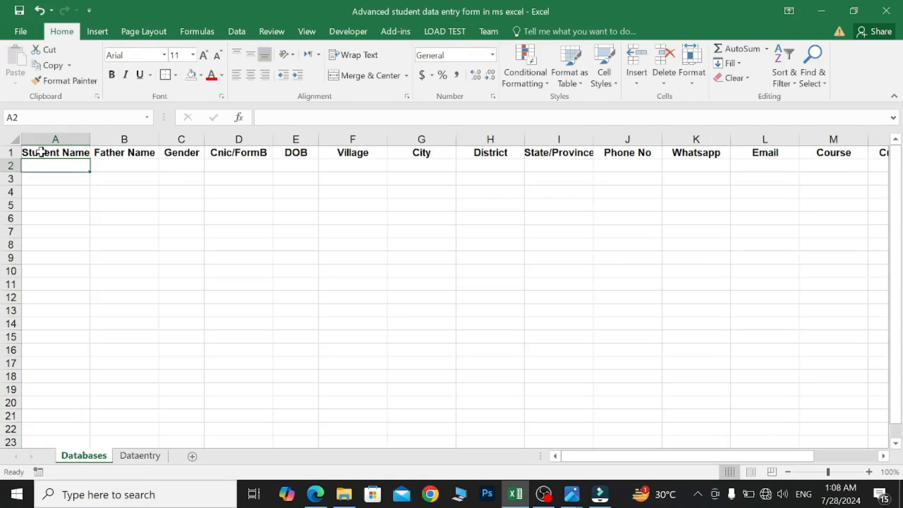
drag(36, 152, 812, 155)
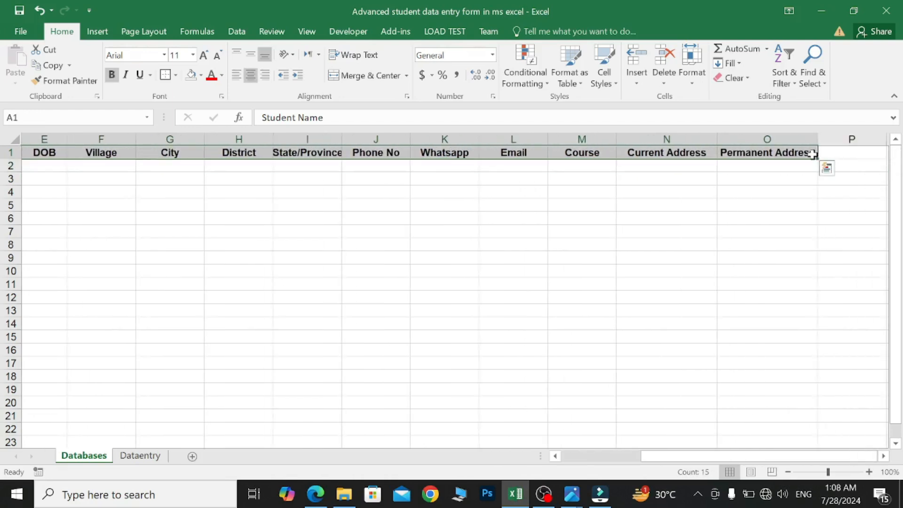
- Copy the Databases header row and paste it at L12 on Dataentry
key(ctrl+c)
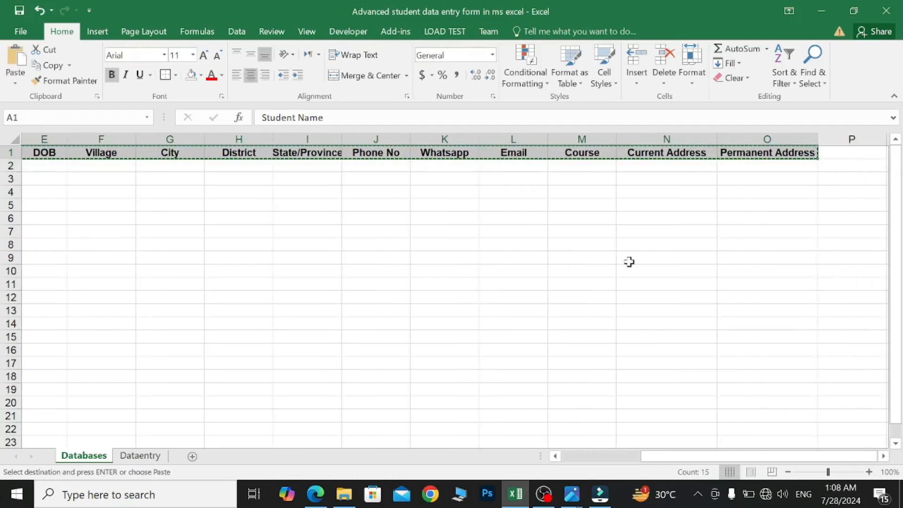
click(150, 456)
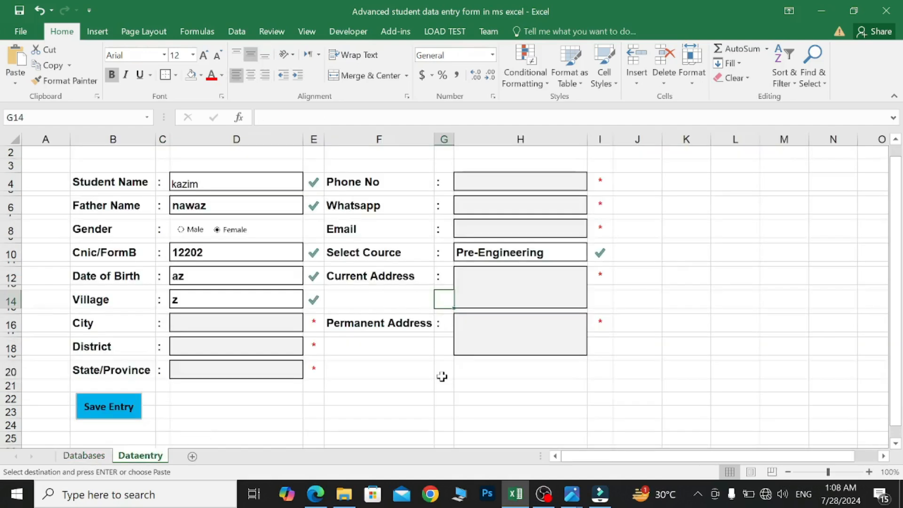
scroll(442, 376, right, 3)
click(306, 276)
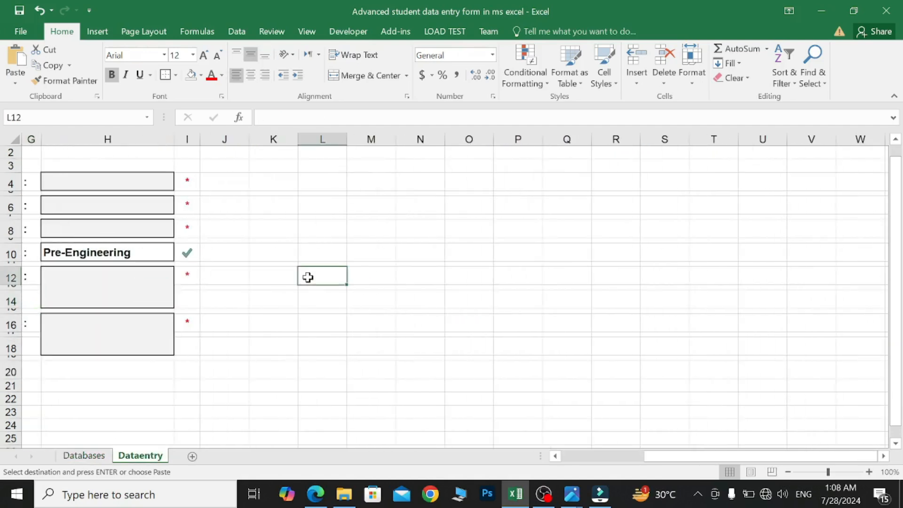
key(ctrl+v)
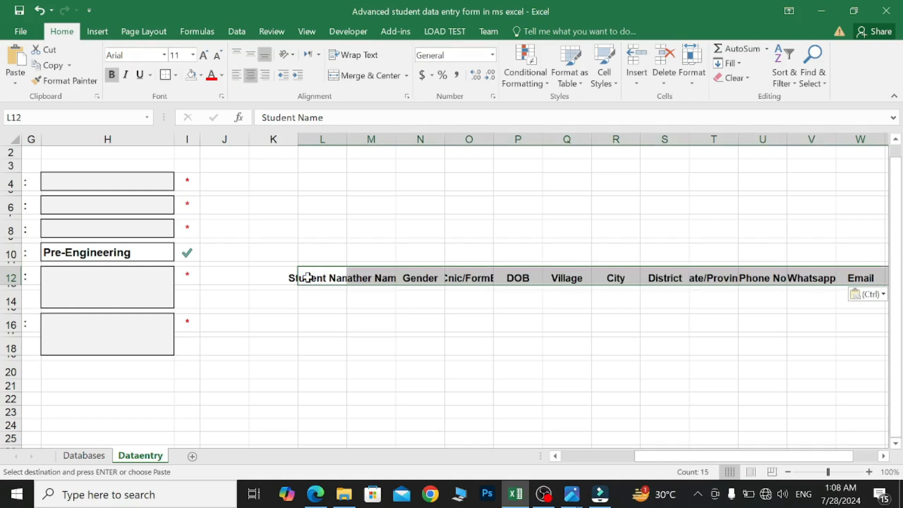
- Link L14 to the student name with =D4 and M14 to the father name with =D6
click(314, 297)
click(316, 285)
click(316, 300)
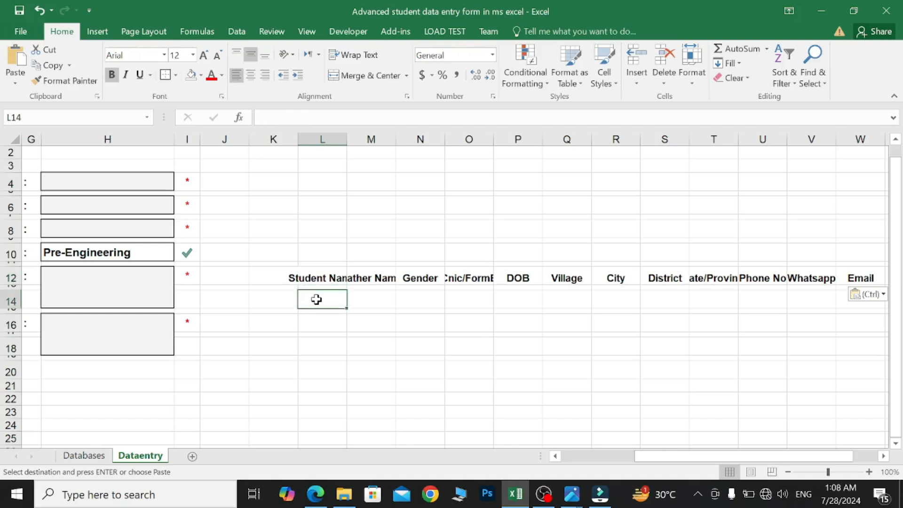
text(=)
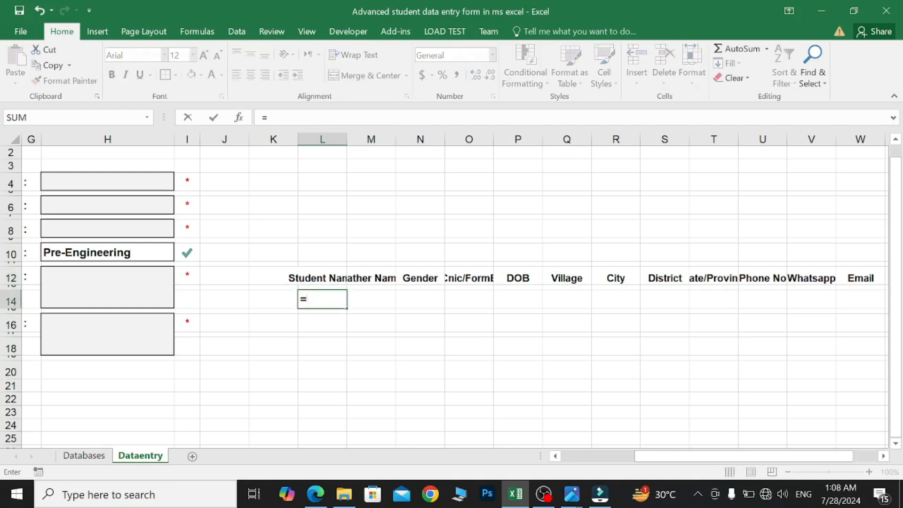
drag(693, 456, 620, 455)
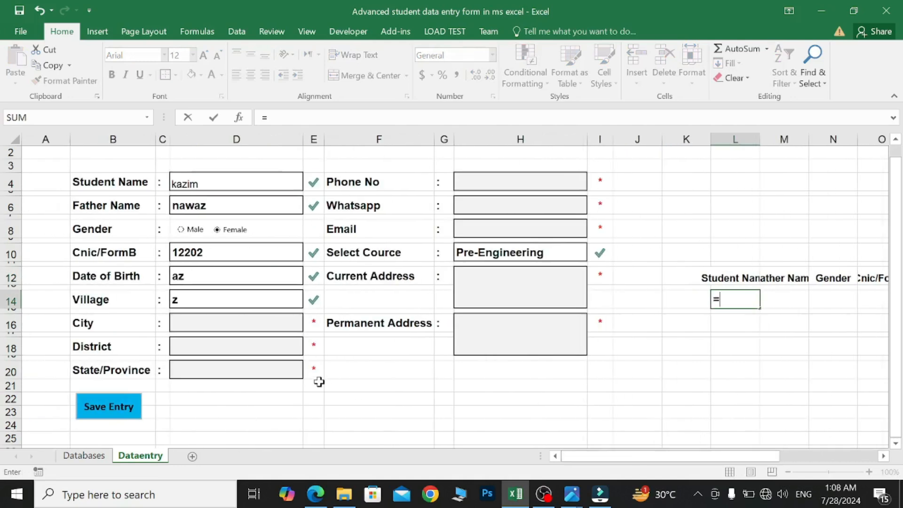
click(226, 184)
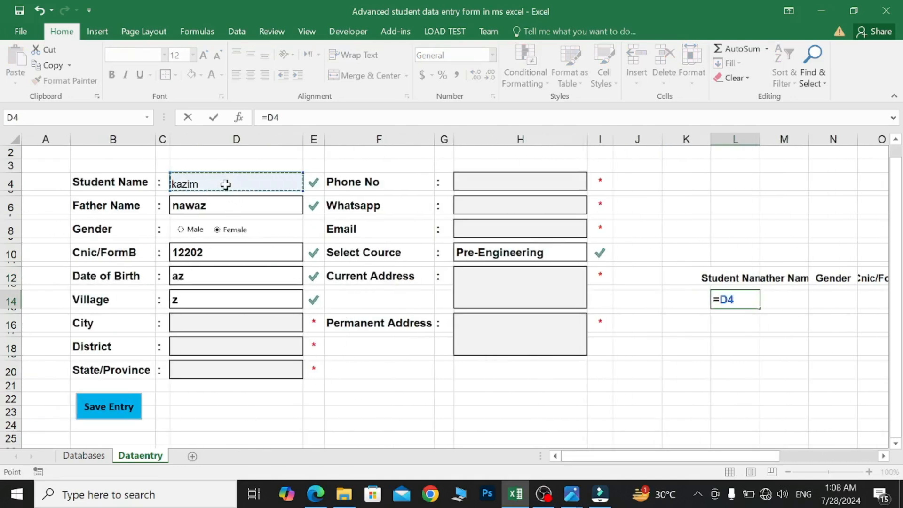
key(Return)
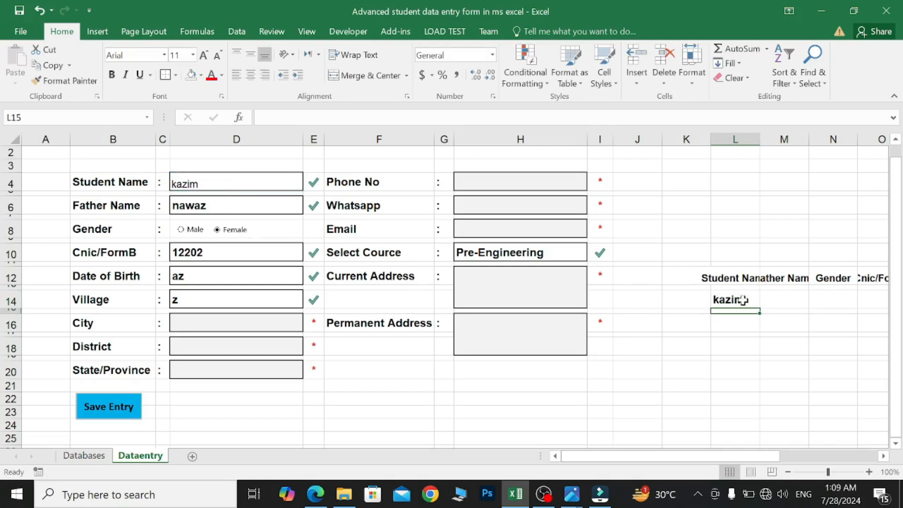
click(779, 299)
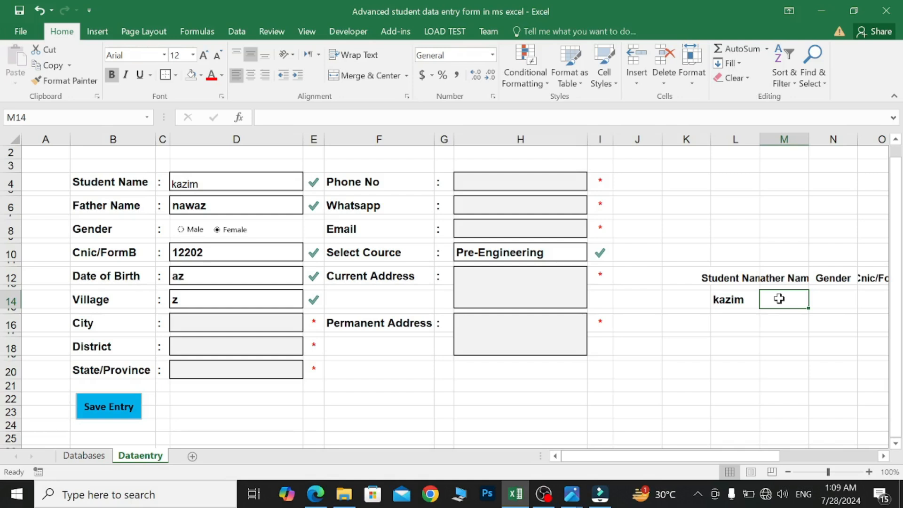
text(=)
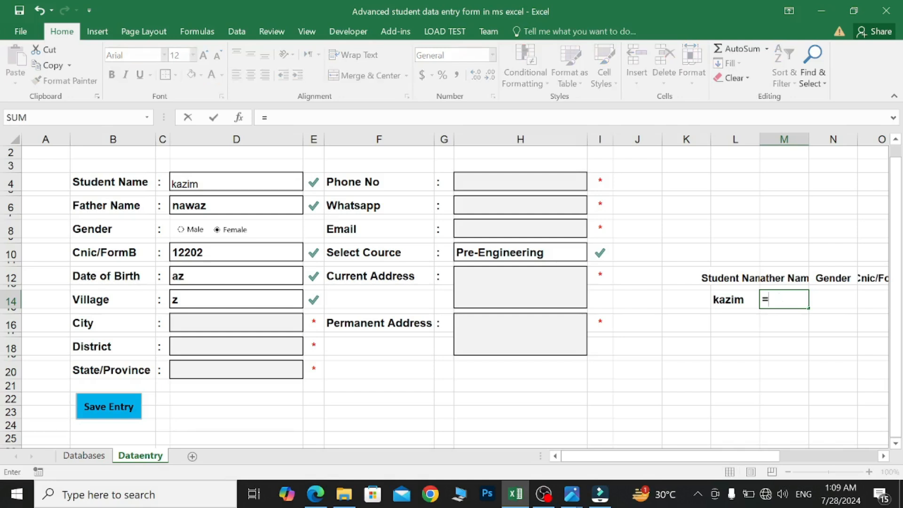
click(268, 207)
key(Return)
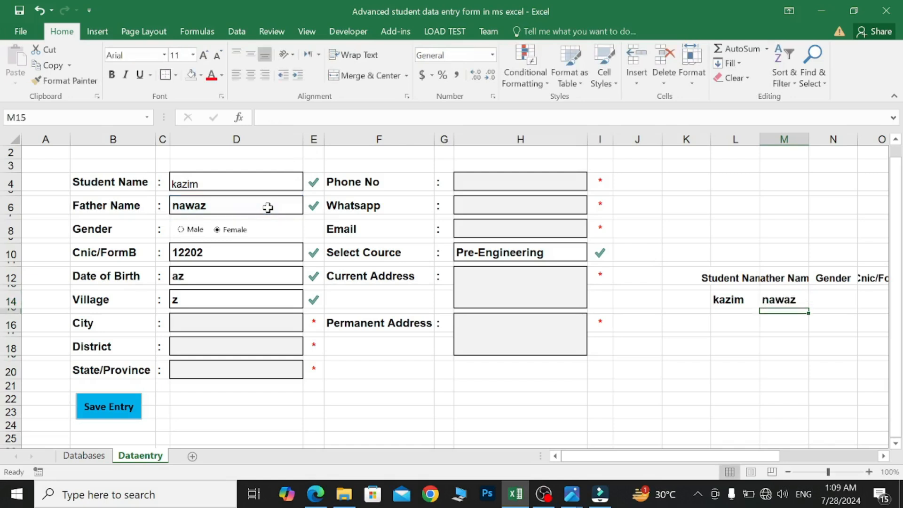
- Begin a formula in N14 under Gender that references cell L4
scroll(264, 207, right, 2)
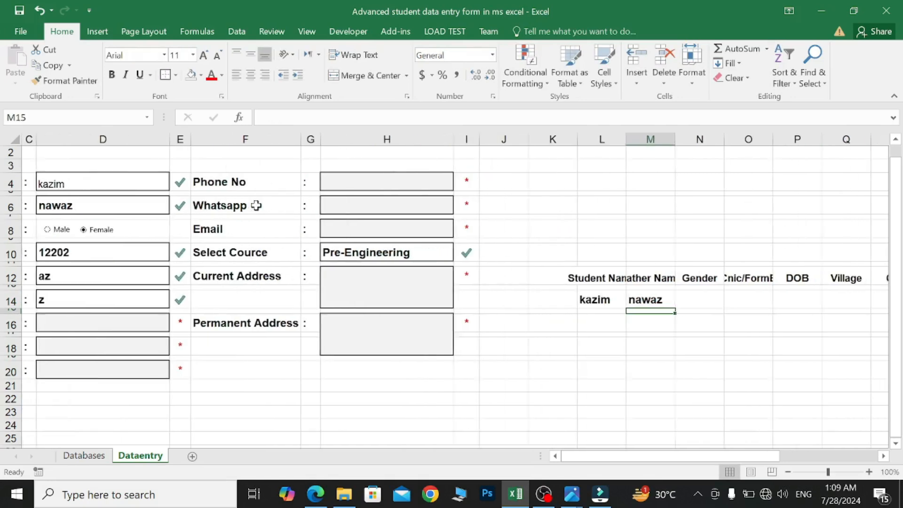
click(698, 293)
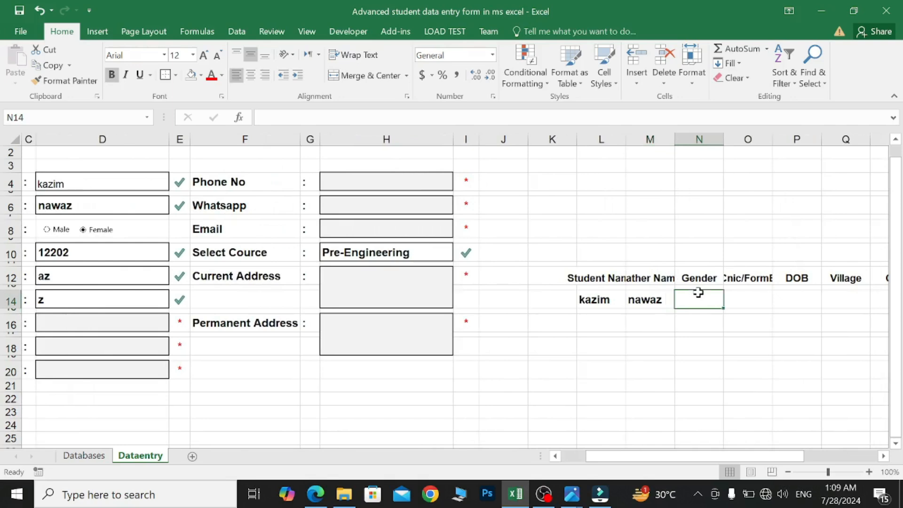
text(=)
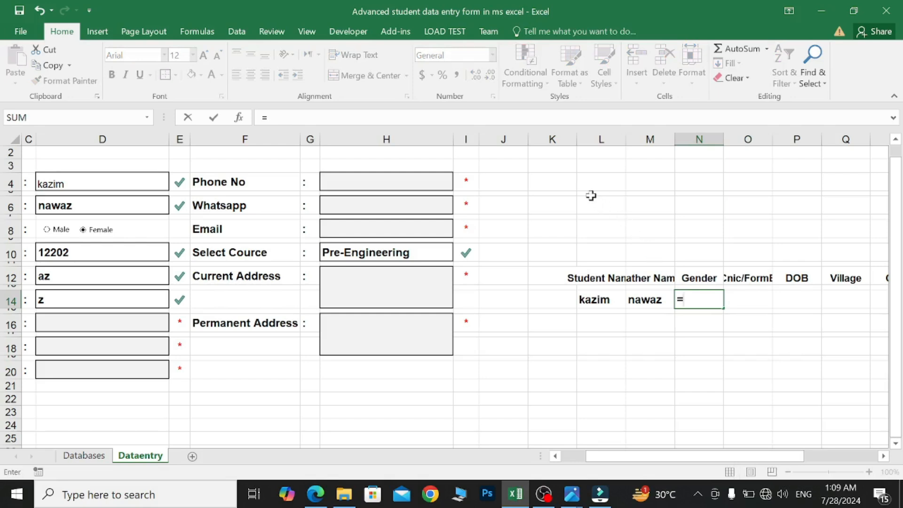
click(586, 184)
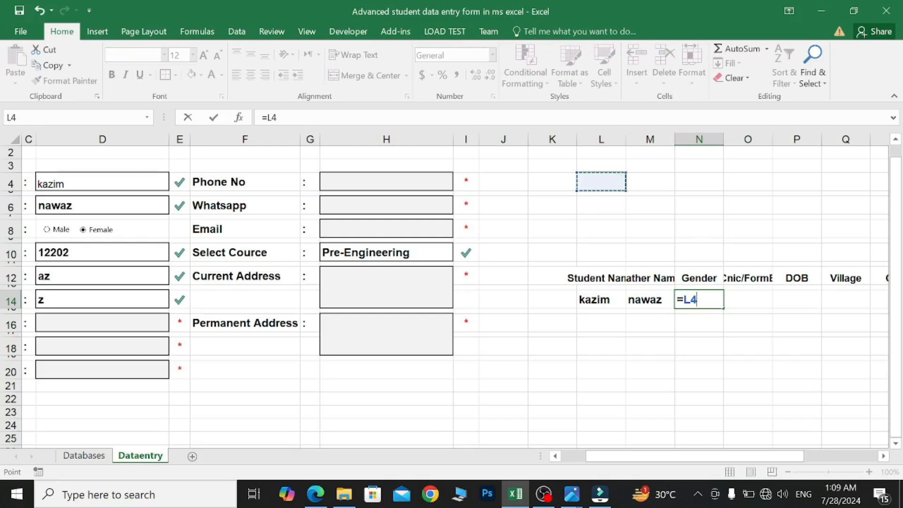
key(BackSpace)
key(BackSpace)
key(BackSpace)
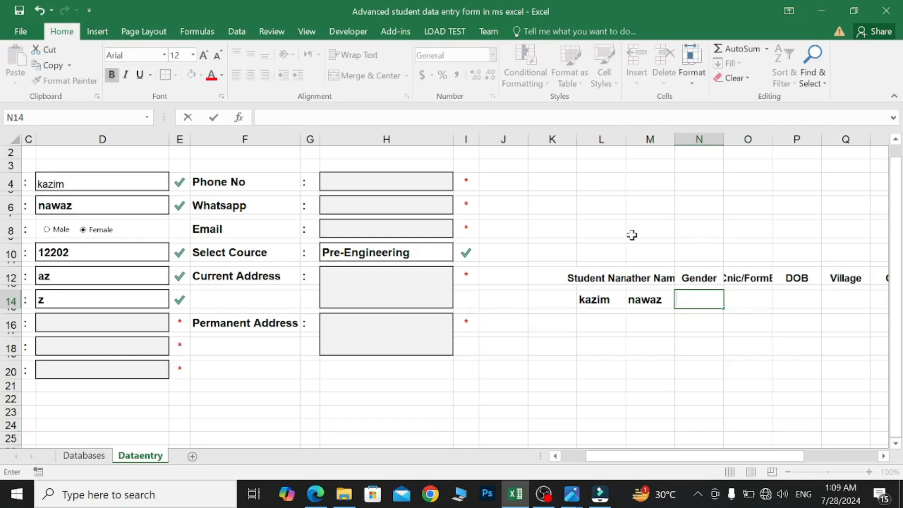
click(599, 184)
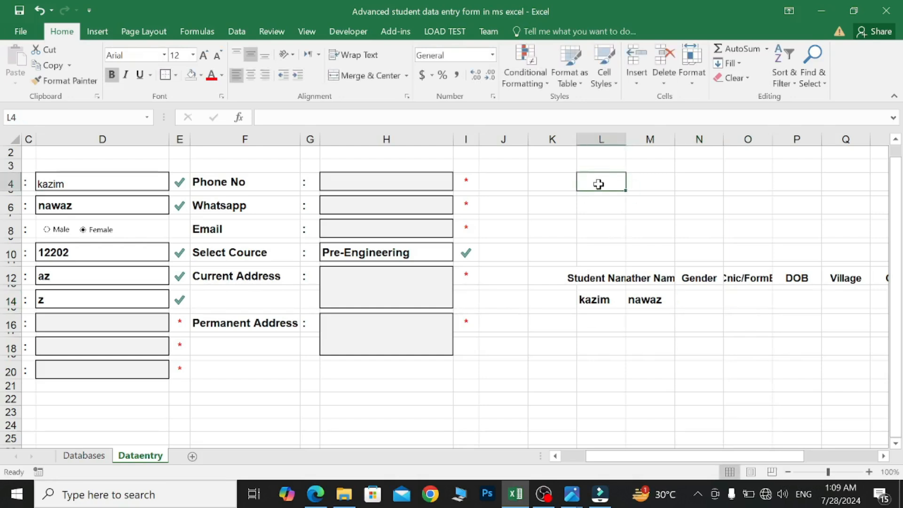
- Start a COUNTA formula in L4 over form fields D4, D6, D10, D12, D14, D16, D18 and D20
text(=cou)
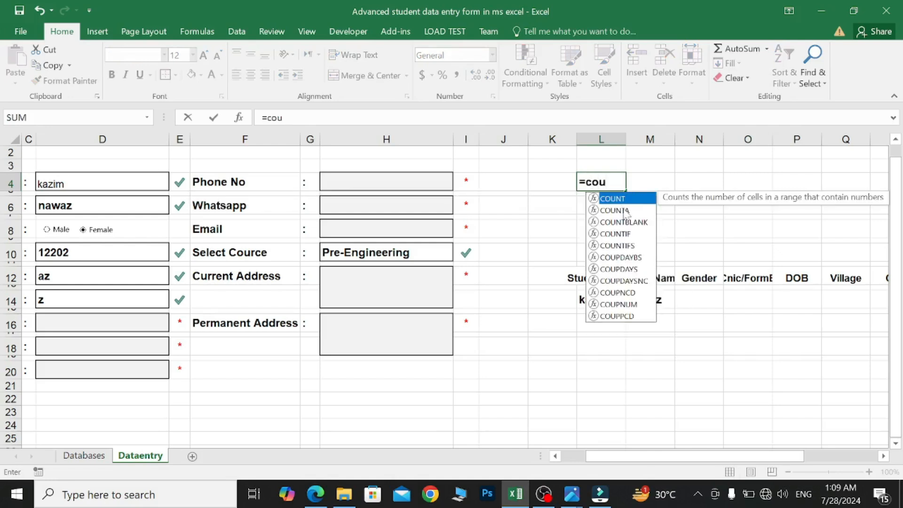
double_click(614, 211)
scroll(500, 238, left, 1)
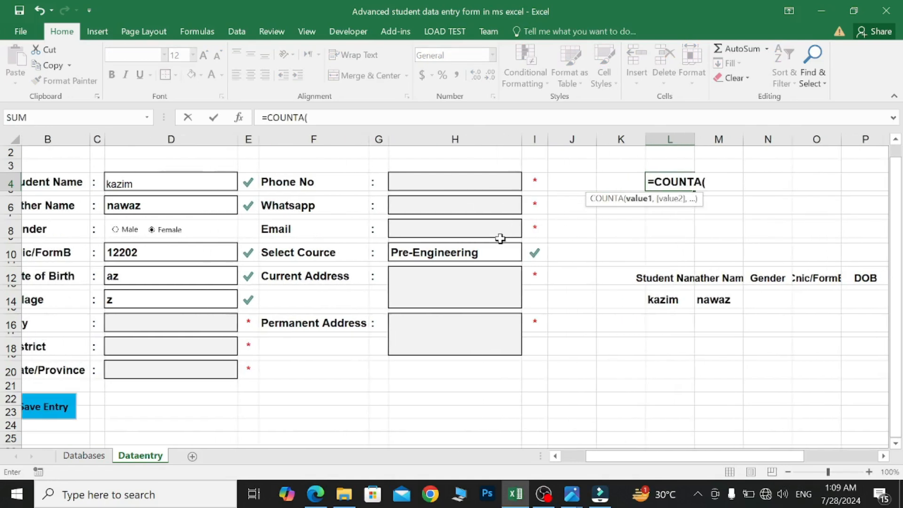
scroll(500, 237, left, 1)
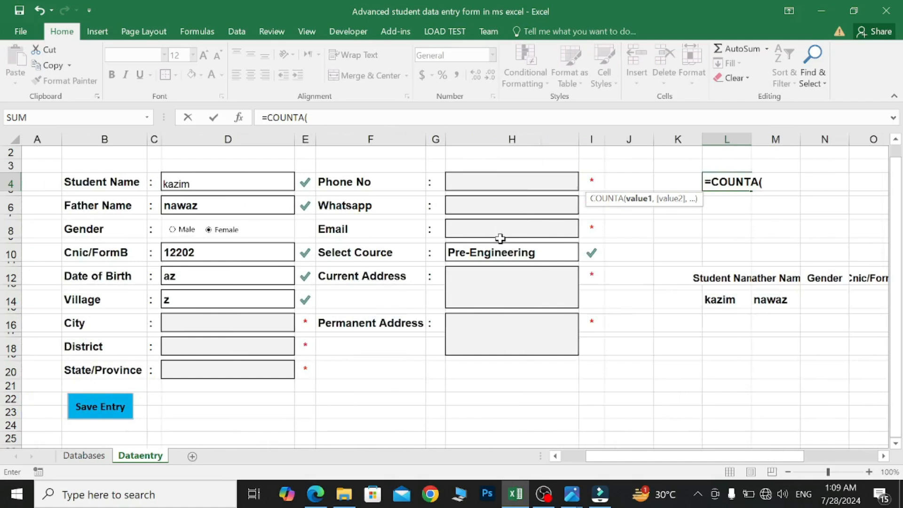
click(263, 183)
text(,)
click(256, 203)
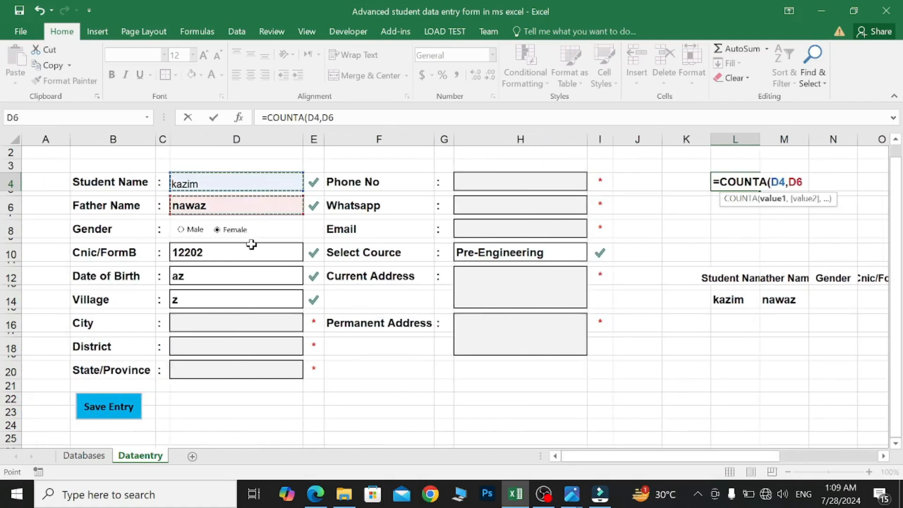
text(,)
click(251, 246)
text(,)
click(242, 276)
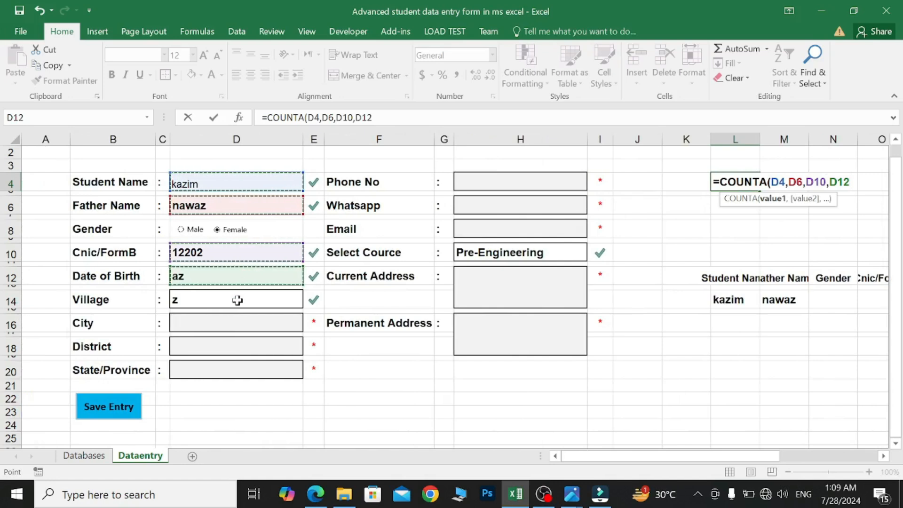
text(,)
click(237, 300)
text(,)
click(236, 322)
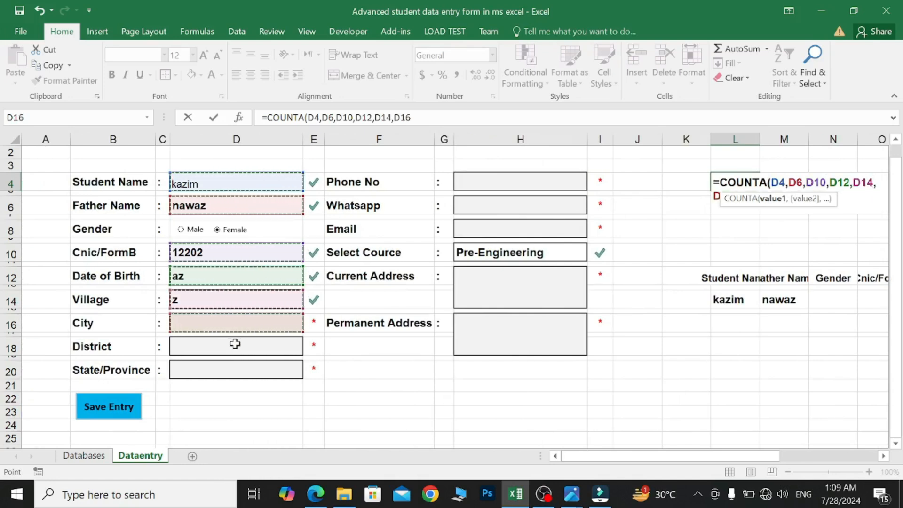
text(,)
click(235, 345)
text(,)
click(234, 370)
- Add fields H4, H6, H8, H10, H12 and H16, then close the COUNTA formula, which shows 6
text(,)
click(494, 181)
text(,)
click(495, 205)
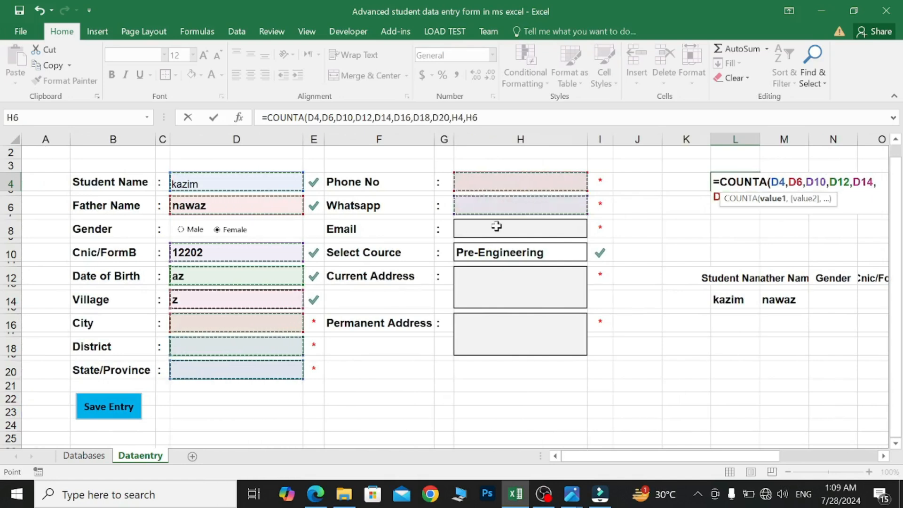
text(,)
click(496, 226)
text(,)
click(503, 253)
text(,)
click(510, 281)
text(,)
click(518, 323)
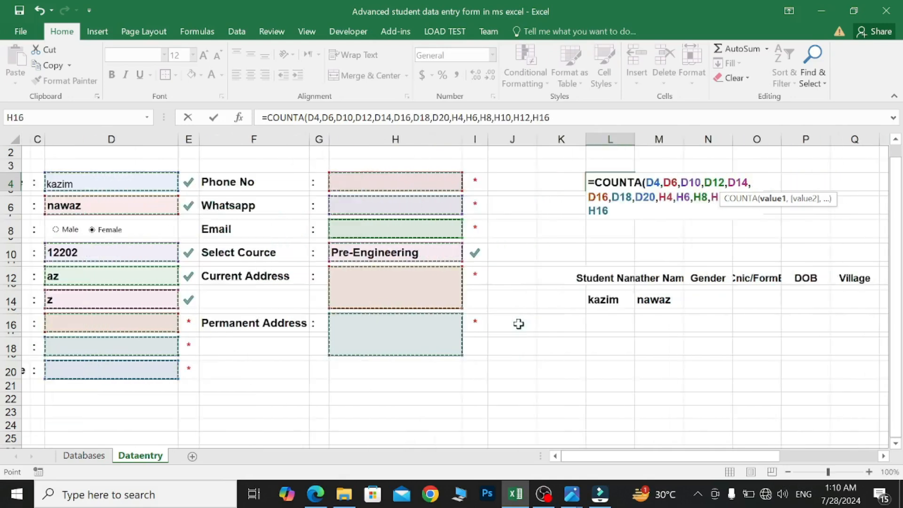
text())
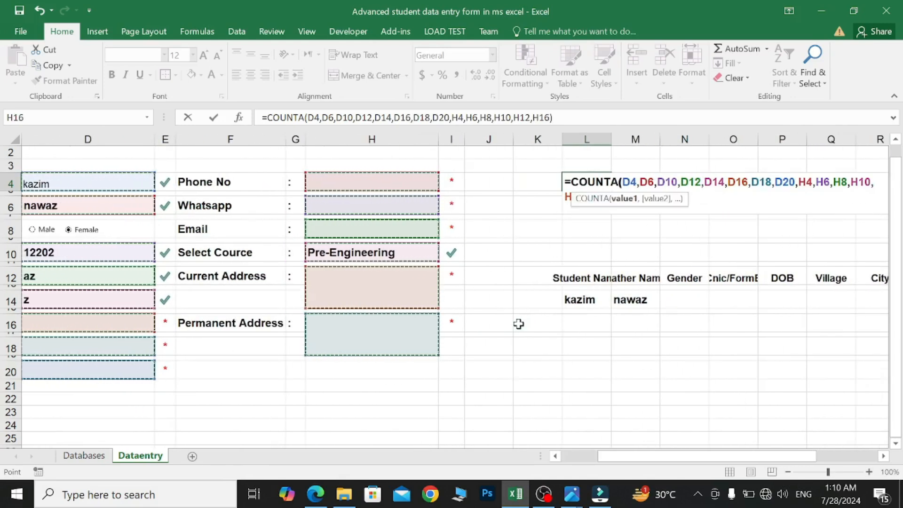
key(Return)
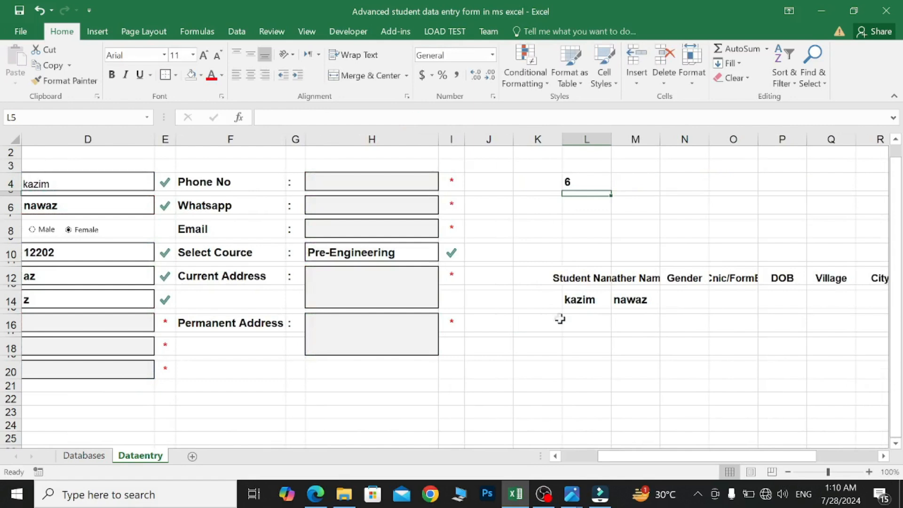
- Enter b in the City, District and State/Province fields (D16, D18, D20)
click(608, 188)
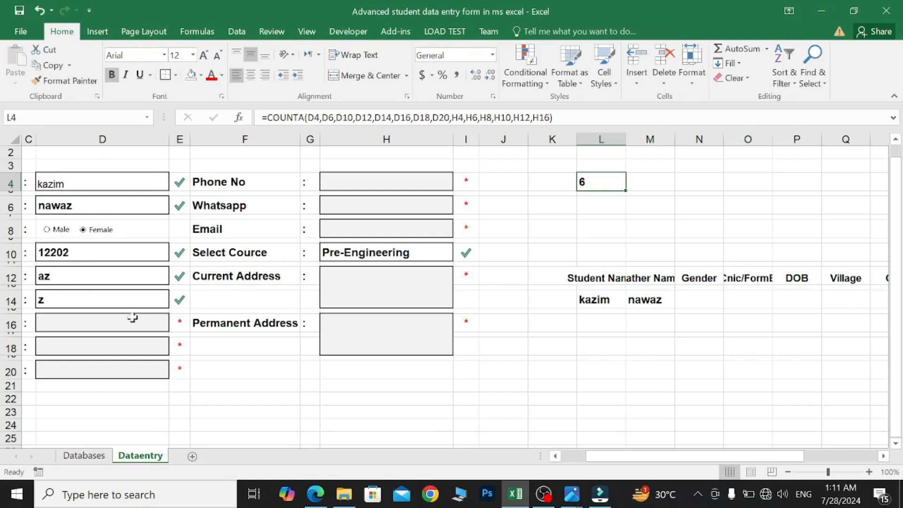
click(96, 319)
text(b)
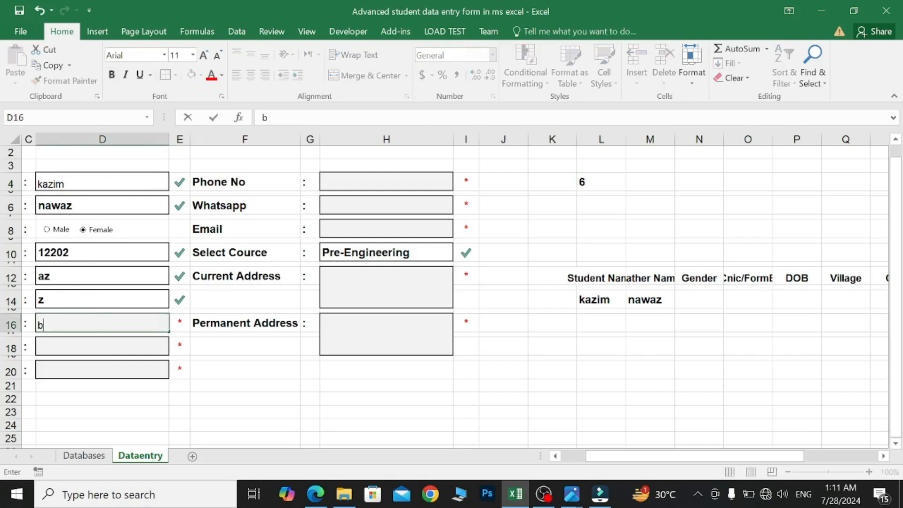
click(95, 345)
text(b)
click(93, 361)
text(b)
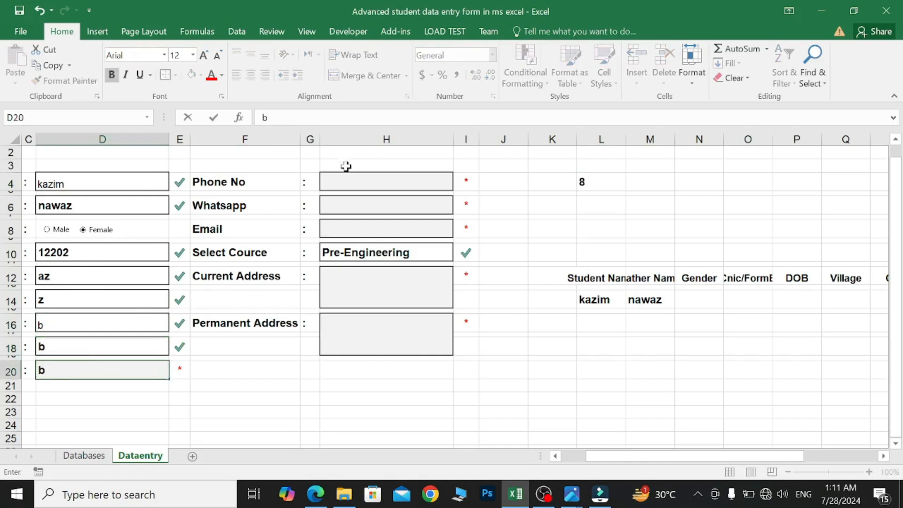
- Enter b in the Phone No, Whatsapp, Email, Current Address and Permanent Address fields, making L4 read 14
click(347, 184)
text(b)
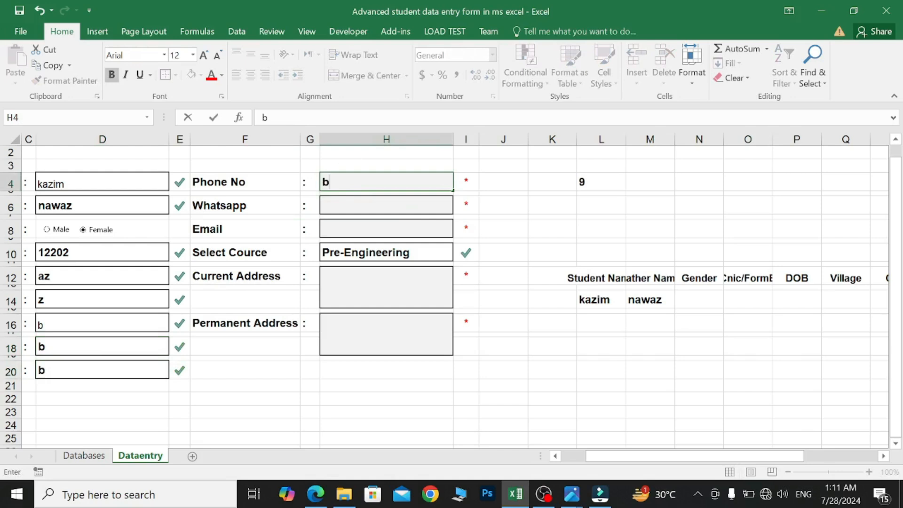
click(346, 205)
text(b)
click(346, 229)
text(b)
click(362, 277)
text(b)
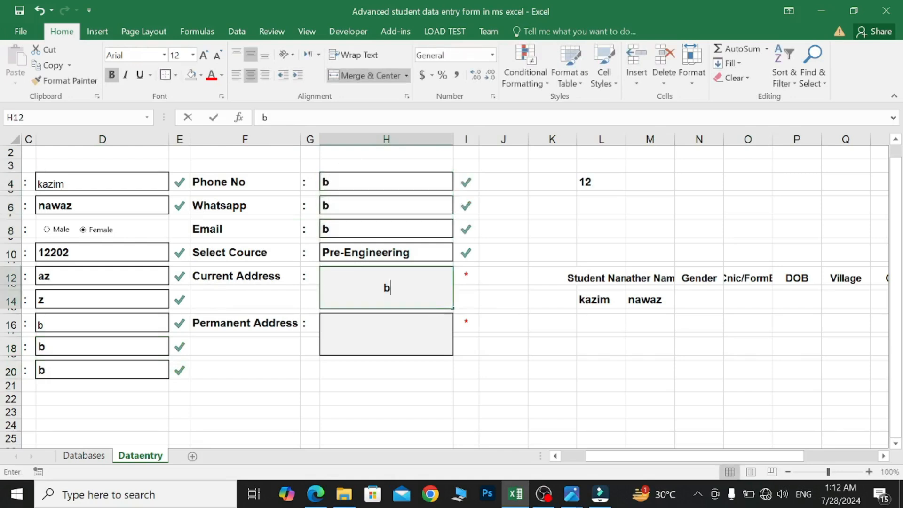
click(369, 333)
text(b)
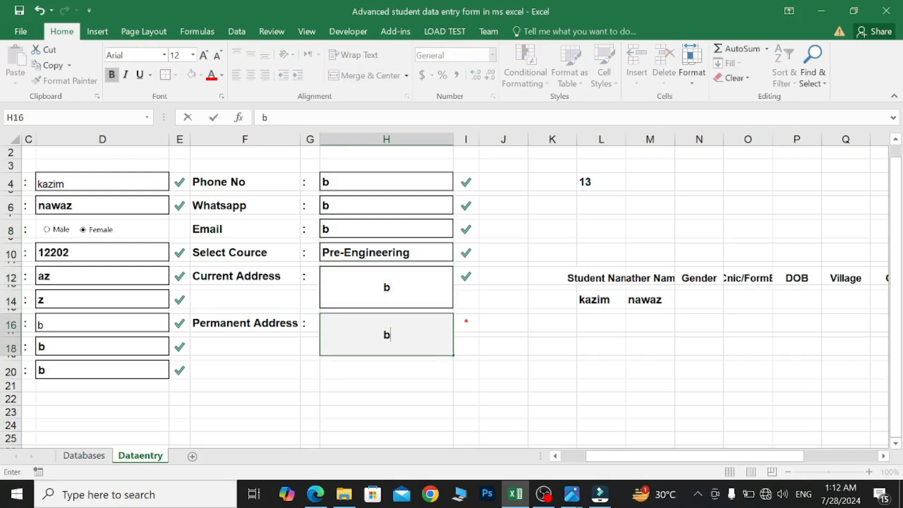
click(602, 182)
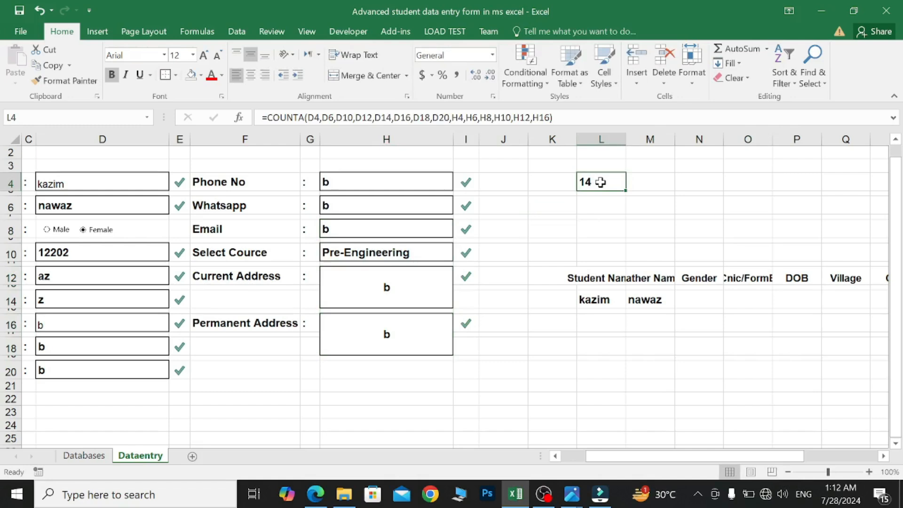
- Enter =AND(L4=14) in L6 so it shows TRUE when all 14 fields are filled
click(600, 206)
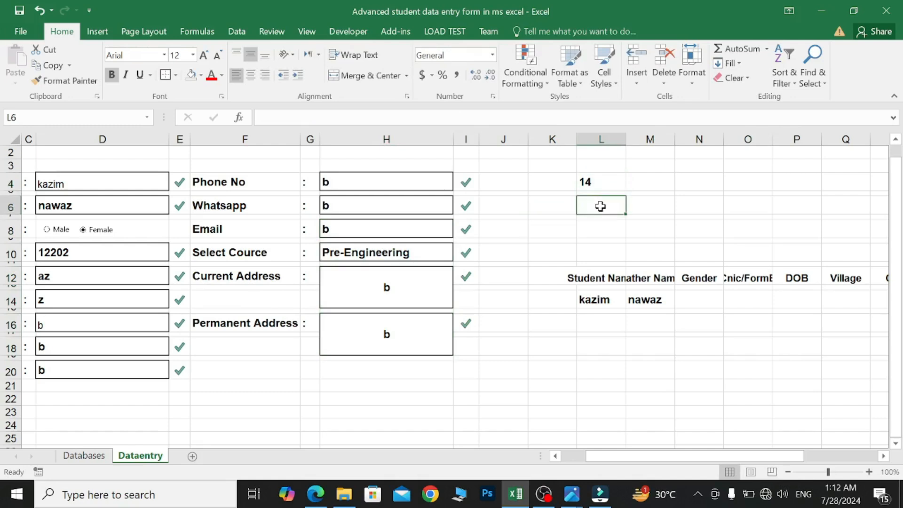
text(=and)
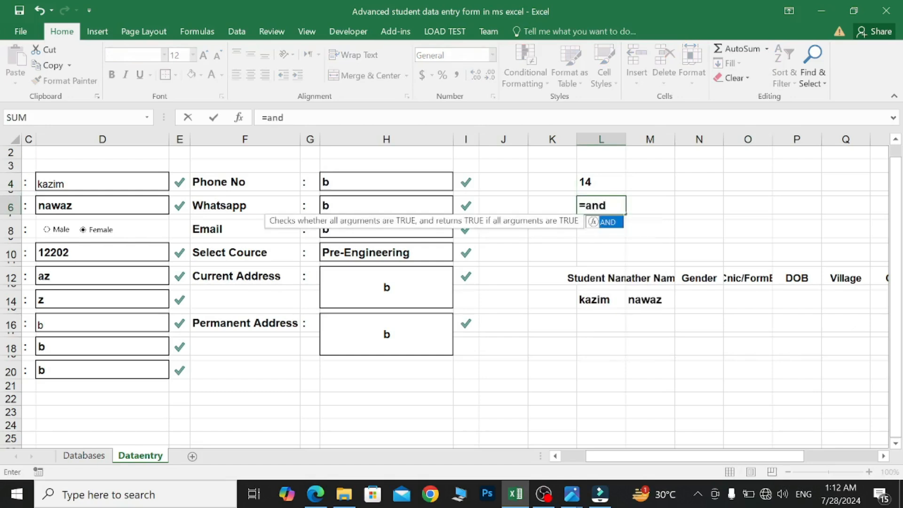
double_click(611, 222)
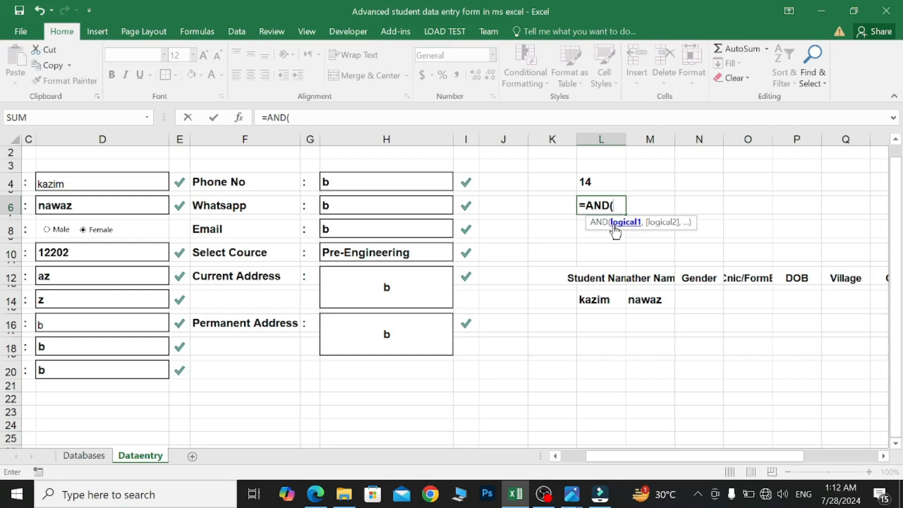
click(606, 187)
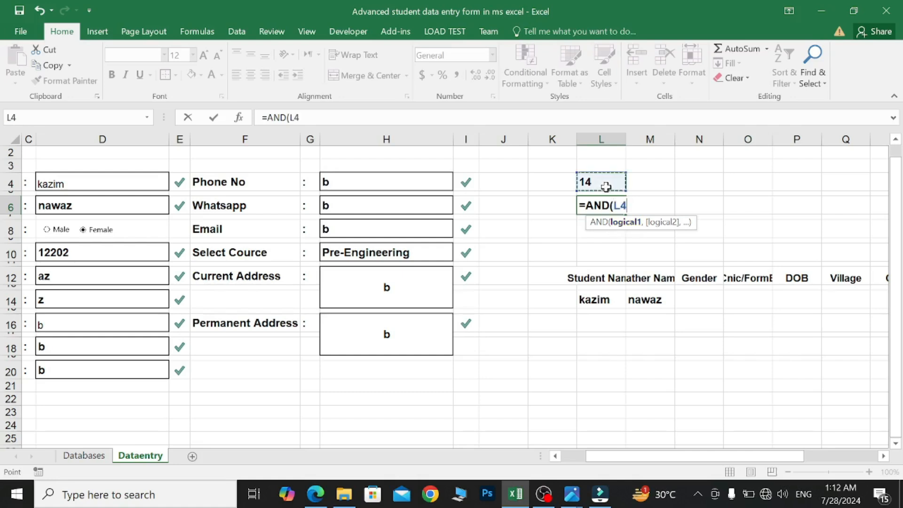
text(=14)
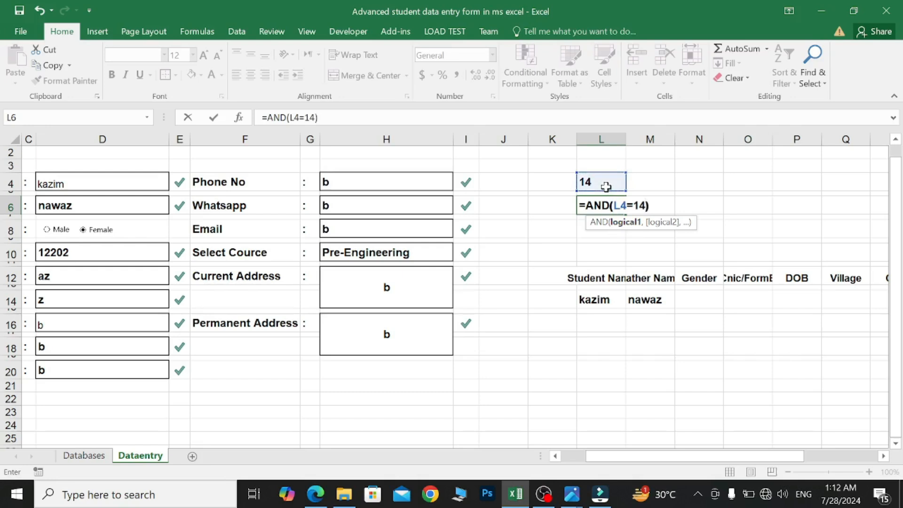
key(Return)
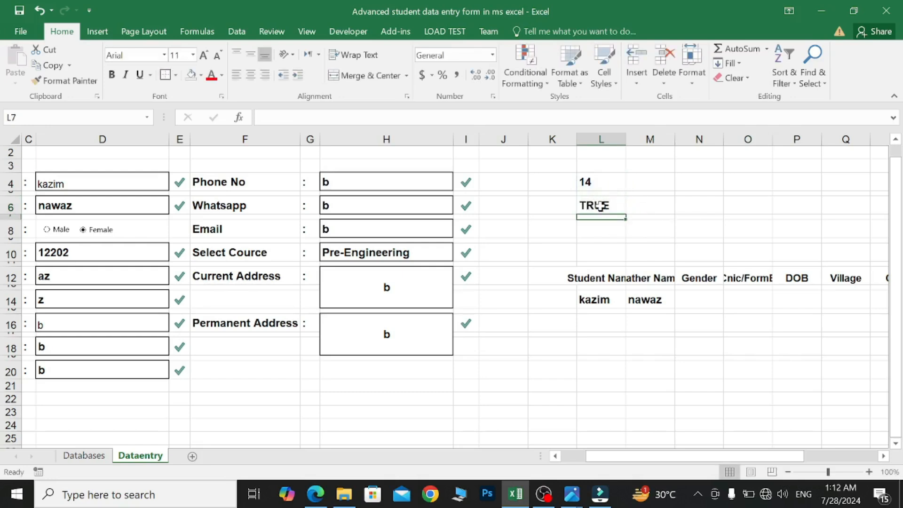
click(600, 207)
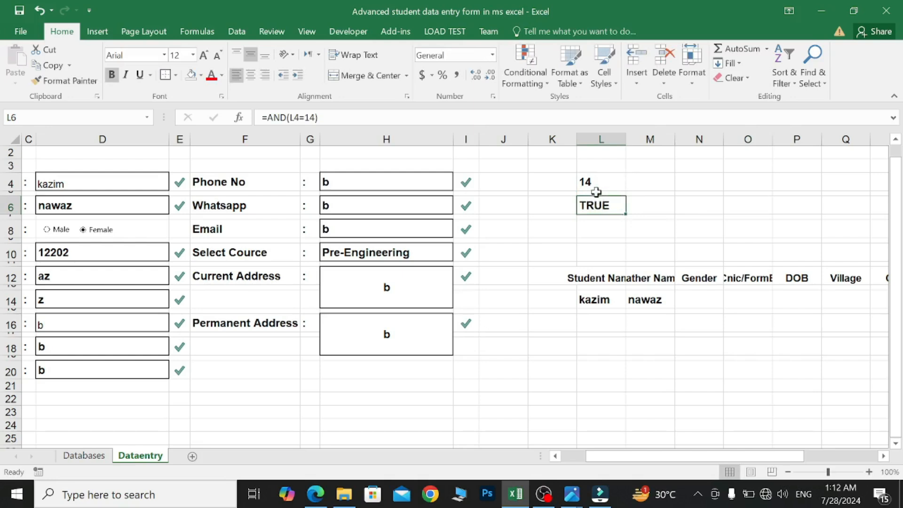
click(596, 184)
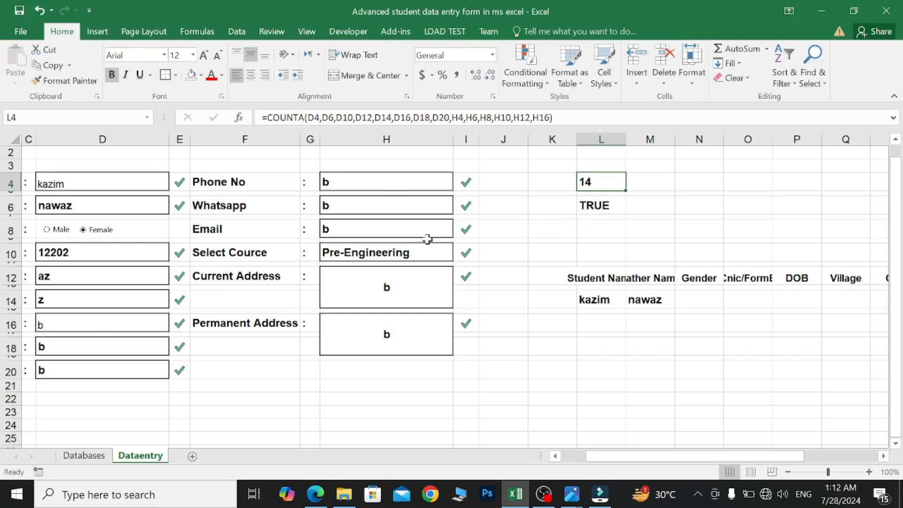
- Clear the Email field H8 so L4 counts 13 and L6 shows FALSE
click(412, 230)
key(BackSpace)
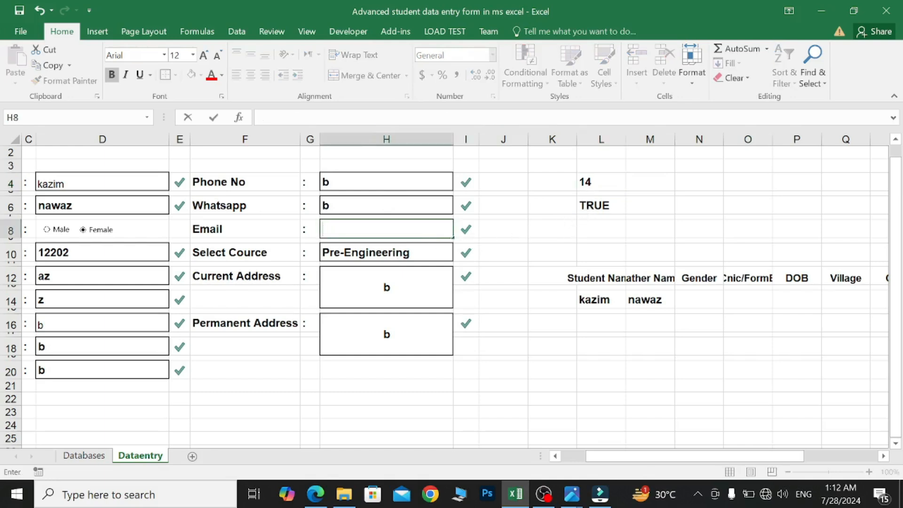
click(507, 230)
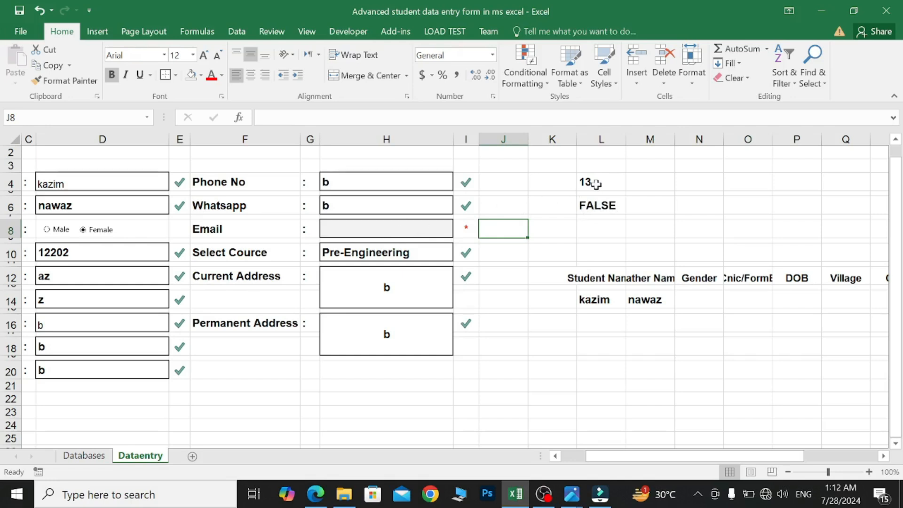
click(605, 229)
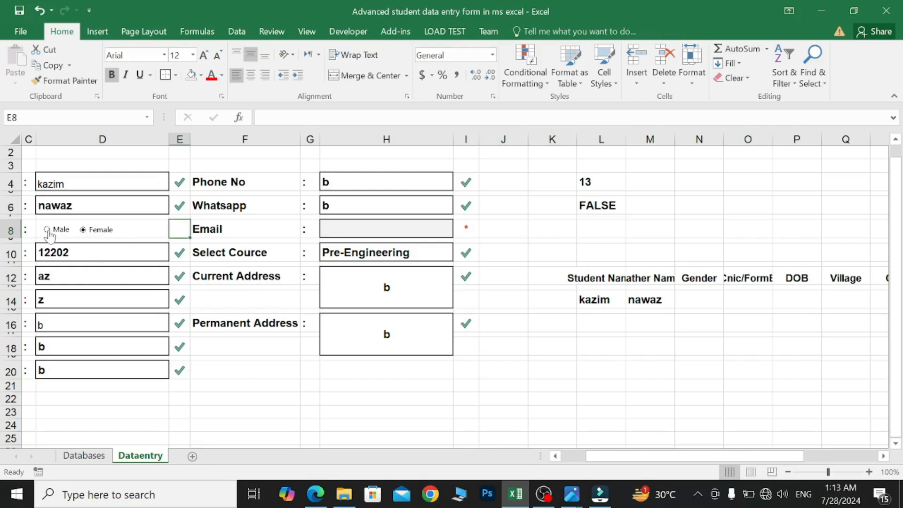
- Set the Male/Female option buttons' Format Control cell link to $L$8, so Female gives 2
ctrl+click(49, 233)
right_click(50, 233)
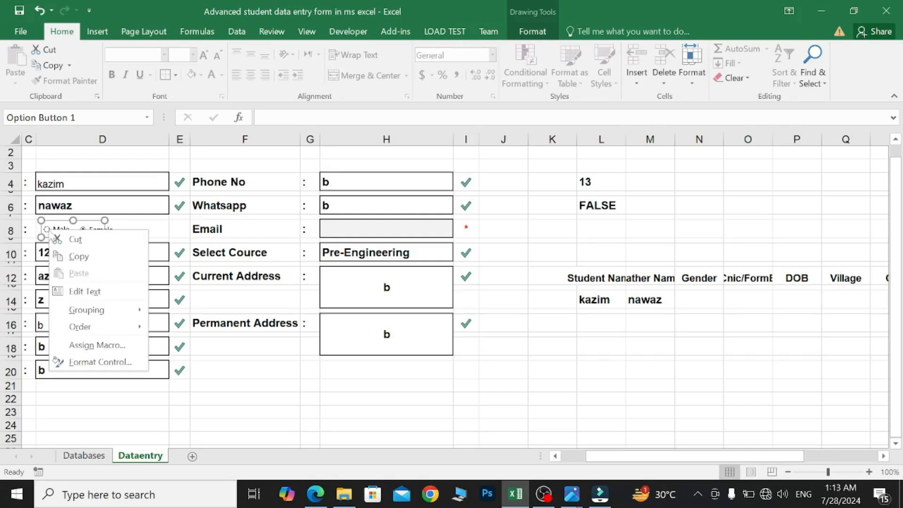
click(117, 363)
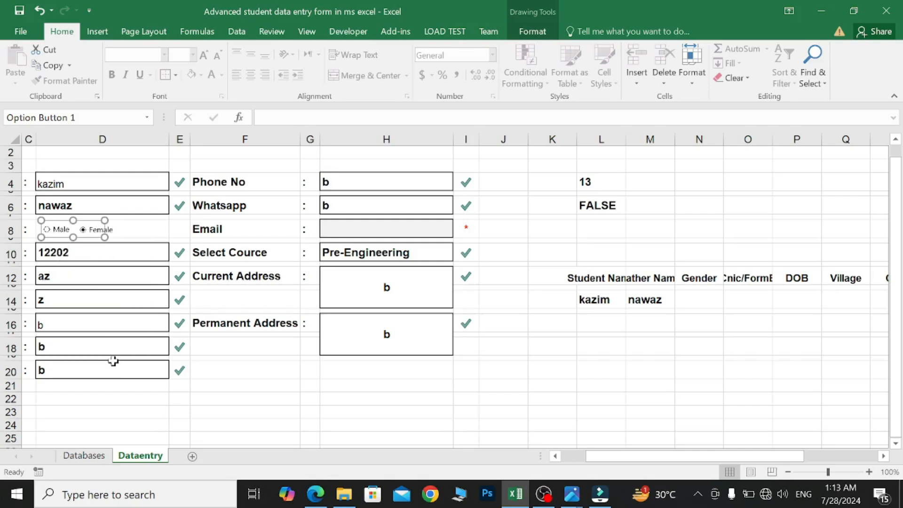
drag(433, 78, 291, 63)
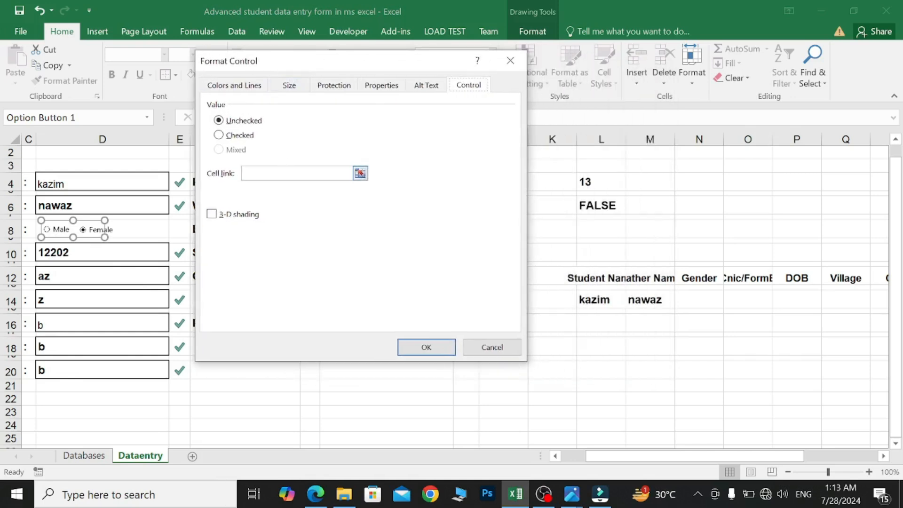
click(287, 173)
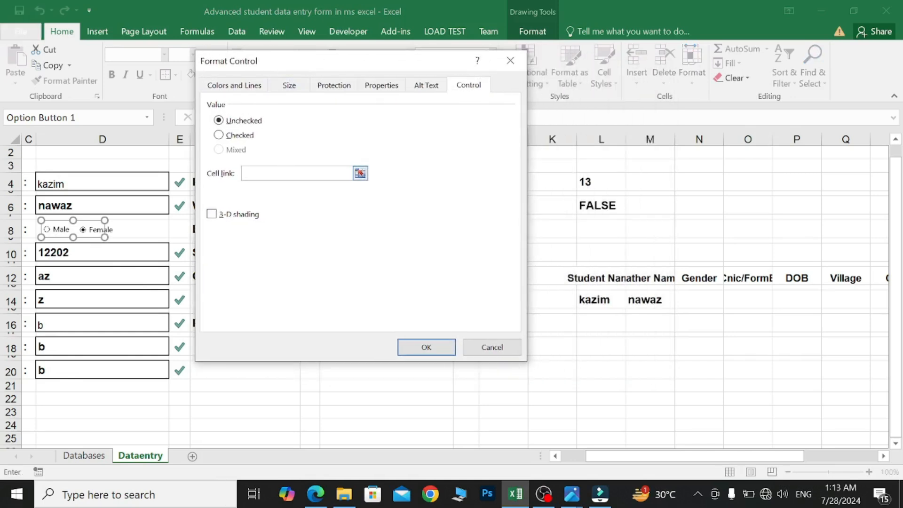
click(602, 230)
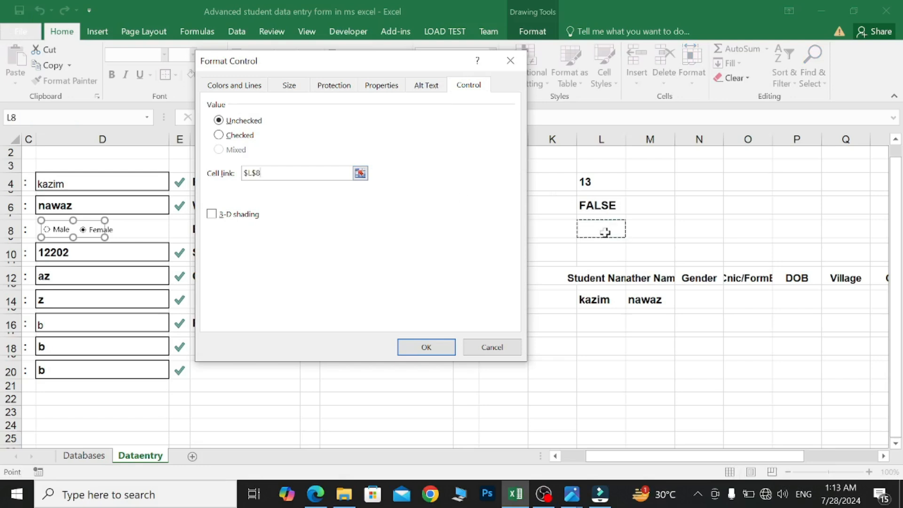
click(447, 348)
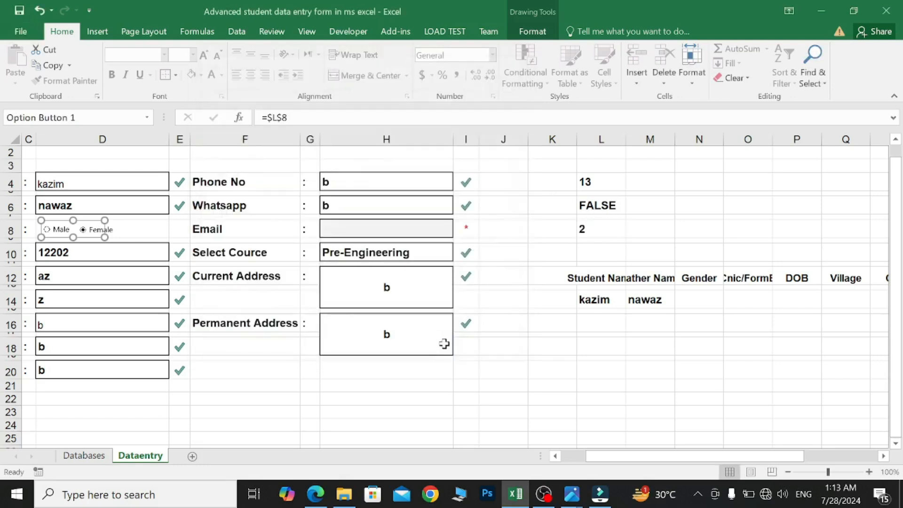
click(181, 233)
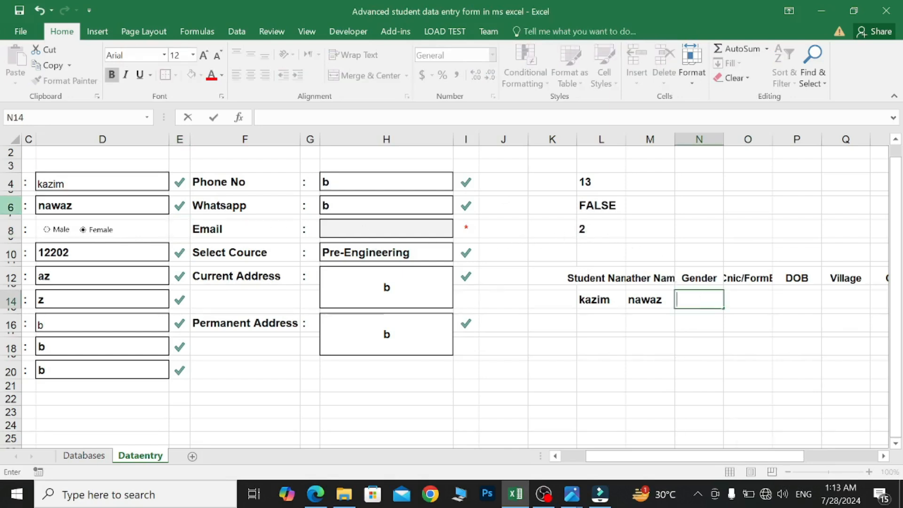
- Choose Male, then enter an IF formula in N14 returning Male when L8 equals 1, else Female
click(46, 230)
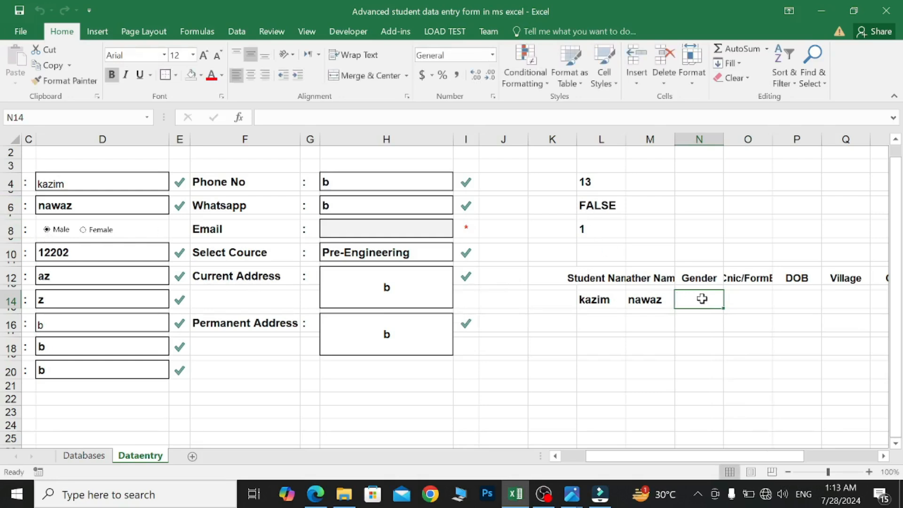
text(=)
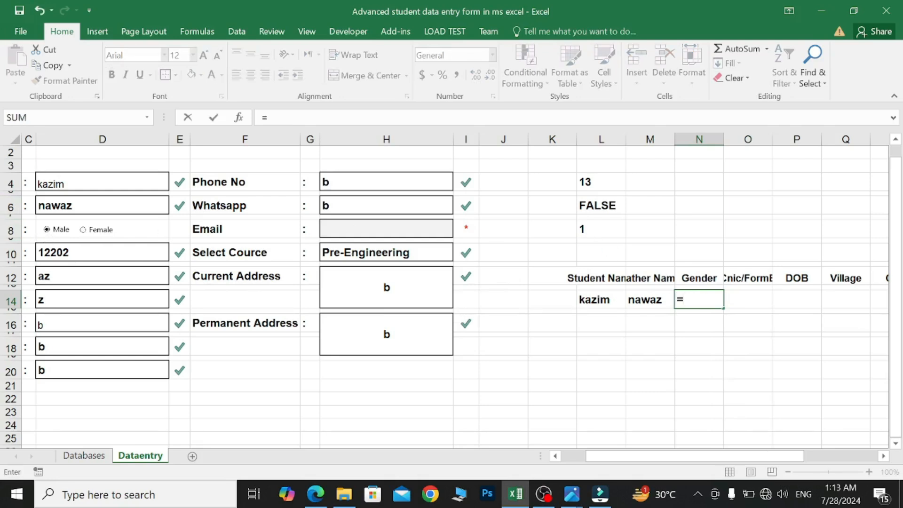
text(if)
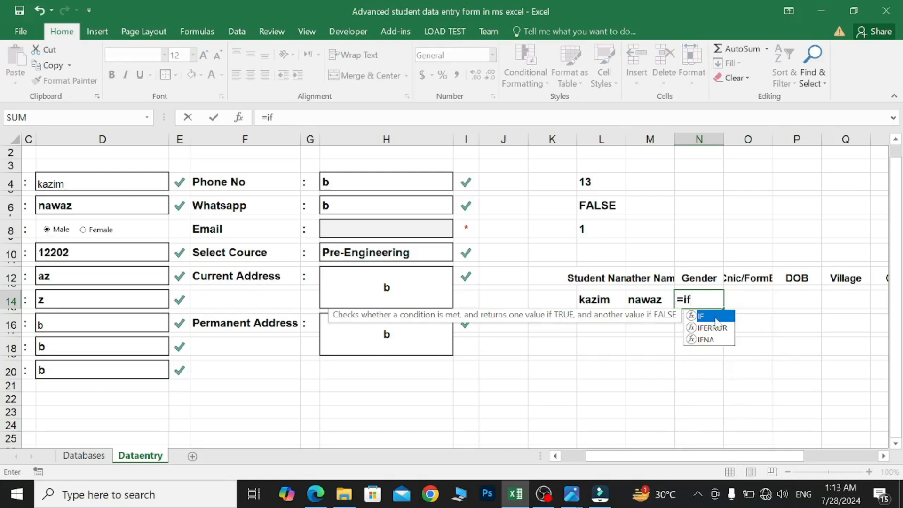
double_click(715, 321)
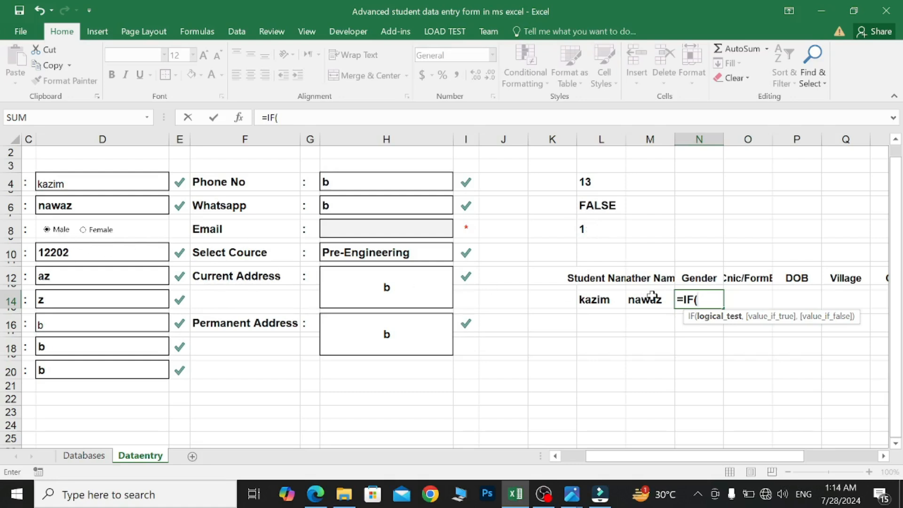
click(600, 229)
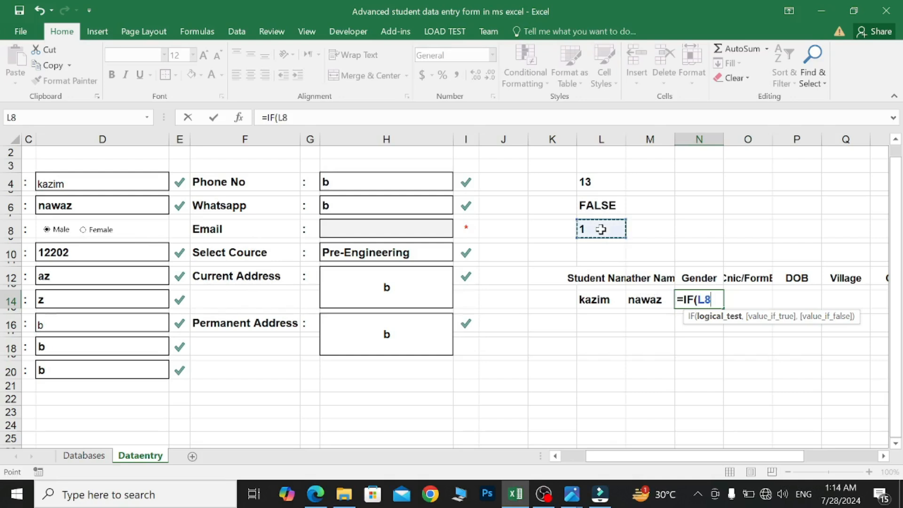
text(=)
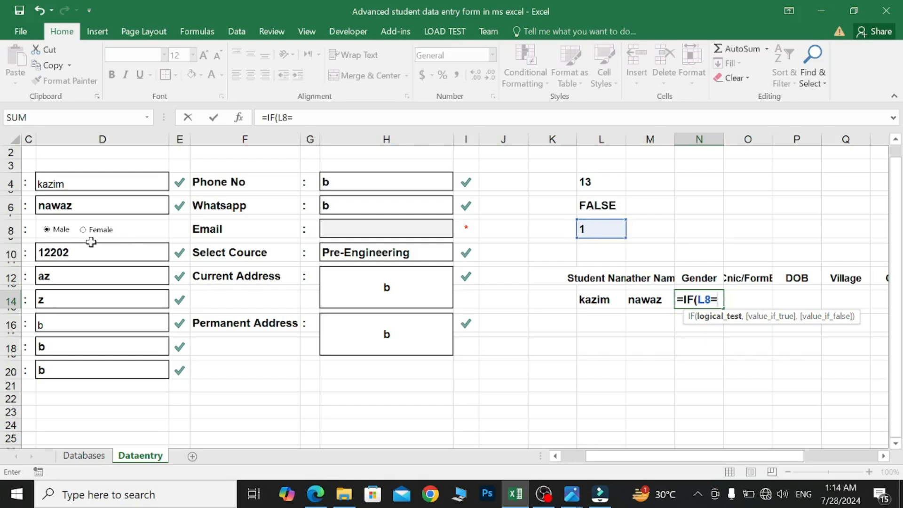
text(1,)
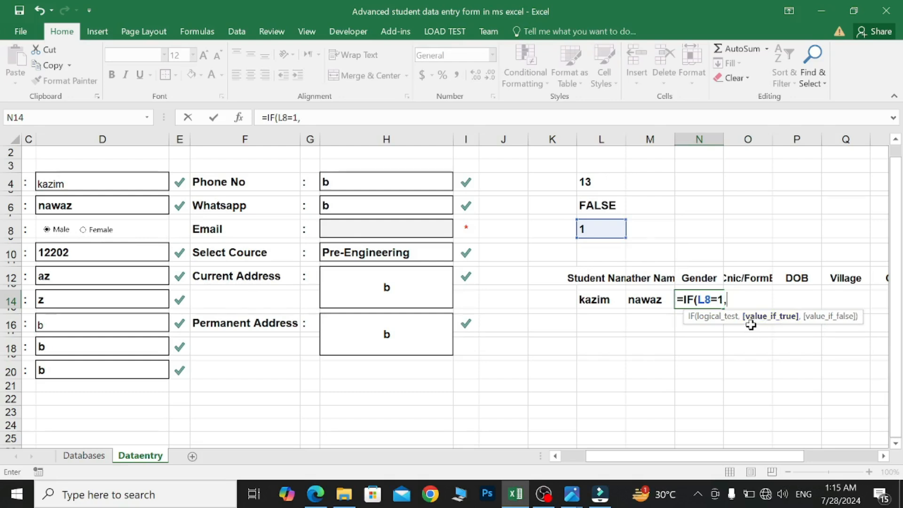
text("Mal)
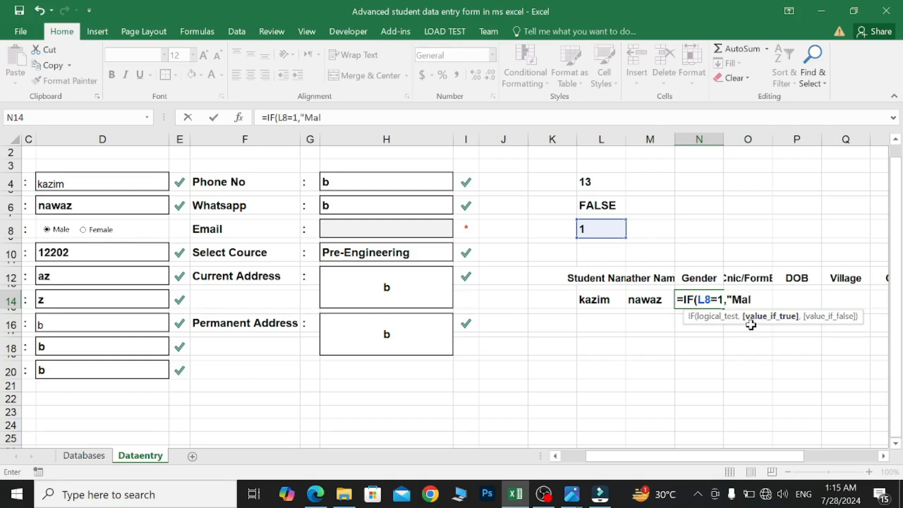
text(e",)
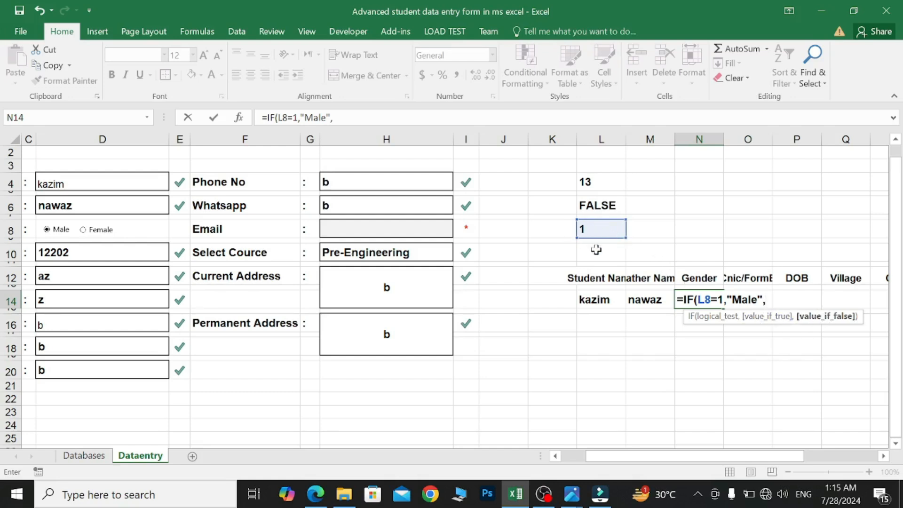
text(Female)
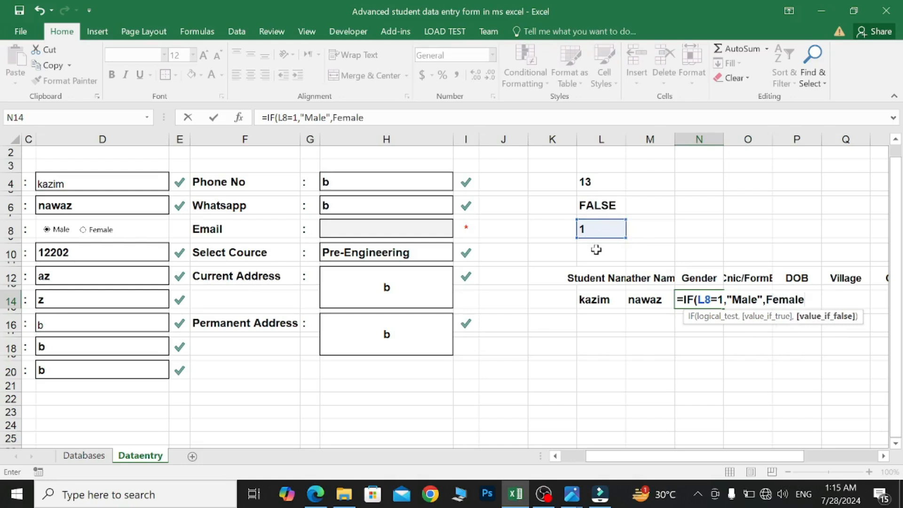
text(")
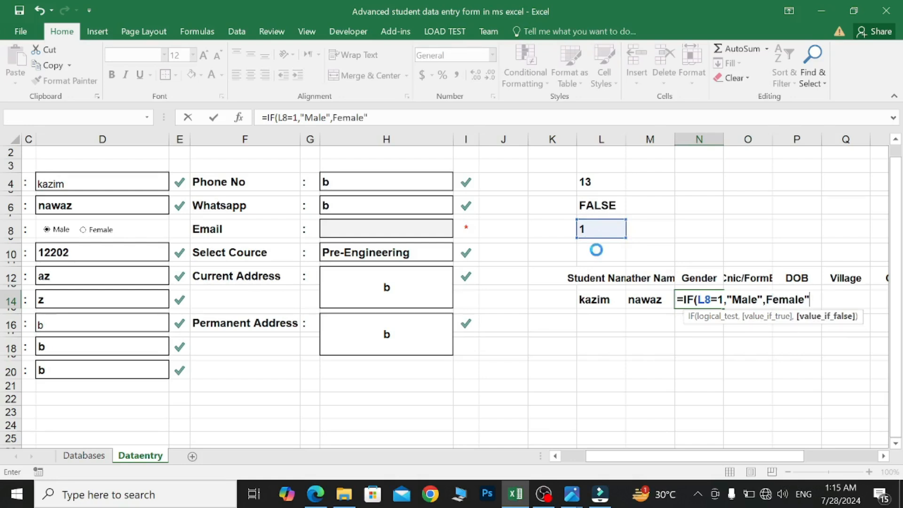
key(Return)
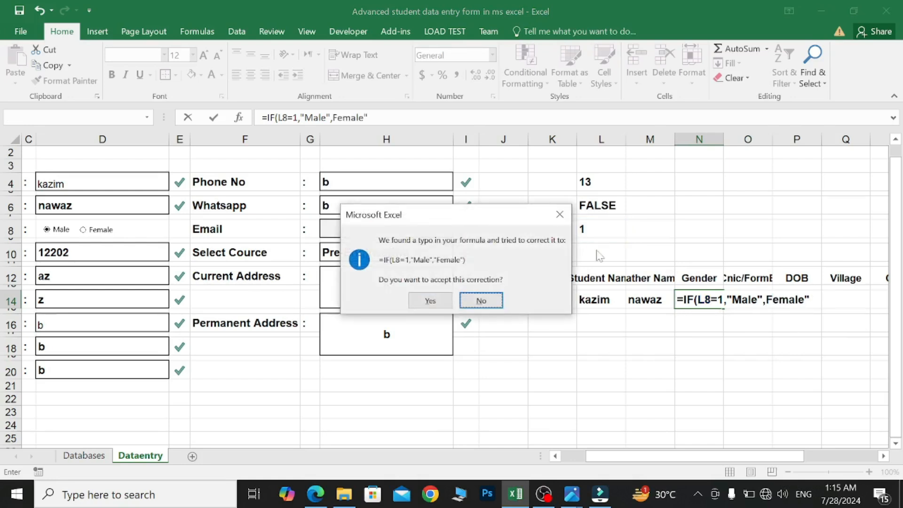
- Reject the suggested correction and add the missing quote before Female, so N14 shows Male
click(560, 214)
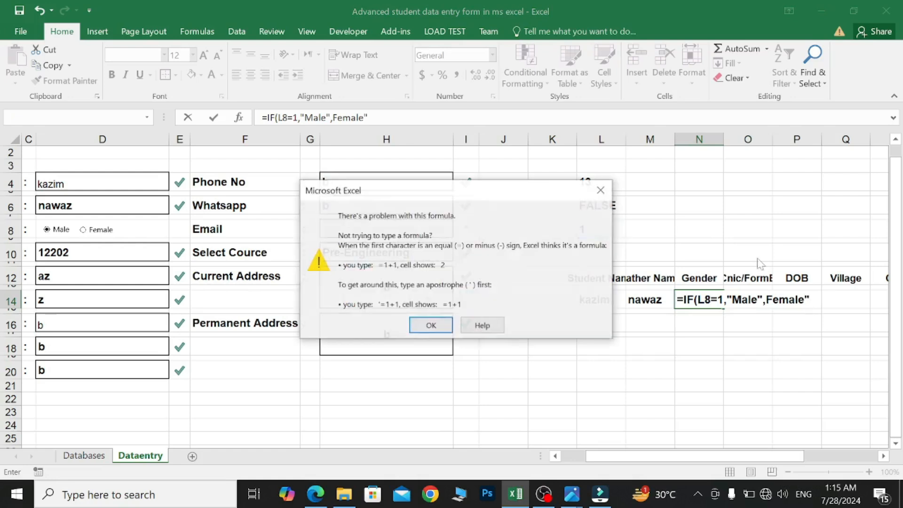
click(601, 190)
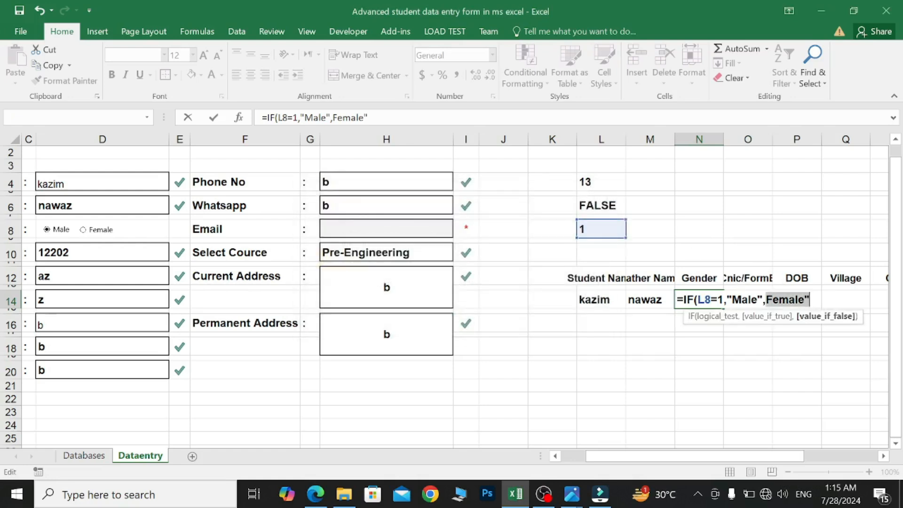
key(Left)
text(")
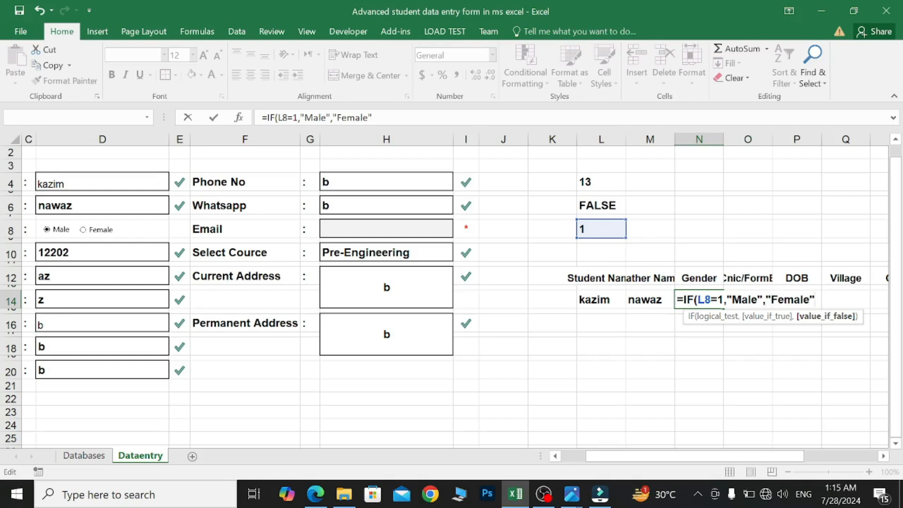
key(Return)
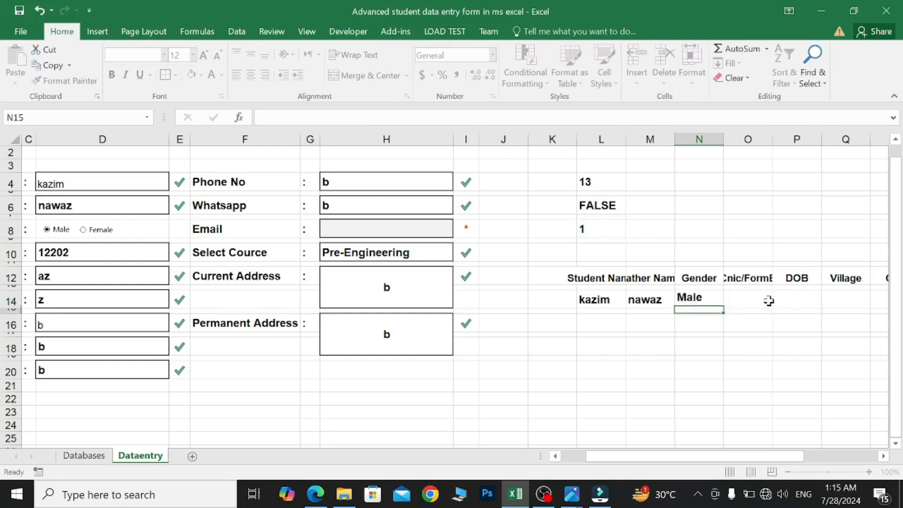
click(690, 301)
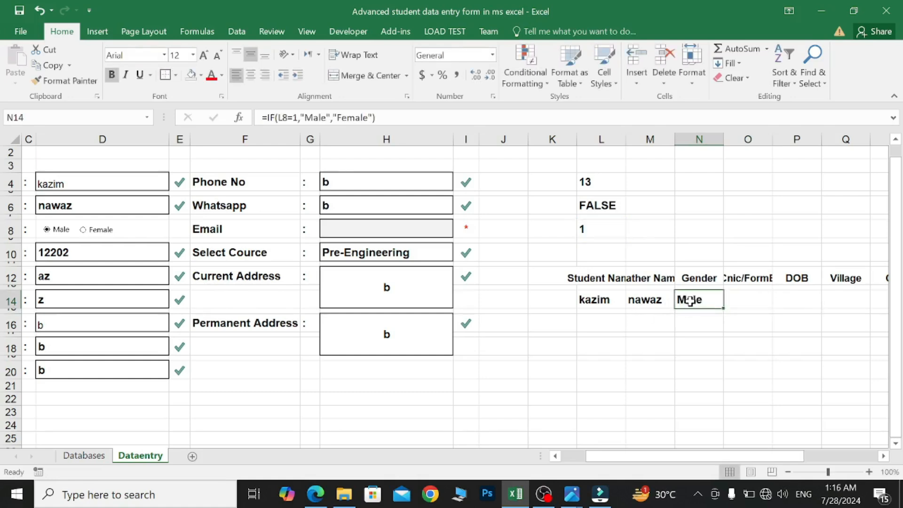
- Link O14 to the Cnic/FormB field D10 and P14 to the Date of Birth field D12
scroll(731, 318, right, 2)
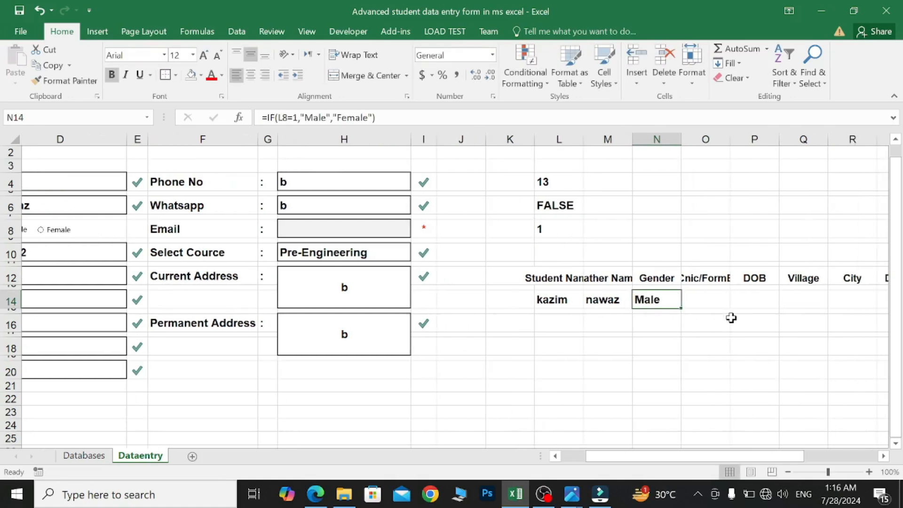
click(617, 302)
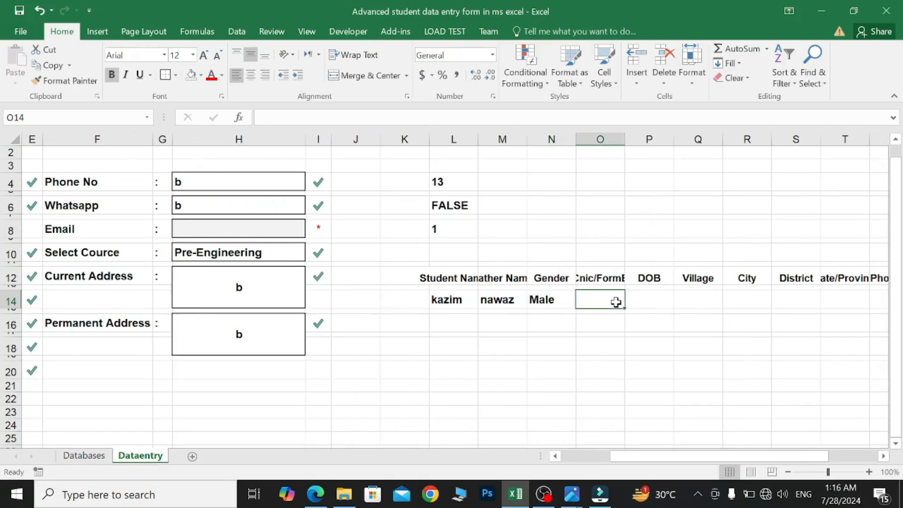
text(=)
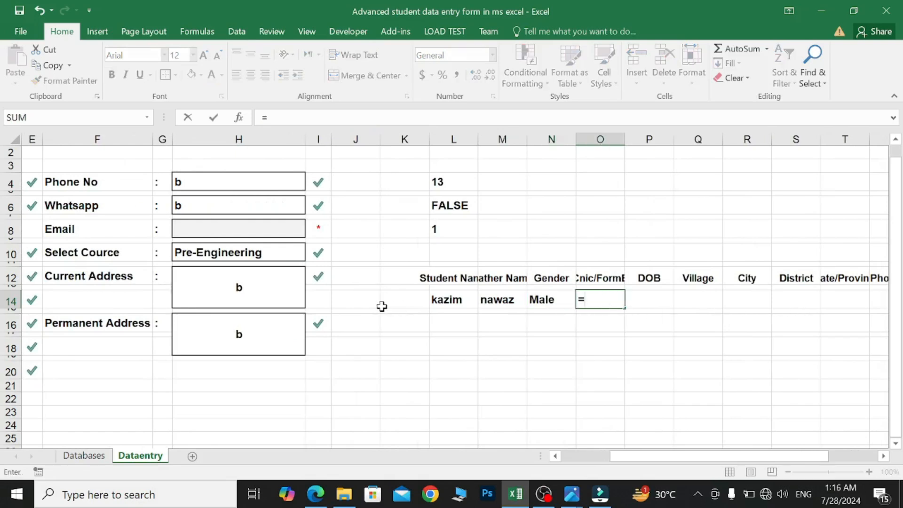
scroll(381, 306, left, 2)
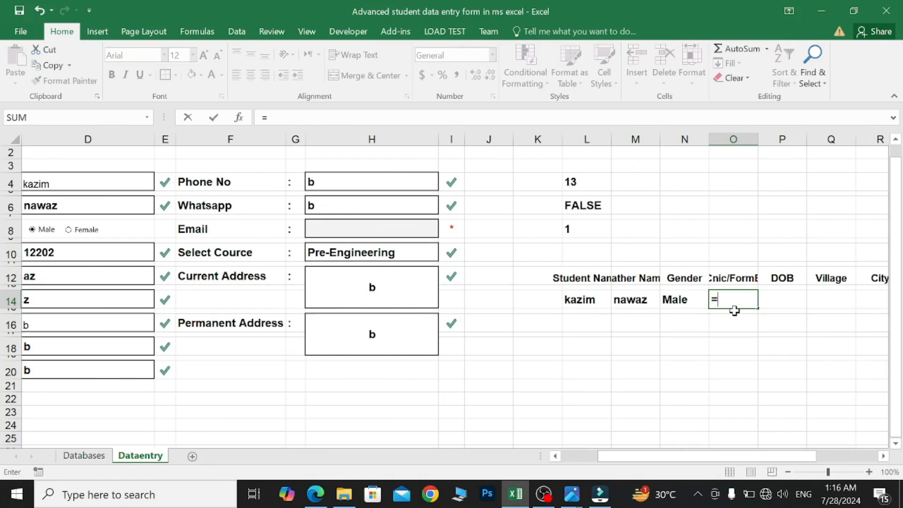
scroll(510, 350, left, 1)
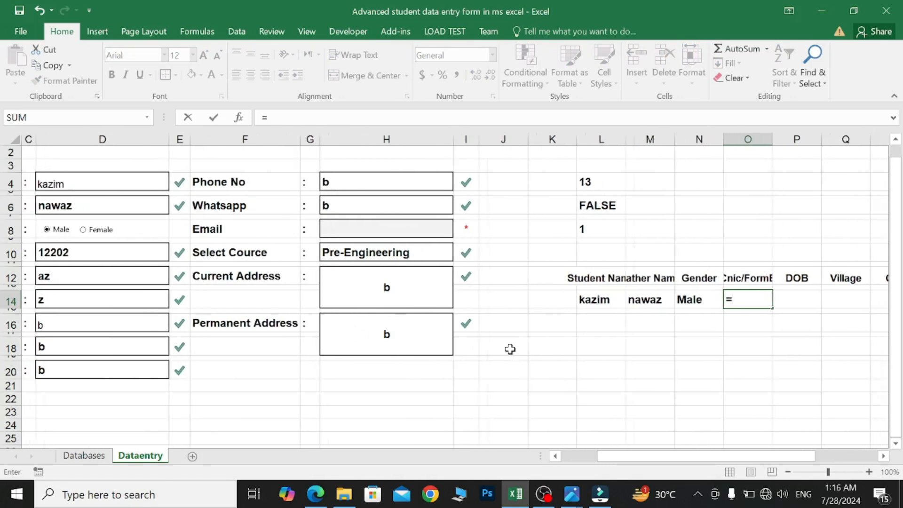
click(109, 252)
key(Return)
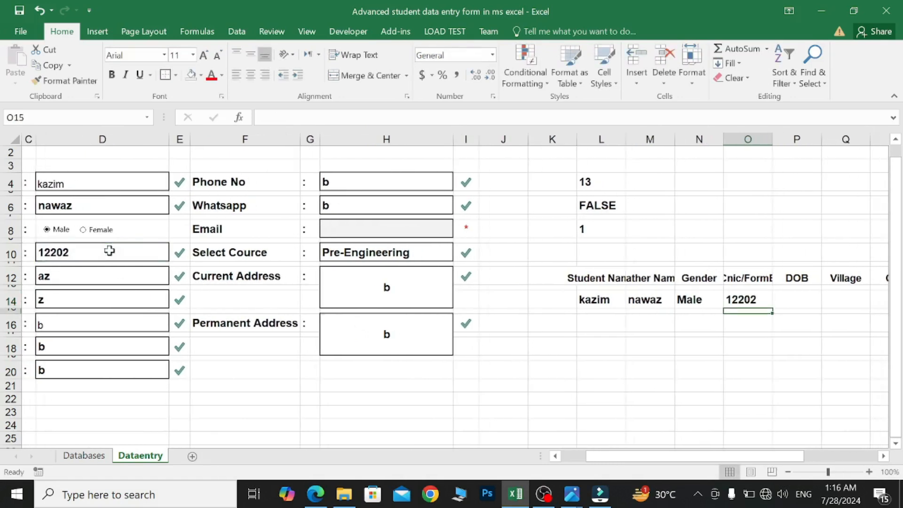
click(781, 299)
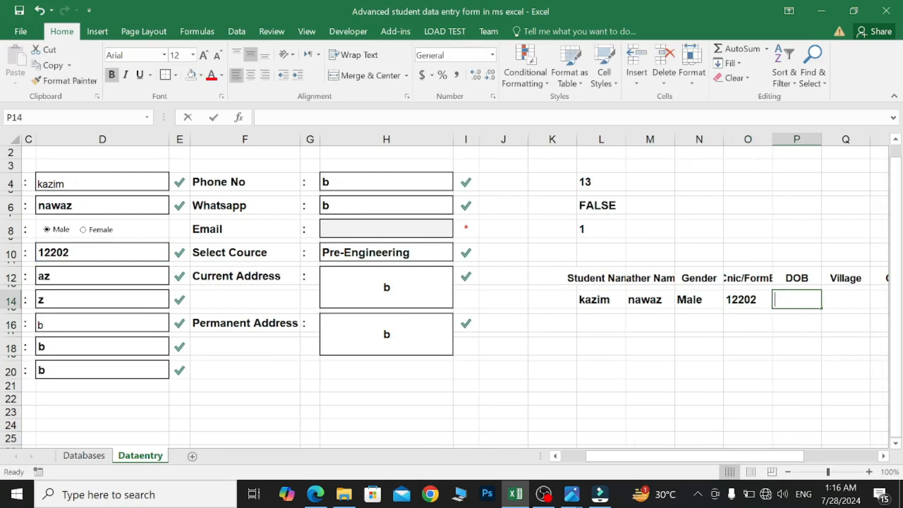
text(=)
click(108, 276)
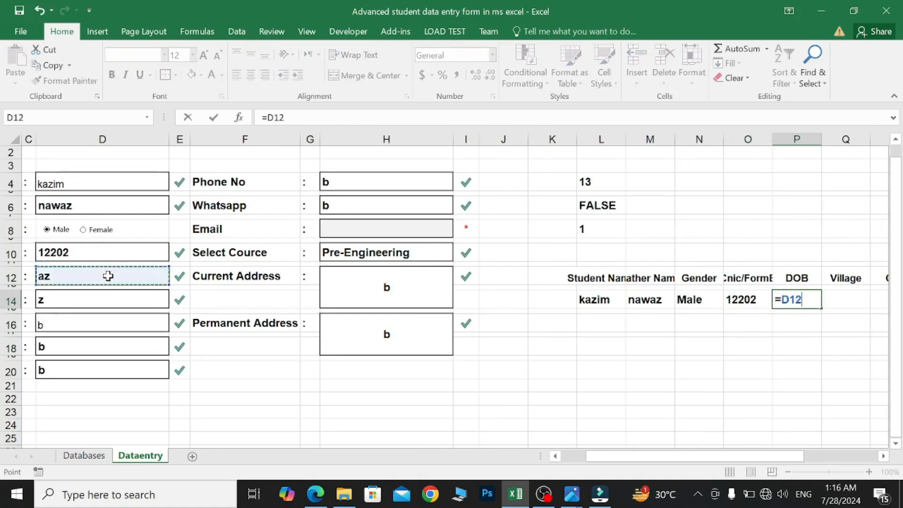
key(Return)
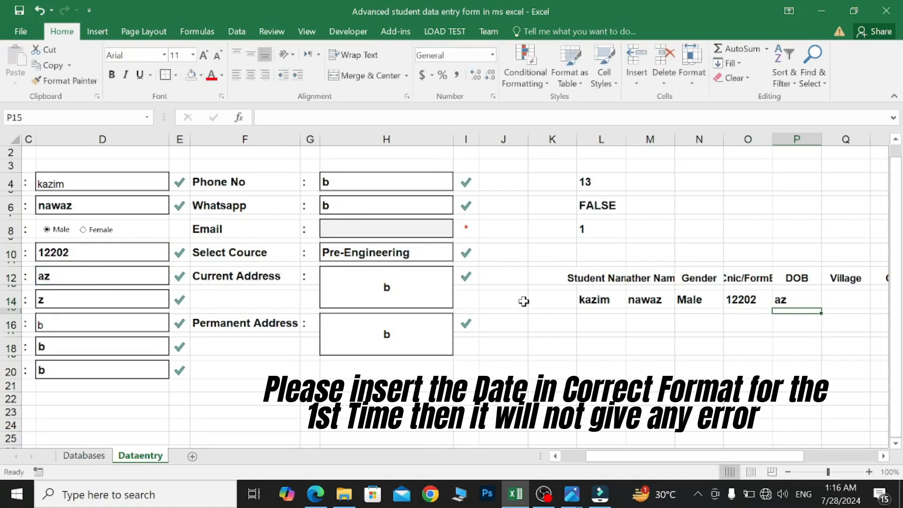
- Link Q14 to the Village field D14 and R14 to the City field D16
click(839, 299)
text(=)
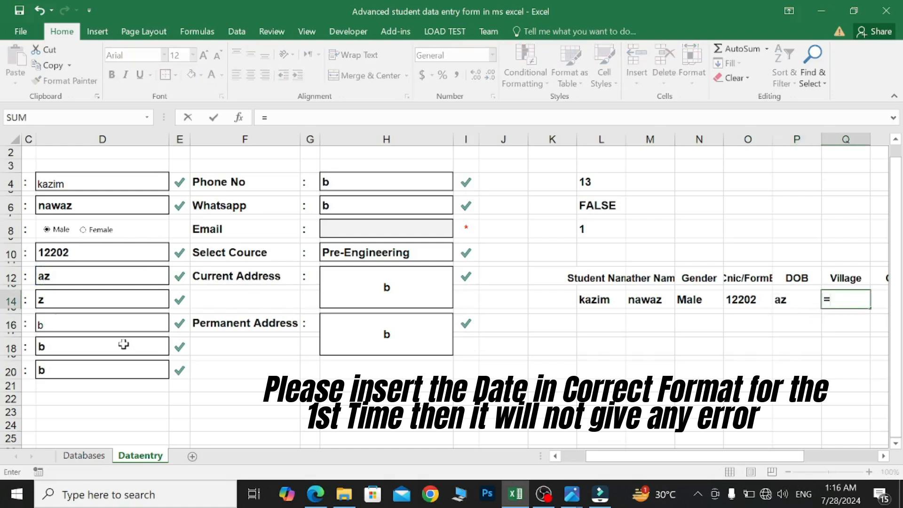
scroll(87, 323, left, 2)
click(214, 301)
key(Return)
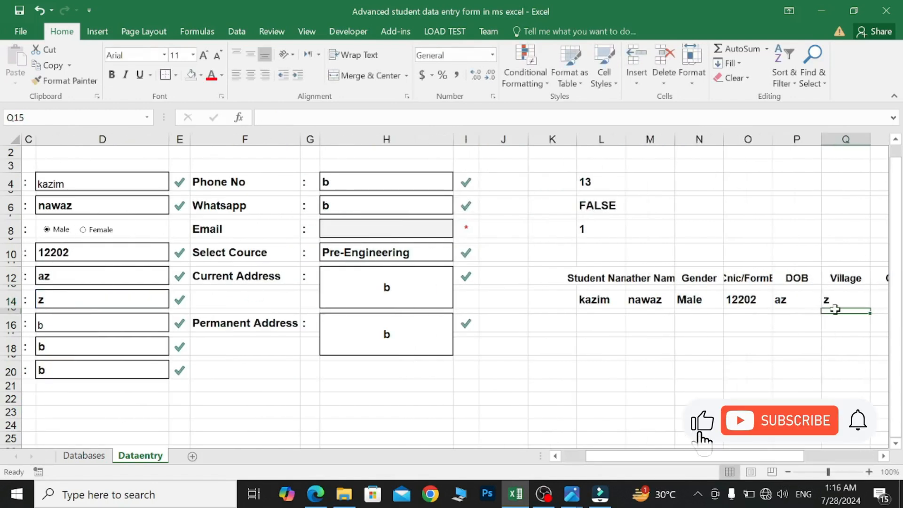
scroll(835, 309, right, 2)
scroll(833, 308, left, 1)
click(867, 302)
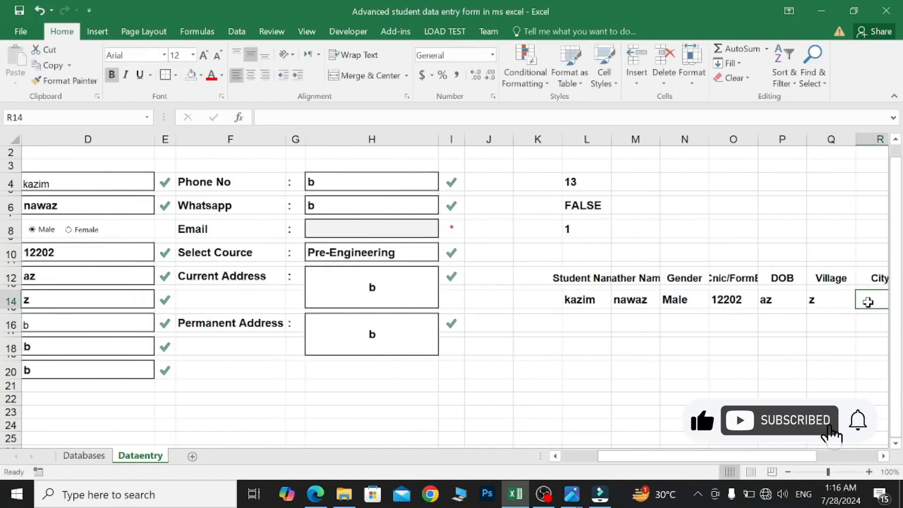
text(=)
scroll(466, 324, left, 3)
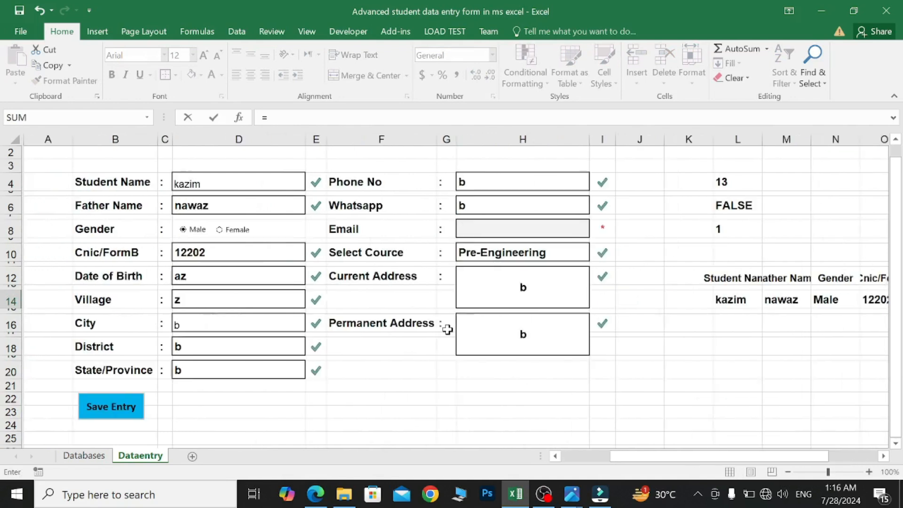
click(241, 324)
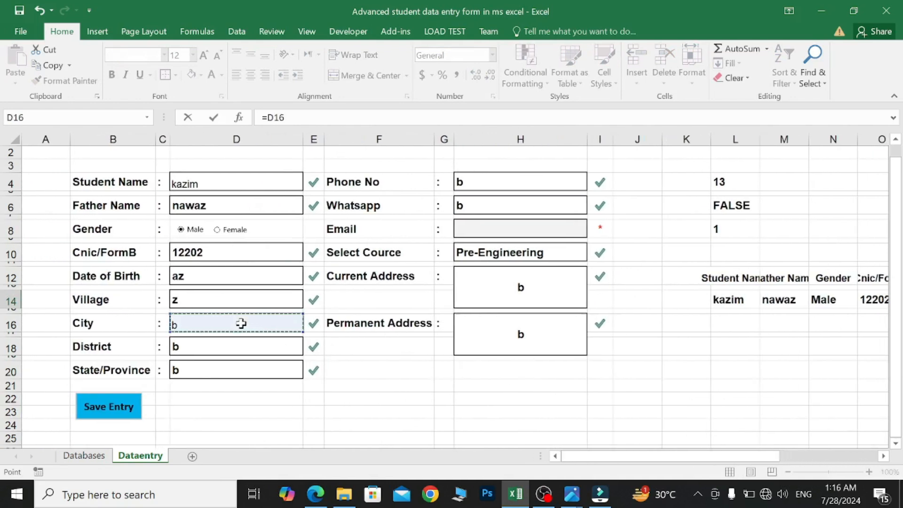
key(Return)
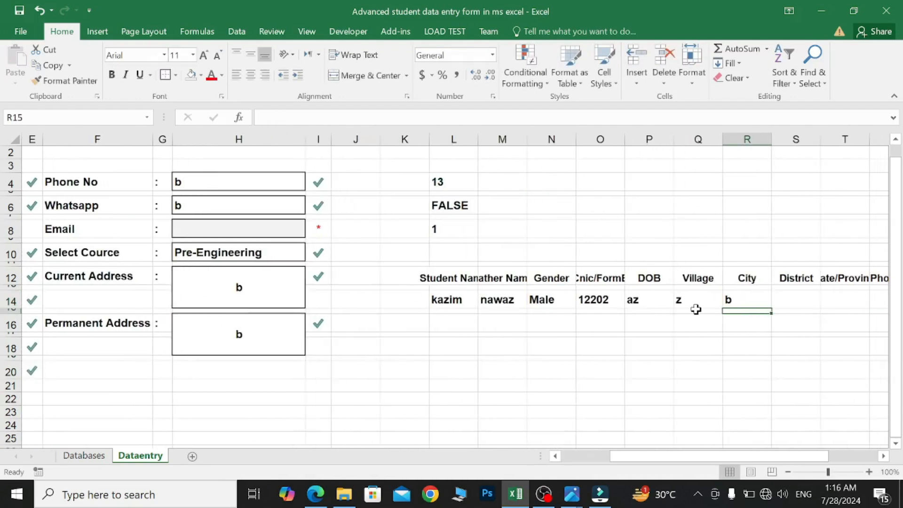
- Link S14 to the District field D18
click(796, 296)
text(=)
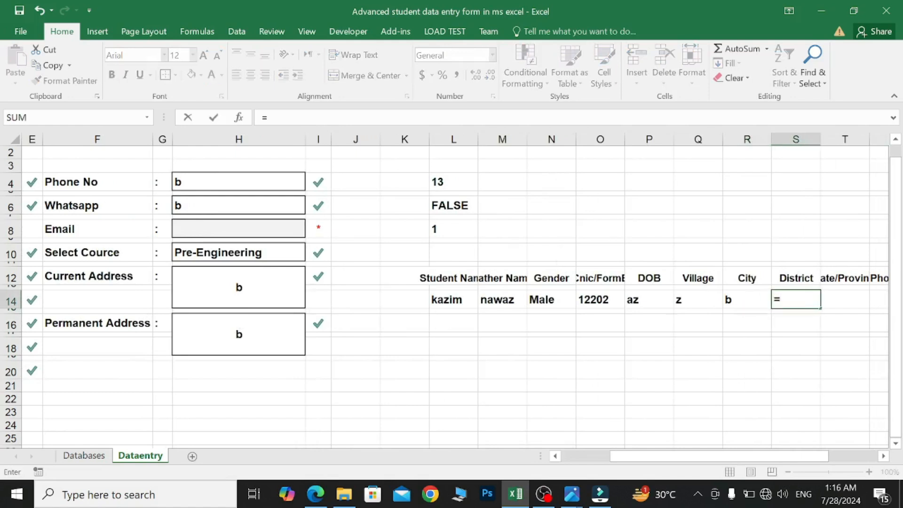
scroll(559, 329, left, 5)
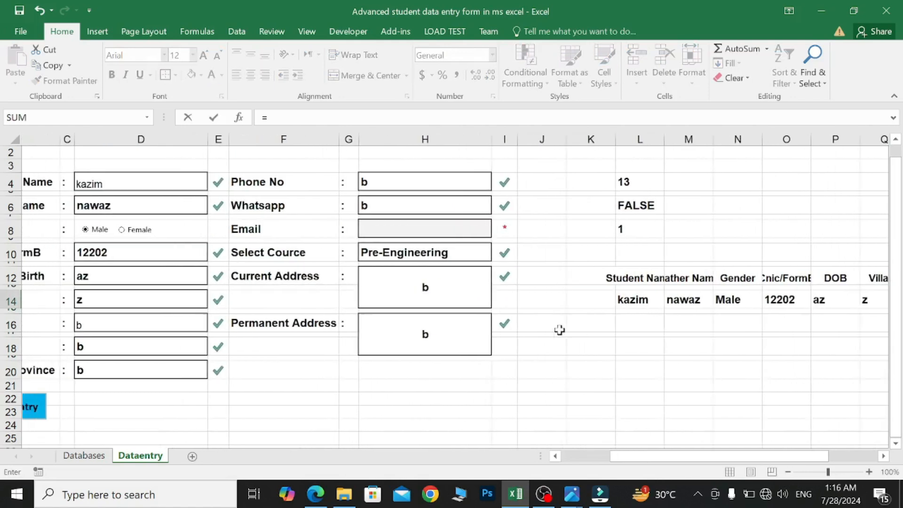
click(212, 347)
key(ctrl+Return)
key(Return)
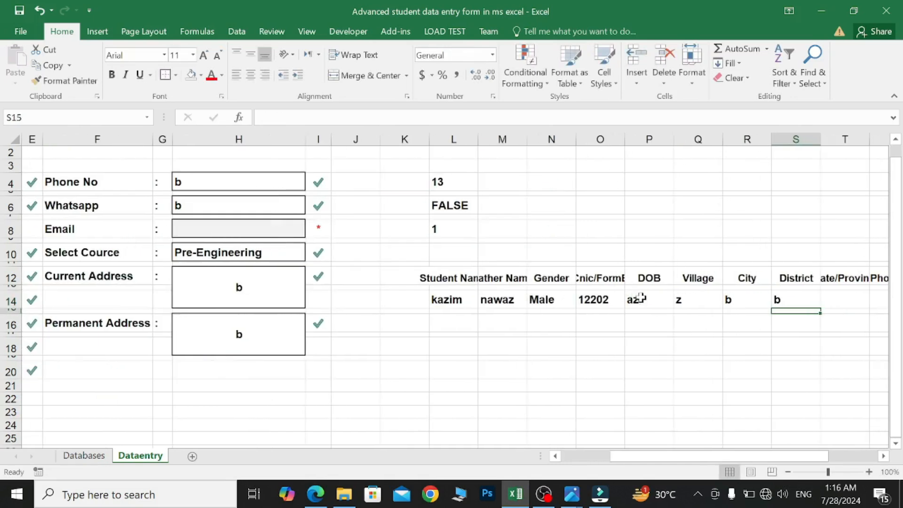
- Link T14 to the State/Province field D20 and U14 to the Phone No field
scroll(712, 302, right, 2)
scroll(713, 305, right, 1)
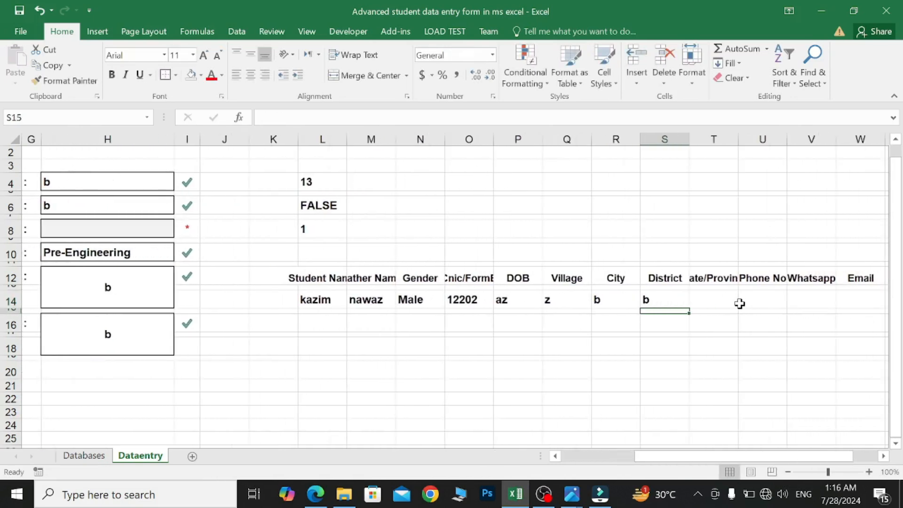
click(711, 302)
text(=)
scroll(470, 345, left, 6)
click(246, 370)
key(Tab)
text(=)
scroll(428, 301, left, 2)
click(215, 182)
key(Return)
- Enter 111 as a test value in the form's Email field
click(799, 304)
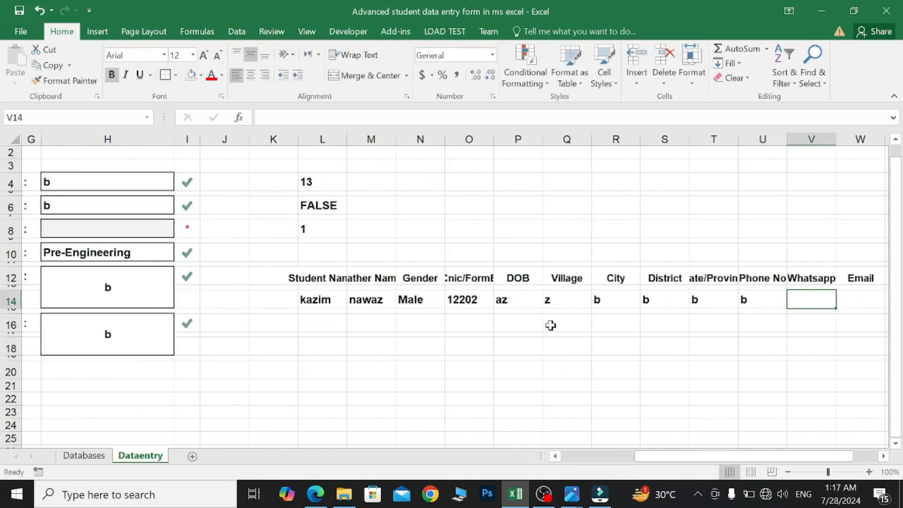
scroll(550, 325, left, 1)
click(162, 208)
key(Return)
scroll(481, 297, right, 1)
click(94, 229)
text(111)
- Start linking the row 14 Email column to the Email field
click(804, 298)
text(=)
click(148, 231)
key(Return)
click(853, 300)
text(=)
- Link V14 to the Whatsapp field H6 and W14 to the Email field H8
scroll(530, 324, right, 1)
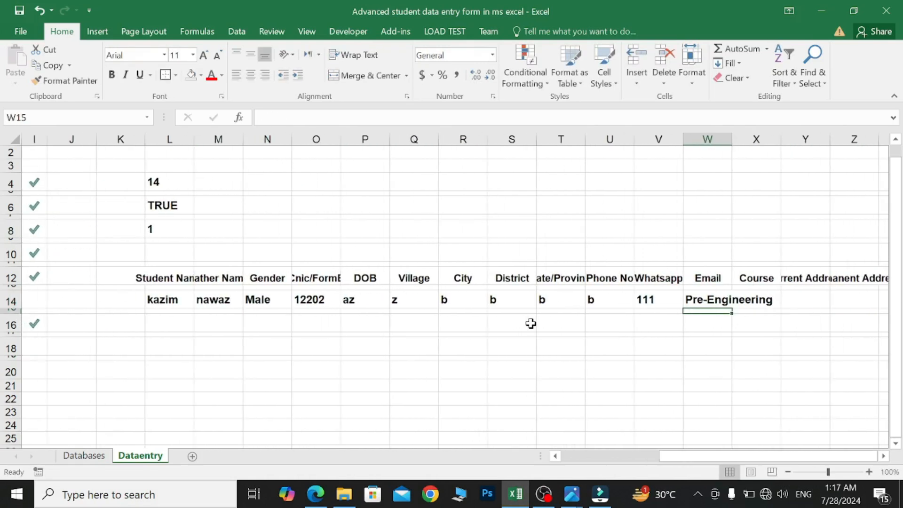
click(670, 304)
text(=)
scroll(541, 282, left, 2)
click(245, 207)
key(Return)
click(859, 302)
text(=)
click(241, 231)
key(Return)
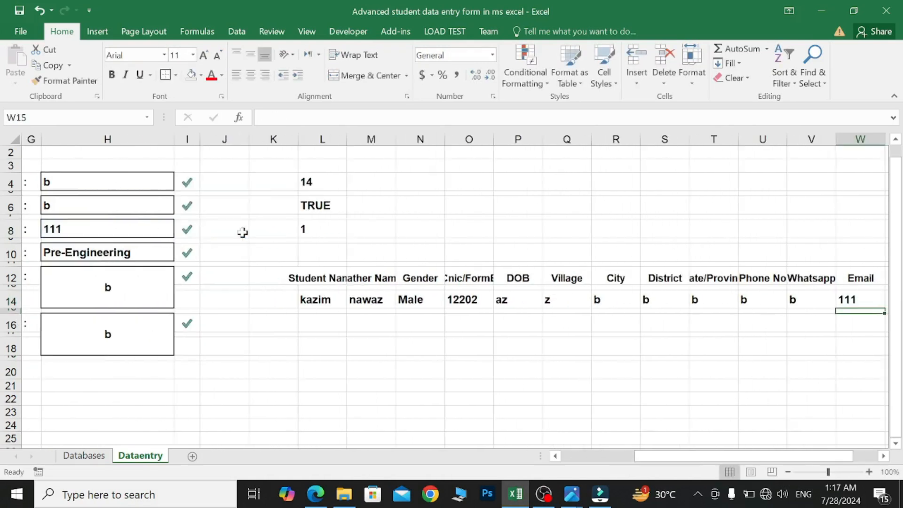
- Link X14 to the Course field H10
click(756, 301)
text(=)
scroll(541, 329, left, 2)
click(372, 253)
key(Return)
- Link Y14 to Current Address H12 and Z14 to Permanent Address H16
click(779, 299)
text(=)
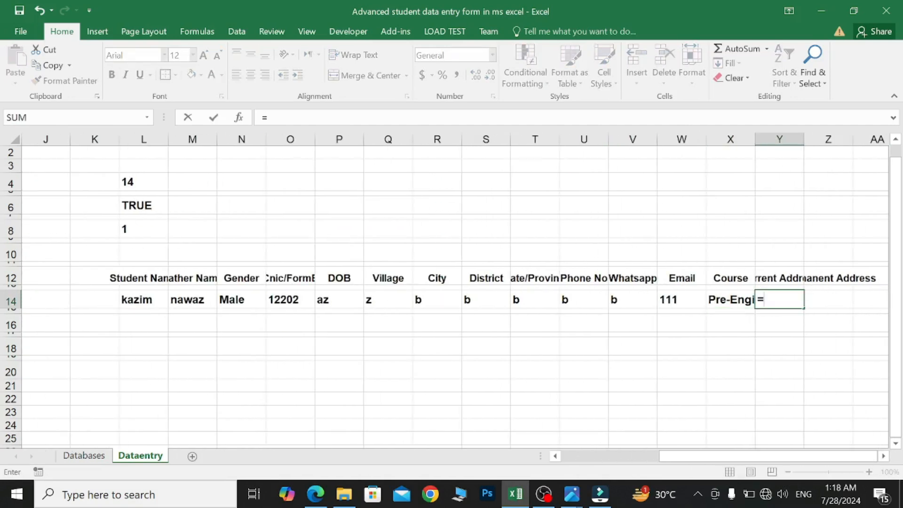
click(372, 287)
key(Return)
click(853, 299)
text(=)
scroll(171, 334, left, 2)
click(172, 334)
key(Return)
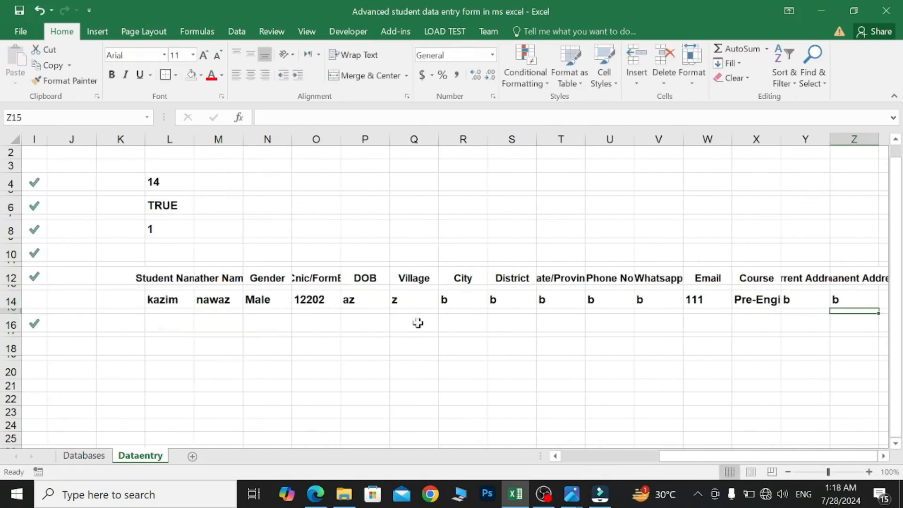
scroll(596, 321, right, 1)
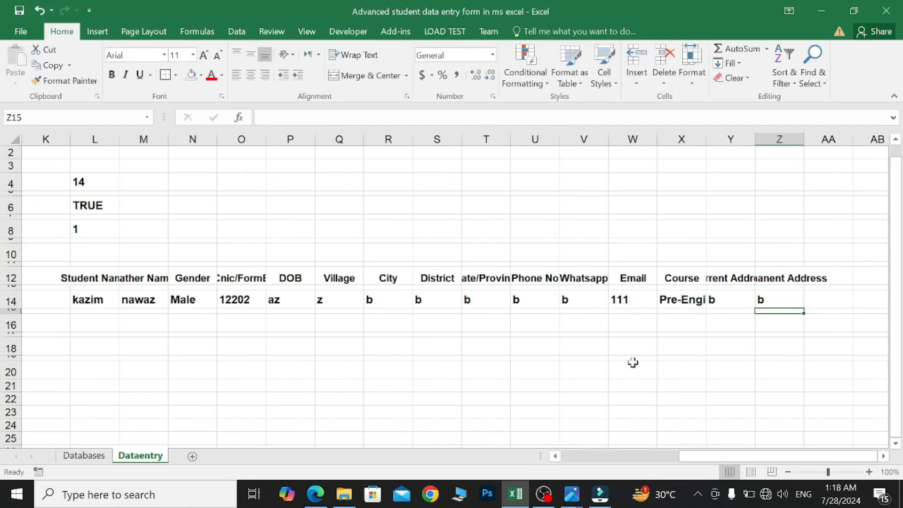
scroll(633, 362, left, 5)
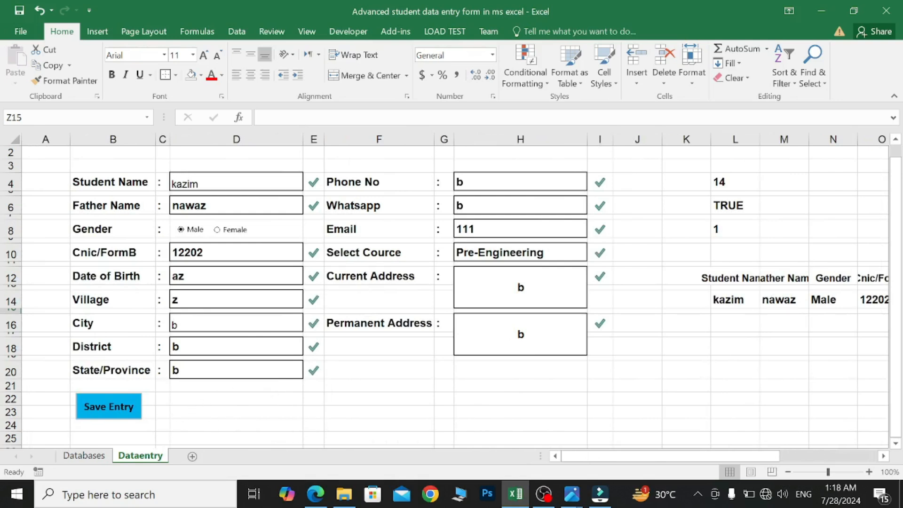
- Check the Databases sheet headers, return to the Dataentry form, and show the Developer ribbon
click(202, 412)
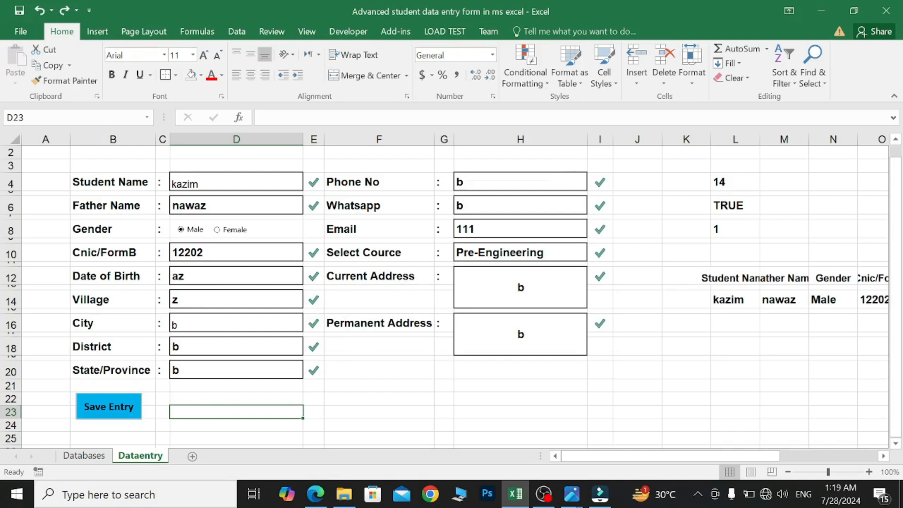
click(85, 455)
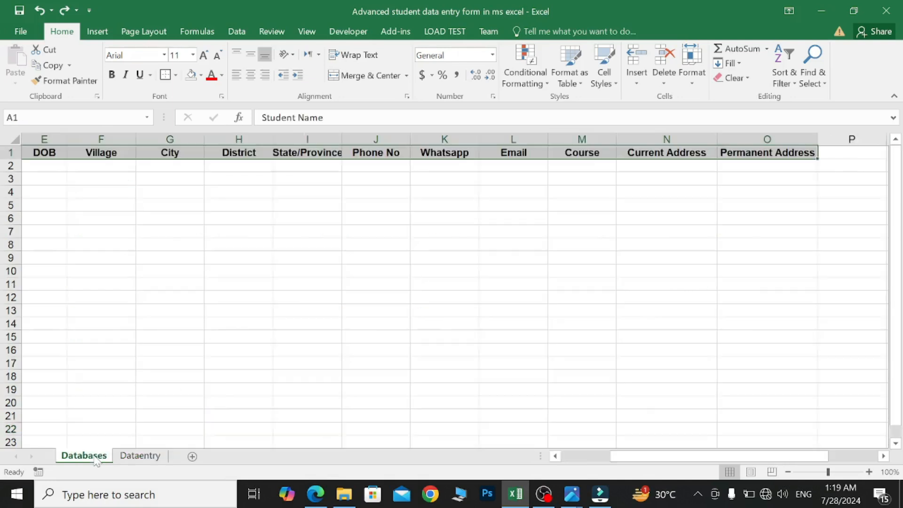
click(151, 456)
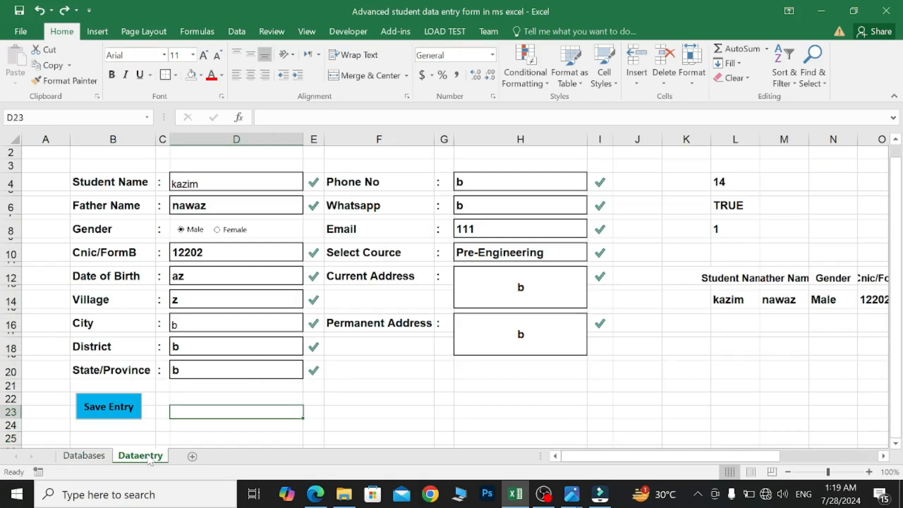
click(358, 32)
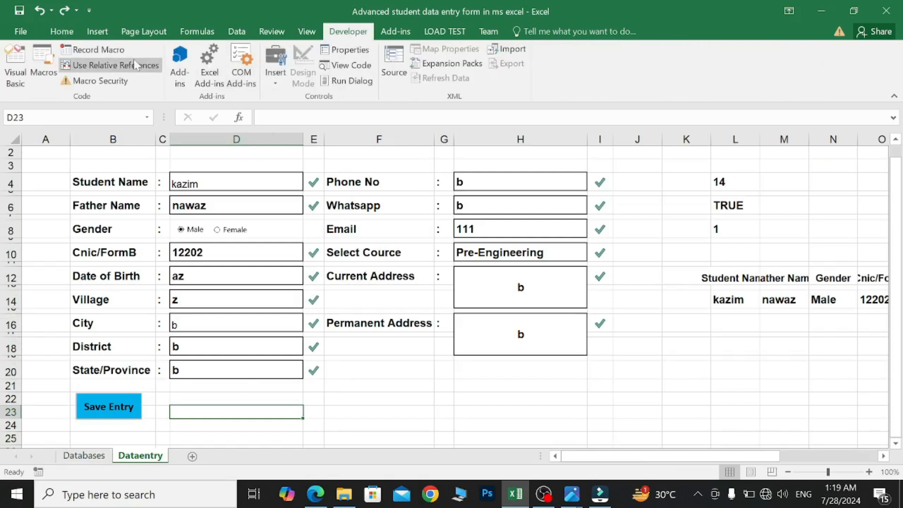
- Start recording a macro named dataentry and select the entry row L14:Z14
click(119, 52)
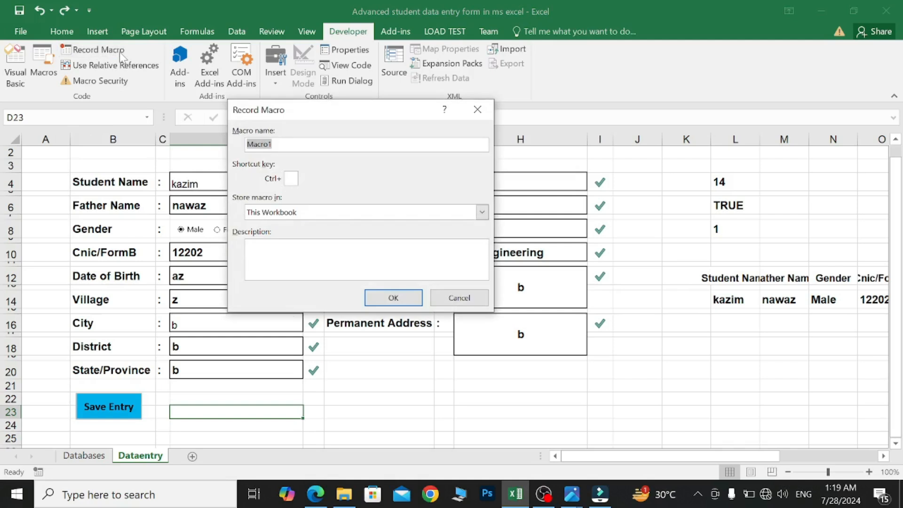
key(BackSpace)
text(dataentry)
click(401, 298)
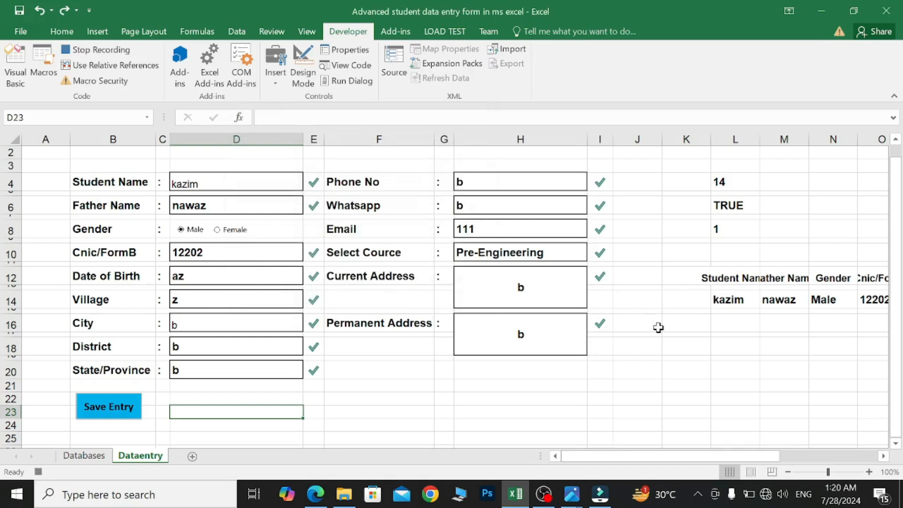
scroll(658, 328, right, 7)
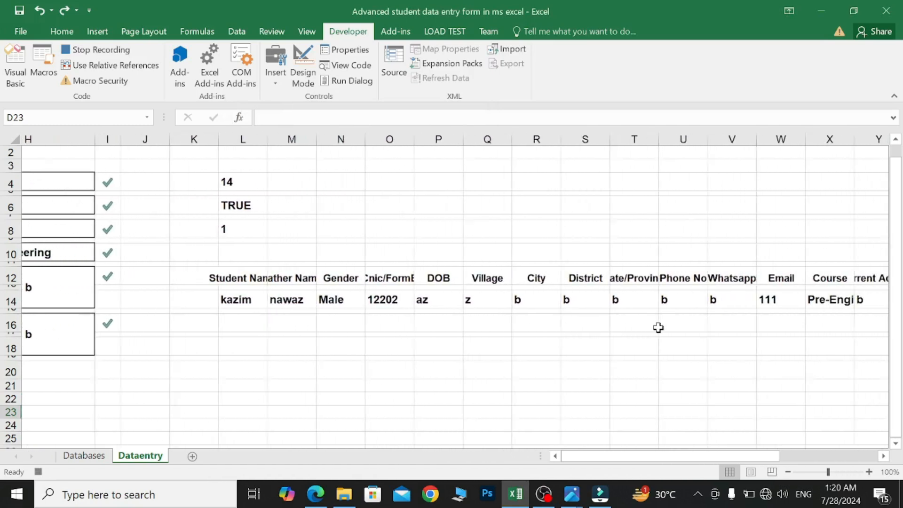
scroll(658, 328, right, 2)
drag(127, 291, 639, 299)
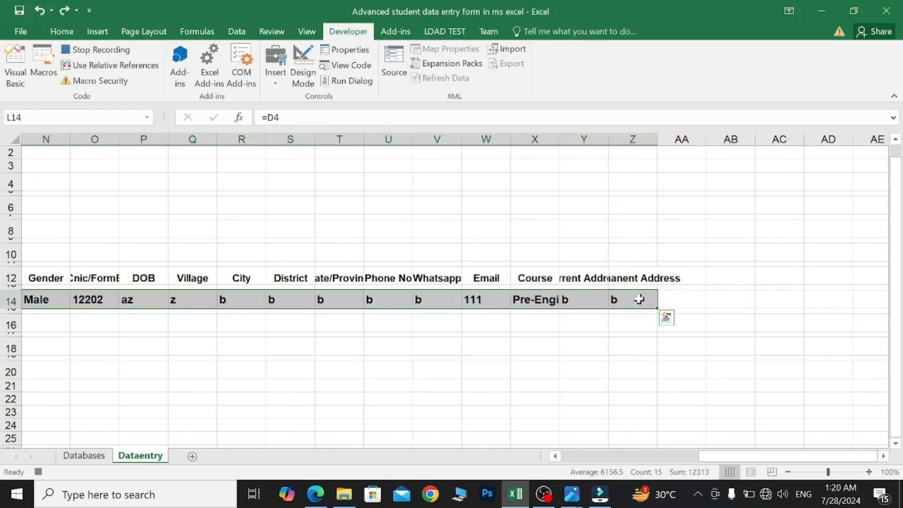
- Copy the entry row and switch to the Databases sheet
key(ctrl+c)
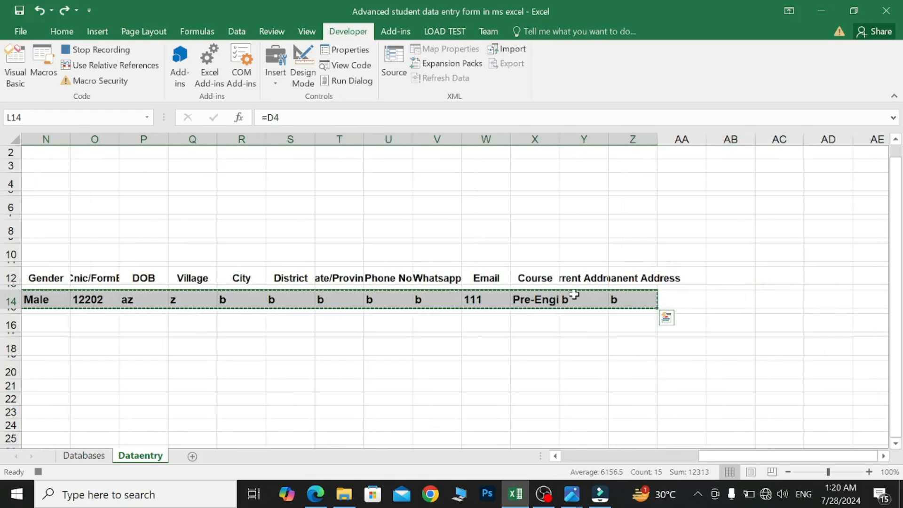
scroll(574, 294, left, 3)
scroll(574, 295, left, 3)
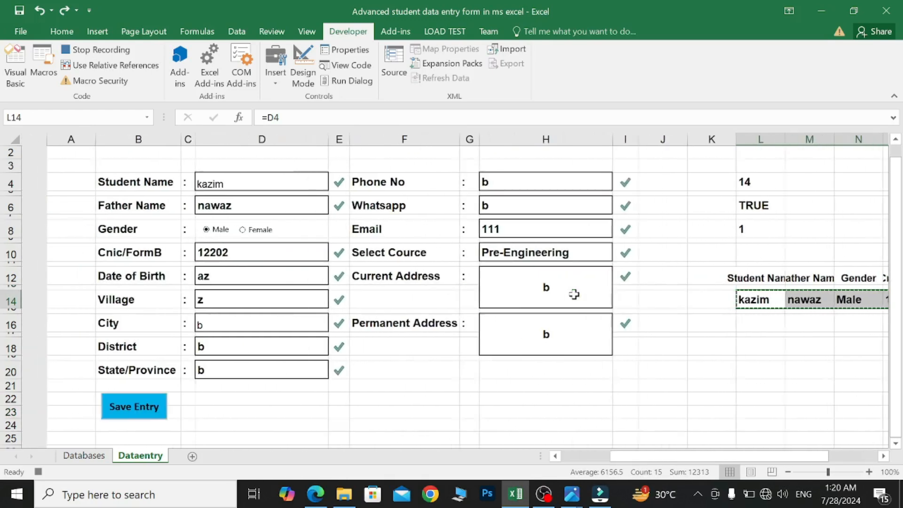
click(91, 457)
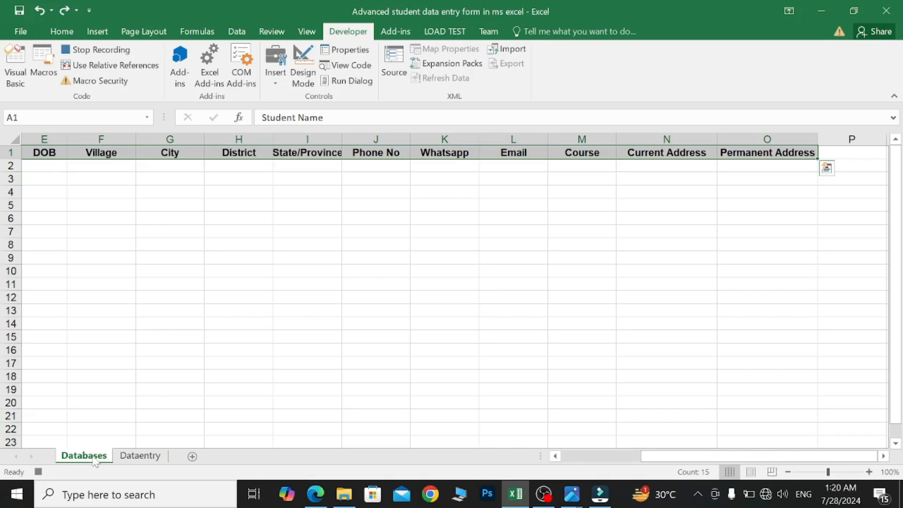
- Navigate to the Student Name header with Ctrl+arrows, turn on relative references, and select A2
scroll(554, 391, right, 2)
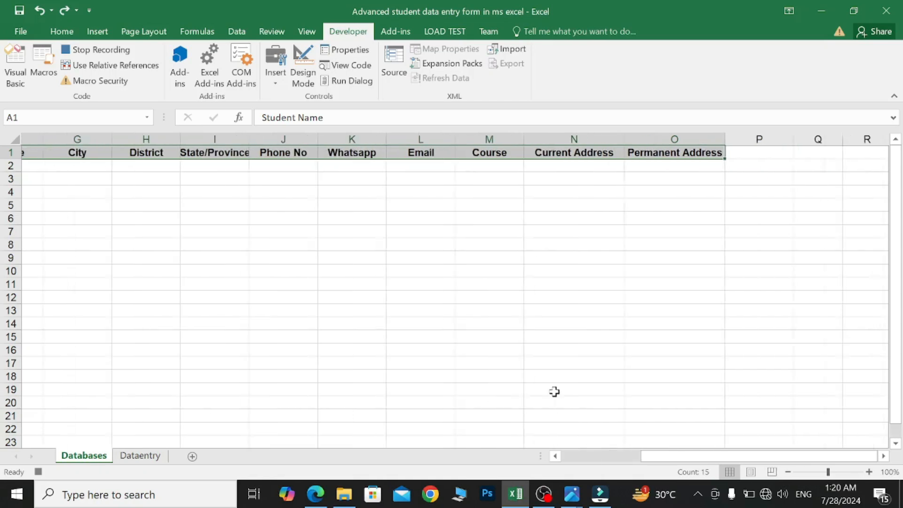
click(739, 152)
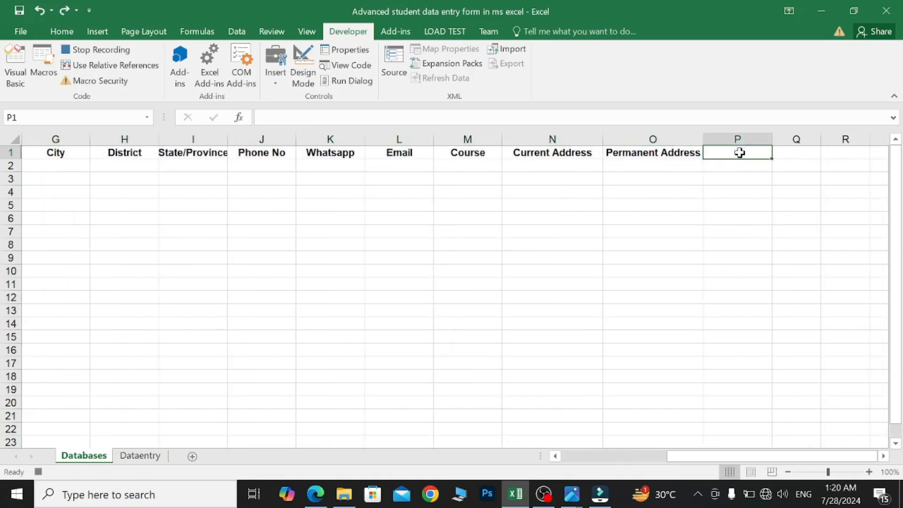
click(796, 153)
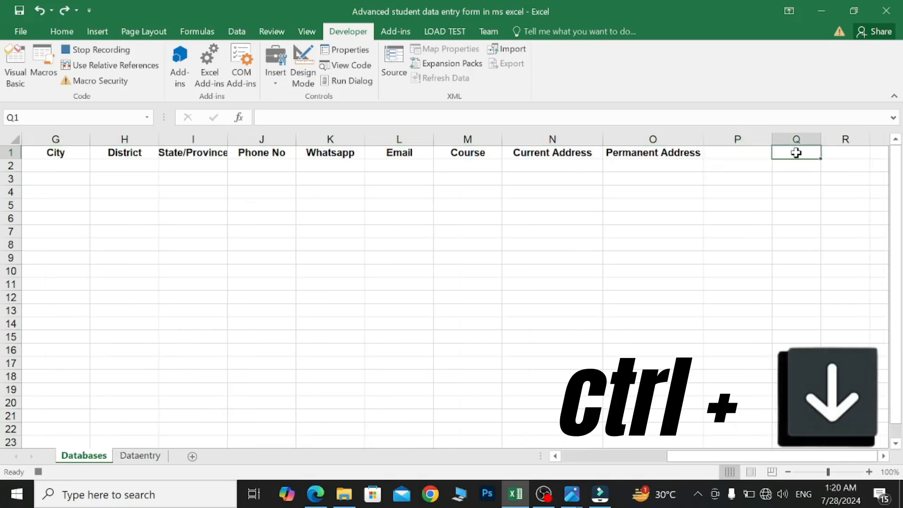
key(ctrl+Down)
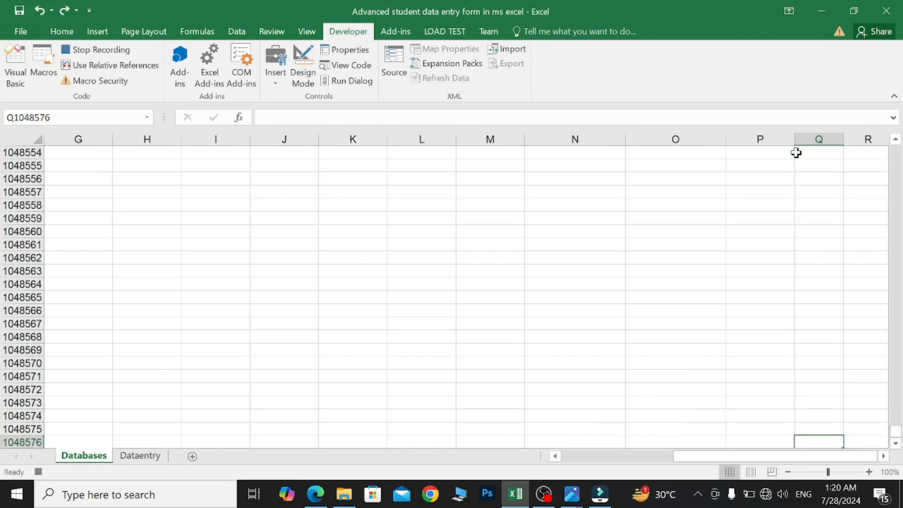
key(ctrl+Left)
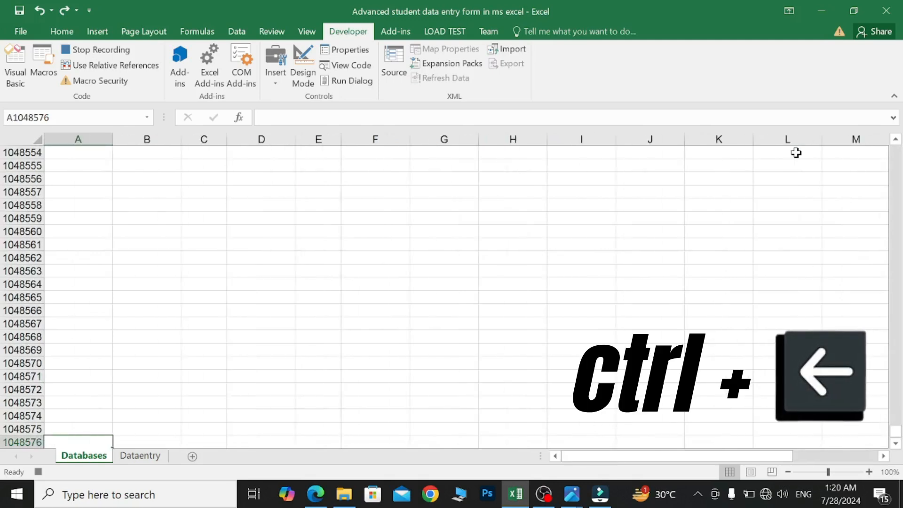
key(ctrl+Up)
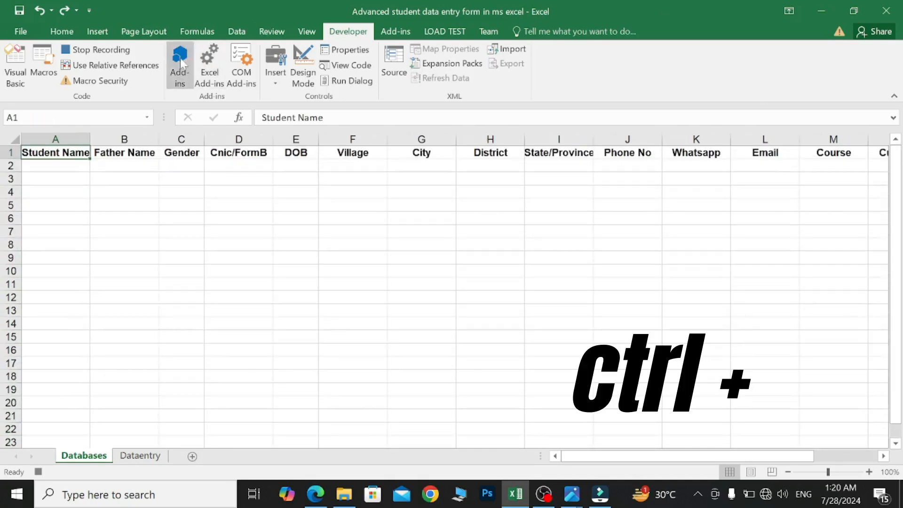
click(124, 69)
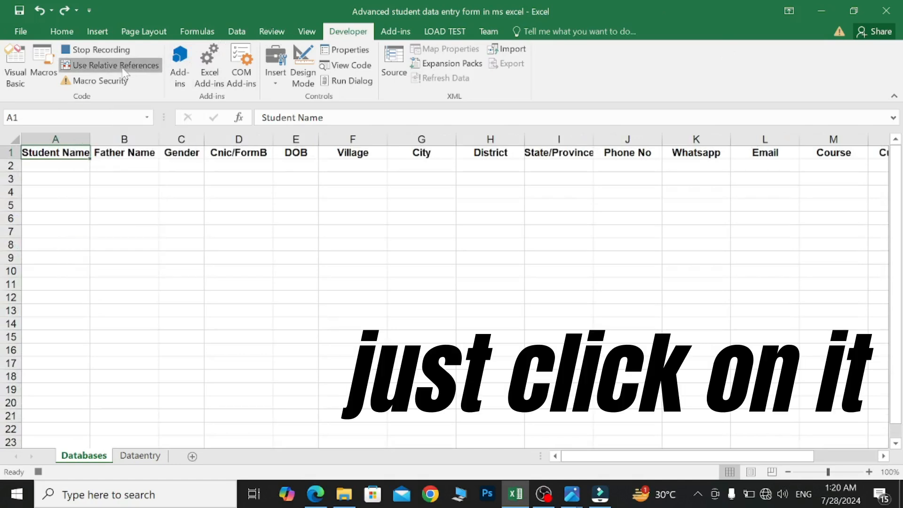
click(64, 164)
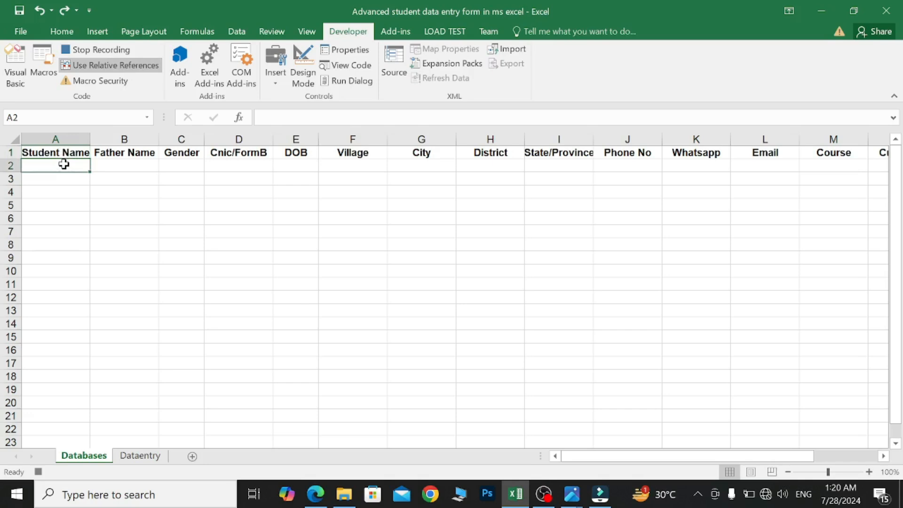
- Paste Special the copied entry as values only into A2 of Databases
key(ctrl+alt+v)
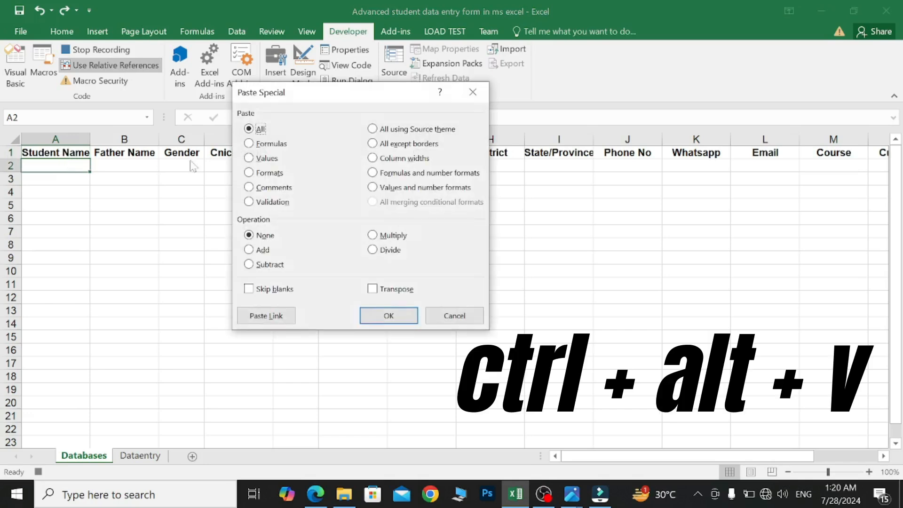
click(250, 159)
click(388, 315)
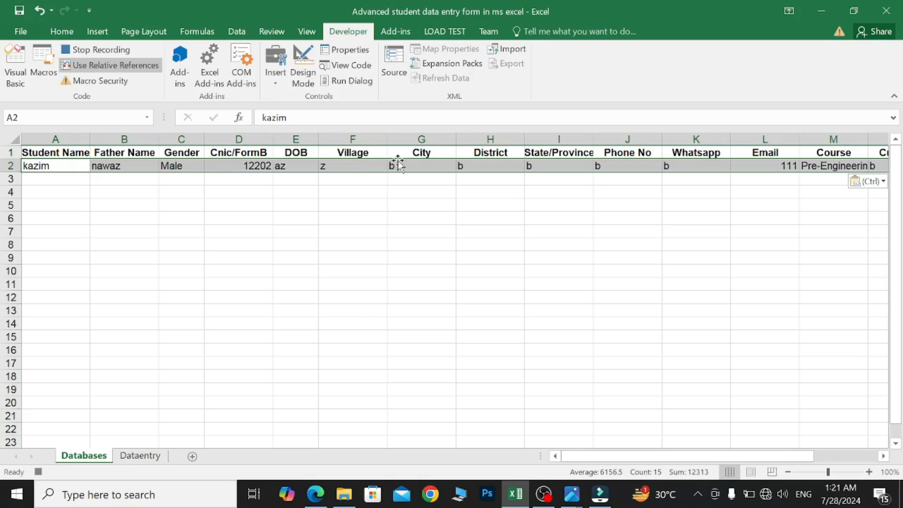
- Middle-align and centre row 2, and format the DOB cell E2 as Short Date
click(61, 31)
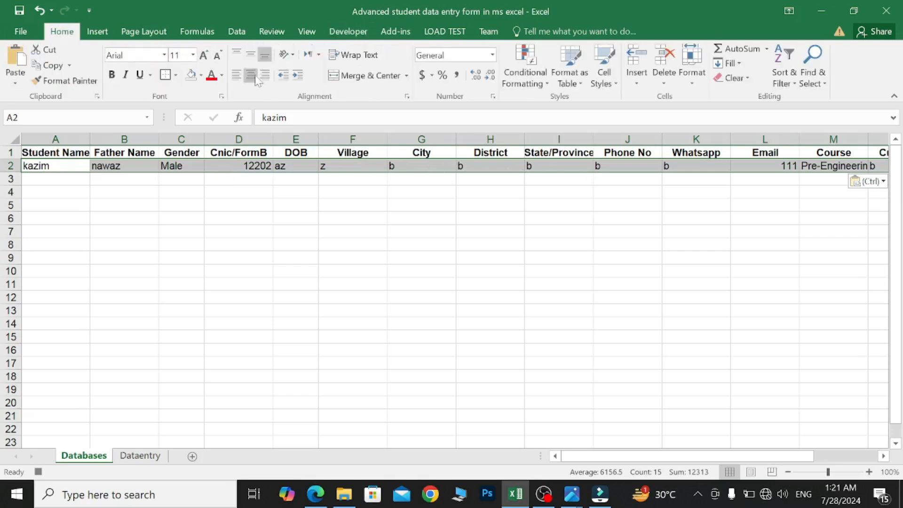
click(253, 55)
click(253, 75)
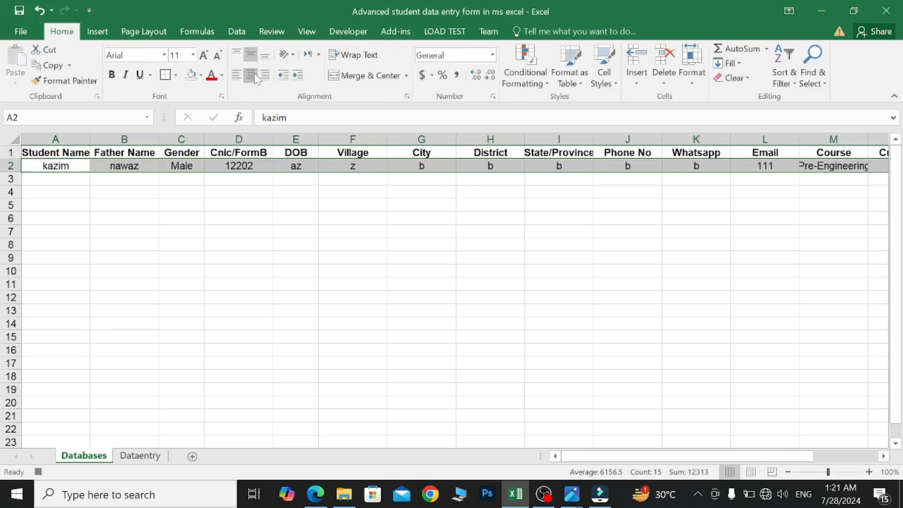
click(302, 165)
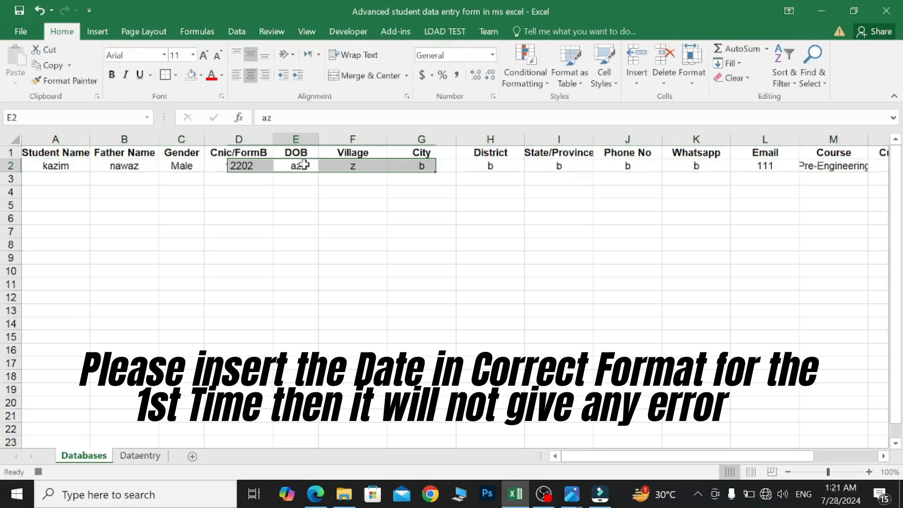
click(493, 55)
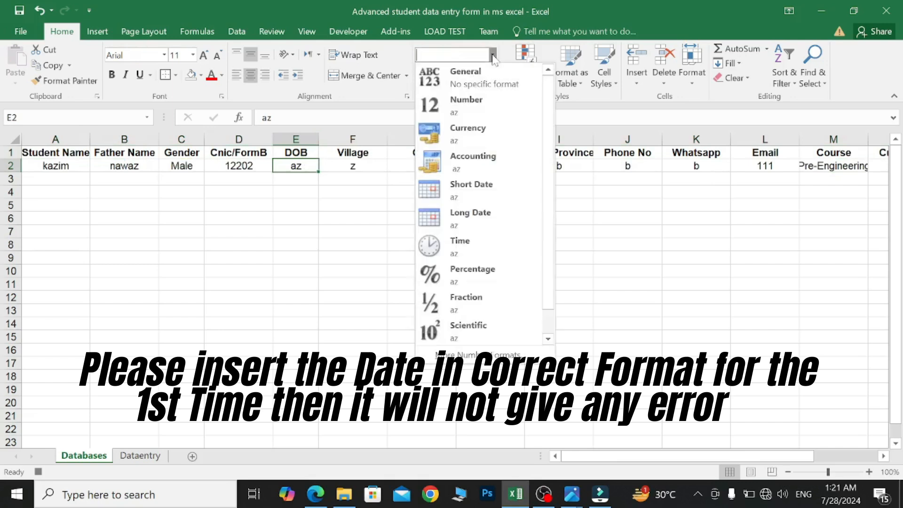
click(486, 190)
- Select P2, turn off relative references, and return to the Dataentry sheet
scroll(605, 216, right, 5)
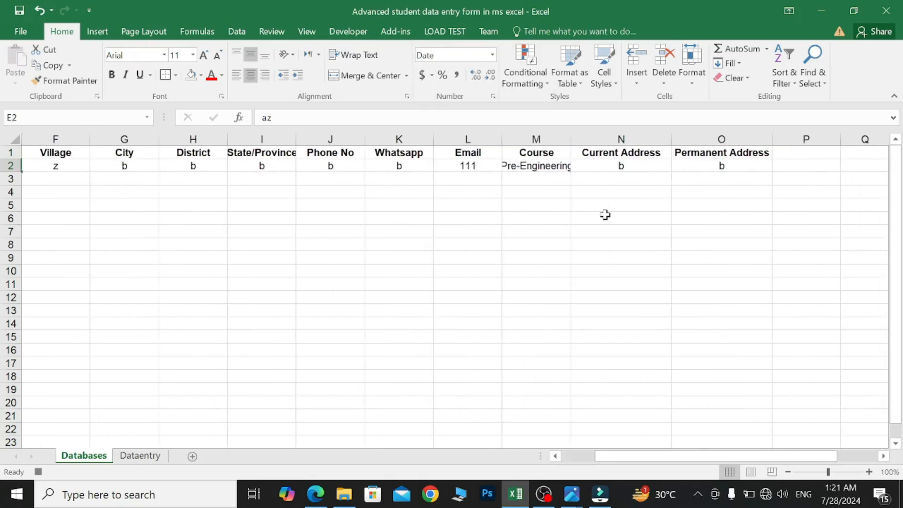
scroll(605, 215, right, 1)
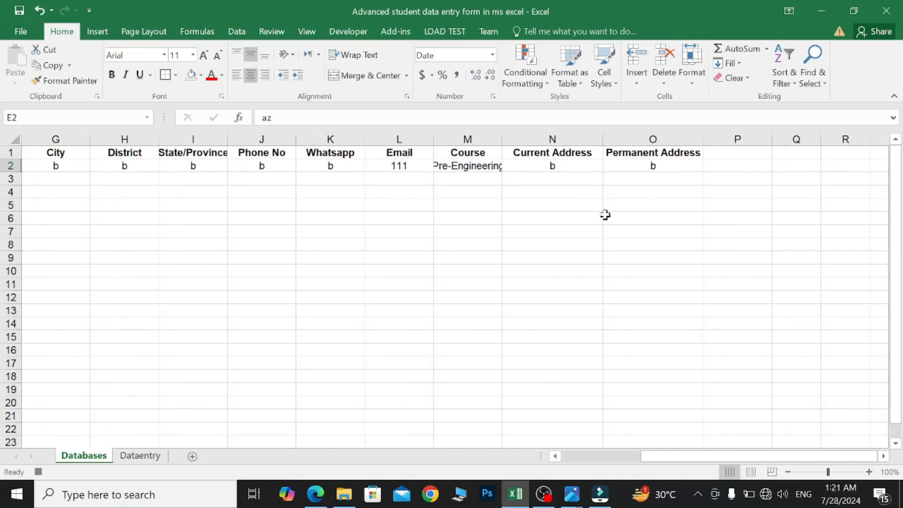
click(755, 165)
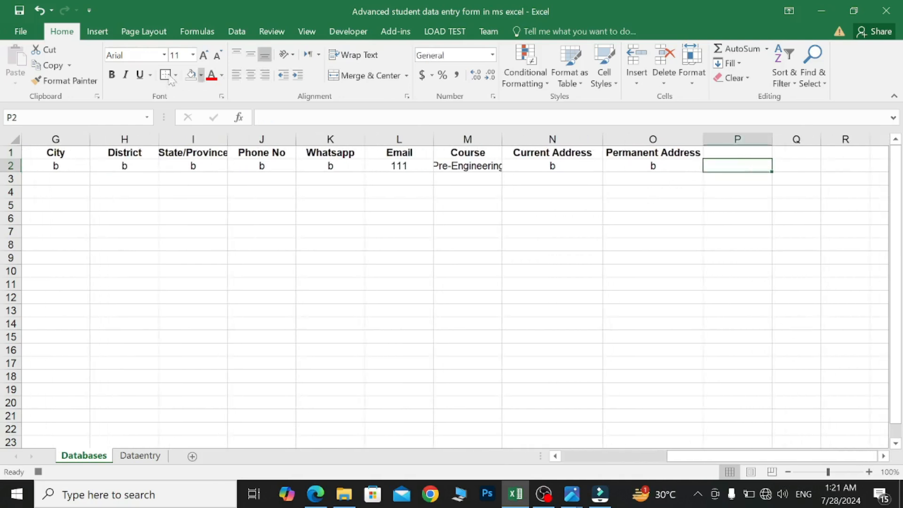
click(349, 32)
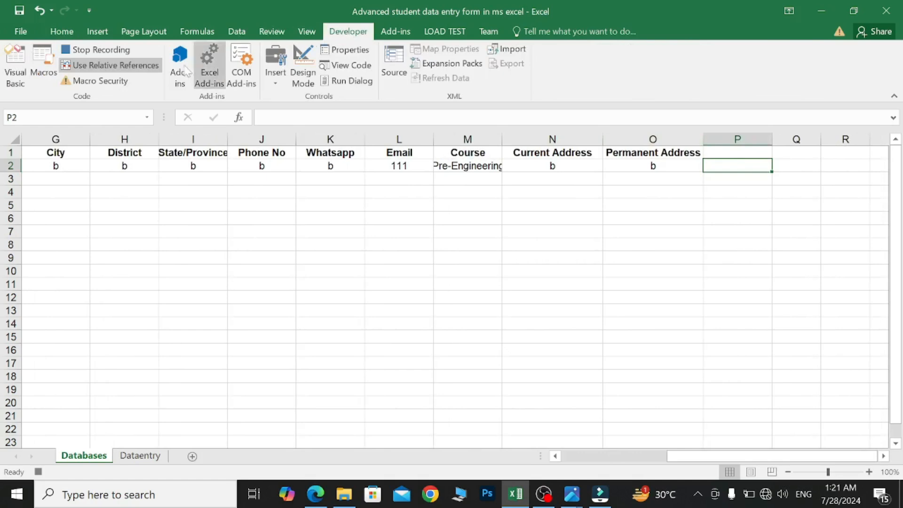
click(126, 69)
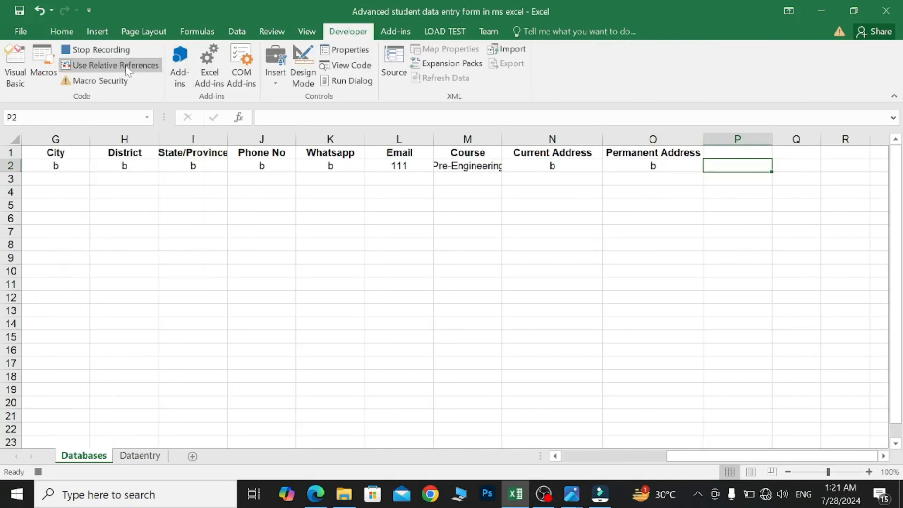
click(146, 458)
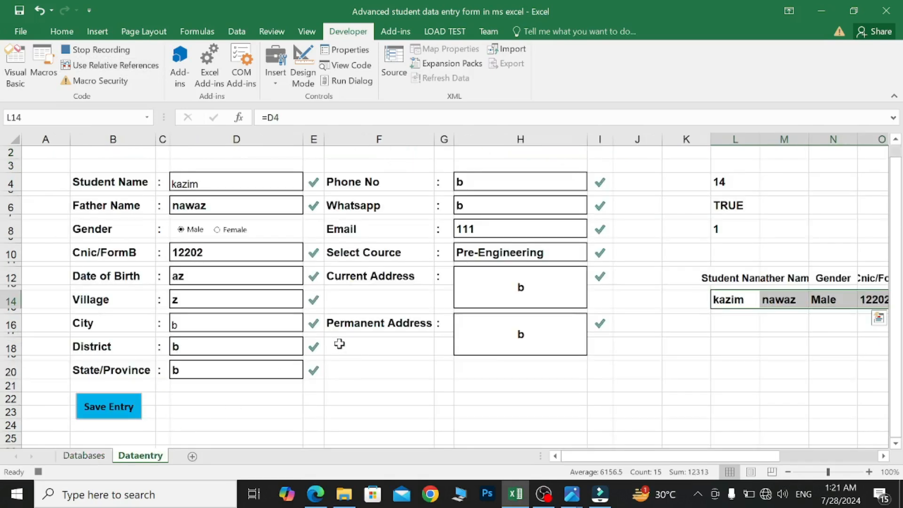
- Clear the left-column fields from Student Name through District (D4–D18)
click(237, 184)
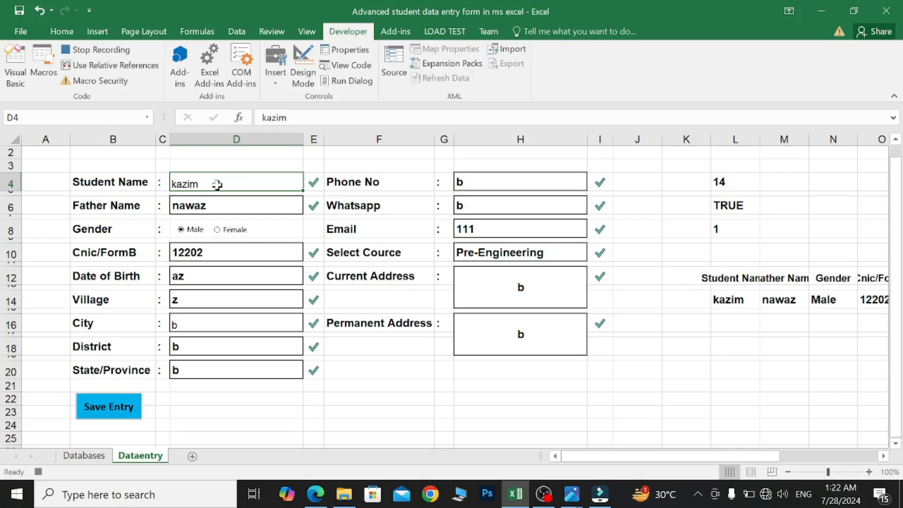
key(Delete)
click(234, 206)
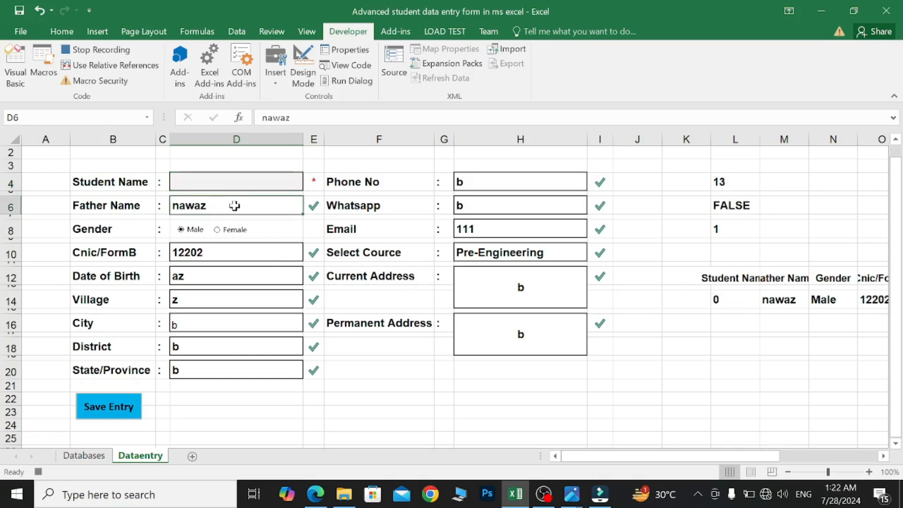
key(Delete)
click(240, 254)
key(Delete)
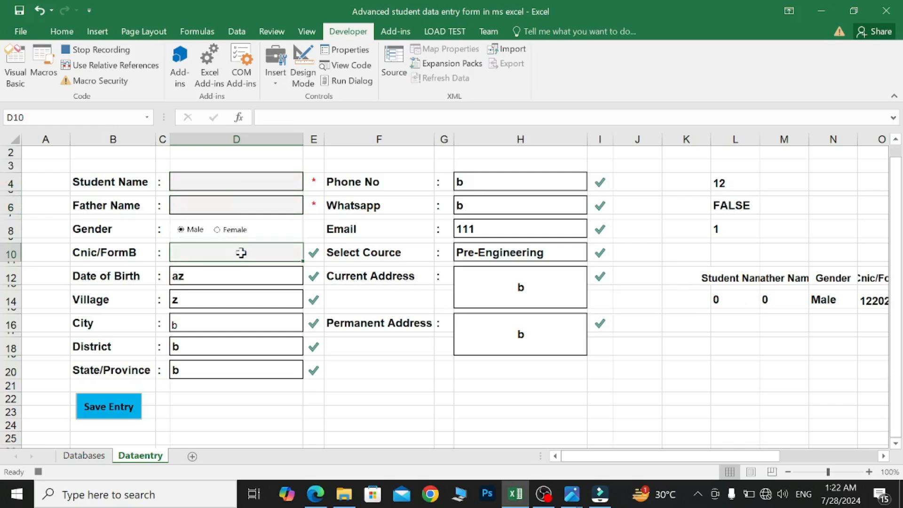
click(241, 277)
key(Delete)
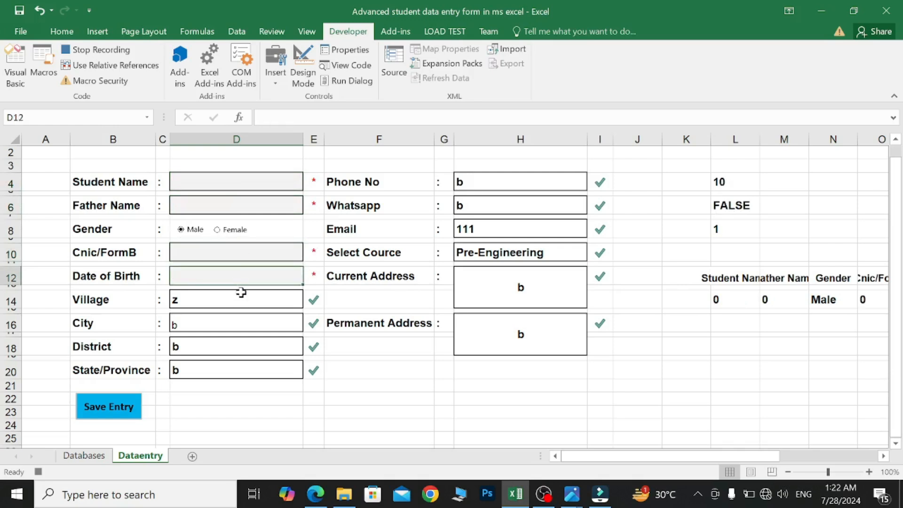
click(241, 296)
key(Delete)
click(241, 322)
key(Delete)
click(242, 347)
key(Delete)
- Clear State/Province and the H-column contact and address fields, then reselect D4
click(242, 370)
key(Delete)
click(527, 182)
key(Delete)
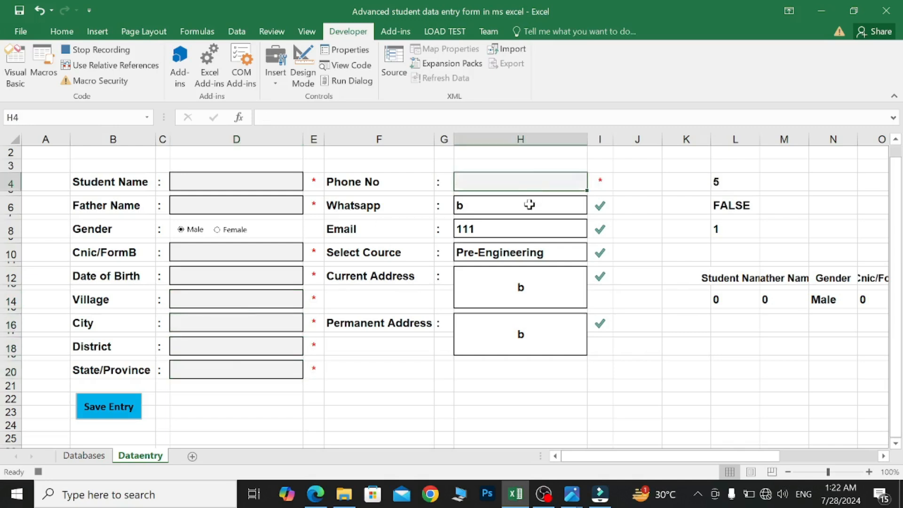
click(530, 204)
key(Delete)
click(524, 229)
key(Delete)
click(524, 252)
key(Delete)
click(524, 289)
key(Delete)
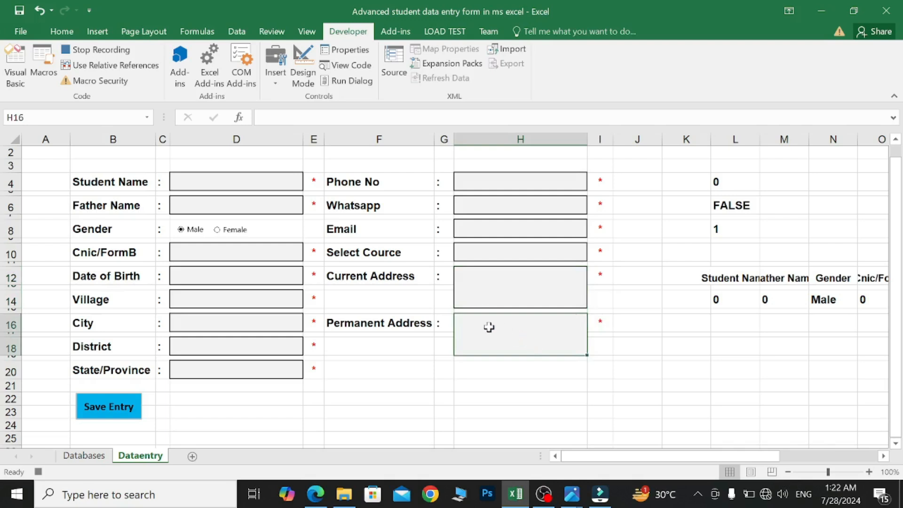
click(209, 185)
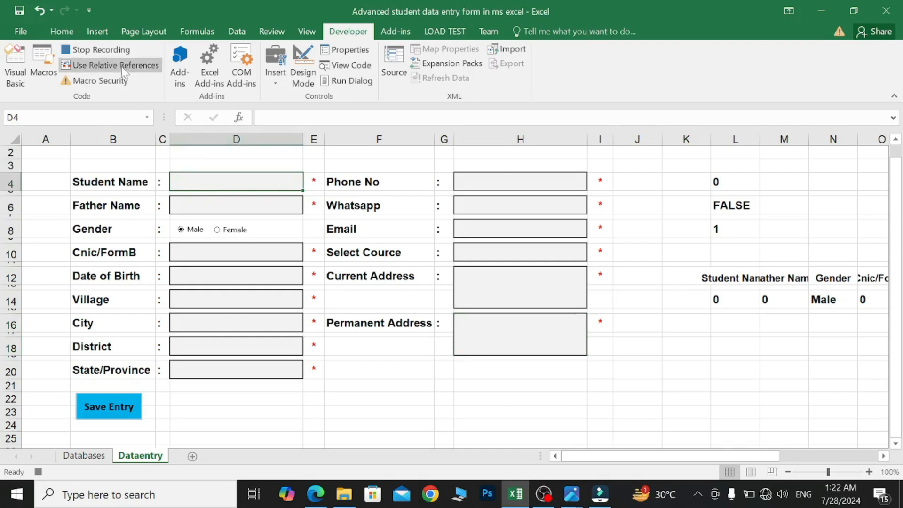
- Stop the macro recording, then enter the student's name and father's name
click(117, 52)
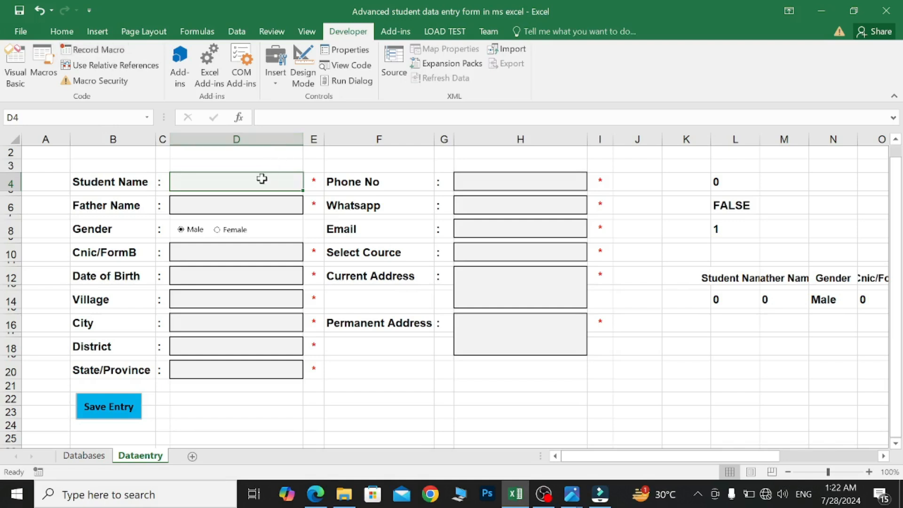
text(ah)
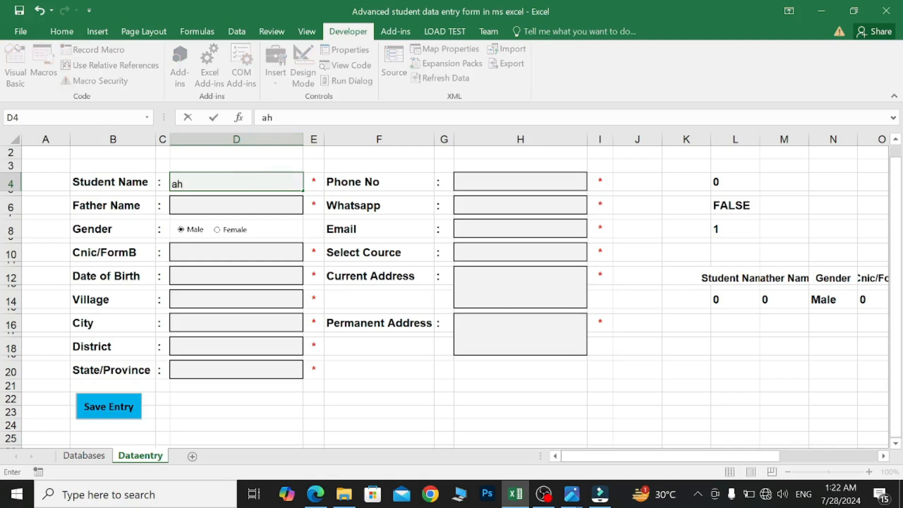
key(BackSpace)
key(BackSpace)
text(Ahm)
click(262, 203)
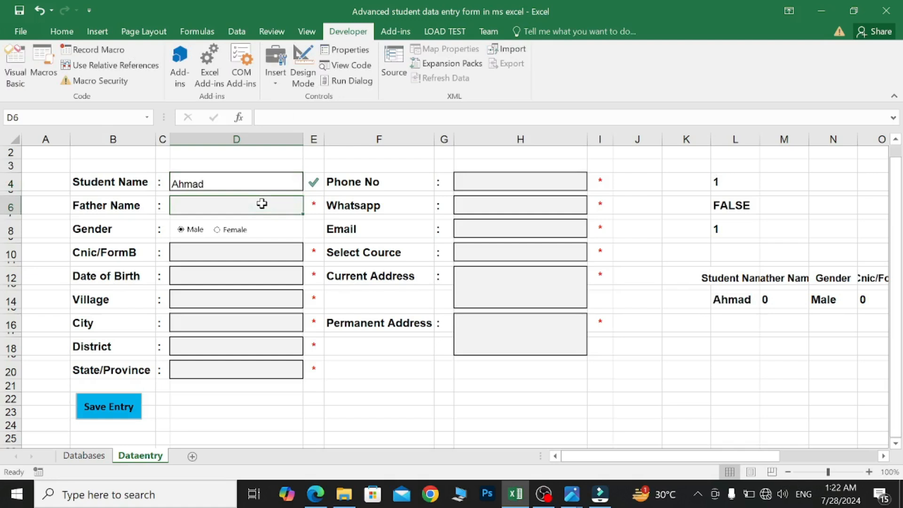
text(Ali)
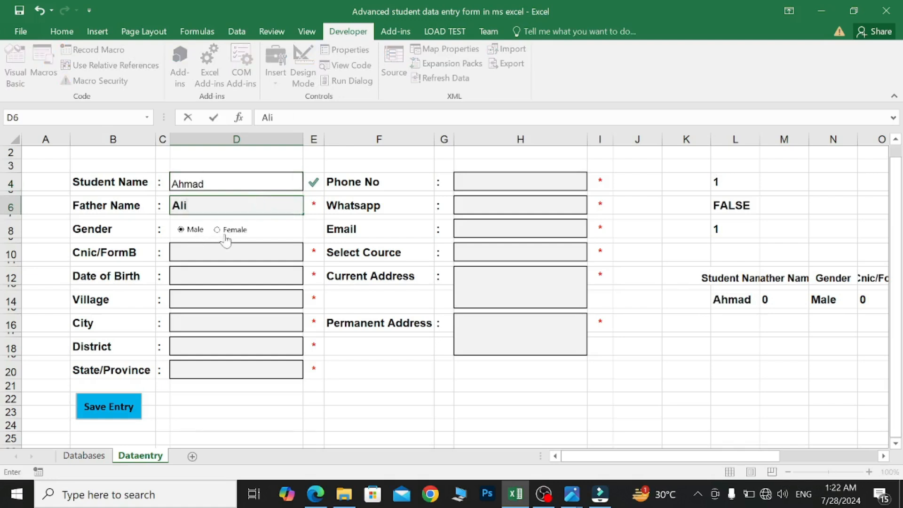
click(222, 248)
- Enter the CNIC/Form-B number, a 12/4/2019 date of birth, and the village
text(12444444)
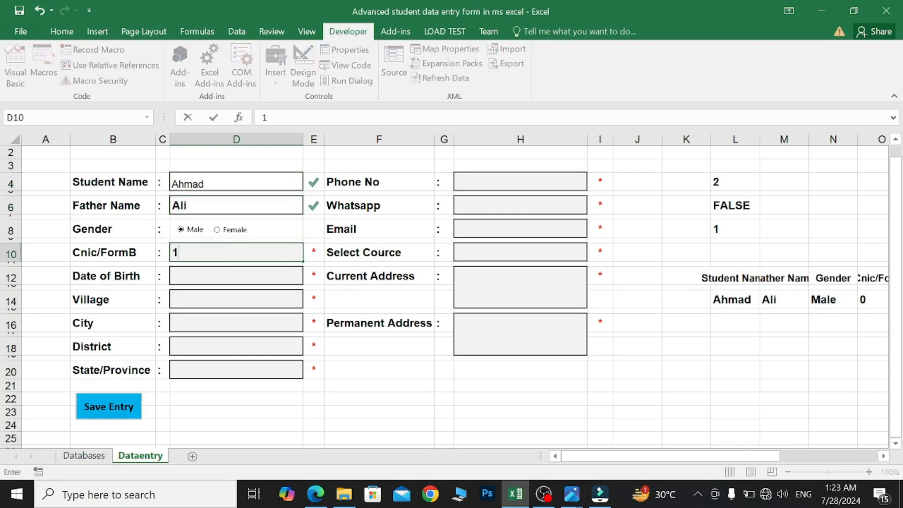
click(224, 276)
text(12)
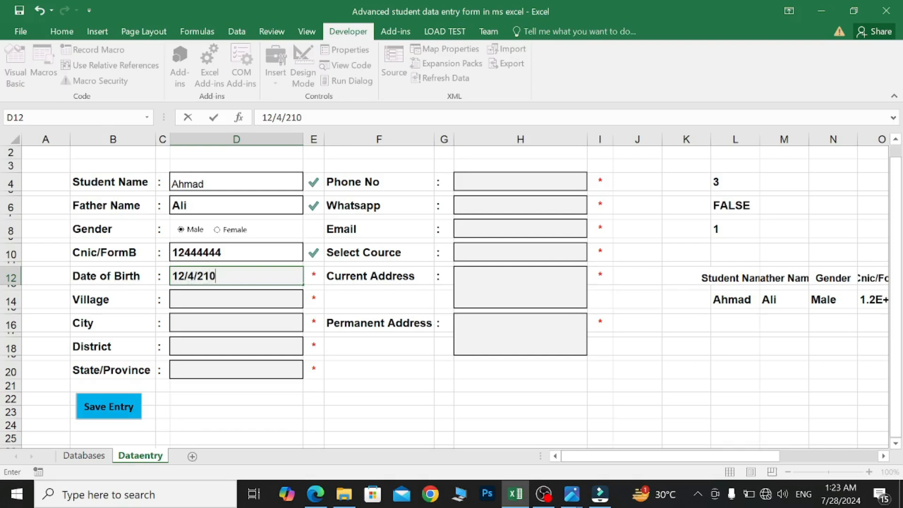
text(/4/2019)
click(223, 298)
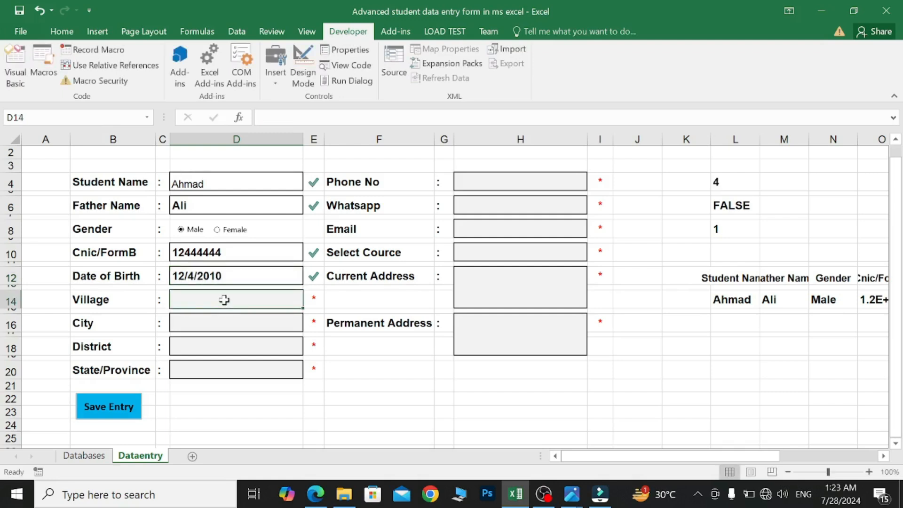
text(Dhakki)
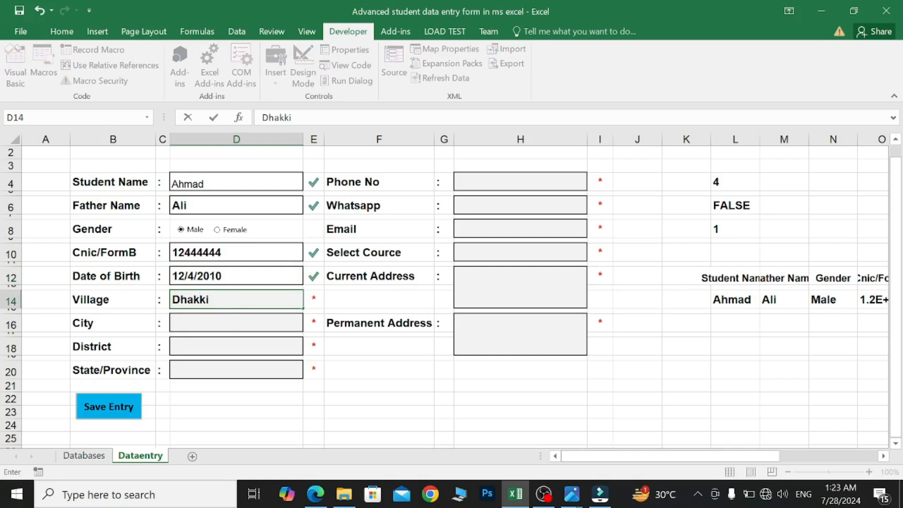
click(224, 320)
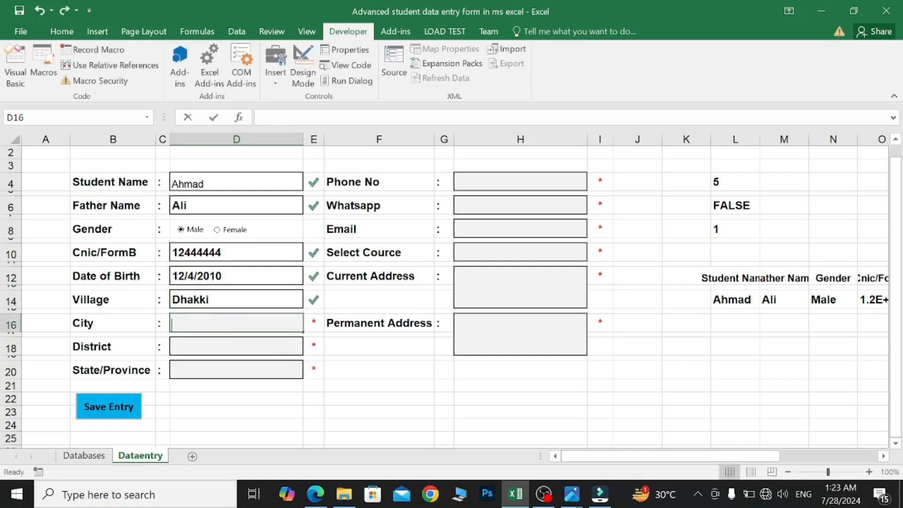
- Set City and District to DIKHAN and State/Province to KPK
text(DIKHAN)
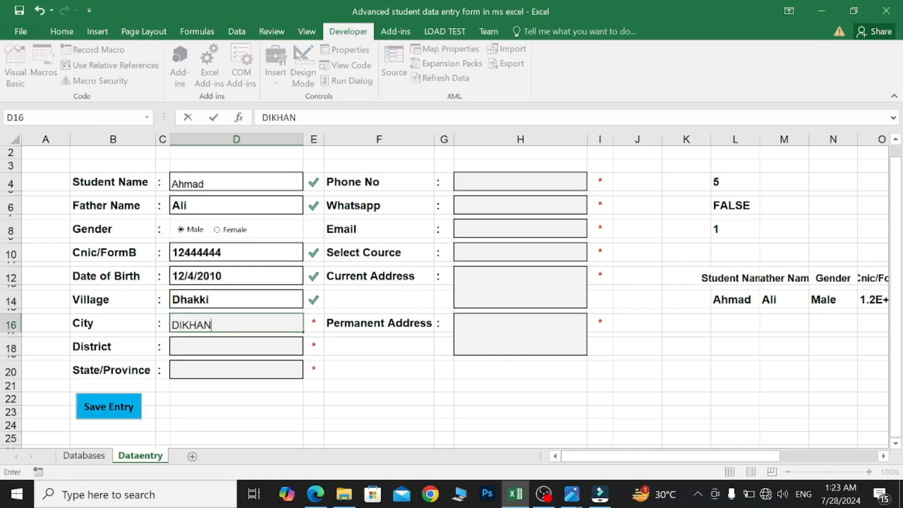
click(235, 351)
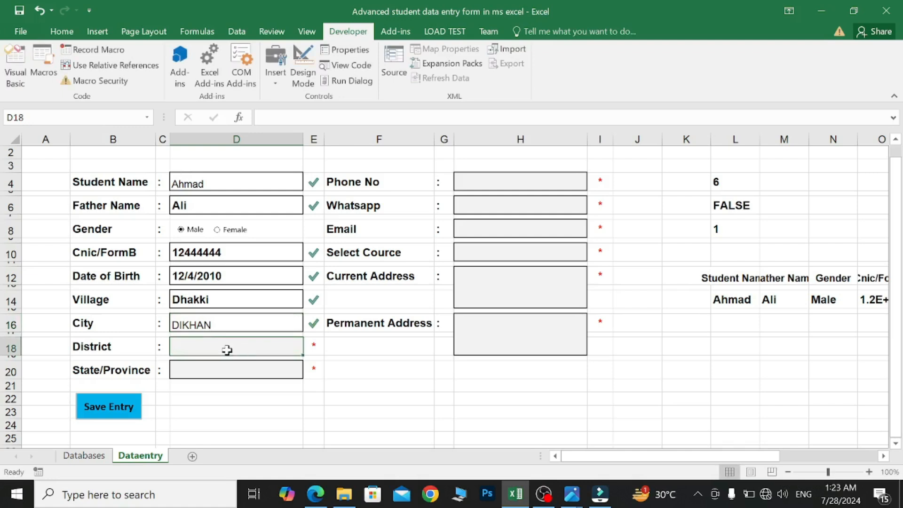
text(DIKHAN)
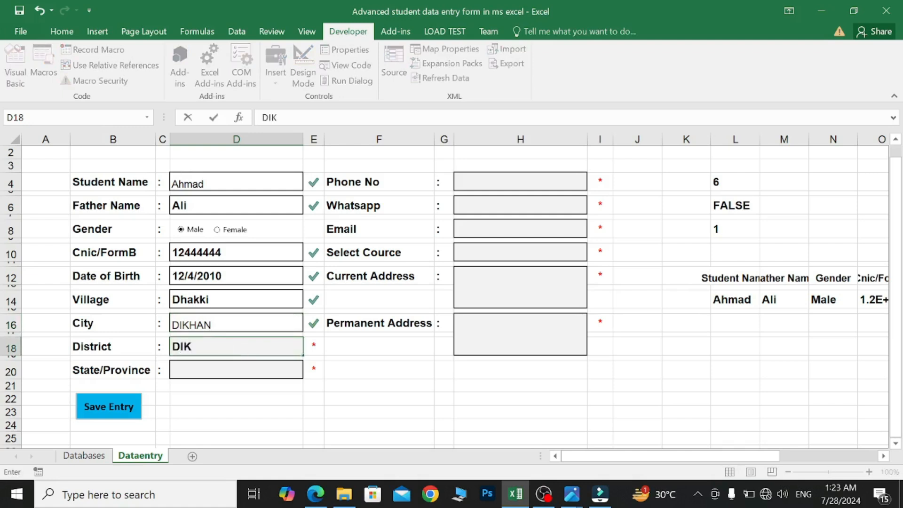
click(228, 370)
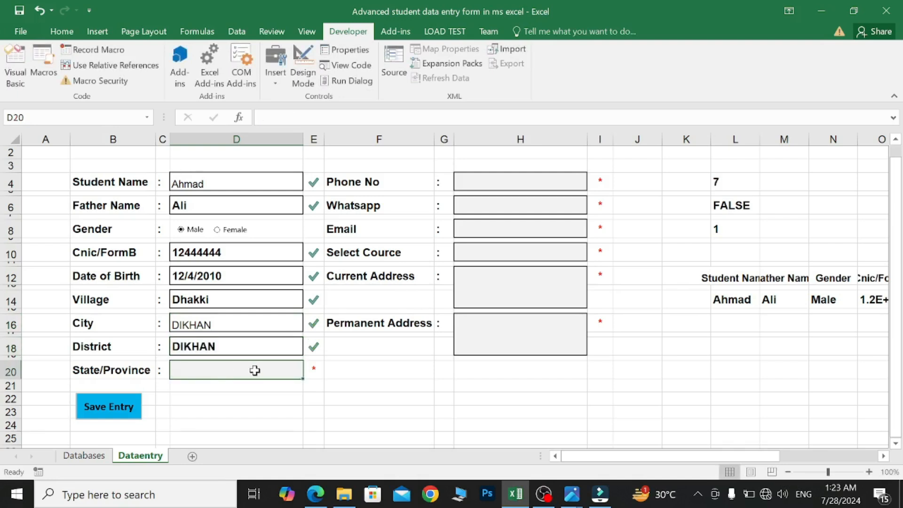
text(KPK)
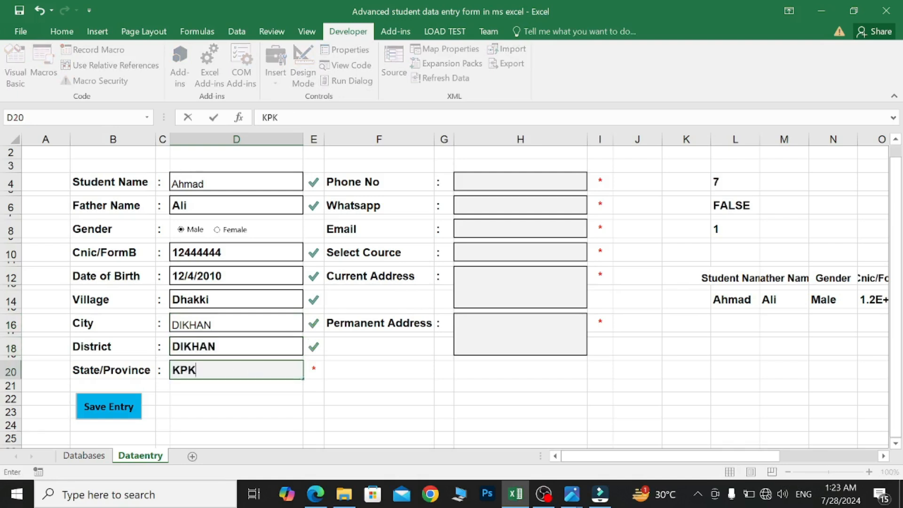
click(531, 182)
- Enter the student's phone number, WhatsApp number and email address
text(124444)
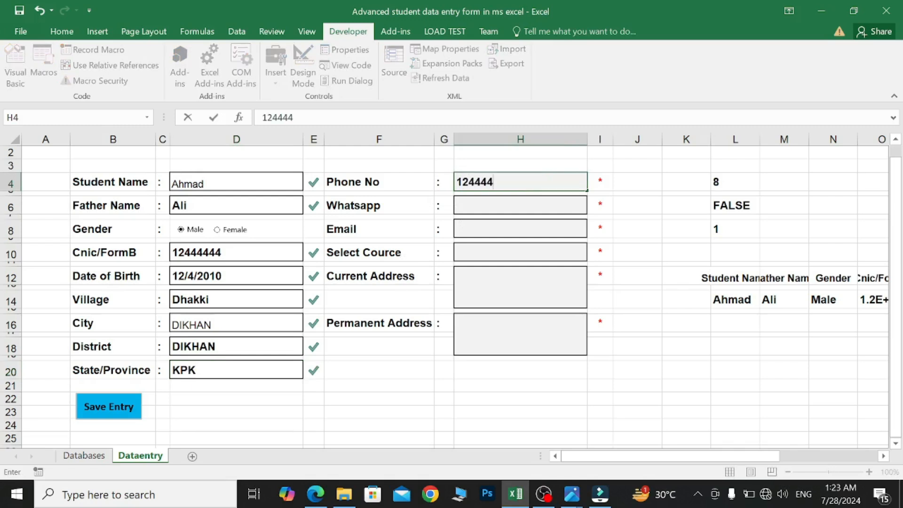
click(530, 204)
text(313441442)
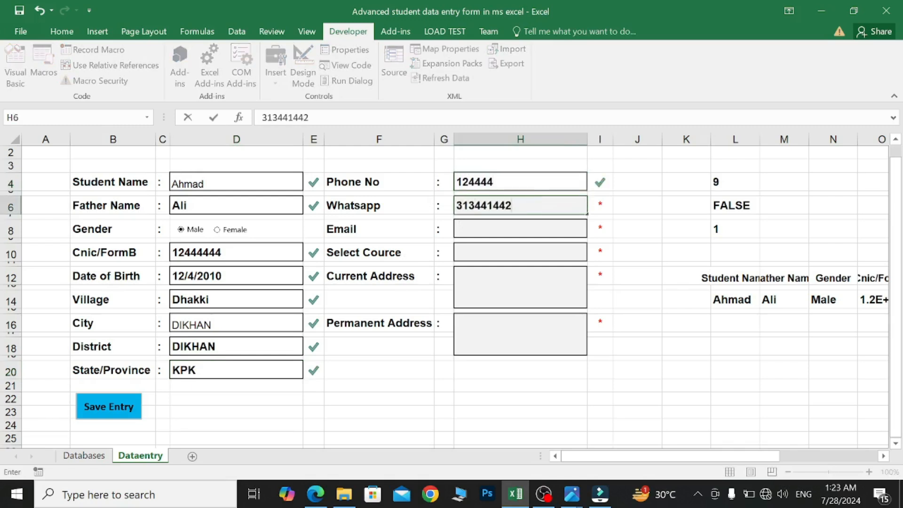
click(531, 225)
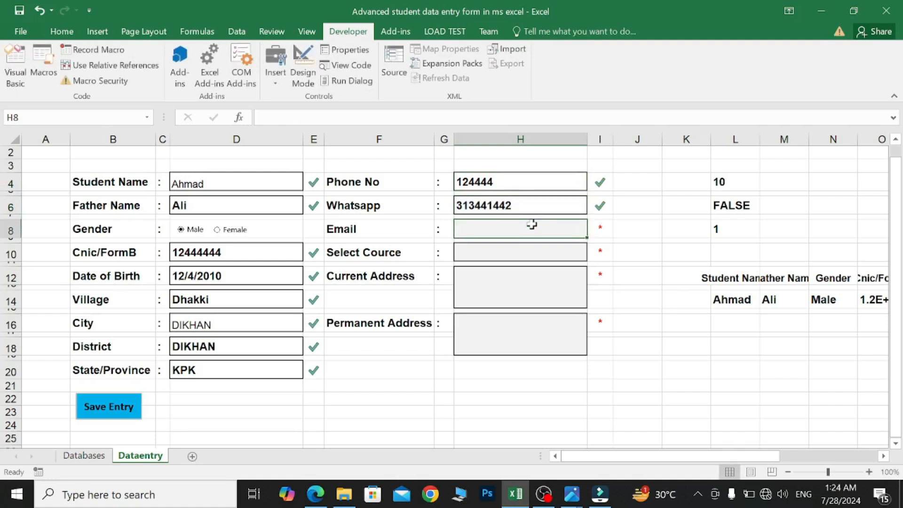
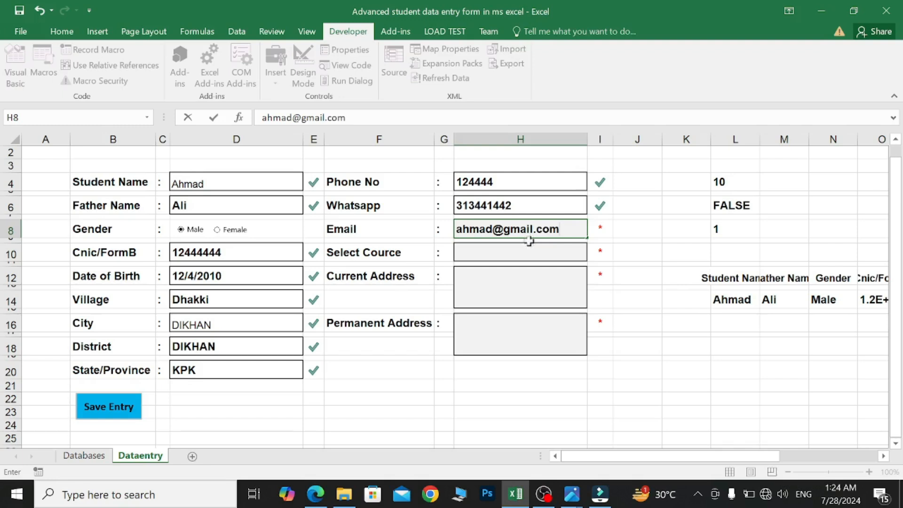
key(Return)
- Choose Pre-Engineering as the course and enter the same current and permanent address
click(594, 255)
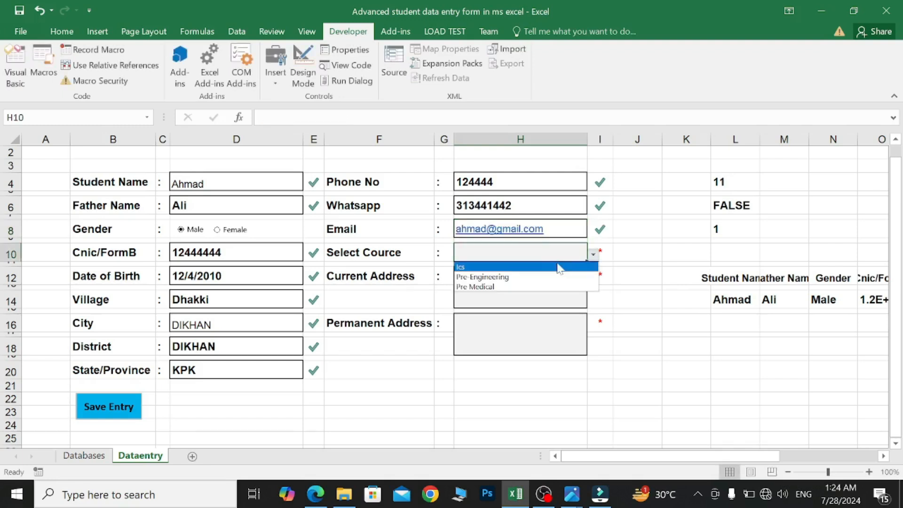
click(526, 277)
click(490, 280)
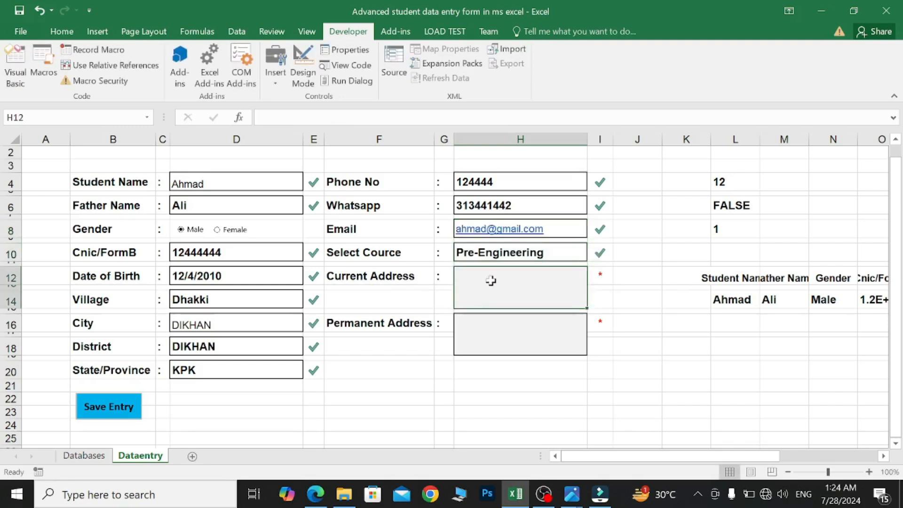
text(ggagghh)
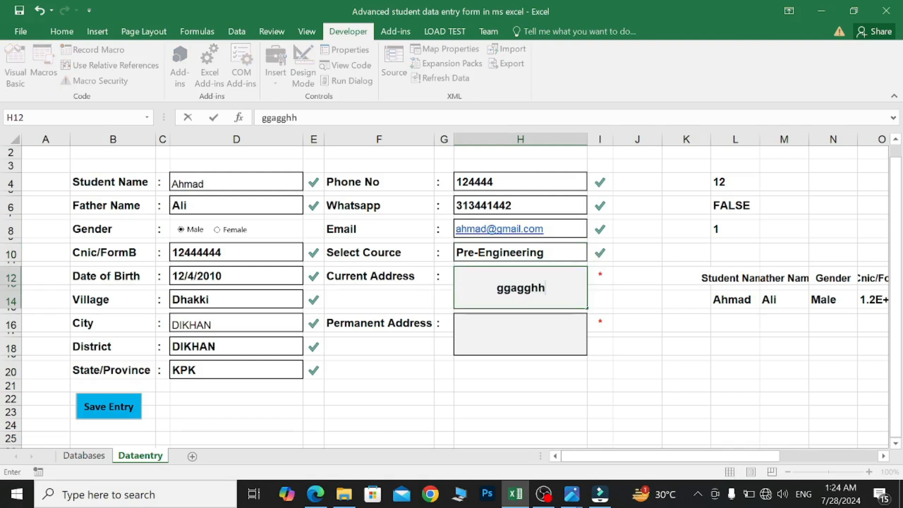
key(BackSpace)
key(BackSpace)
key(BackSpace)
key(BackSpace)
key(BackSpace)
key(BackSpace)
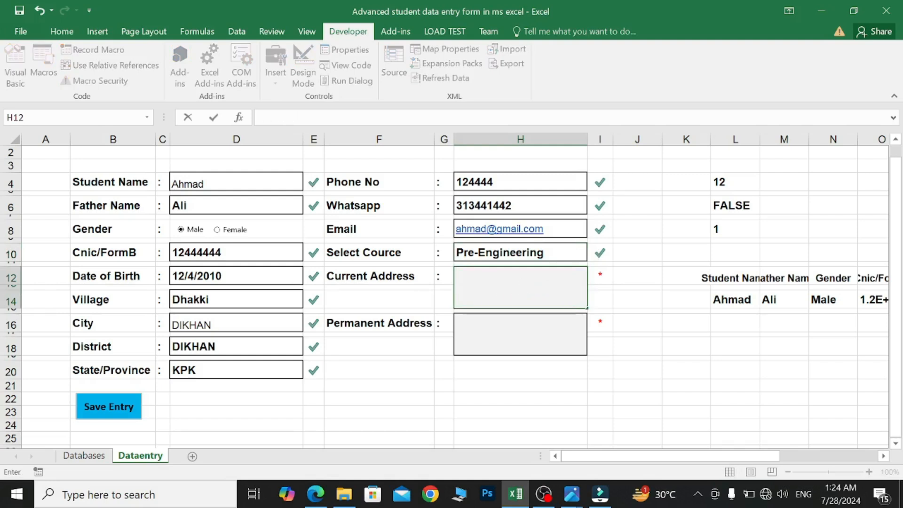
text(dhakki dikhan kpk)
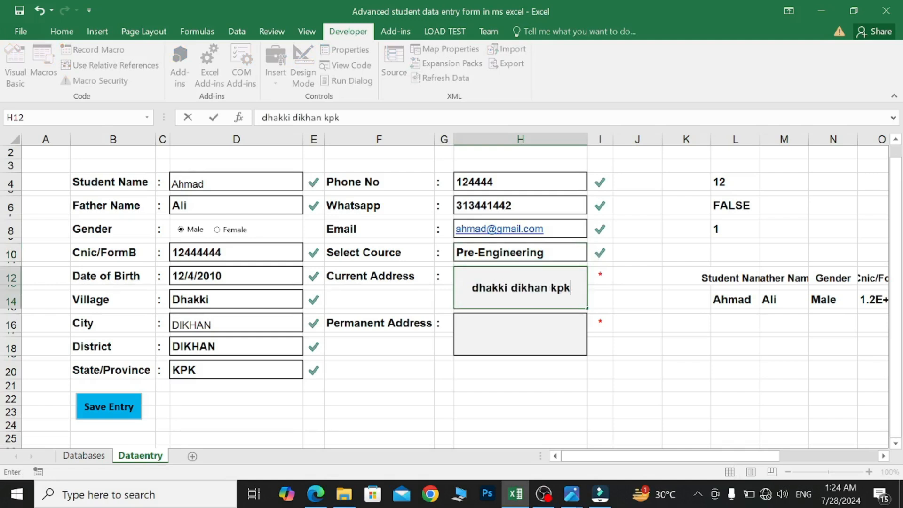
click(494, 338)
text(dhakki dikhan kpk)
click(425, 367)
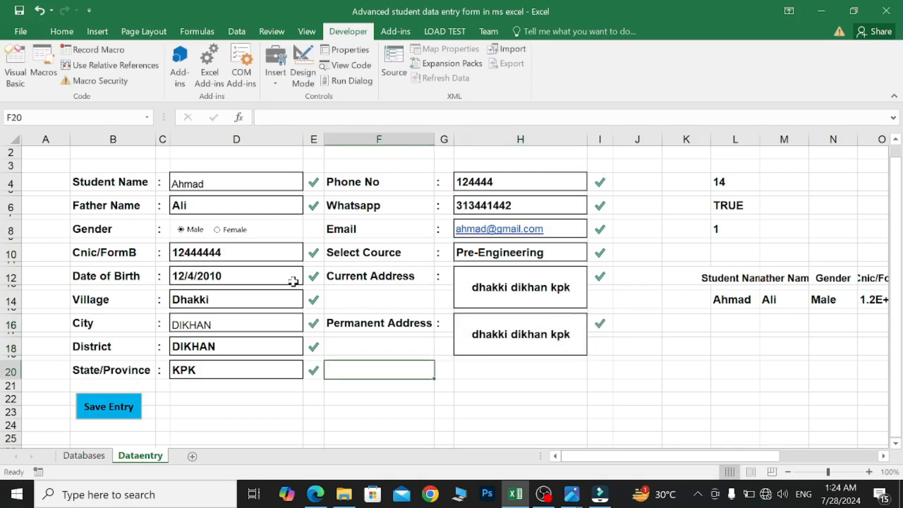
- Run the dataentryform macro from View > Macros to append the entry and clear the form
click(308, 32)
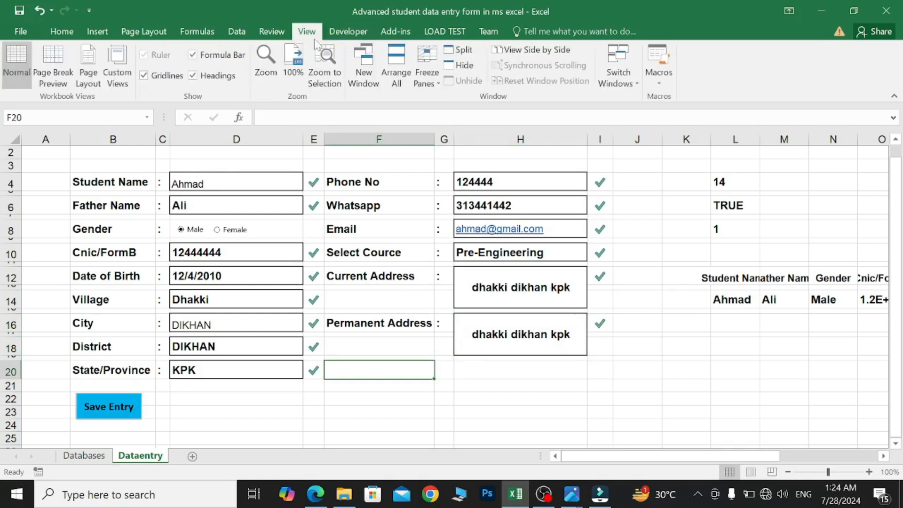
click(659, 78)
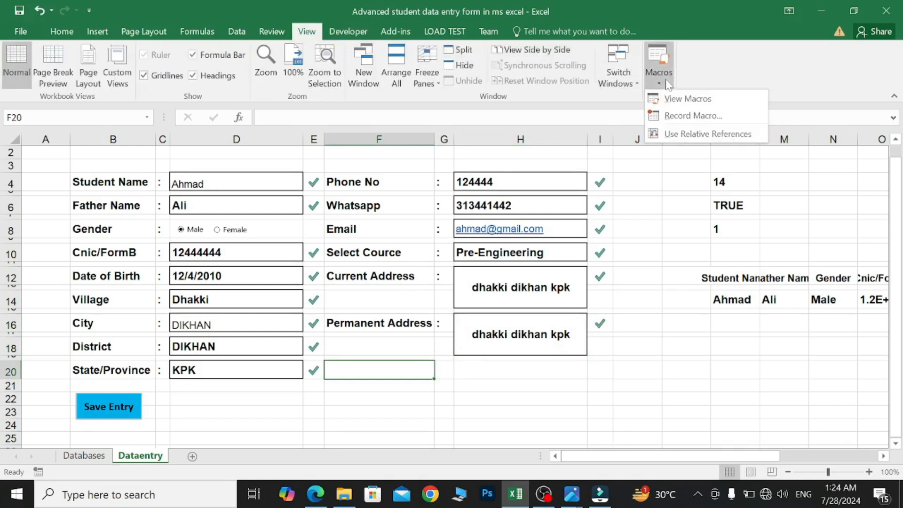
click(688, 98)
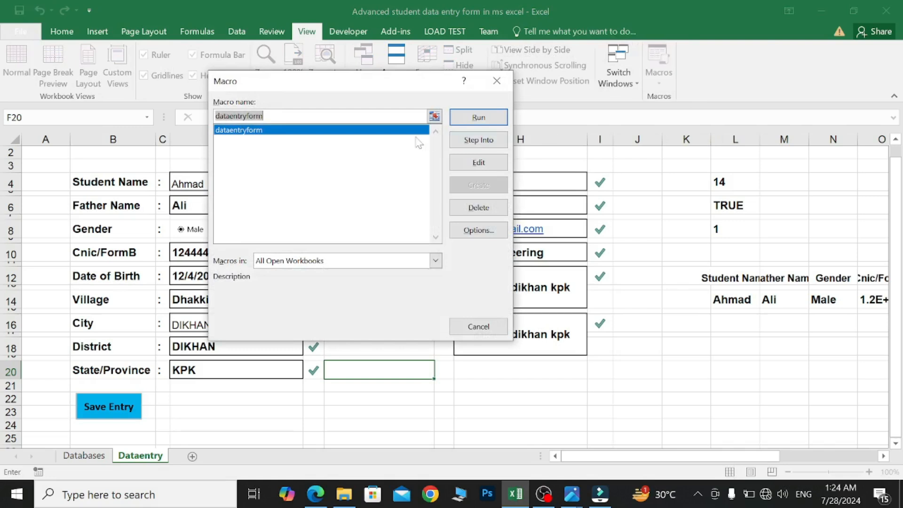
click(280, 133)
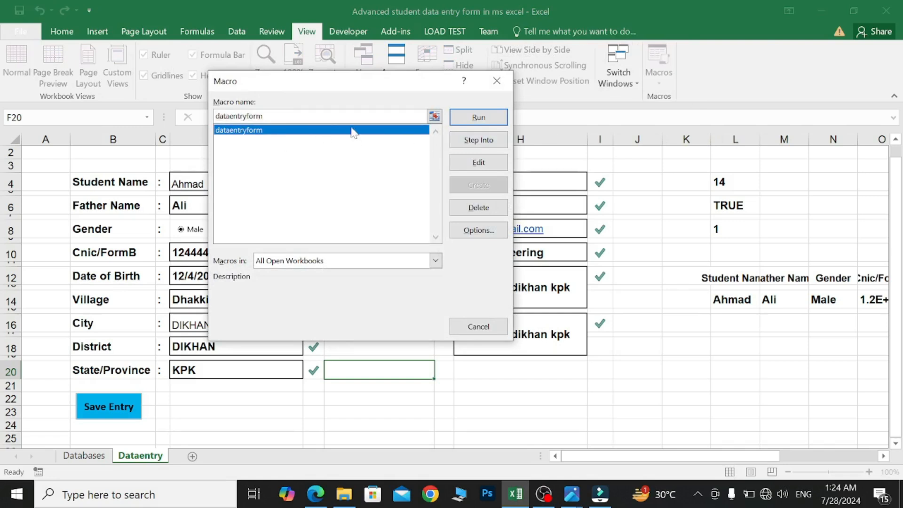
click(483, 120)
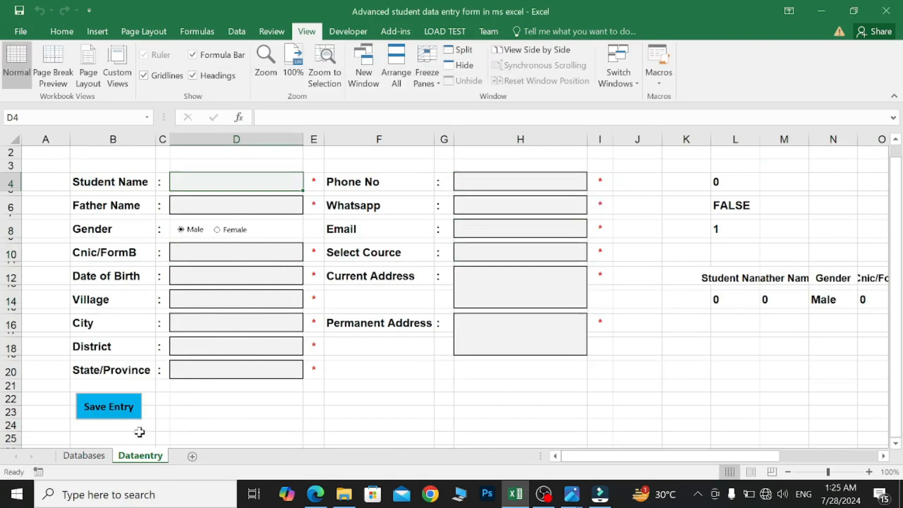
- Check the Databases sheet for the new student row 3
click(90, 456)
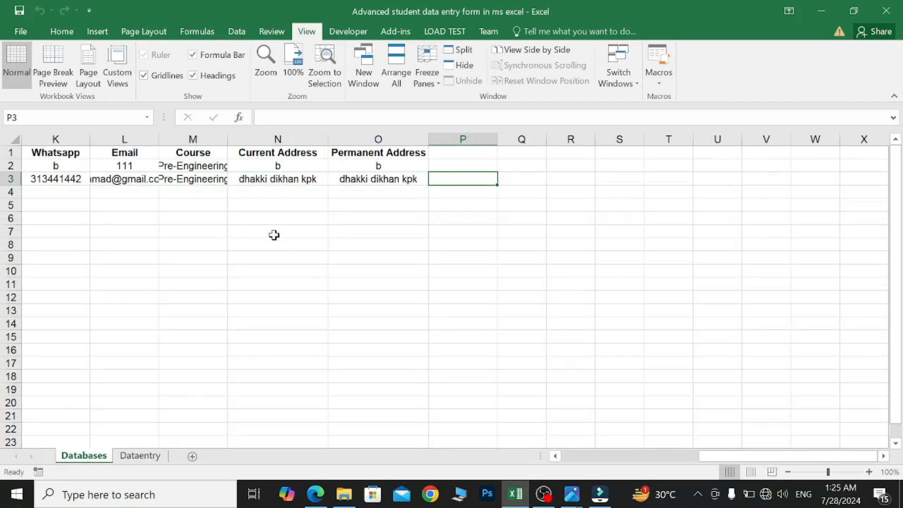
scroll(274, 235, left, 5)
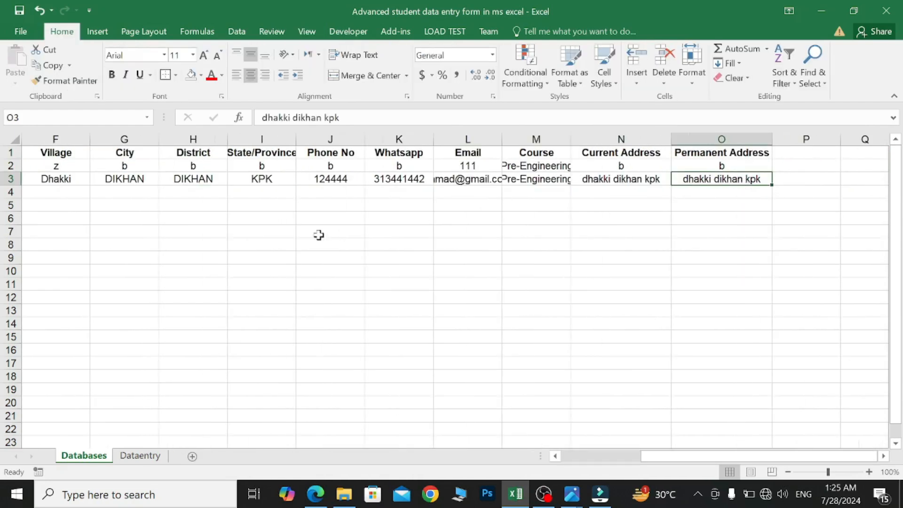
scroll(319, 236, left, 5)
scroll(252, 237, right, 1)
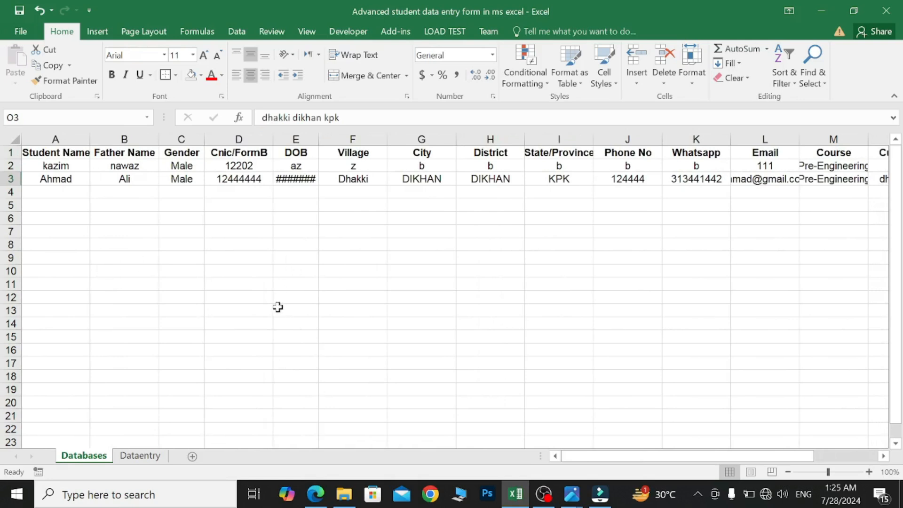
- Return to the blank Dataentry form and bring up the Macros options
click(149, 459)
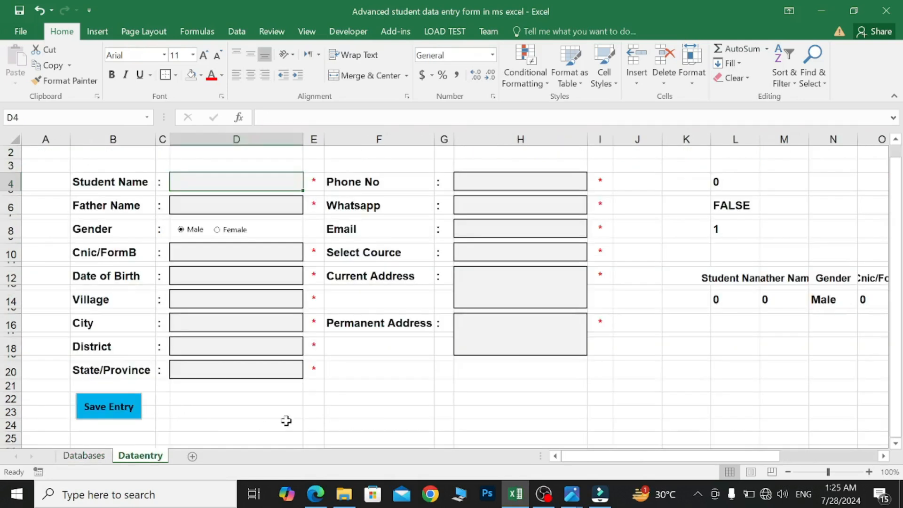
scroll(287, 421, up, 1)
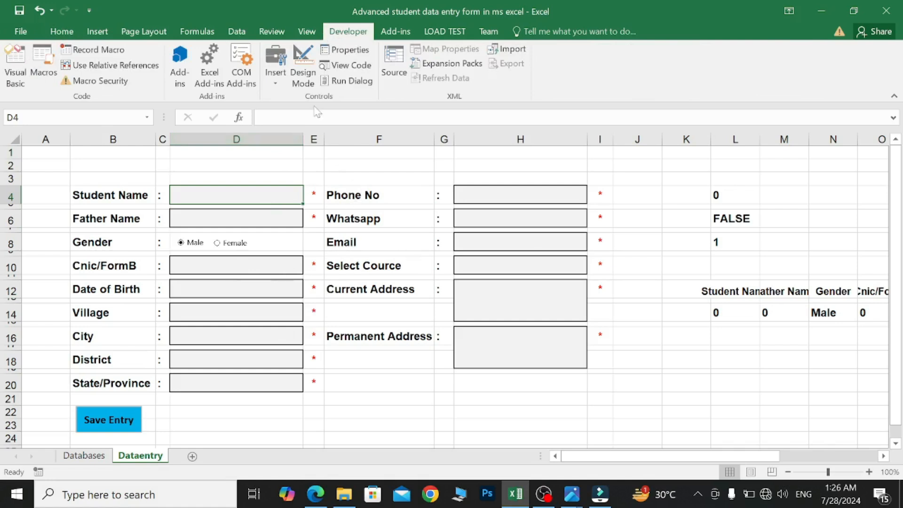
click(307, 32)
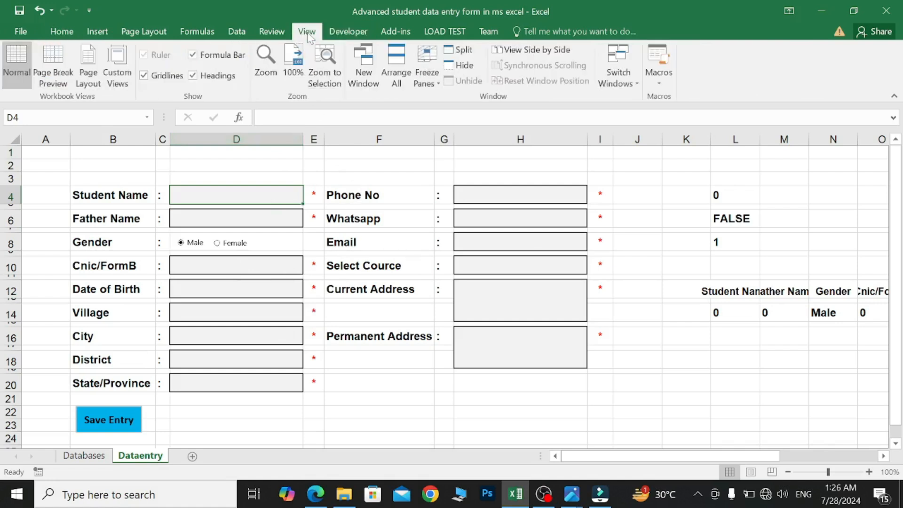
click(663, 84)
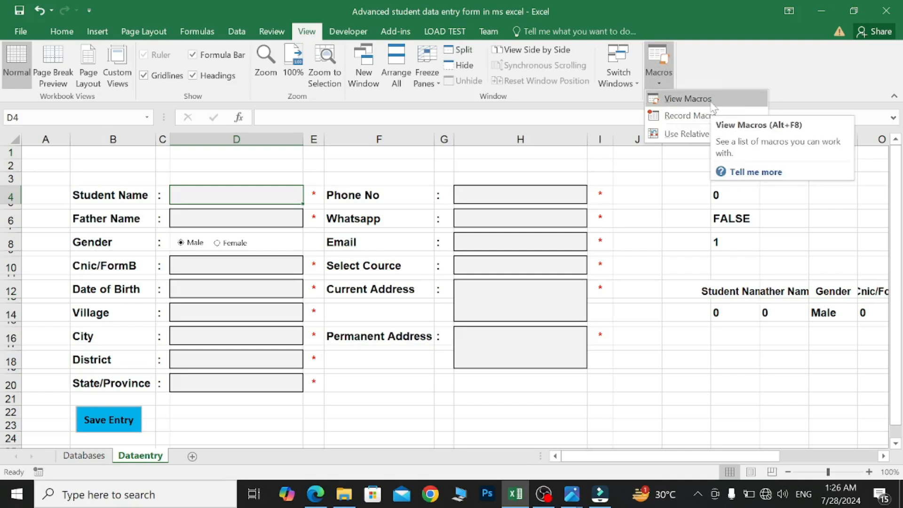
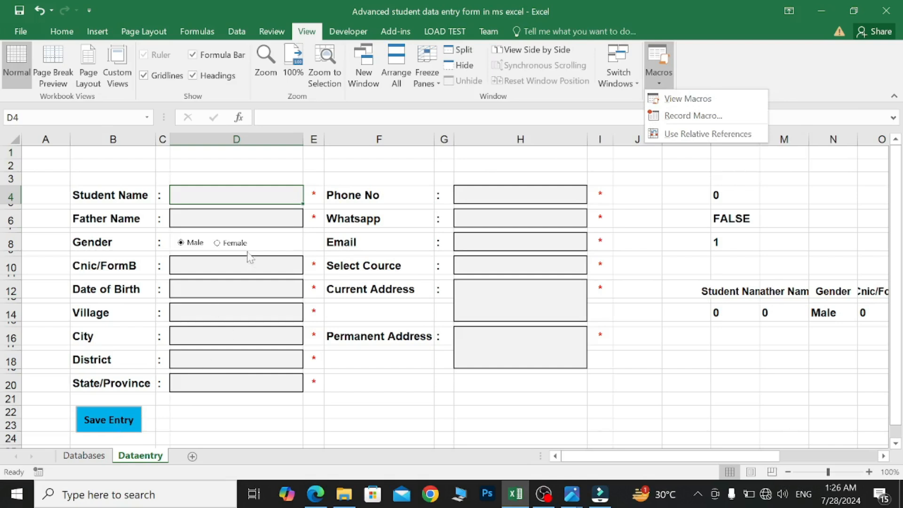
click(234, 198)
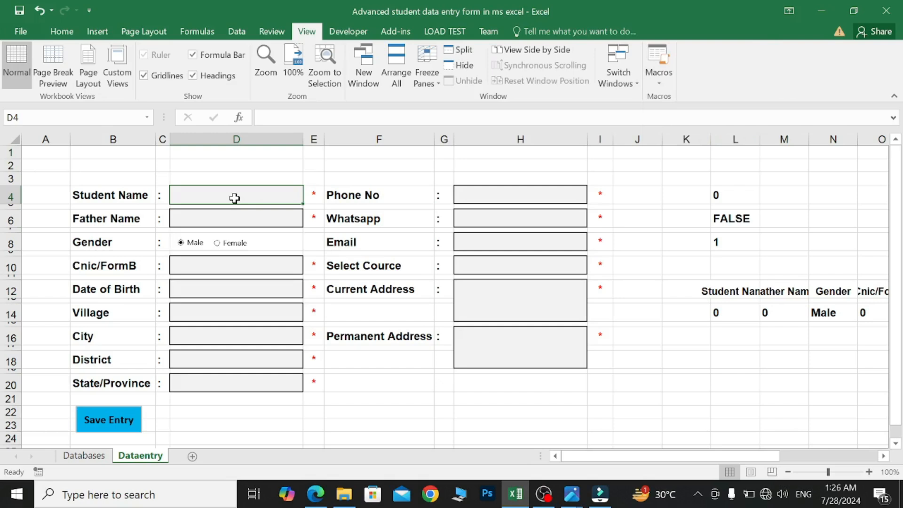
text(Riya)
key(Return)
text(Vikram)
click(217, 242)
click(219, 266)
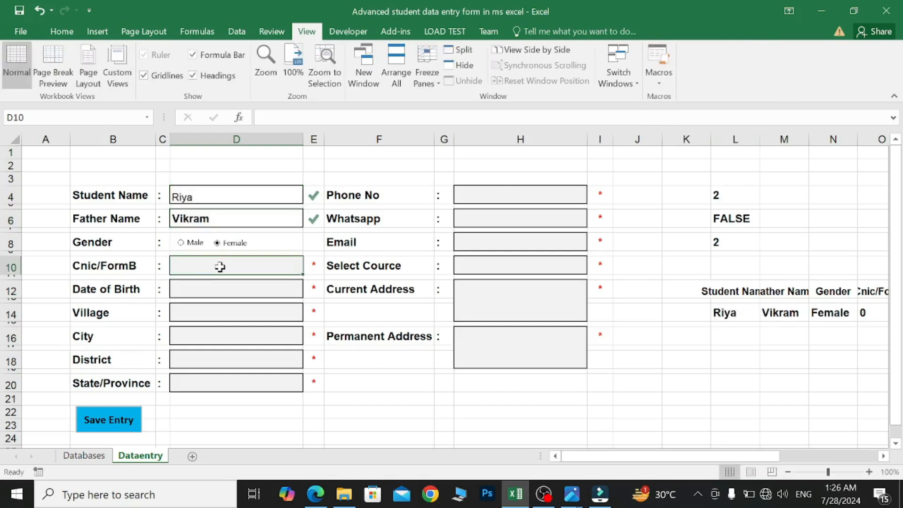
text(313313)
key(Return)
text(11/2/2012)
key(Return)
- Fill Village, City, District and State/Province with placeholders abc, xyz, abc and mno
text(abc)
key(Return)
text(xy)
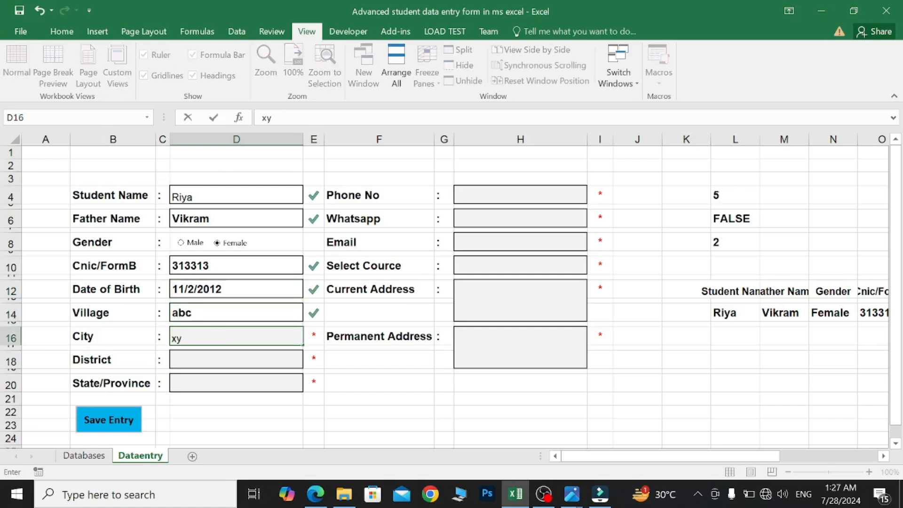
text(z)
click(216, 363)
text(abc)
click(224, 383)
text(mno)
- Enter the student's phone and Whatsapp contact numbers
click(484, 200)
text(313133)
click(488, 216)
text(4244244)
click(500, 240)
text(1331331)
click(493, 266)
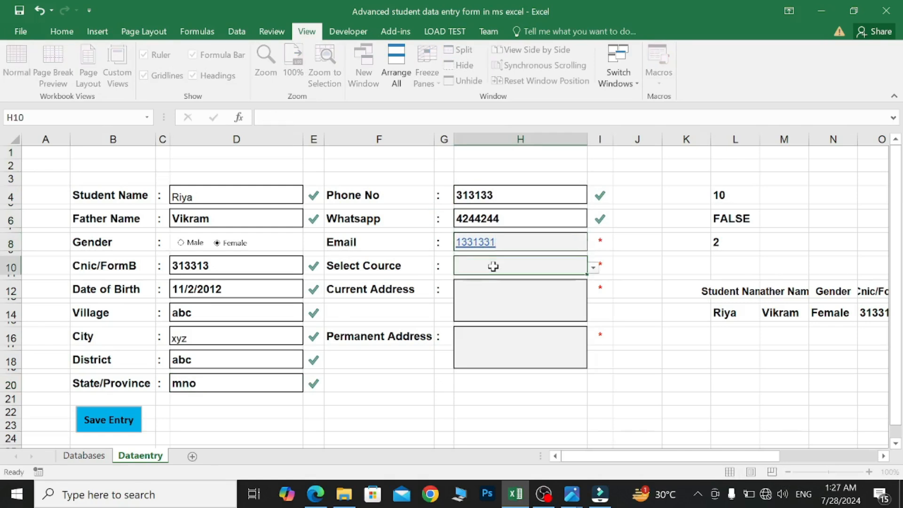
- Choose Ics as the course, replacing the first pick, Pre-Engineering
click(593, 267)
click(531, 290)
click(593, 268)
click(526, 281)
- Enter xyz for the current and permanent addresses and hit Save Entry
click(524, 291)
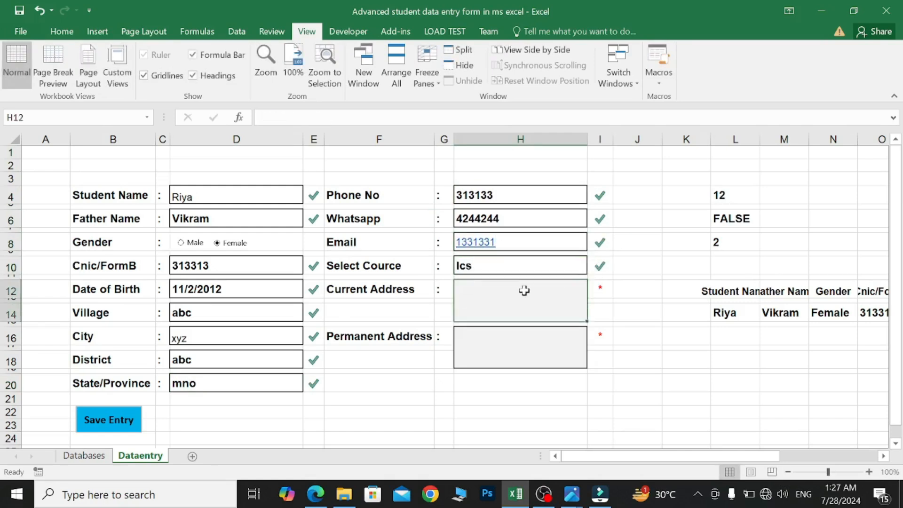
text(xyz)
click(530, 347)
text(xyz)
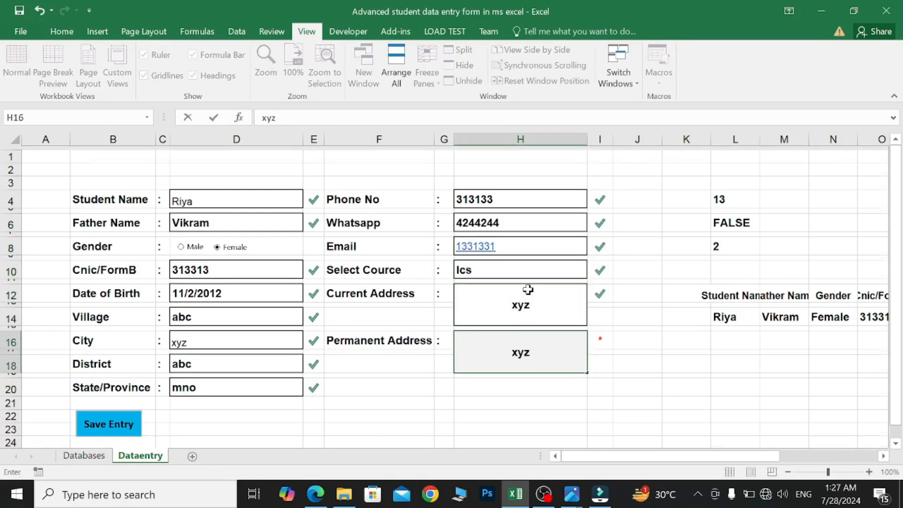
click(109, 423)
click(228, 423)
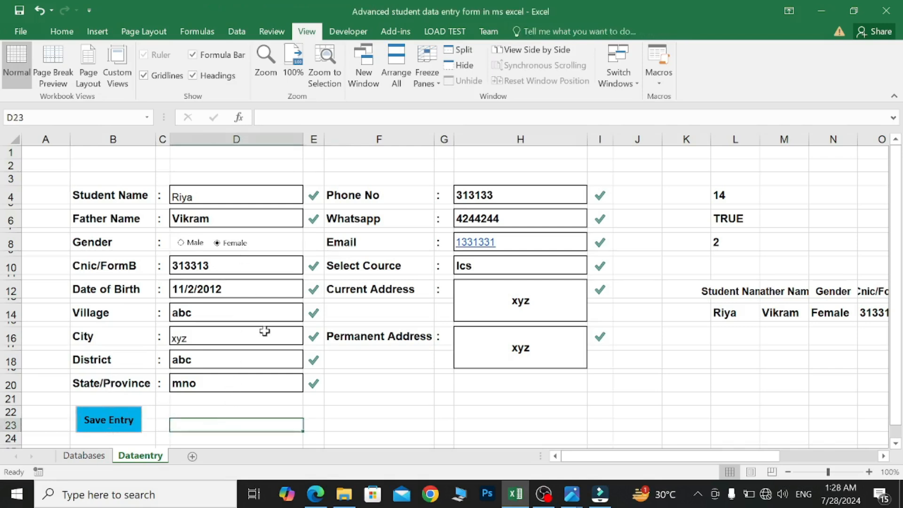
- Check the macro list, then assign the dataentryform macro to the Save Entry shape
click(659, 80)
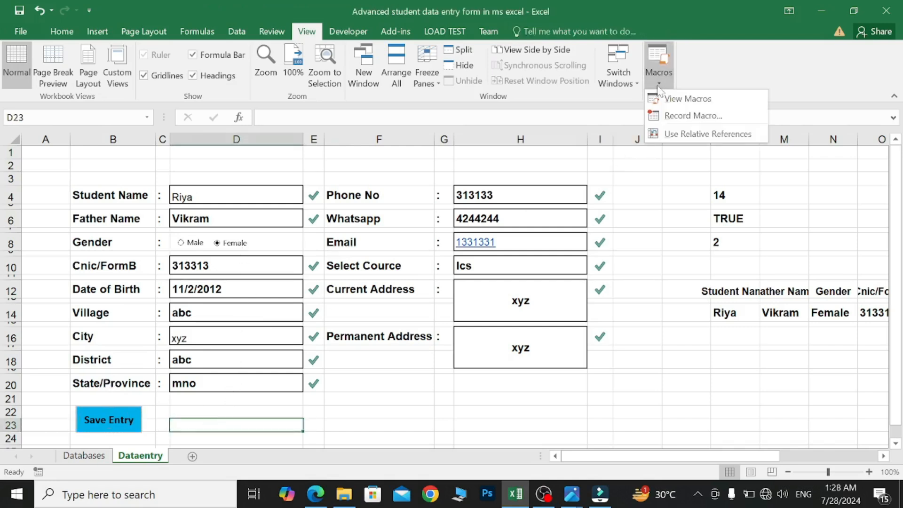
click(691, 101)
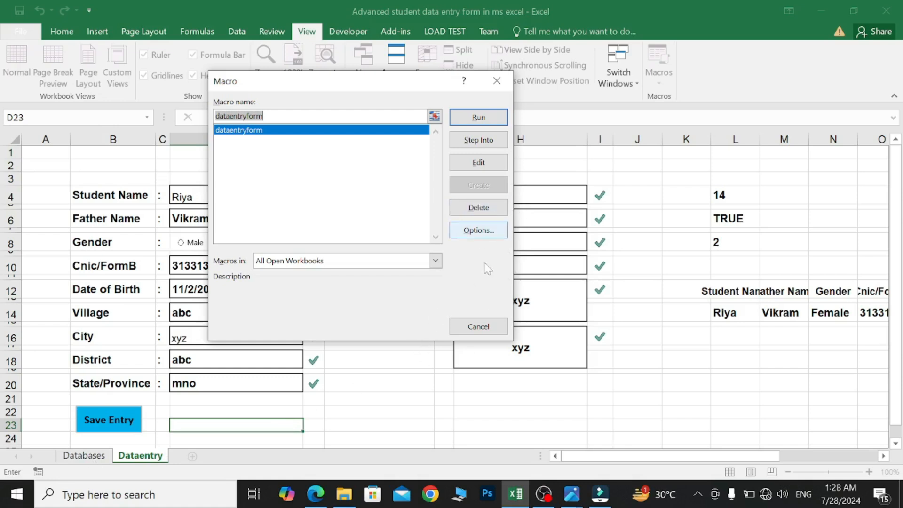
click(478, 328)
ctrl+click(134, 414)
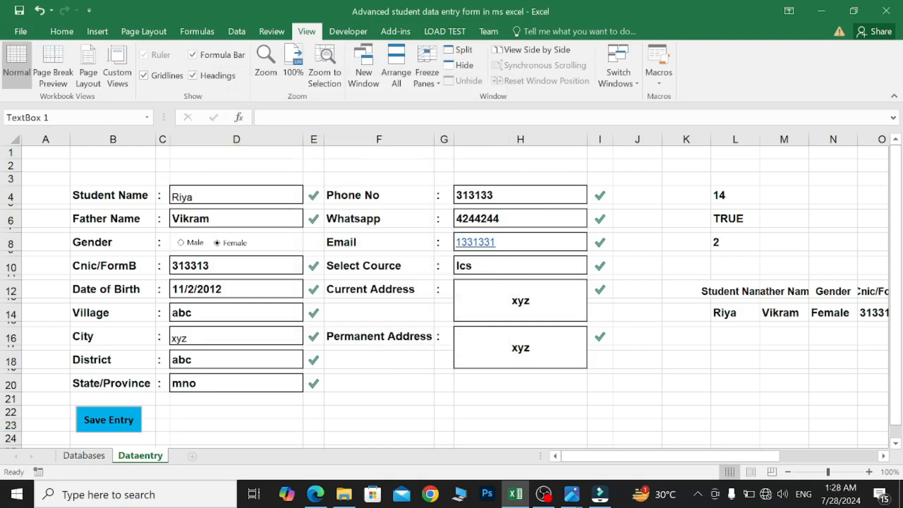
right_click(121, 425)
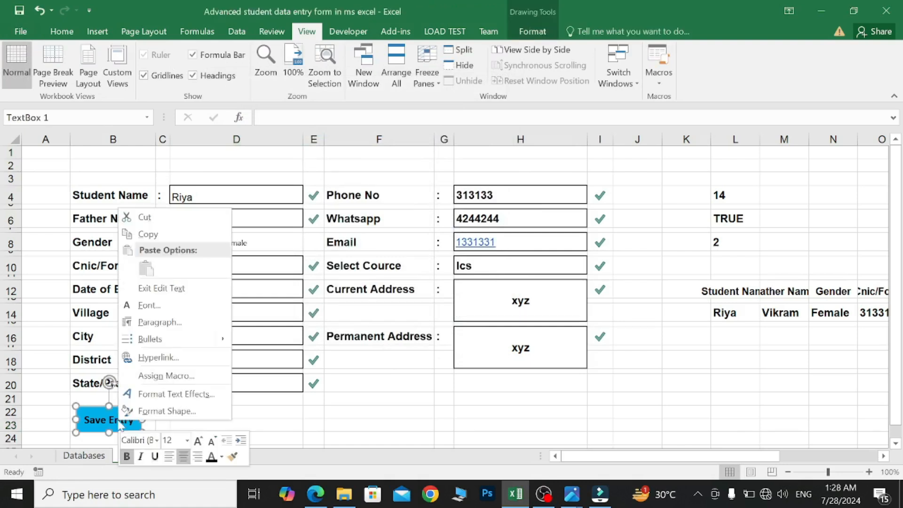
click(167, 376)
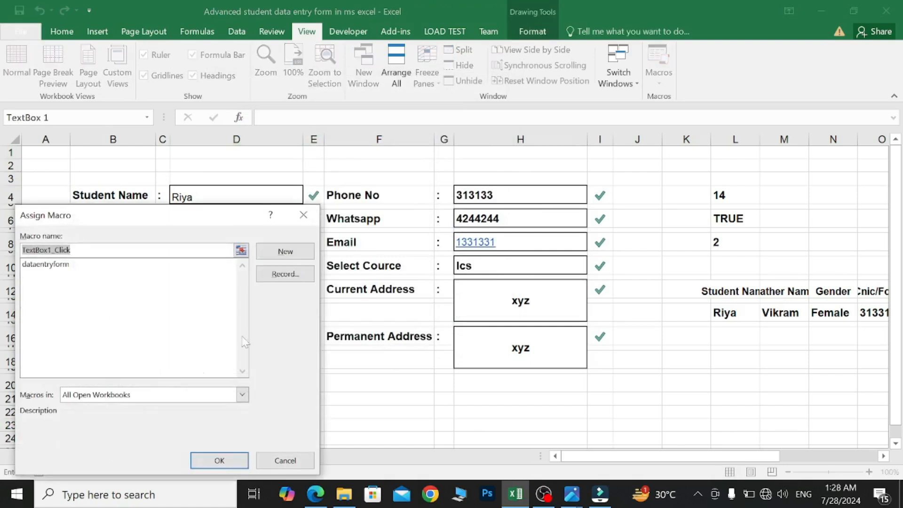
click(85, 267)
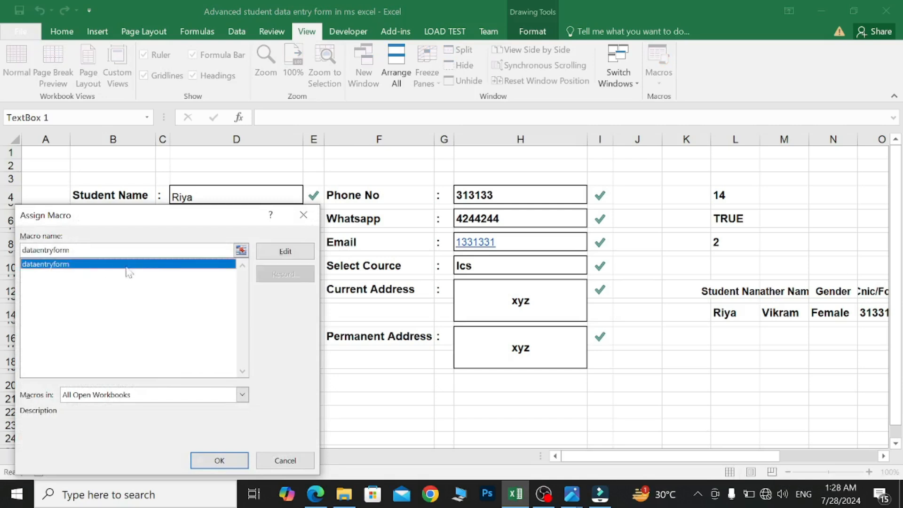
click(221, 460)
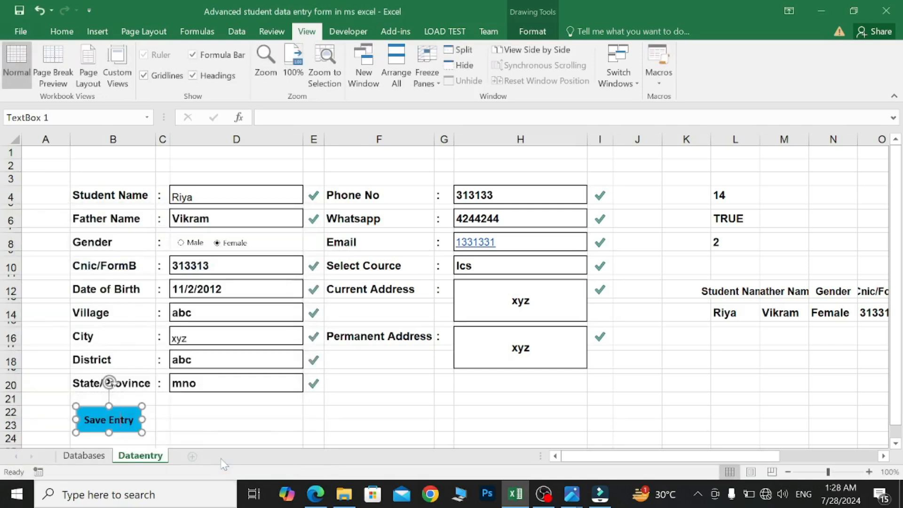
click(162, 421)
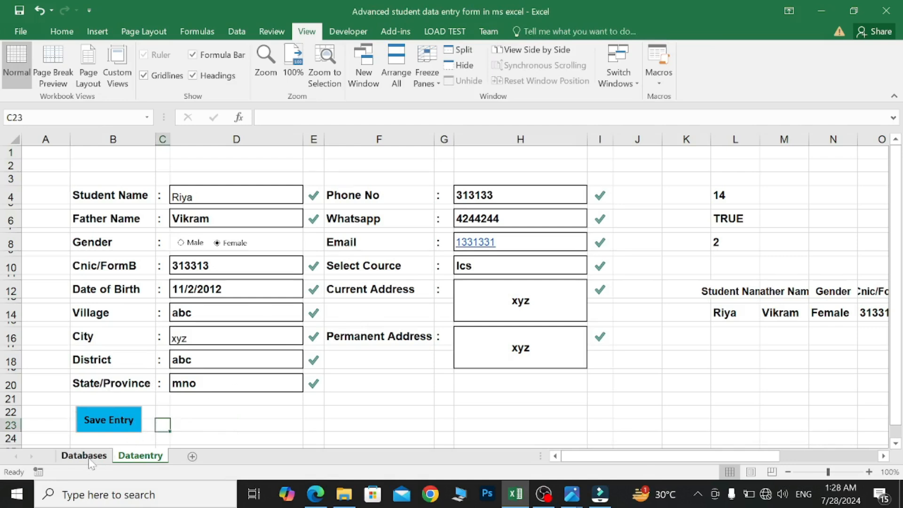
- Submit the form with Save Entry, confirm the record in Databases row 4, and return to Dataentry
click(112, 427)
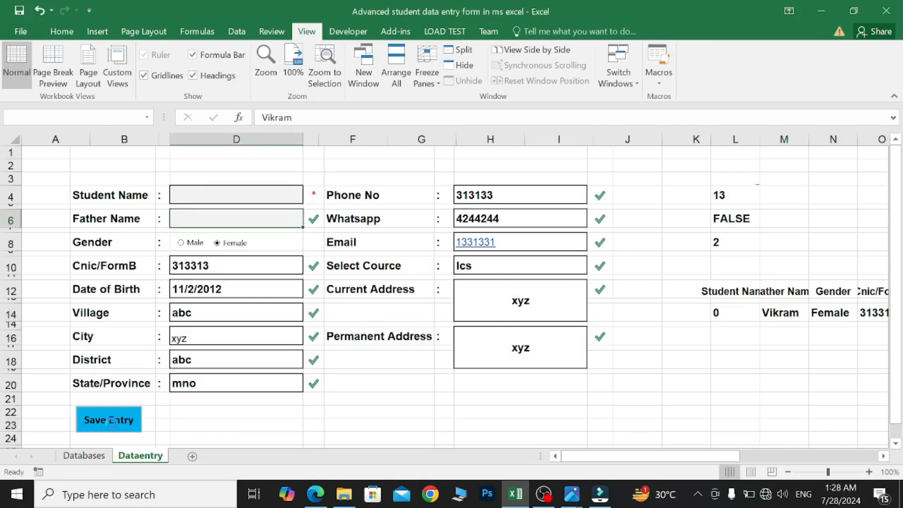
click(85, 457)
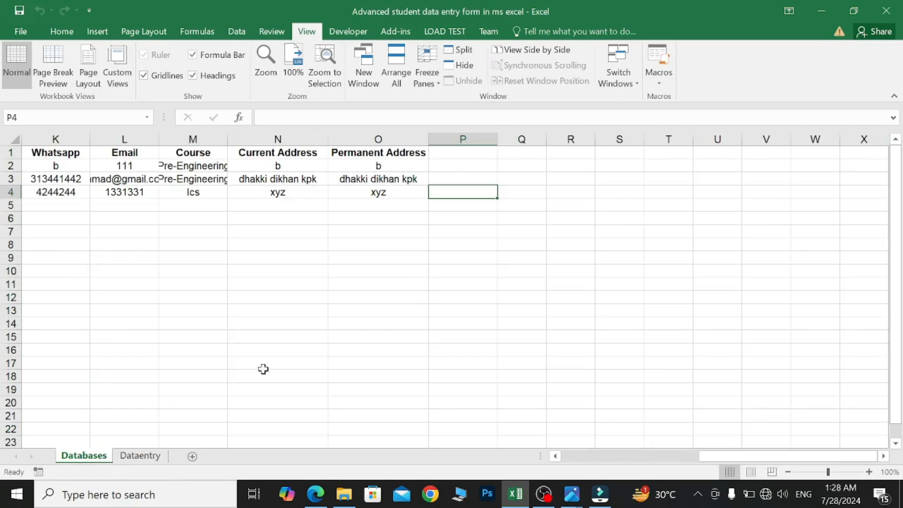
scroll(387, 317, left, 5)
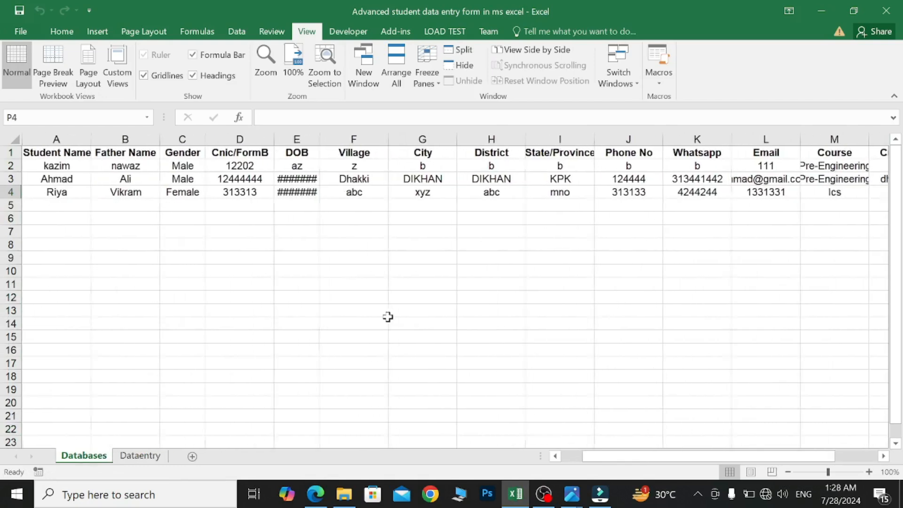
scroll(368, 231, right, 3)
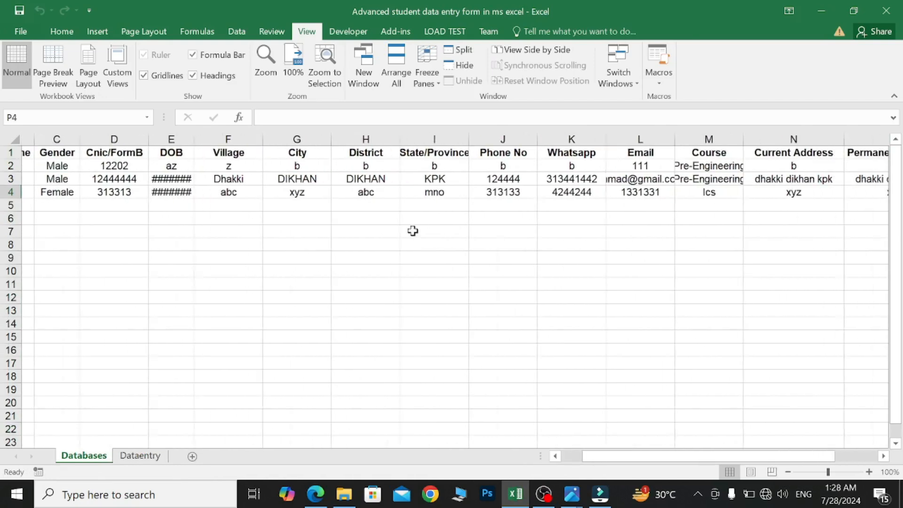
click(147, 459)
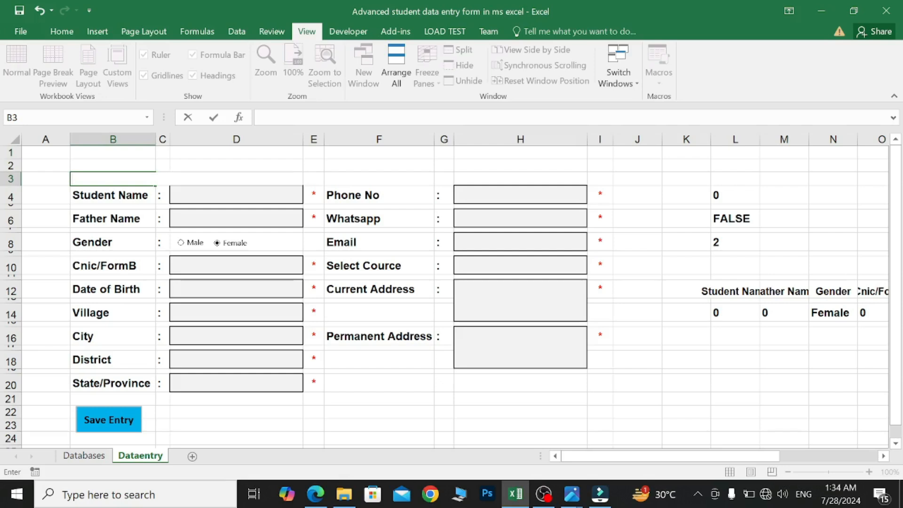
- Correct the B3 heading text to read 'Please Enter Details :' with capitals
text(PLease enter Details :)
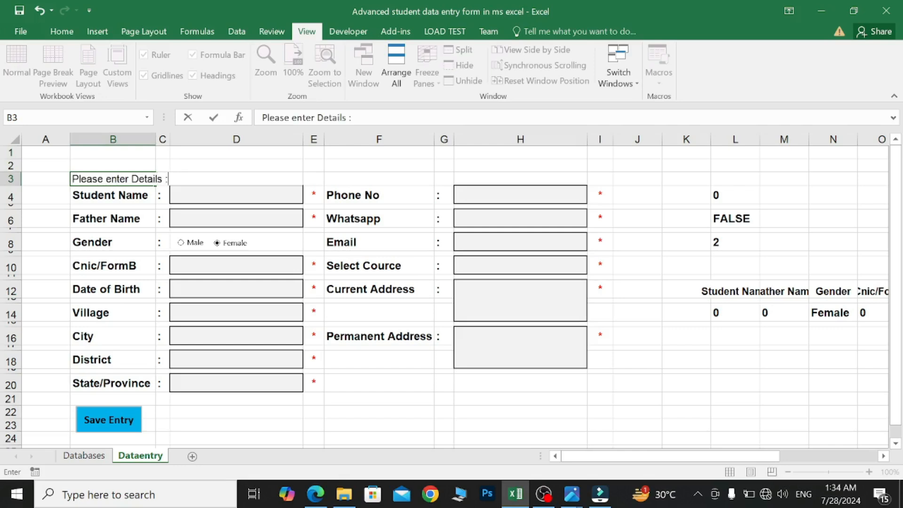
key(Left)
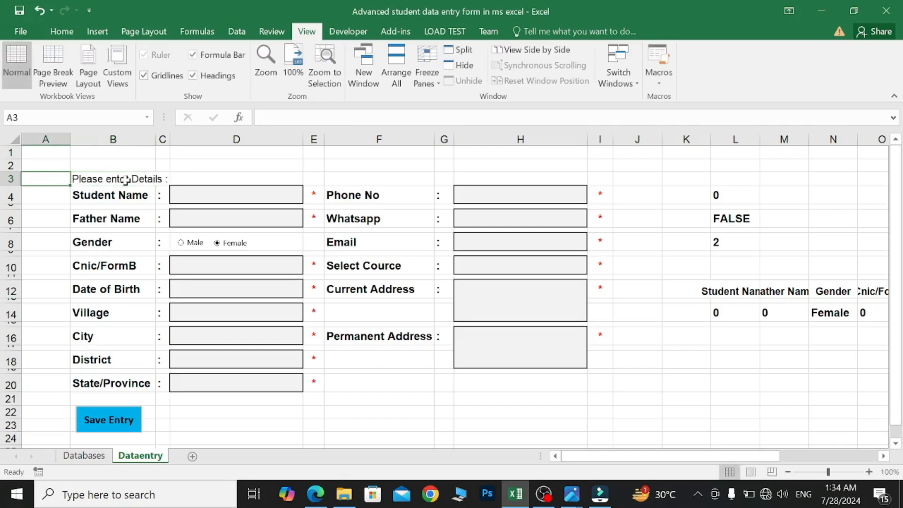
double_click(109, 180)
key(BackSpace)
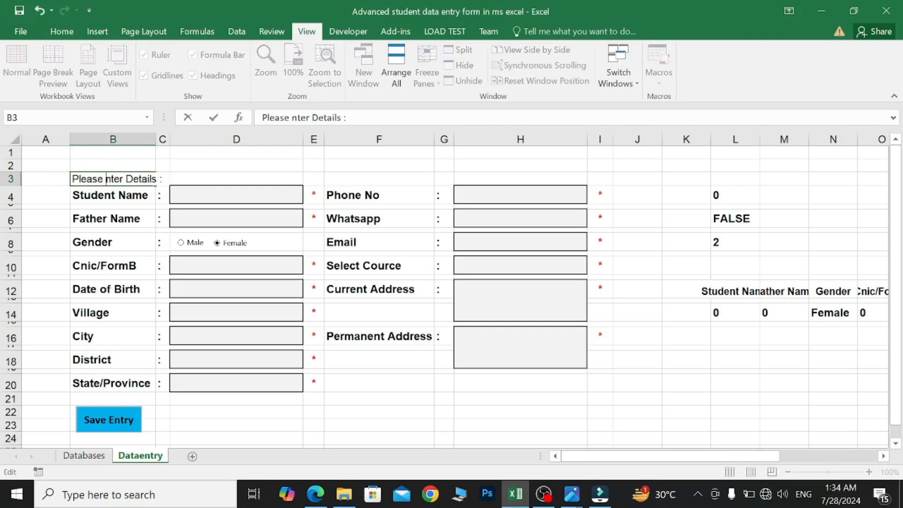
text(E)
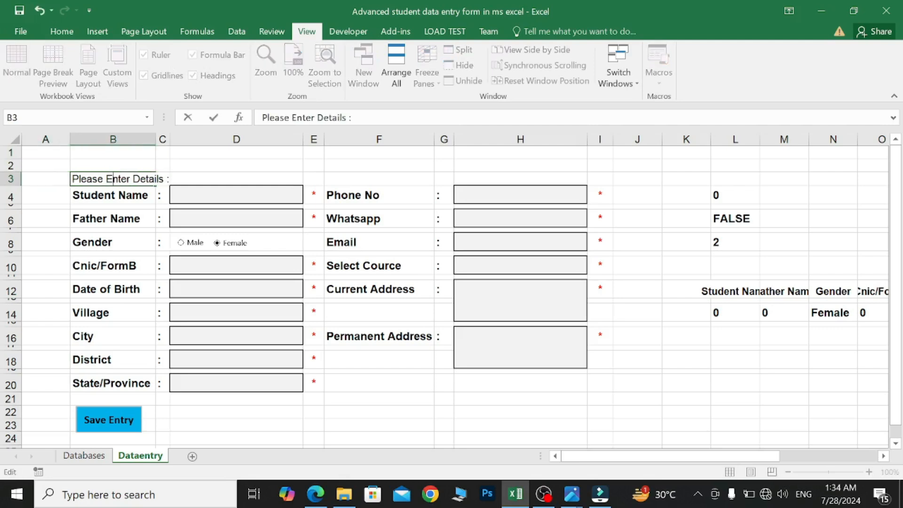
click(171, 179)
- Merge B3:D3 and left-align the heading text
click(80, 177)
drag(80, 178, 193, 177)
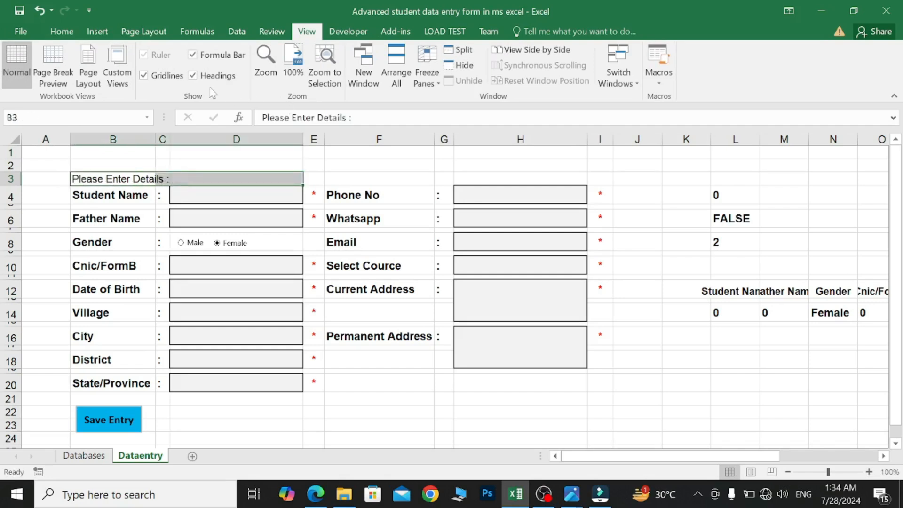
click(62, 31)
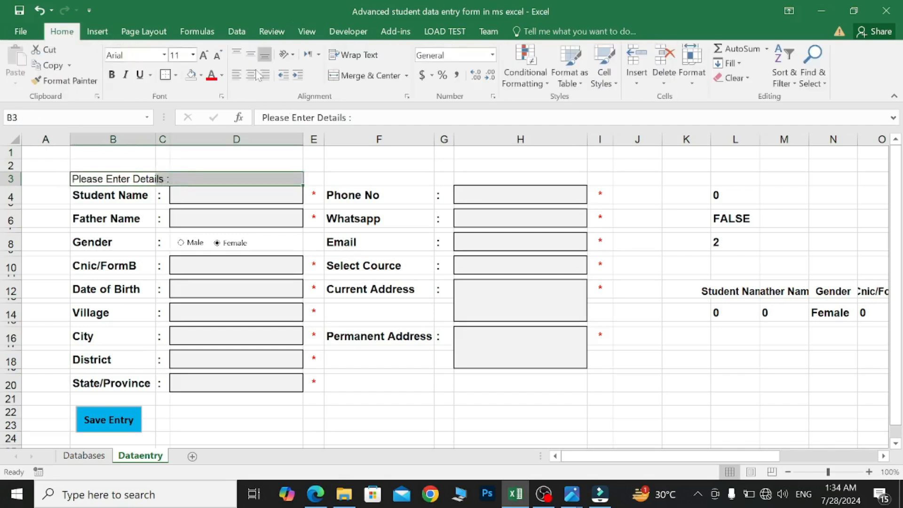
click(357, 77)
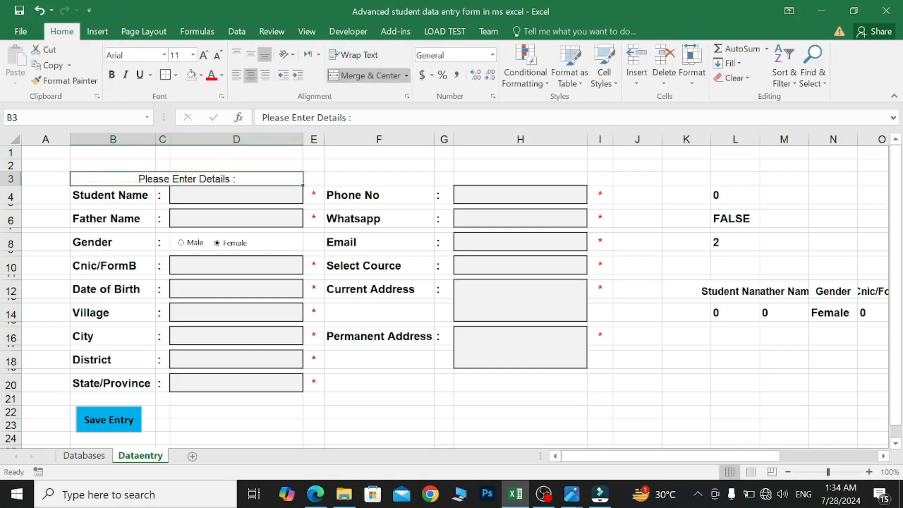
click(238, 78)
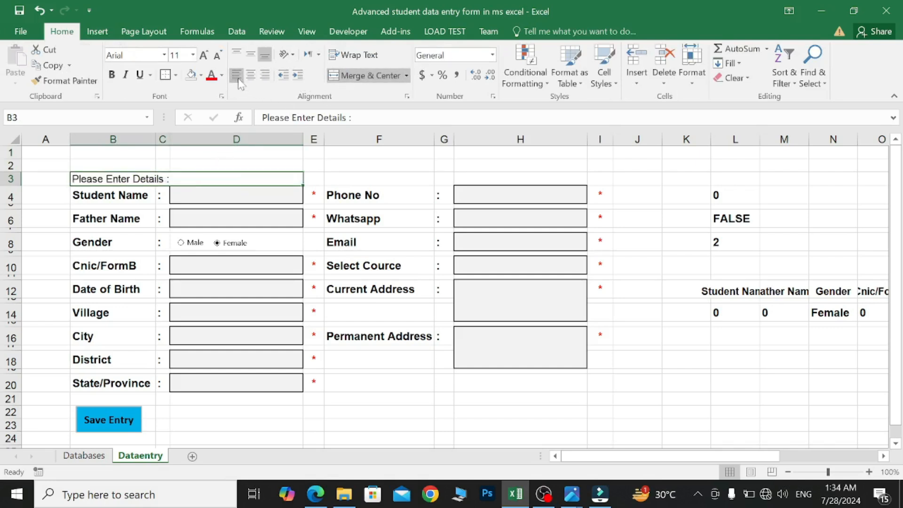
- Make the heading bold at size 16 and make row 3 taller
click(112, 74)
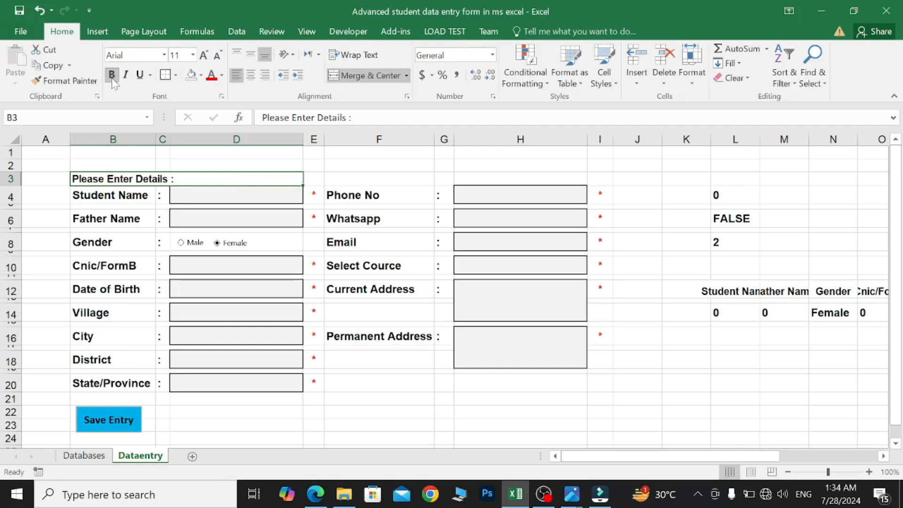
click(193, 55)
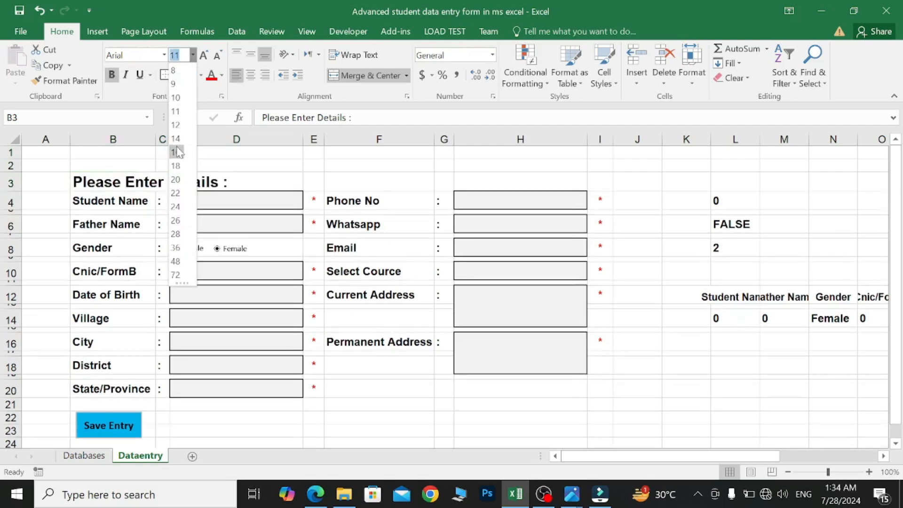
click(176, 152)
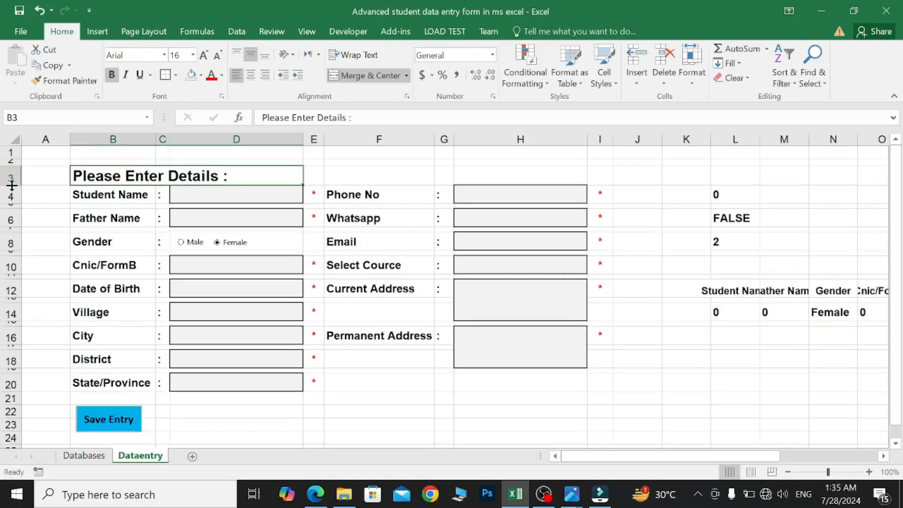
drag(12, 185, 12, 195)
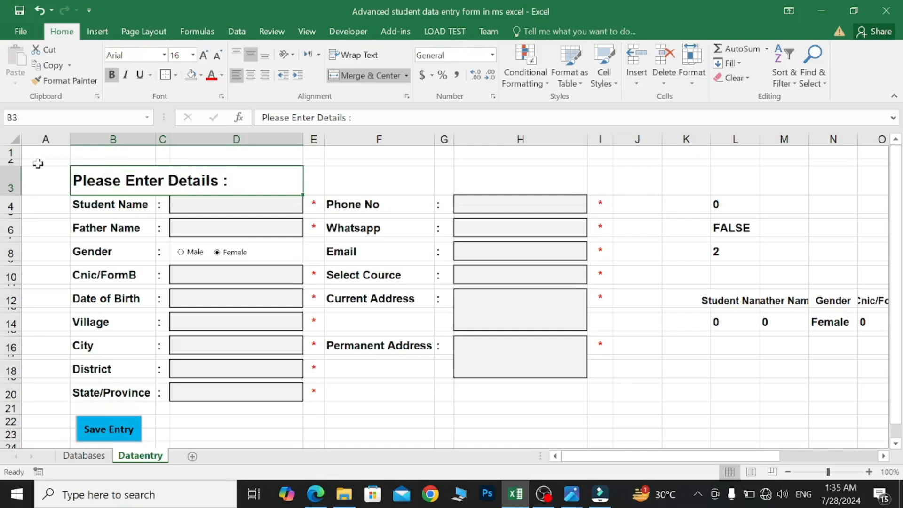
- Insert two blank rows at the top of the form
click(14, 161)
right_click(15, 162)
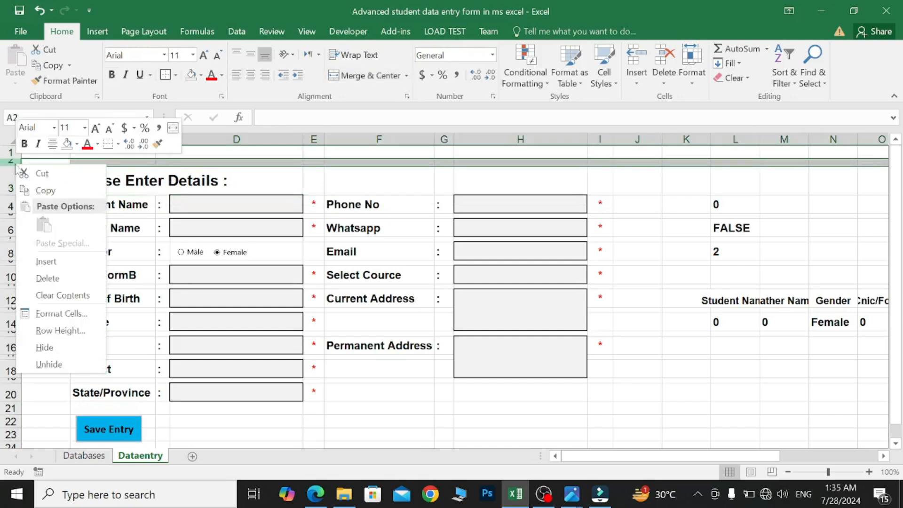
click(70, 261)
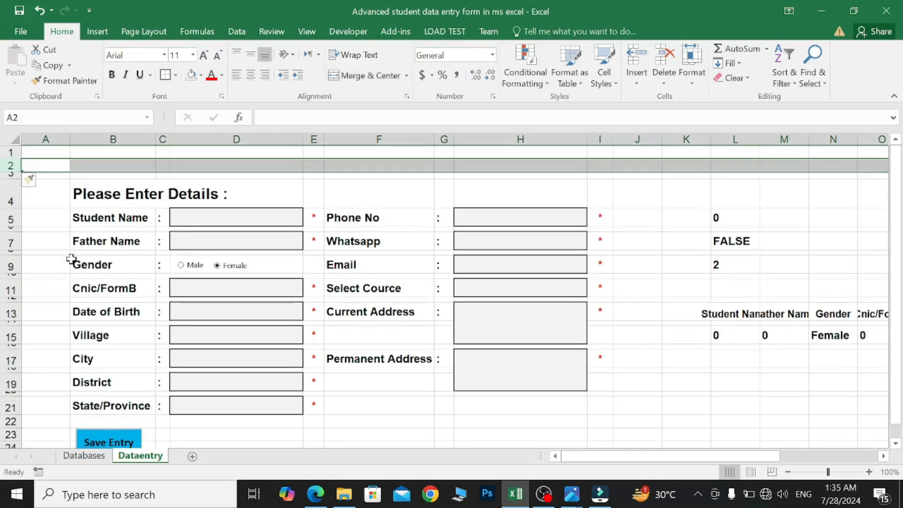
click(13, 152)
right_click(13, 152)
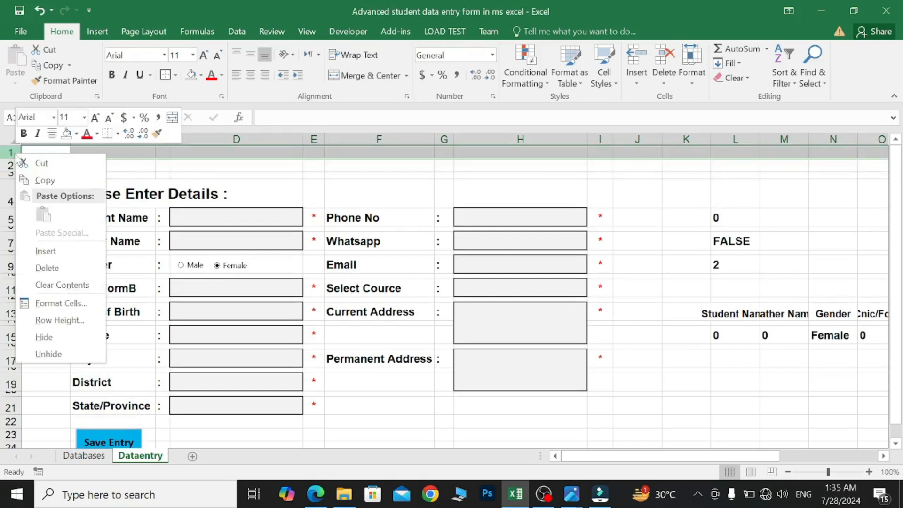
click(65, 252)
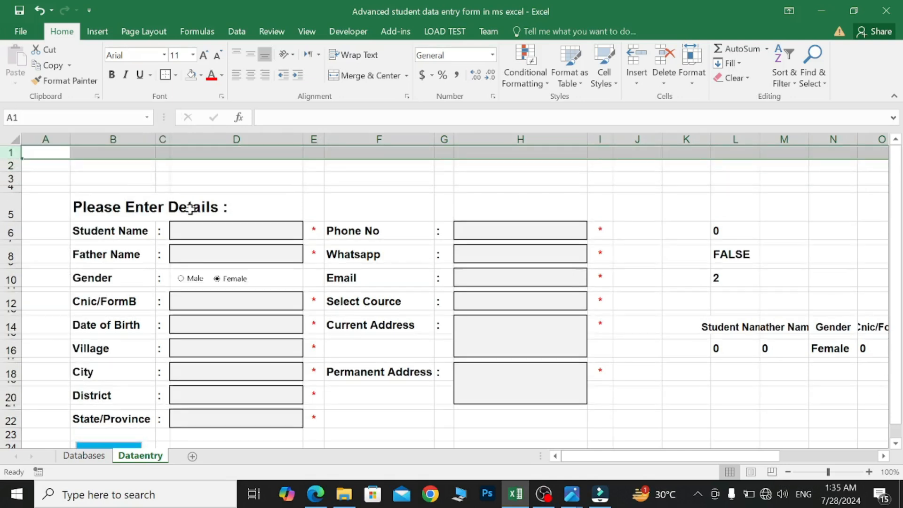
- Type 'Logiks Acdemy' in B3, merge and centre across B3:I3, bold at size 20
click(198, 178)
click(137, 179)
text(Logiks)
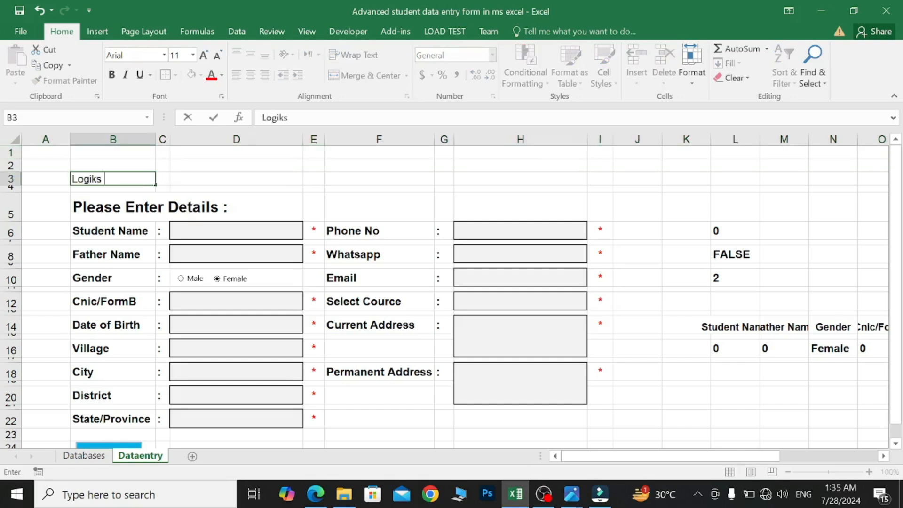
text( Acdemy)
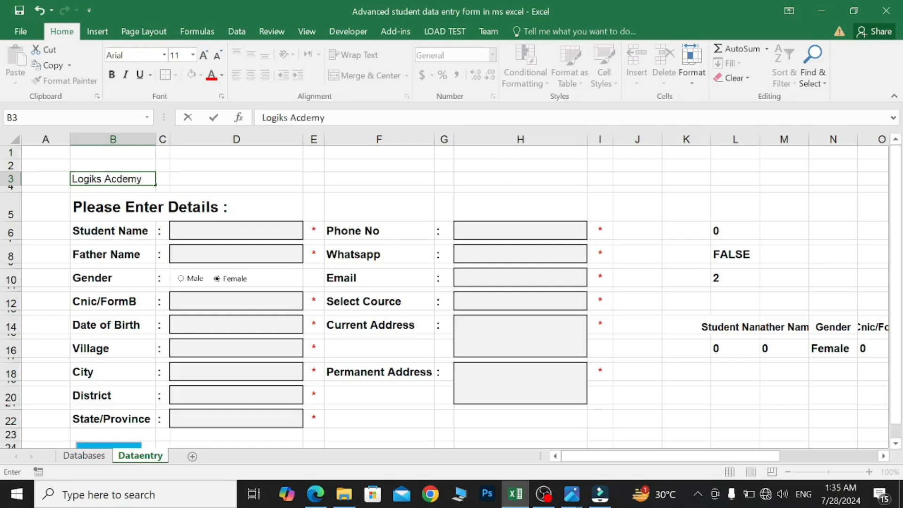
click(58, 188)
drag(74, 175, 598, 181)
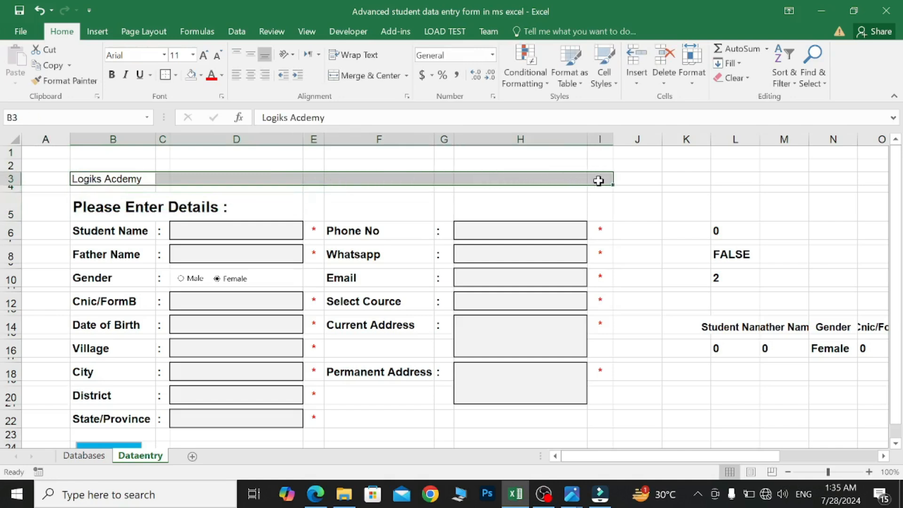
click(369, 75)
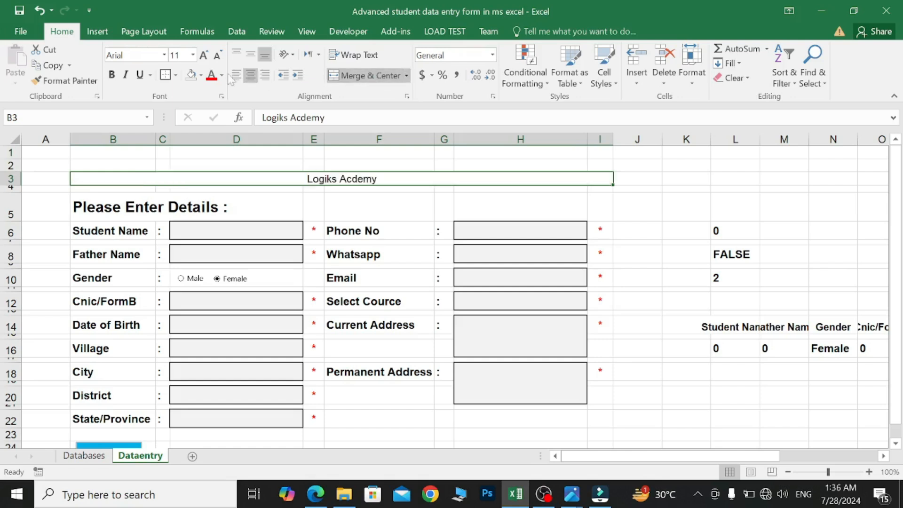
click(112, 74)
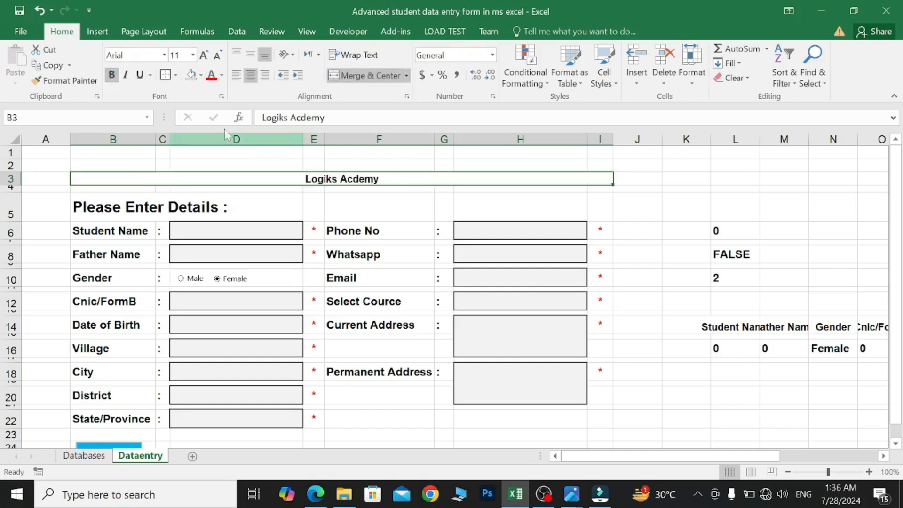
click(193, 55)
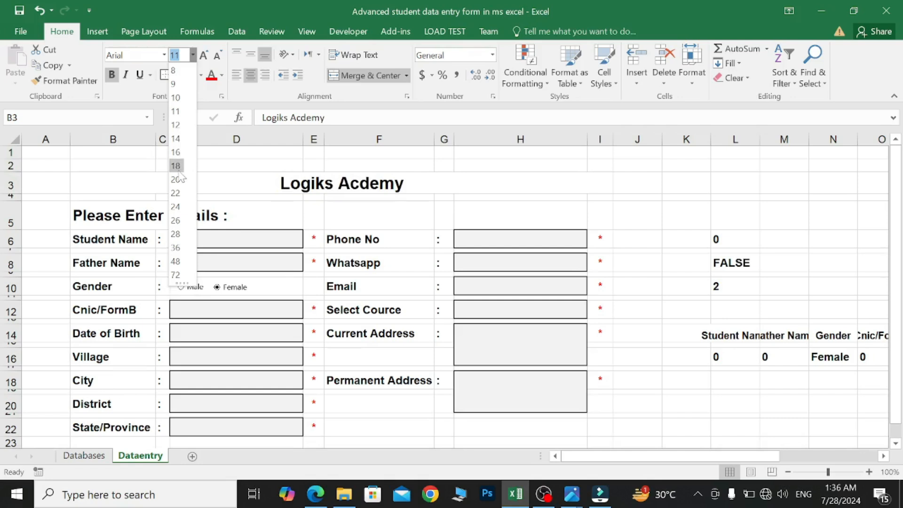
click(176, 180)
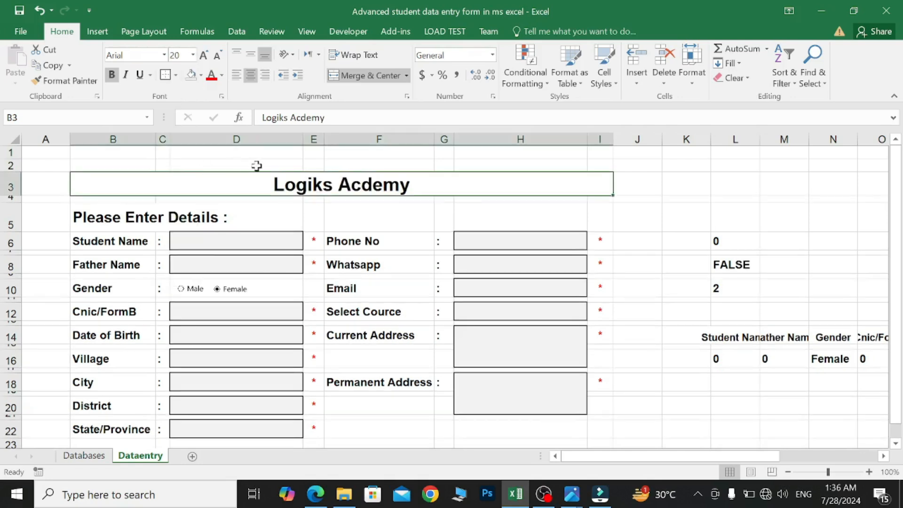
- Retype the title as 'LOGIKS ACADEMY' in capitals
double_click(417, 185)
key(BackSpace)
key(BackSpace)
key(BackSpace)
key(BackSpace)
key(BackSpace)
key(BackSpace)
key(BackSpace)
key(BackSpace)
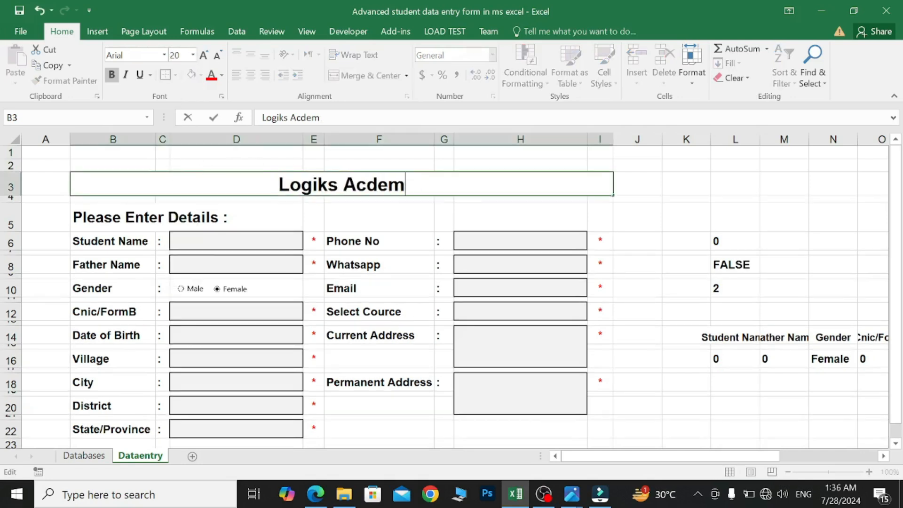
key(BackSpace)
key(BackSpace)
key(BackSpace)
key(BackSpace)
text(OGIKS )
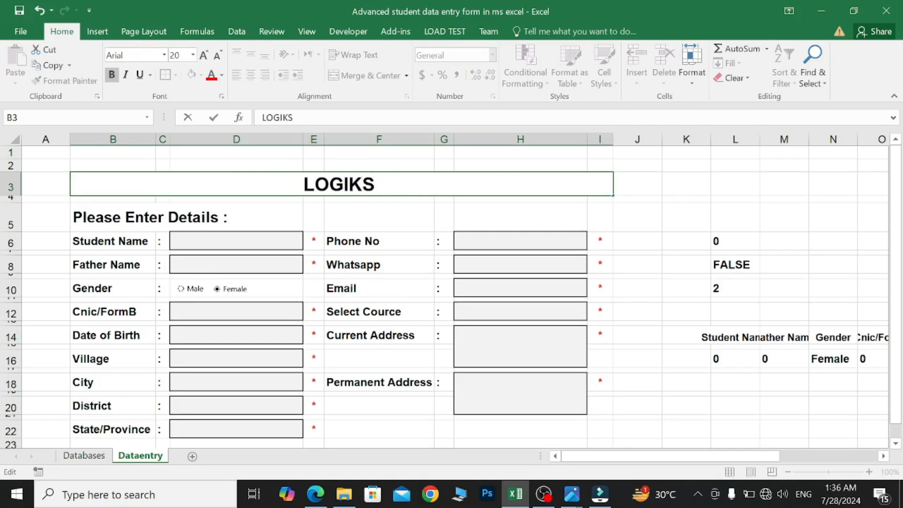
text(ACADEMY)
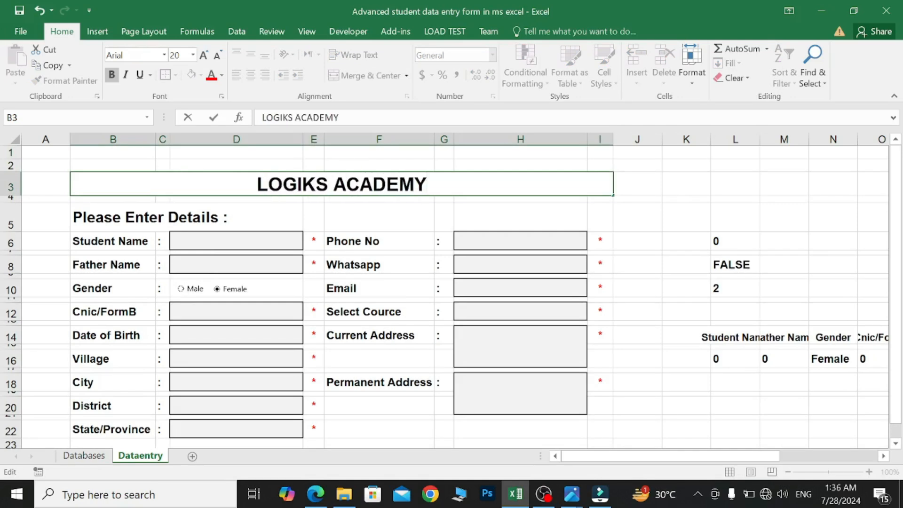
click(442, 200)
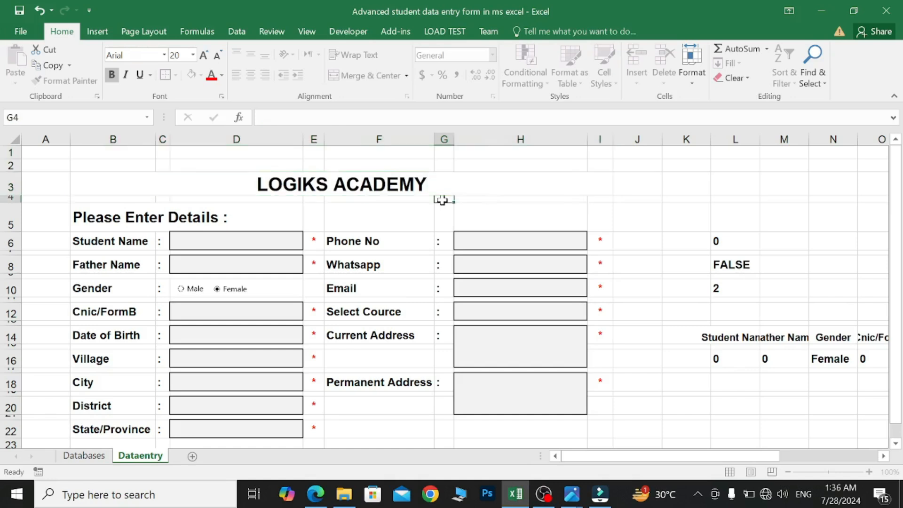
- Give the B3 title band a light-blue fill and a Thick Outside Border
click(301, 180)
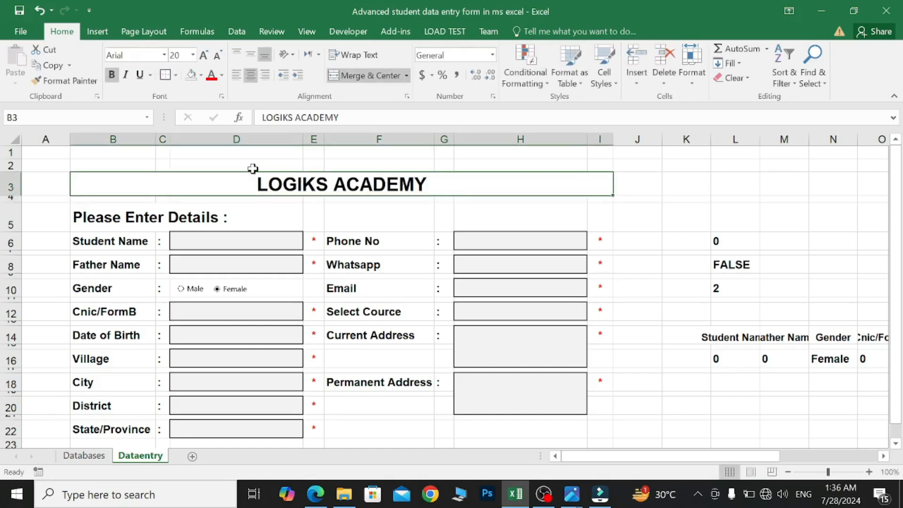
click(200, 76)
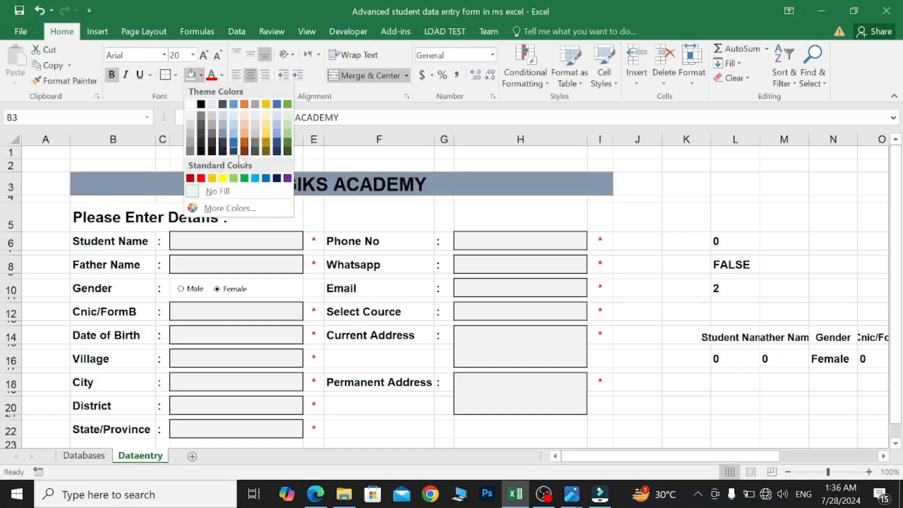
click(255, 178)
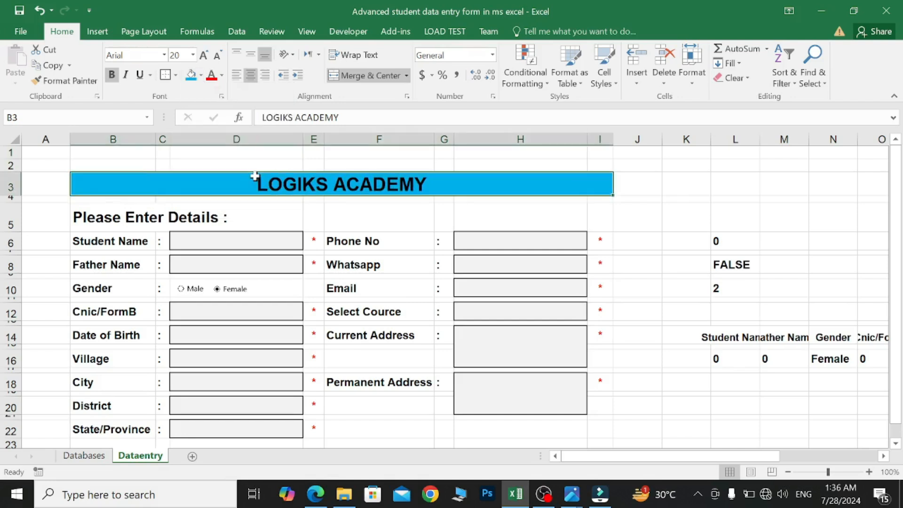
scroll(256, 179, down, 1)
click(175, 75)
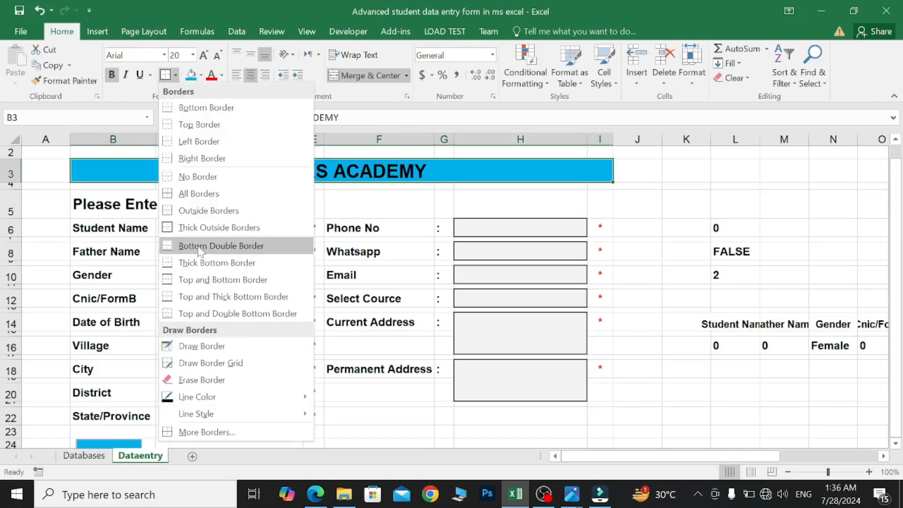
click(198, 228)
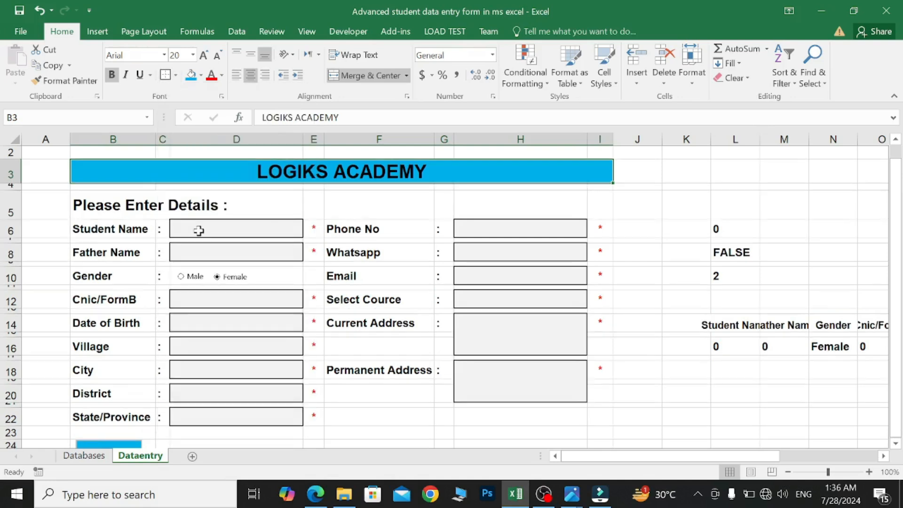
click(29, 228)
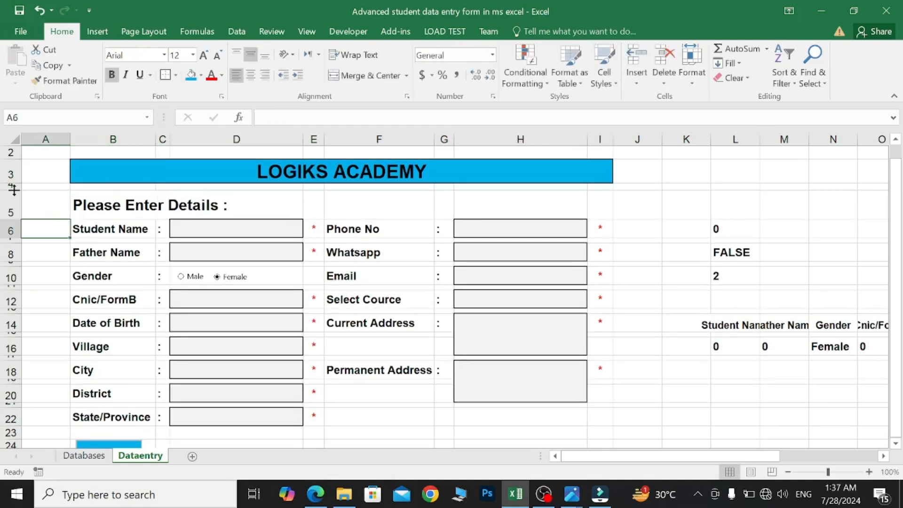
- Heighten row 4 and enter 'Student Registration Form' in B4, bold at size 16
drag(15, 190, 39, 201)
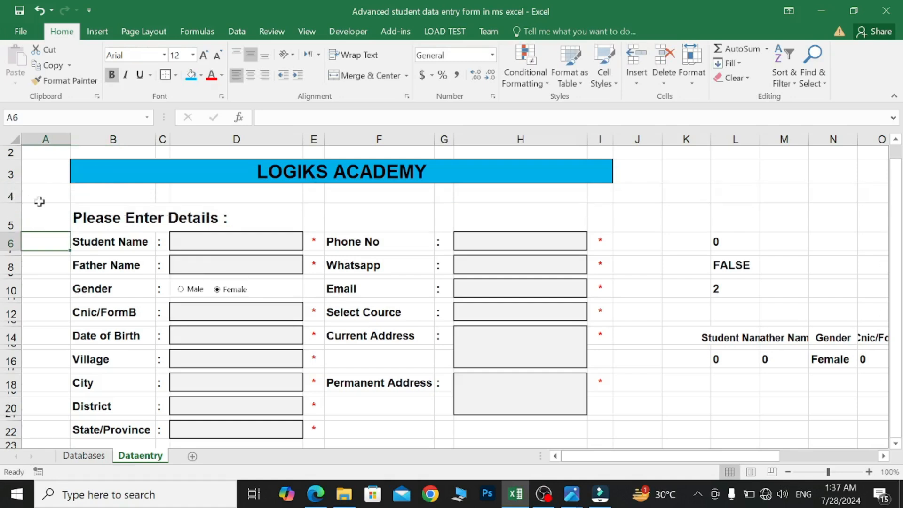
click(95, 195)
text(Student Registr)
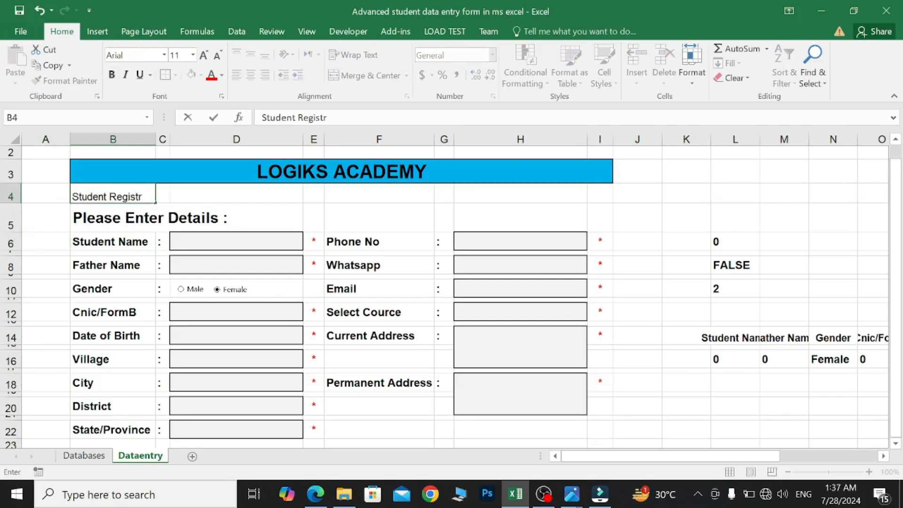
text(ation Form)
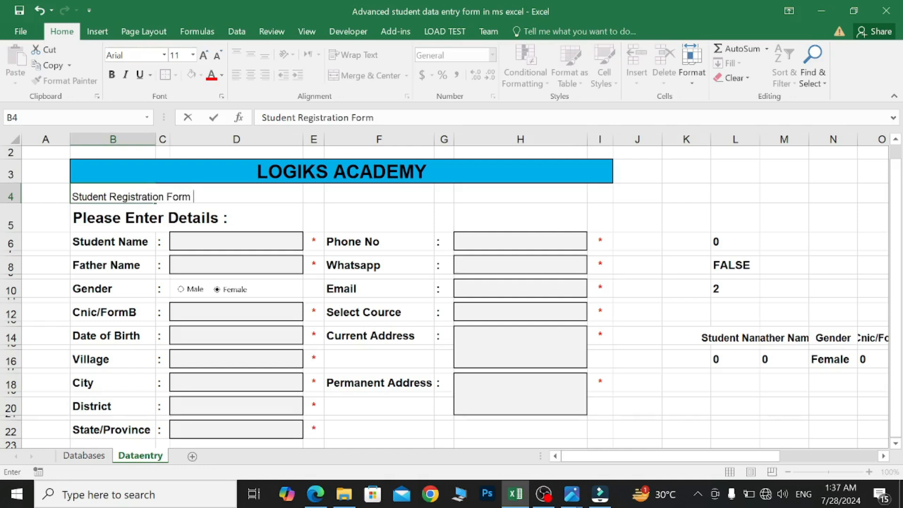
drag(191, 197, 108, 121)
click(112, 75)
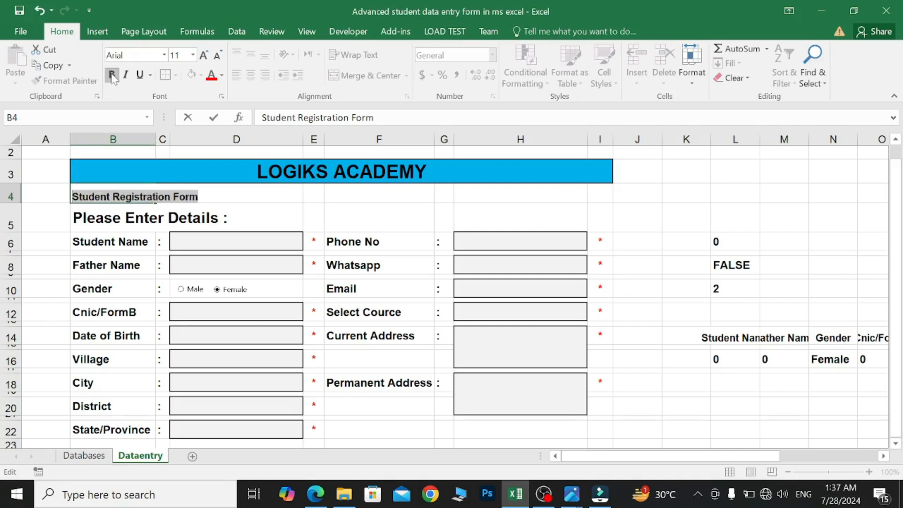
click(193, 56)
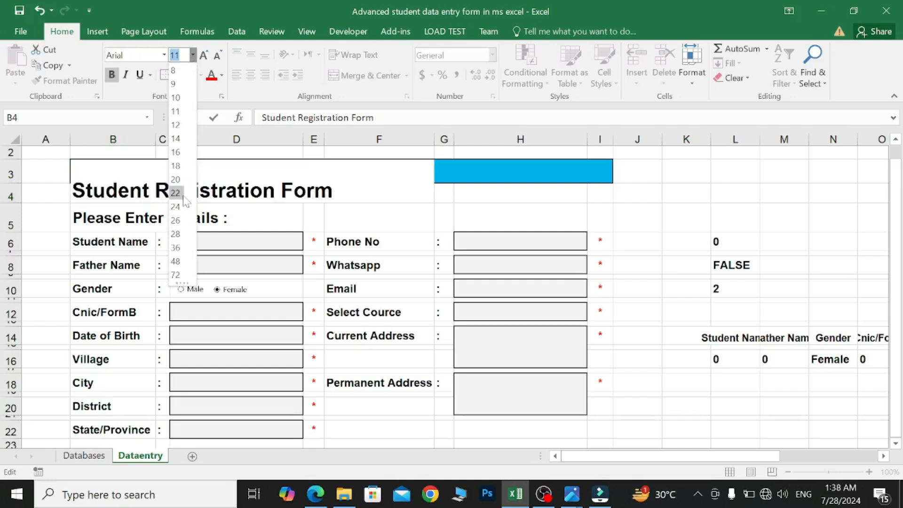
click(177, 151)
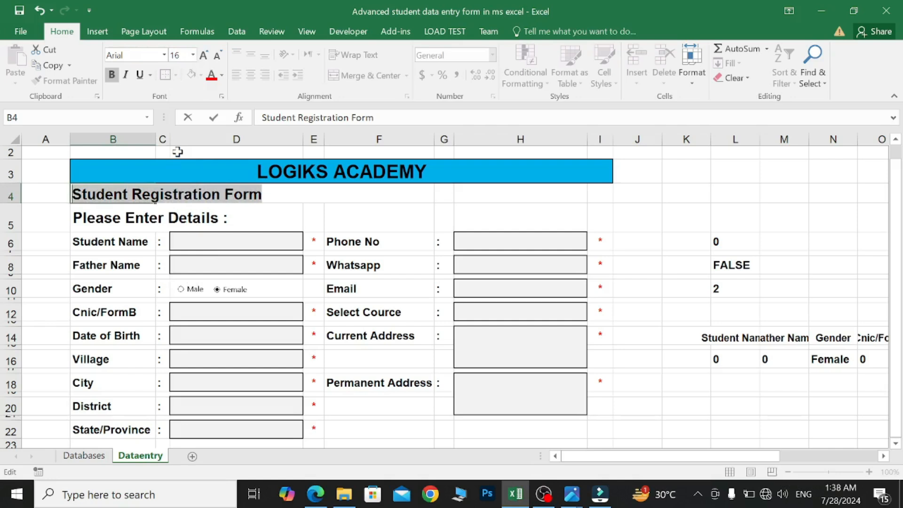
click(53, 218)
- Merge and centre the subtitle across B4:I4 in red, underlined, 16-point Calibri
drag(76, 193, 590, 192)
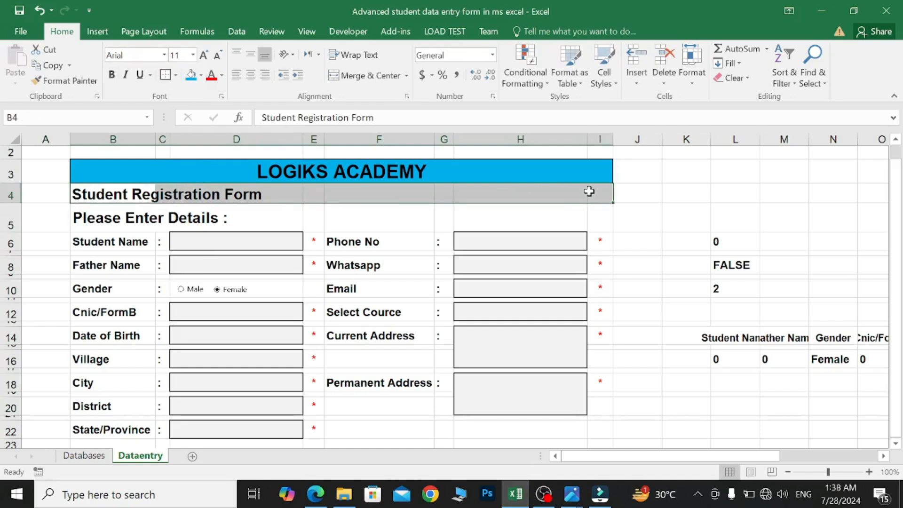
click(387, 80)
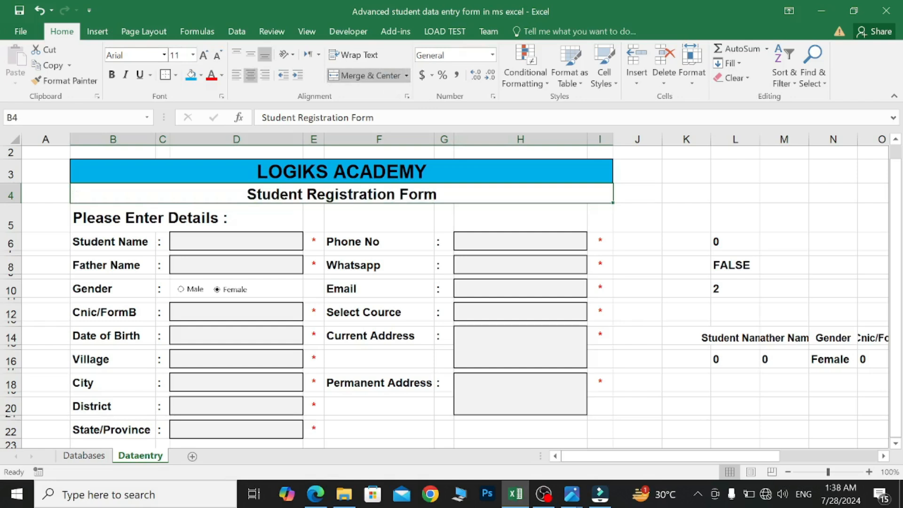
click(164, 55)
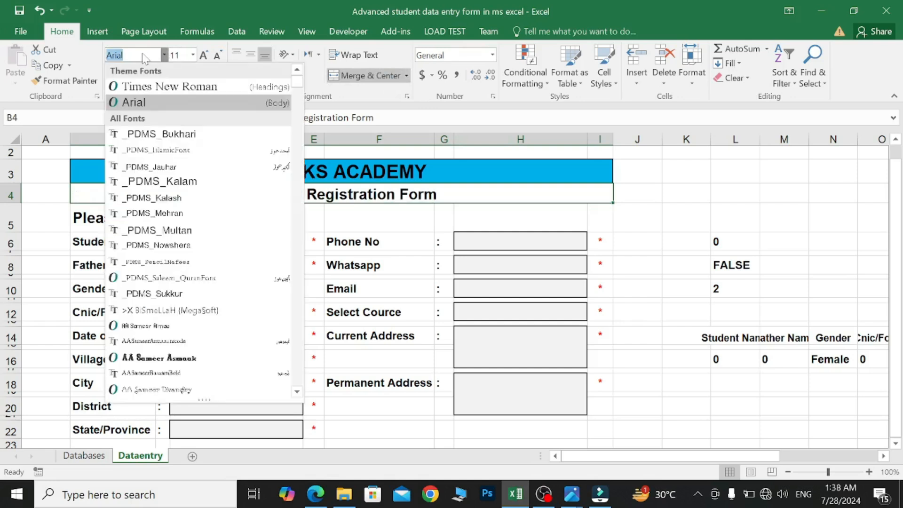
text(Calibri)
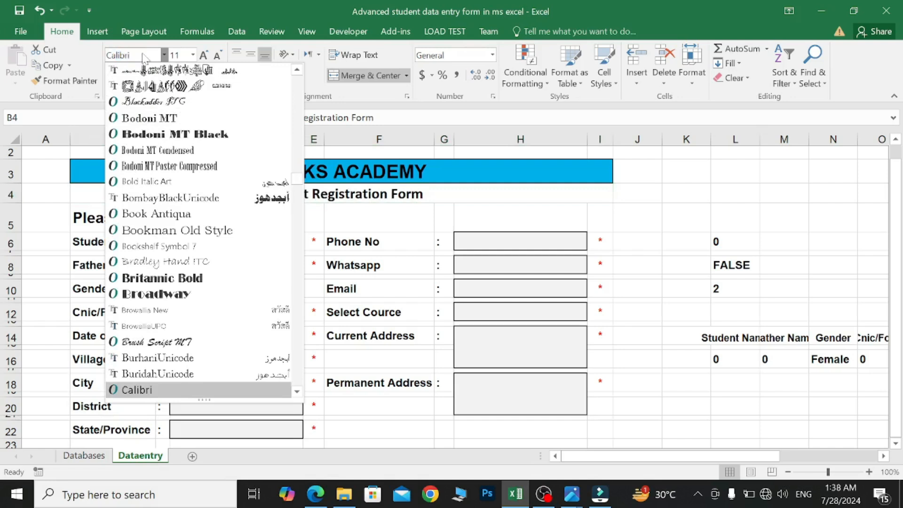
key(Return)
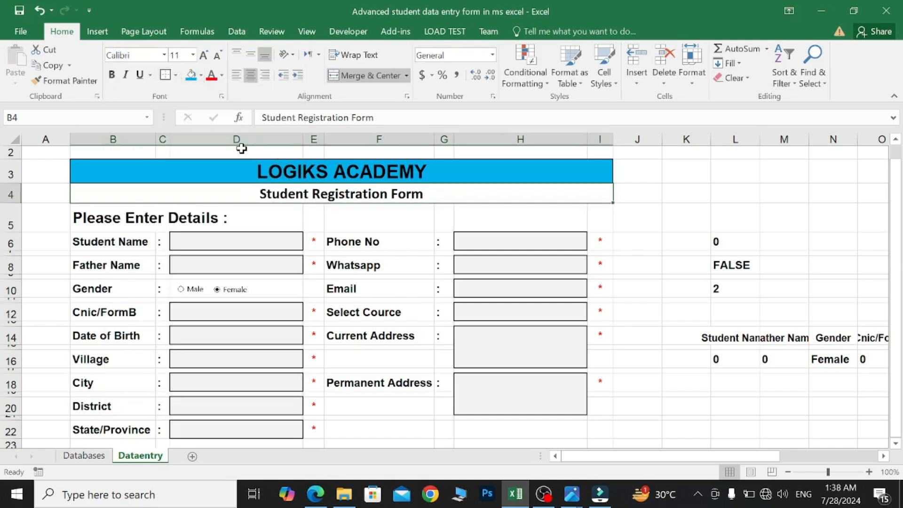
click(139, 76)
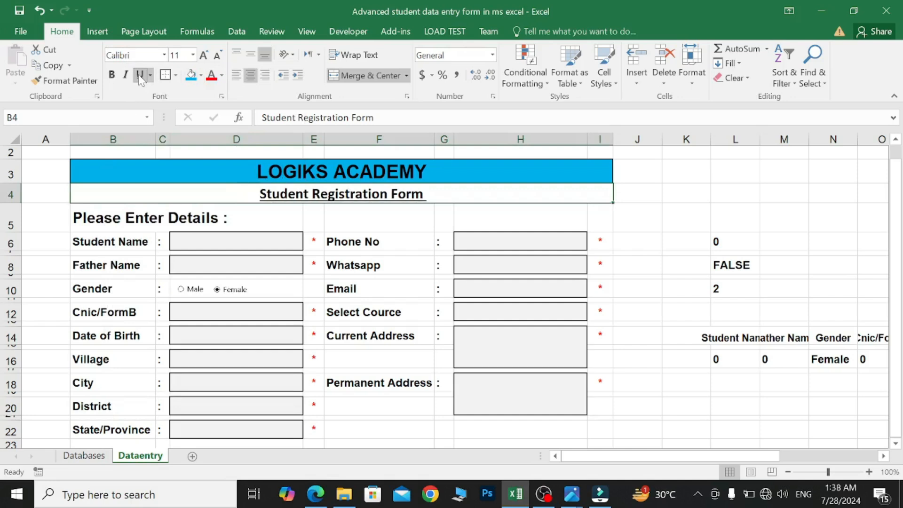
click(211, 76)
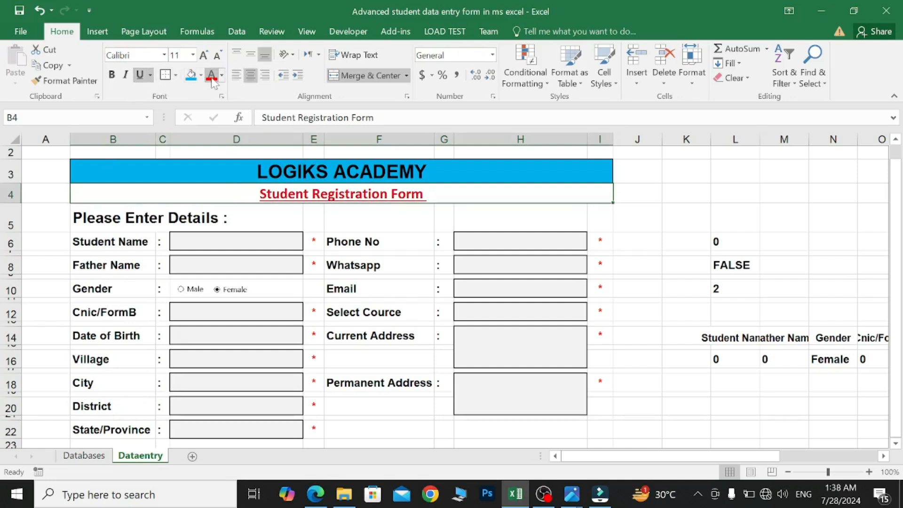
click(193, 55)
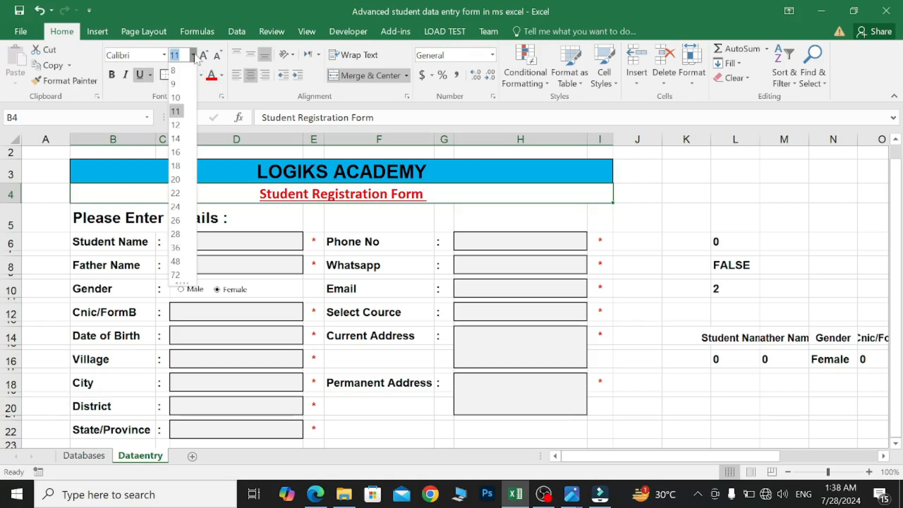
click(176, 151)
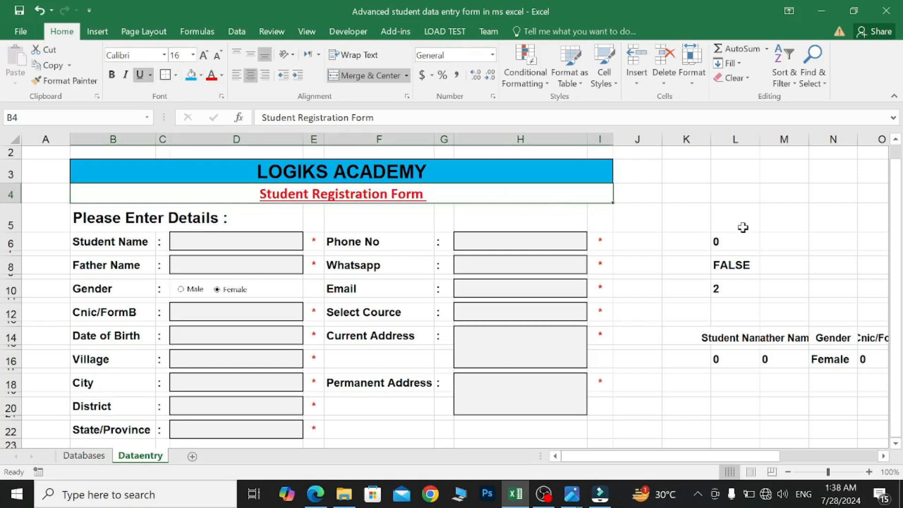
click(641, 196)
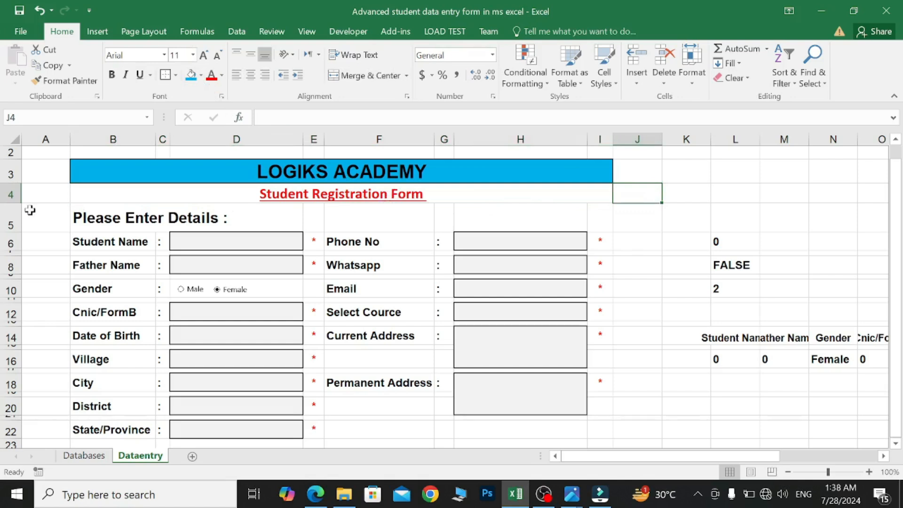
- Insert a new row 5 and type 'For Class 11th and 12th' in F5
click(11, 216)
right_click(18, 214)
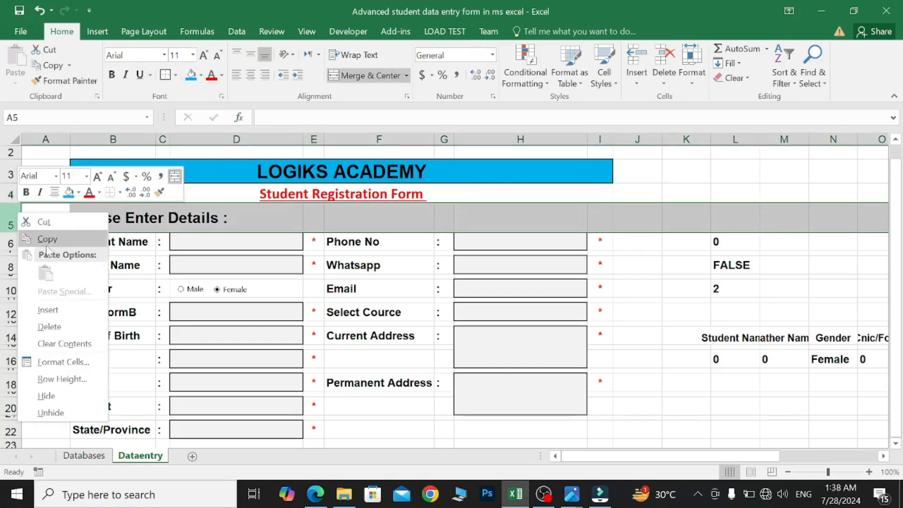
click(65, 309)
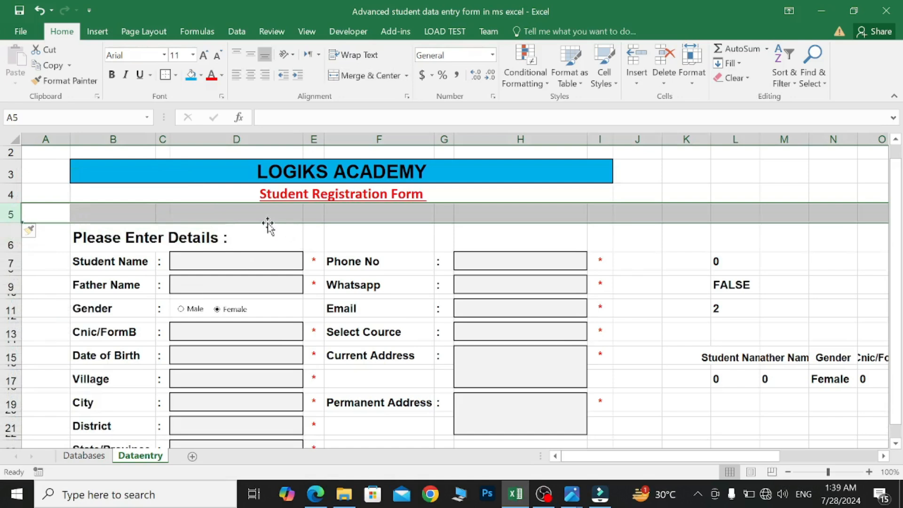
click(379, 213)
text(For Class 1)
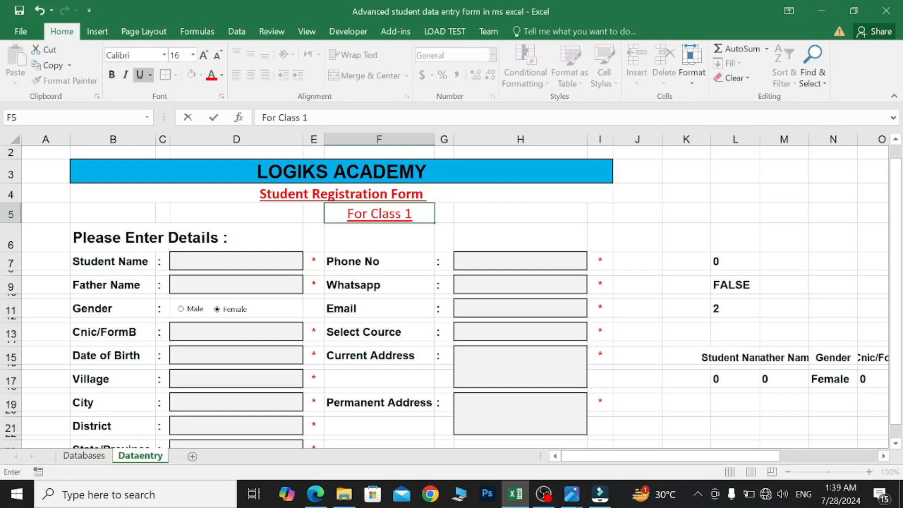
text(1th and 12th)
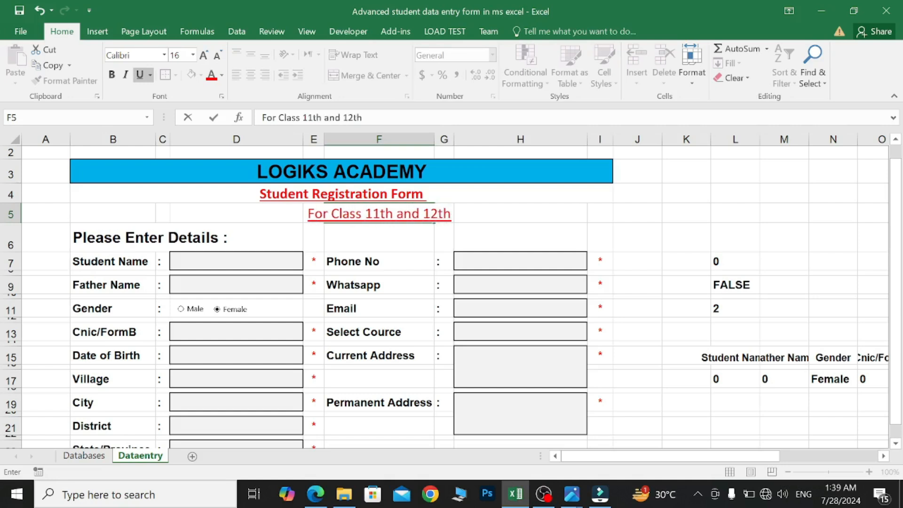
key(Return)
- Merge and centre the class line across B5:I5: size 12, no underline, top-aligned, blue
drag(106, 210, 590, 214)
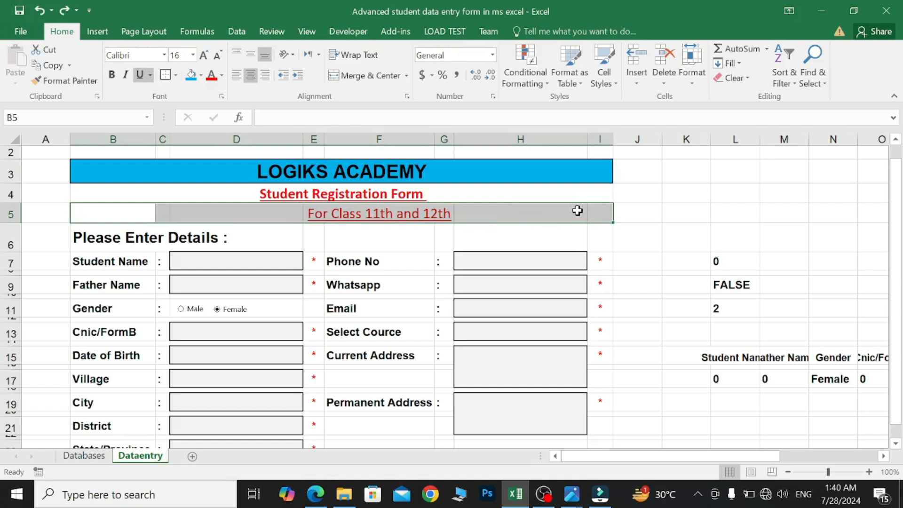
click(360, 77)
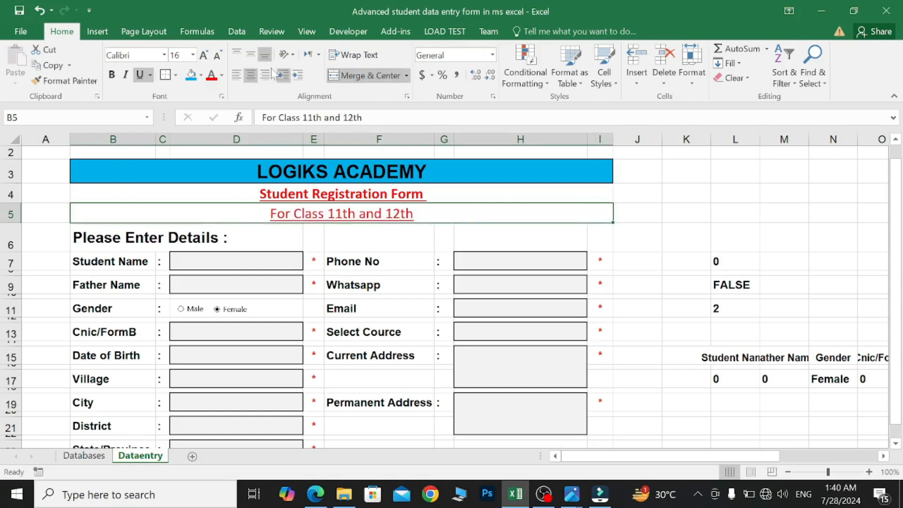
click(193, 55)
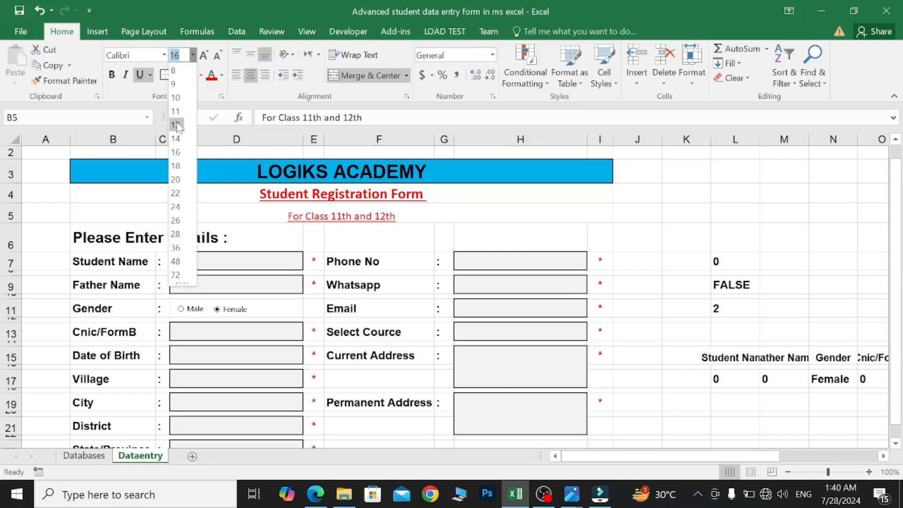
click(176, 125)
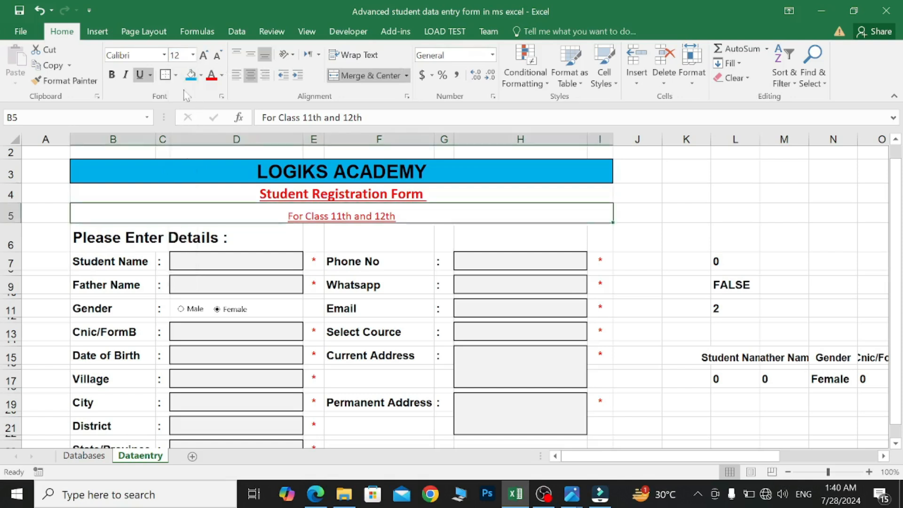
click(140, 75)
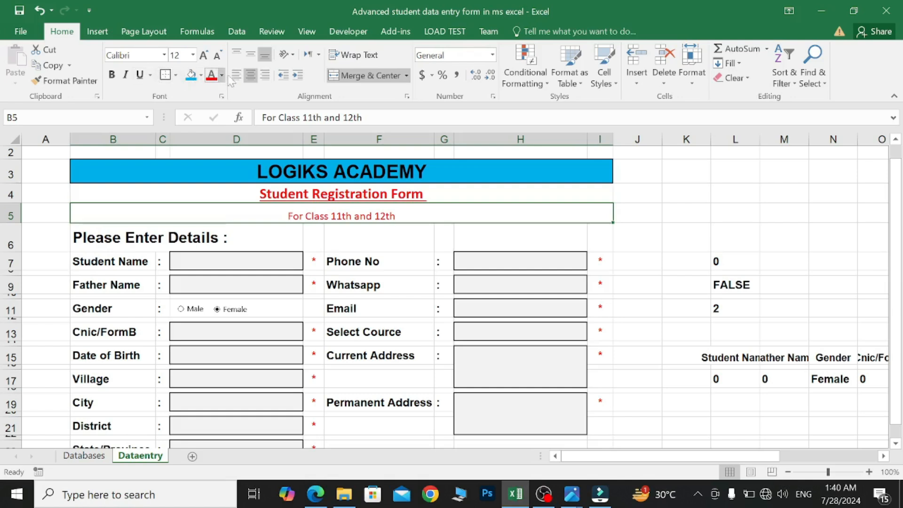
click(238, 56)
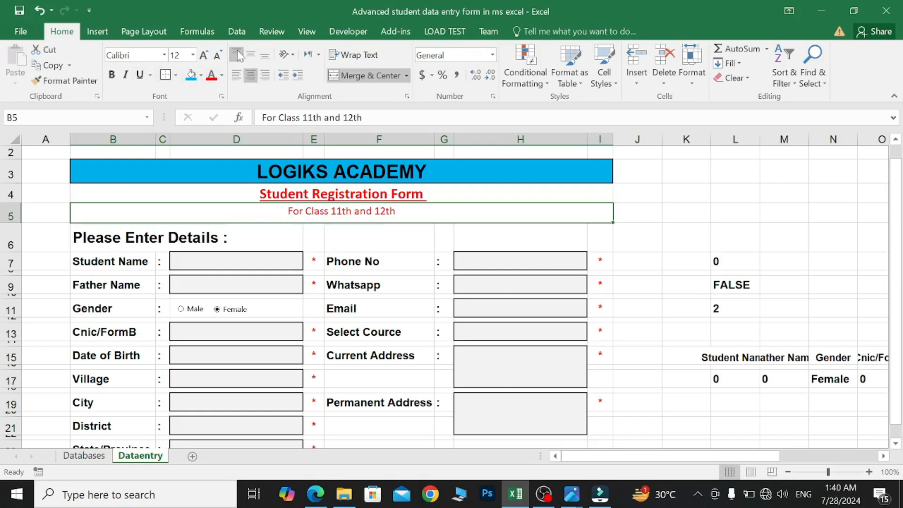
click(222, 75)
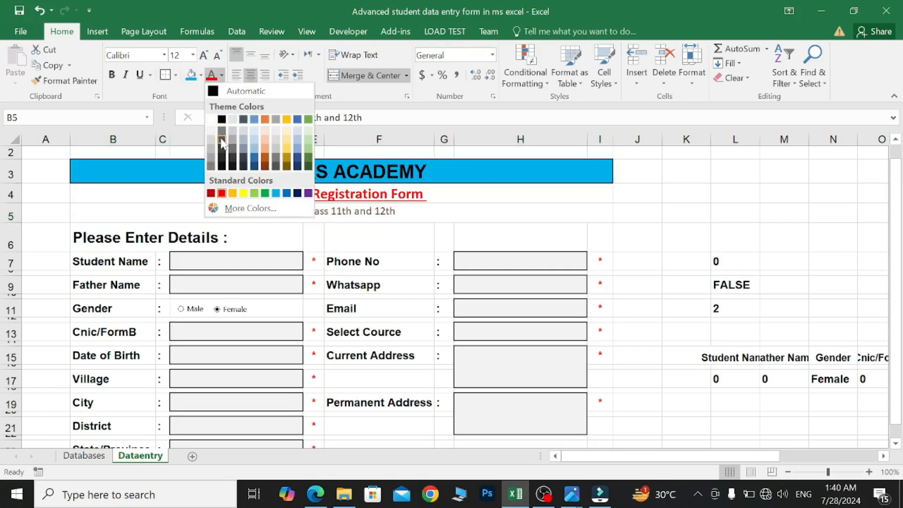
click(286, 193)
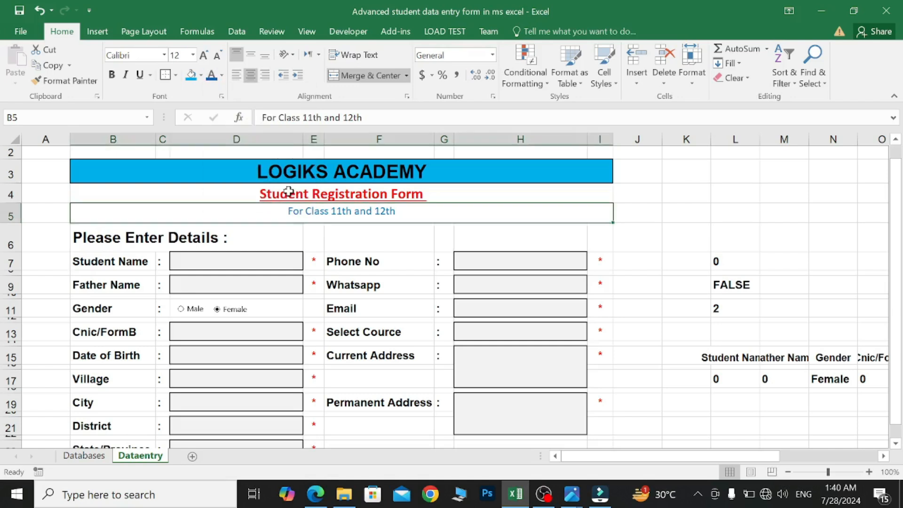
click(211, 197)
- Shorten rows 6 and 5 beneath the subtitle
drag(15, 251, 14, 238)
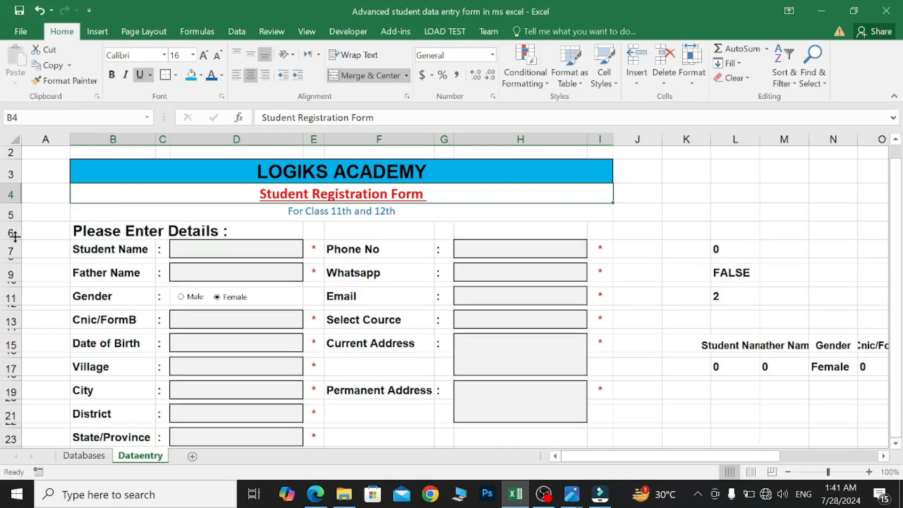
drag(15, 221, 16, 217)
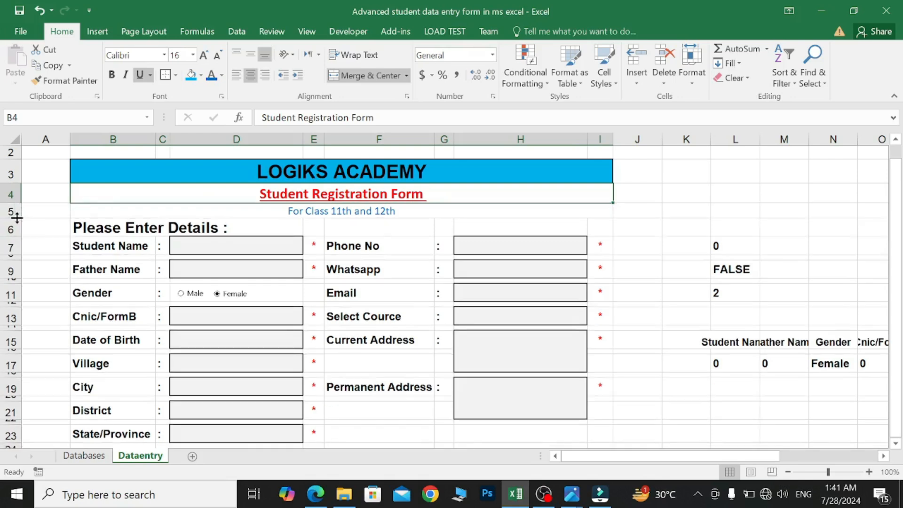
scroll(247, 365, down, 2)
scroll(250, 365, up, 1)
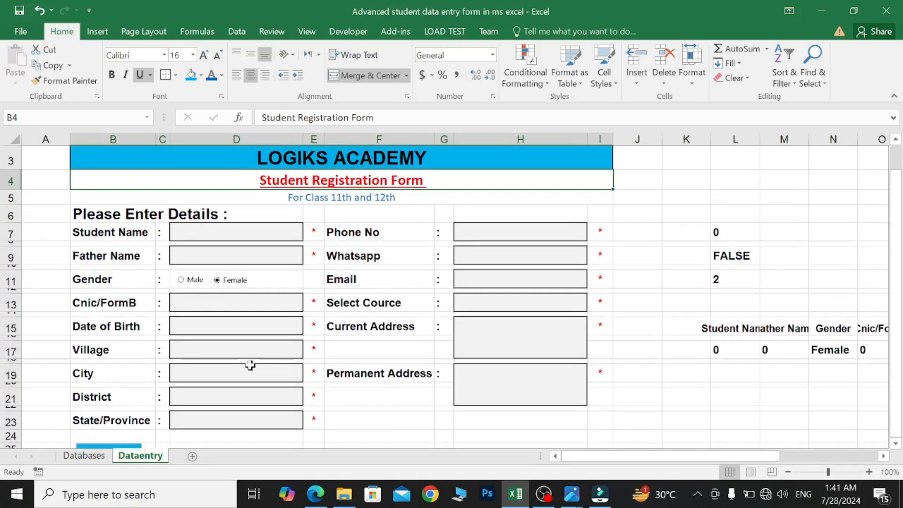
click(46, 236)
scroll(46, 235, up, 1)
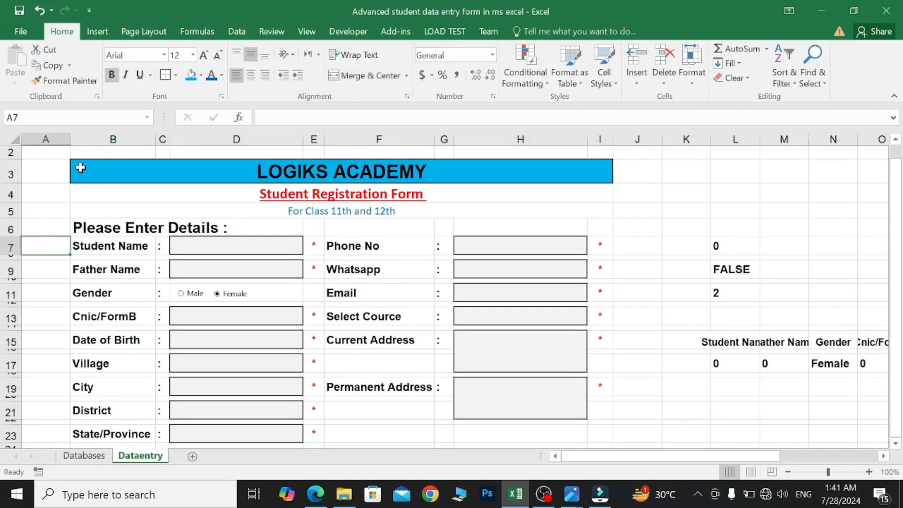
- Apply a Thick Outside Border to the whole form range B3:I27
drag(76, 164, 435, 309)
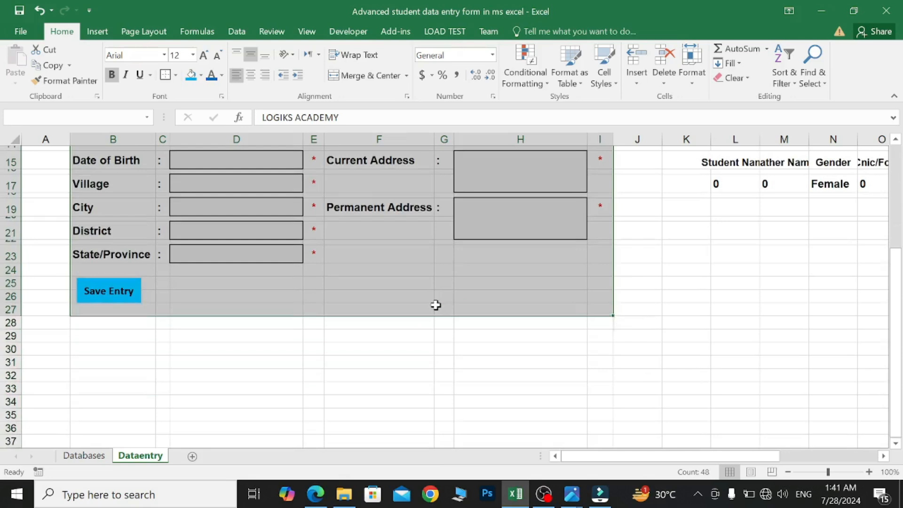
click(176, 75)
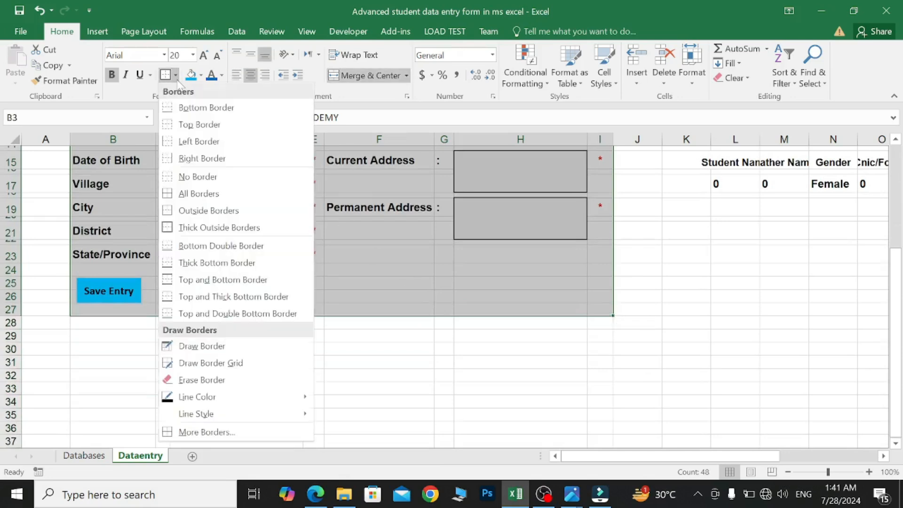
click(211, 227)
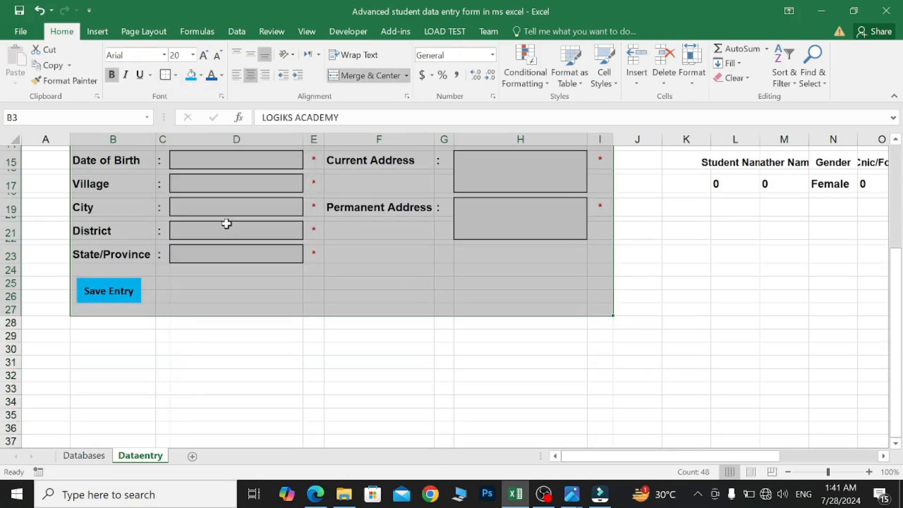
scroll(226, 221, up, 5)
click(646, 242)
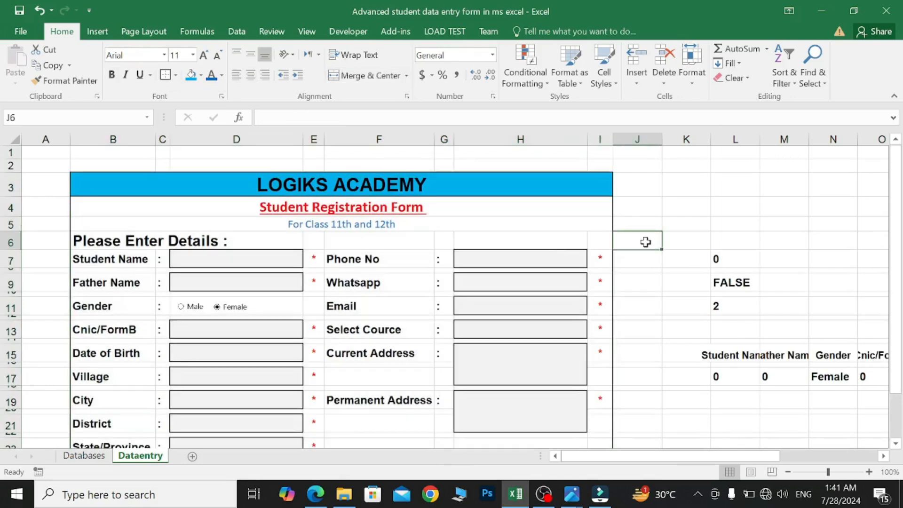
scroll(703, 233, down, 1)
scroll(703, 233, down, 1)
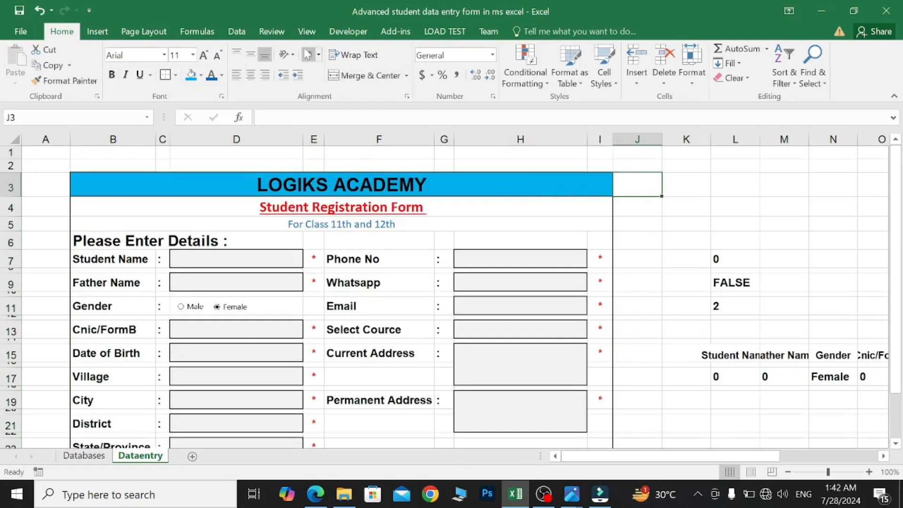
- Switch off sheet gridlines from the View ribbon so the Dataentry form sits on plain white
click(308, 39)
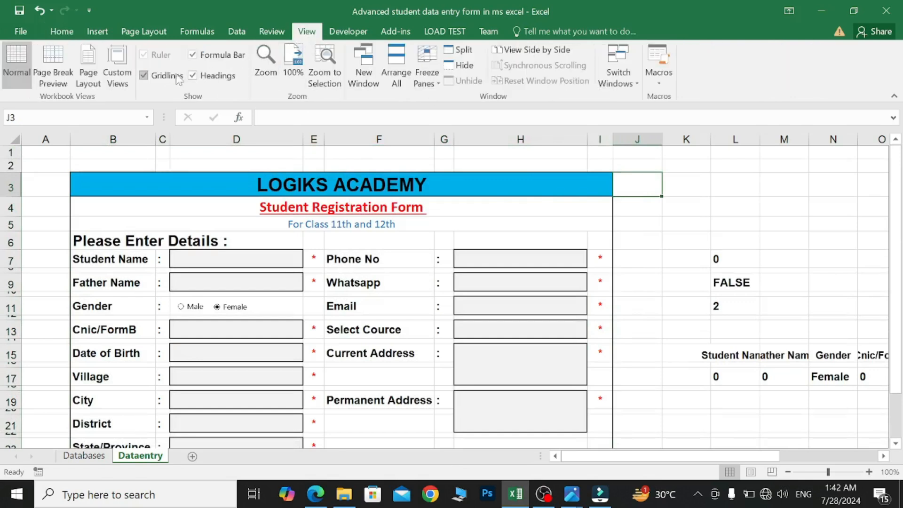
click(144, 76)
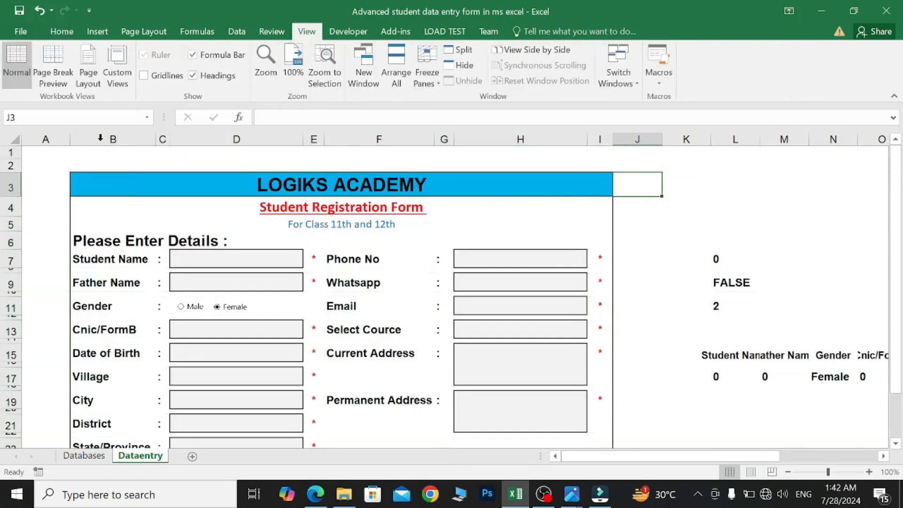
click(46, 195)
scroll(438, 291, down, 2)
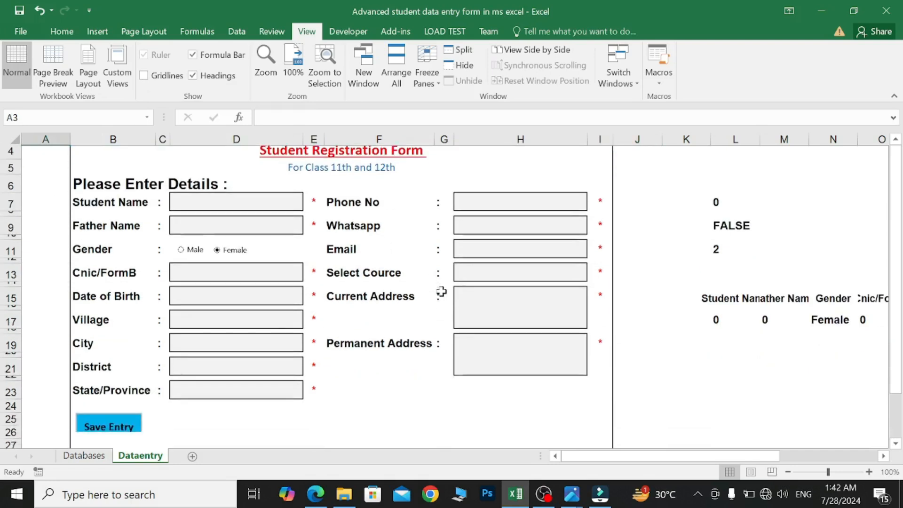
scroll(441, 291, up, 1)
scroll(441, 292, down, 1)
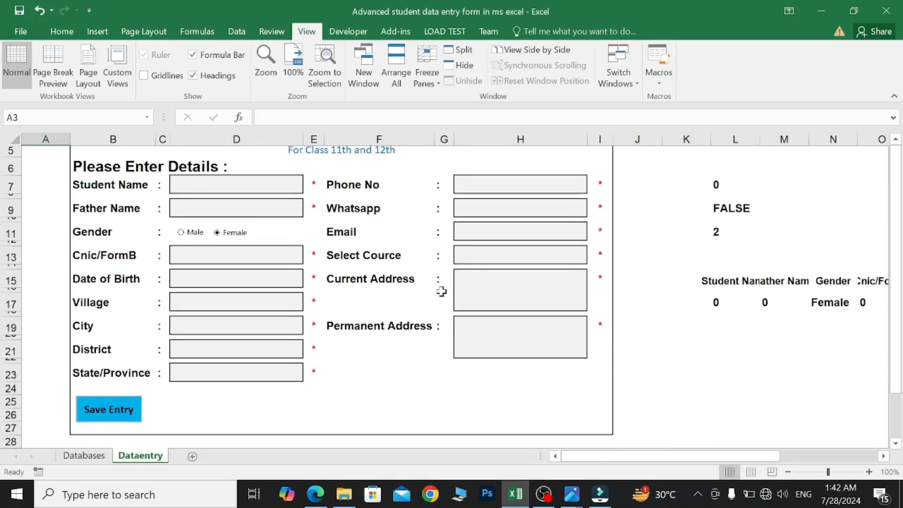
scroll(441, 292, up, 1)
scroll(441, 291, down, 1)
scroll(324, 295, down, 1)
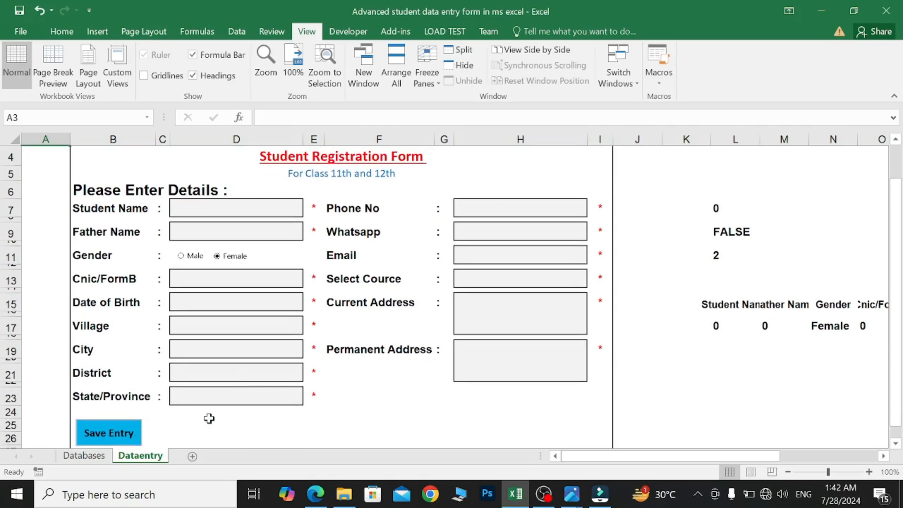
scroll(208, 417, up, 3)
- Fill the LOGIKS ACADEMY header cell B3 with Blue, Accent 1, Lighter 80%
scroll(207, 417, down, 1)
scroll(207, 418, up, 1)
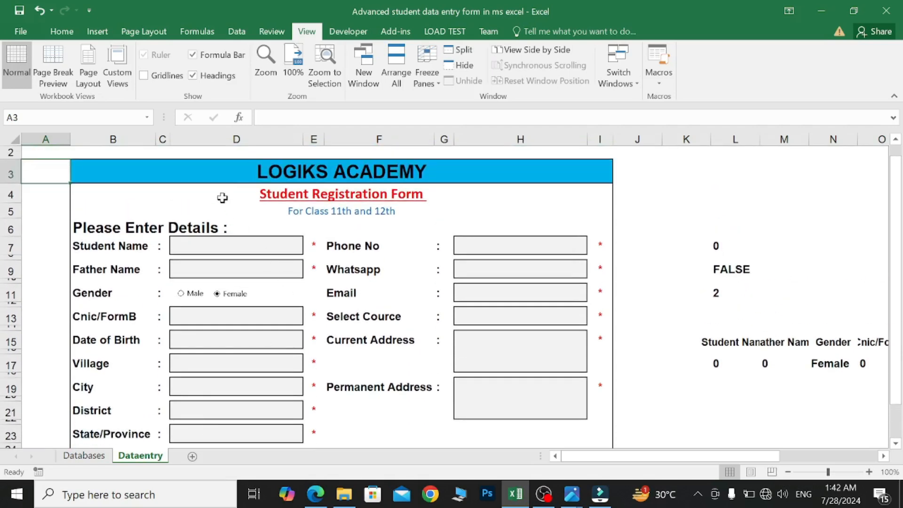
click(213, 176)
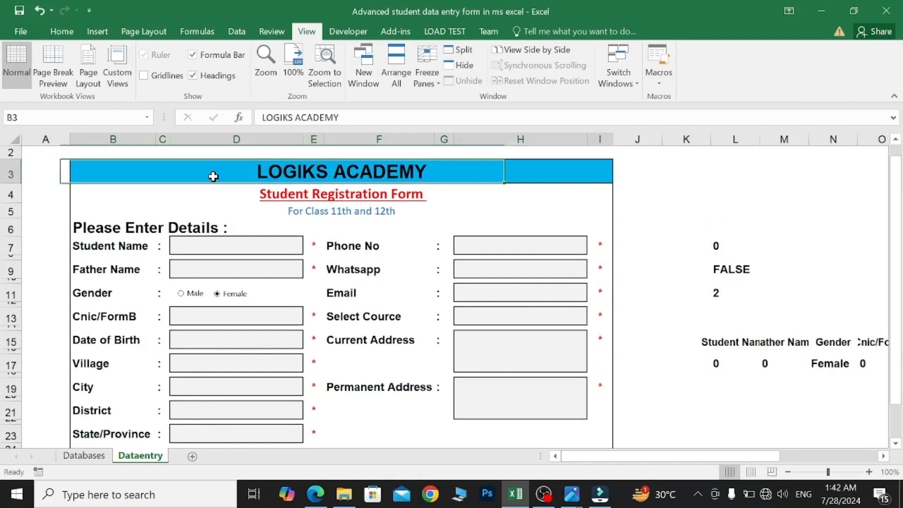
click(70, 32)
click(201, 75)
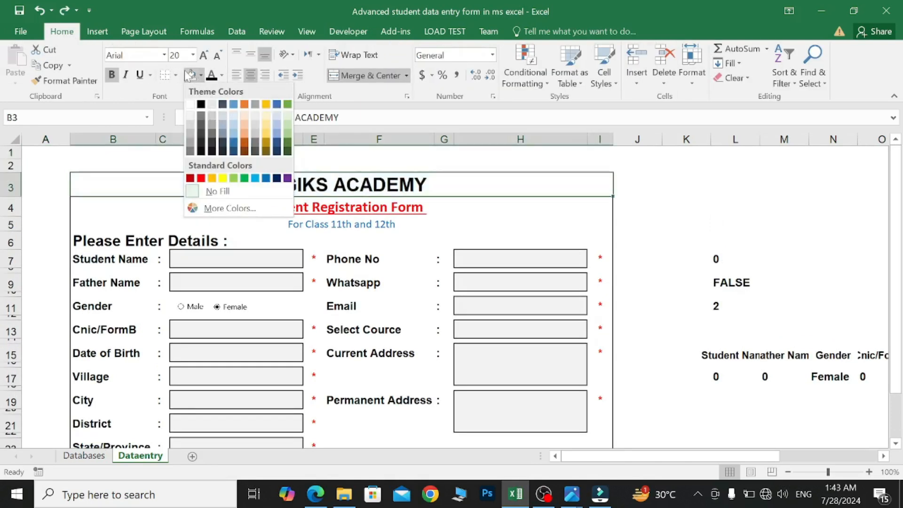
click(236, 117)
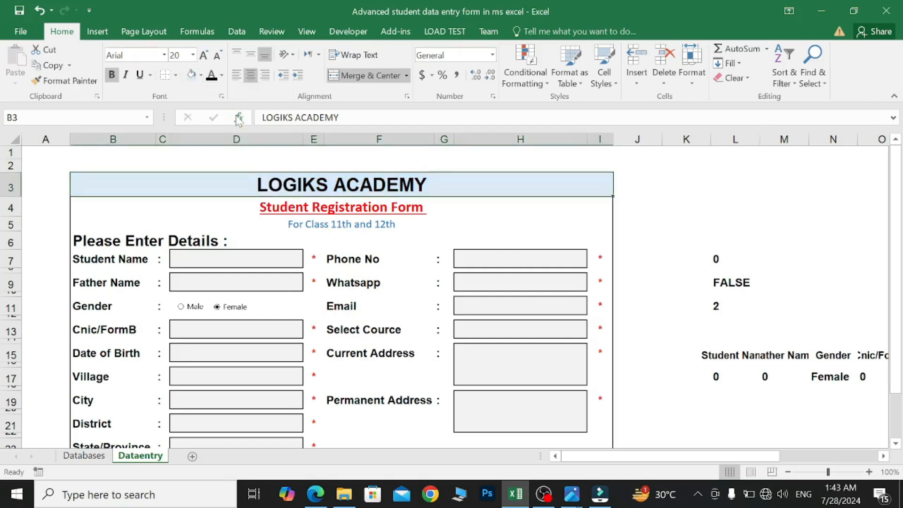
click(53, 163)
- Recolour the Save Entry button with a pale light blue-grey theme fill
scroll(139, 226, down, 2)
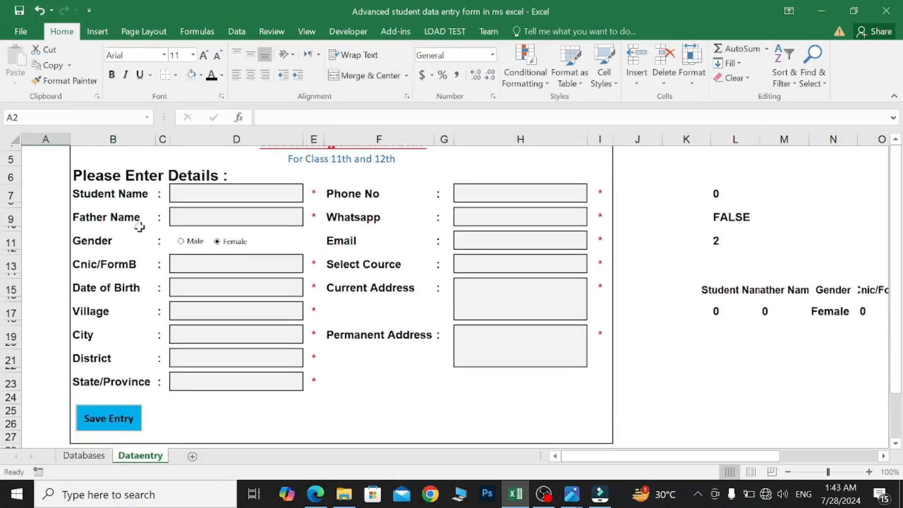
scroll(142, 305, down, 2)
click(137, 343)
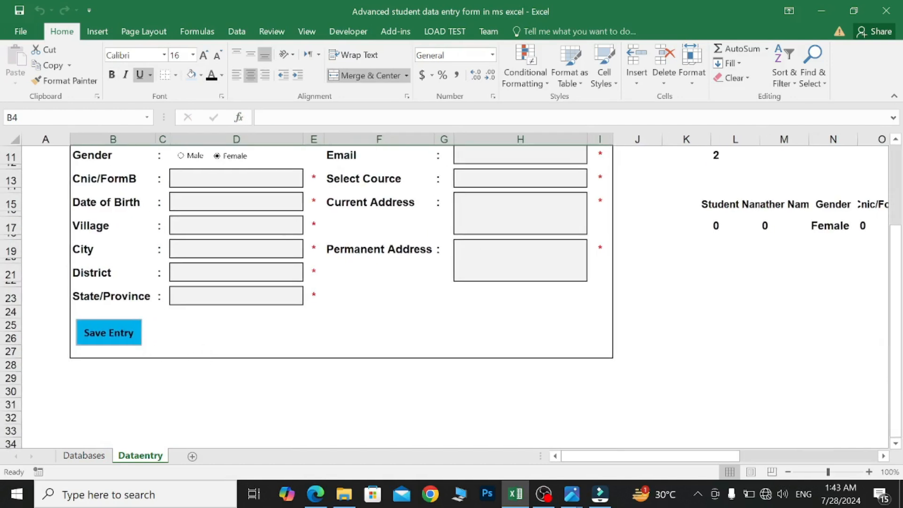
ctrl+click(135, 340)
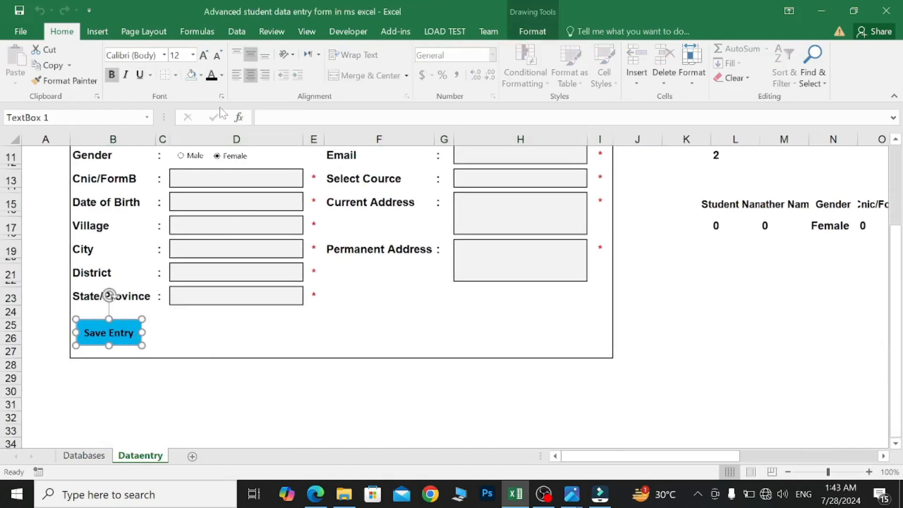
click(202, 75)
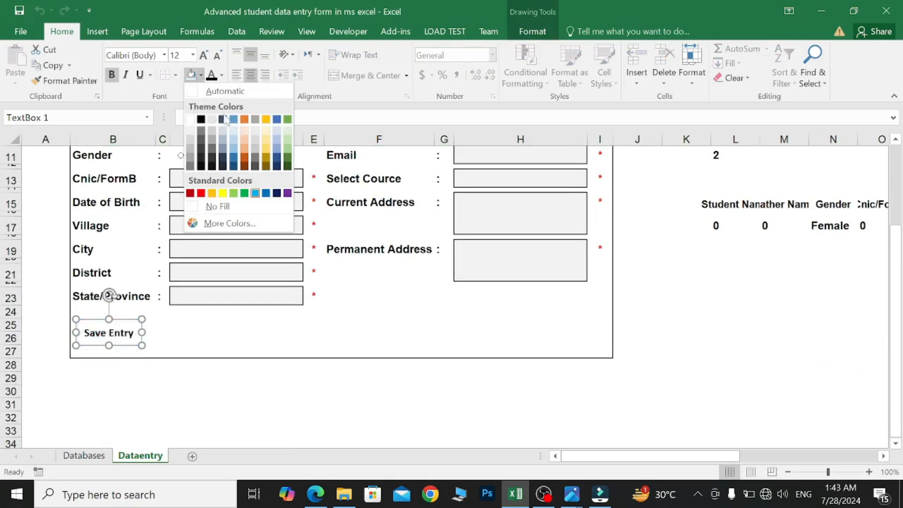
click(233, 130)
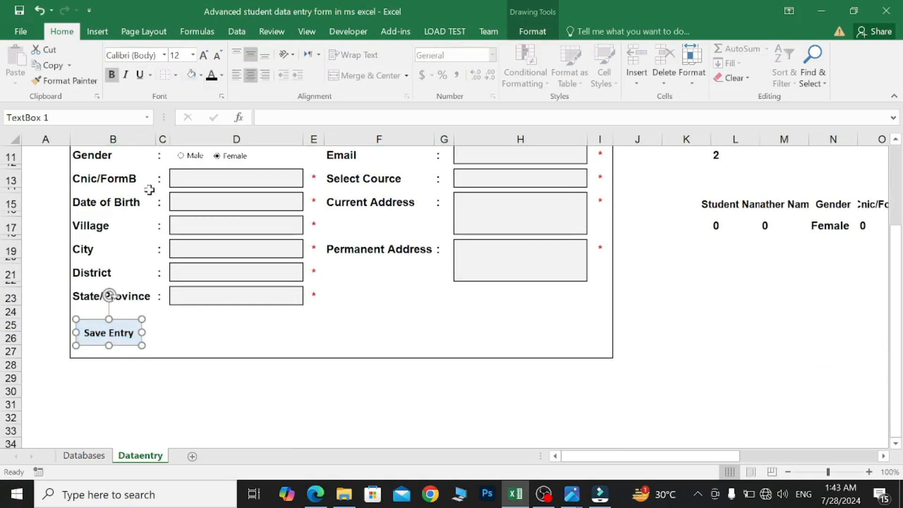
click(41, 256)
scroll(41, 255, up, 3)
- Copy the Save Entry button into D25, place it alongside, and relabel the copy 'Reset'
scroll(40, 253, up, 1)
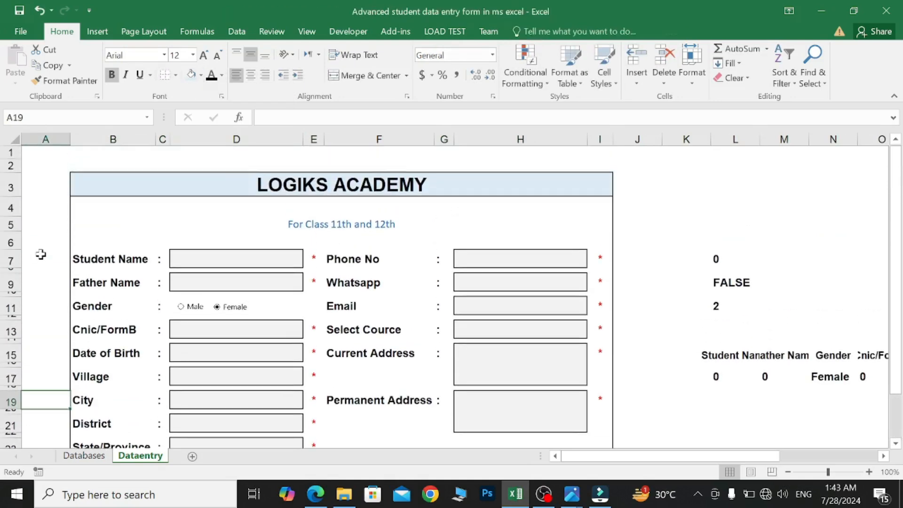
scroll(41, 255, down, 3)
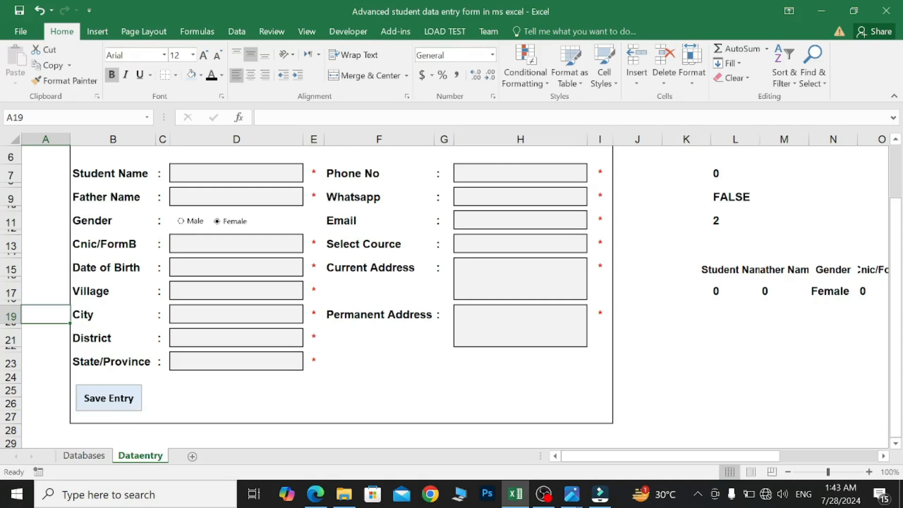
ctrl+click(108, 398)
key(ctrl+c)
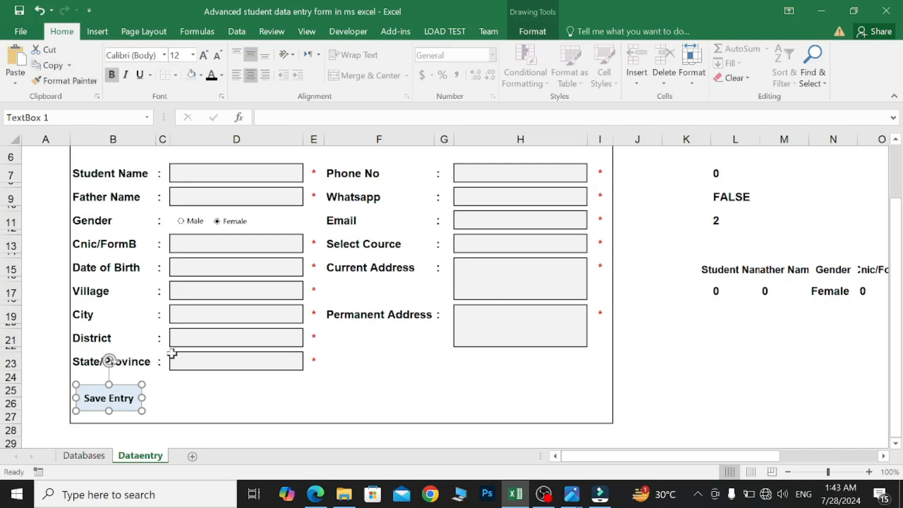
click(172, 389)
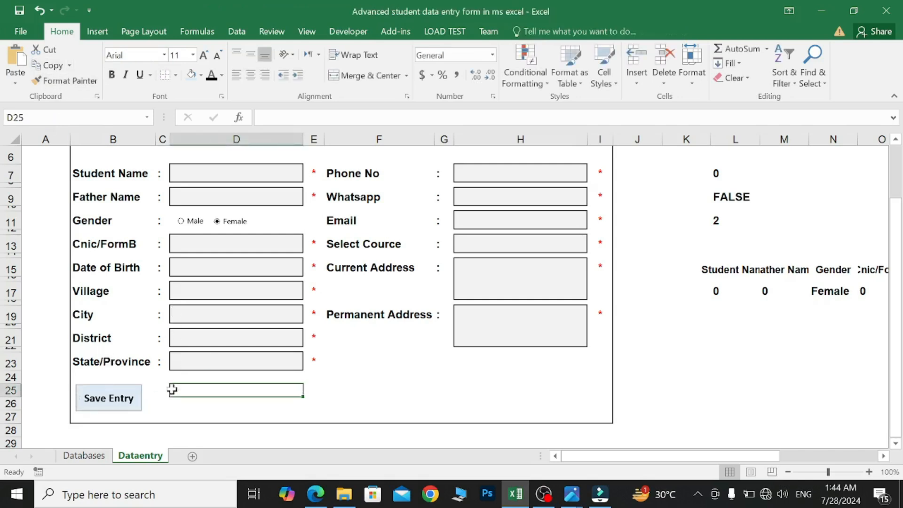
key(ctrl+v)
drag(182, 389, 167, 386)
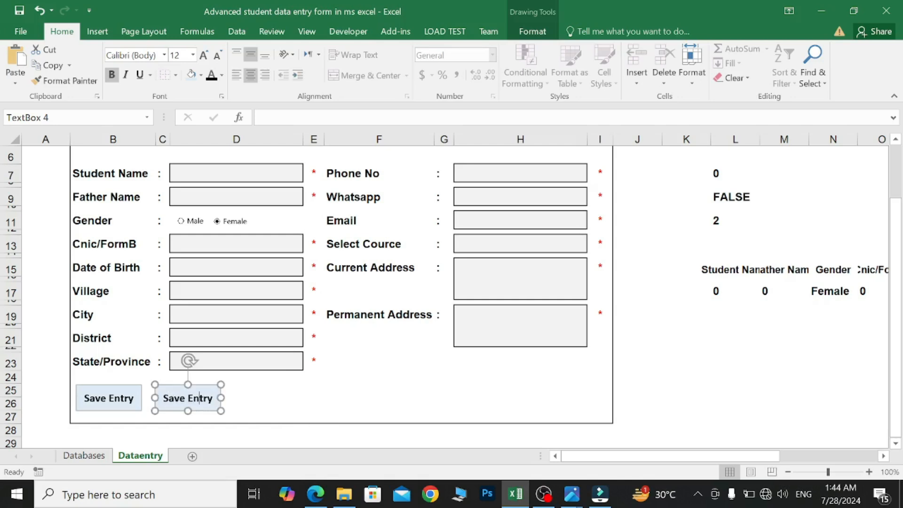
key(ctrl+a)
text(Reset)
click(279, 401)
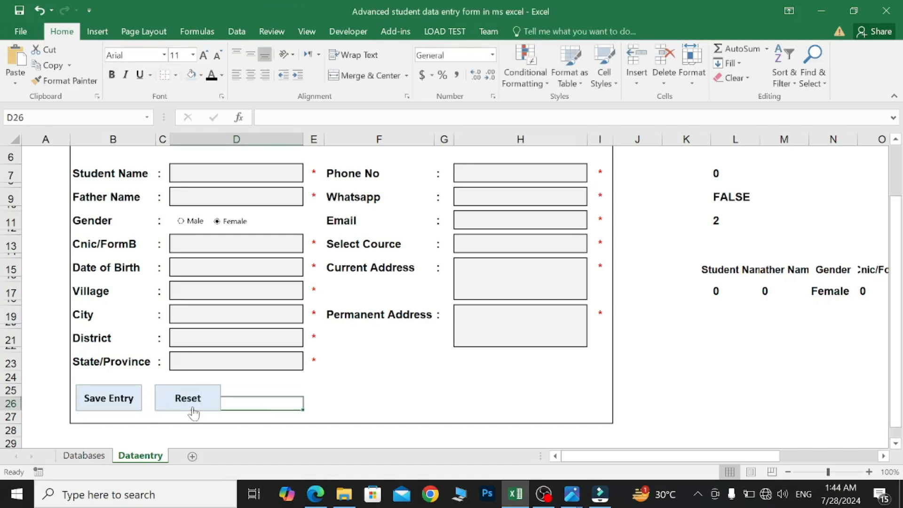
click(250, 176)
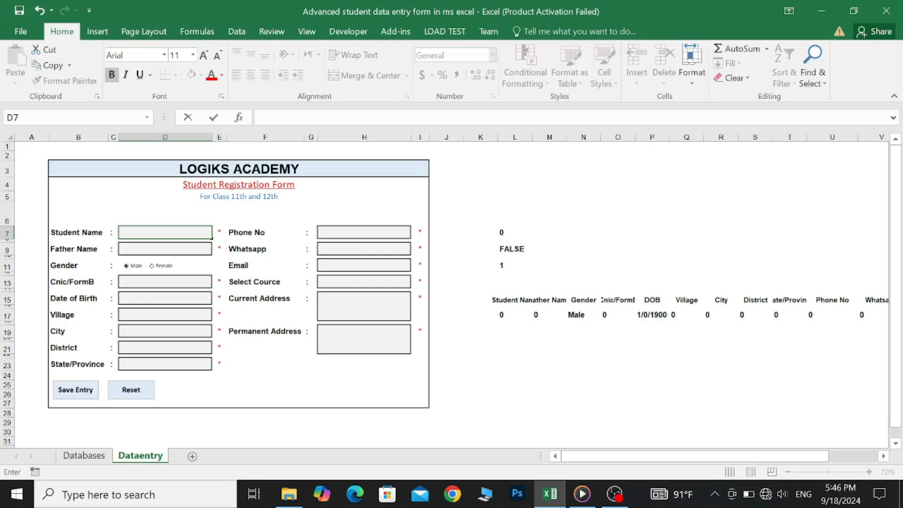
- Enter a sample student's name, father's name, CNIC, birth date 2/2/1995, and XYZ for the address fields
text(Shubman)
click(186, 254)
text(Gill)
click(189, 283)
text(12222222)
click(193, 302)
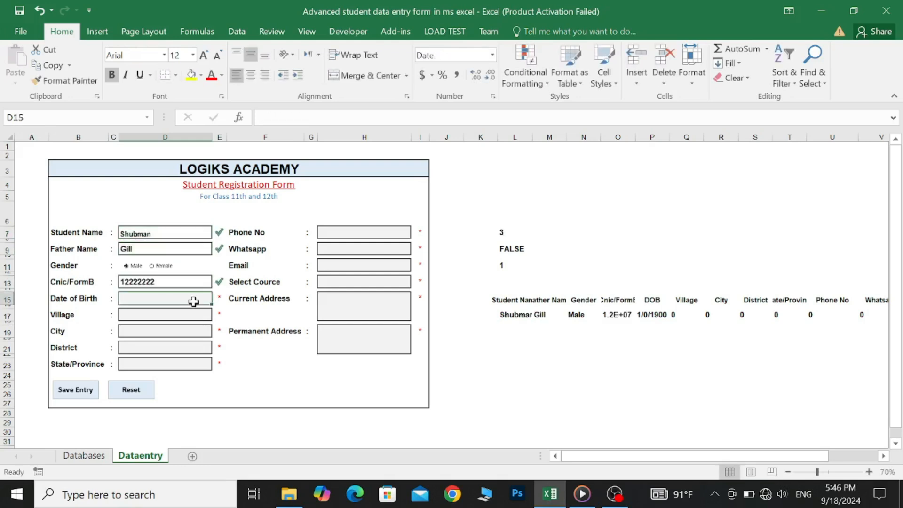
text(2/2/1995)
click(195, 316)
text(XYZ)
click(193, 332)
text(XYZ)
click(187, 347)
text(XYZ)
click(187, 365)
text(XYZ)
- Fill in phone, WhatsApp and e-mail, choose Pre-Engineering, and enter addresses abc and xyz
click(363, 232)
text(9122222222)
click(364, 249)
text(9199999999)
click(359, 264)
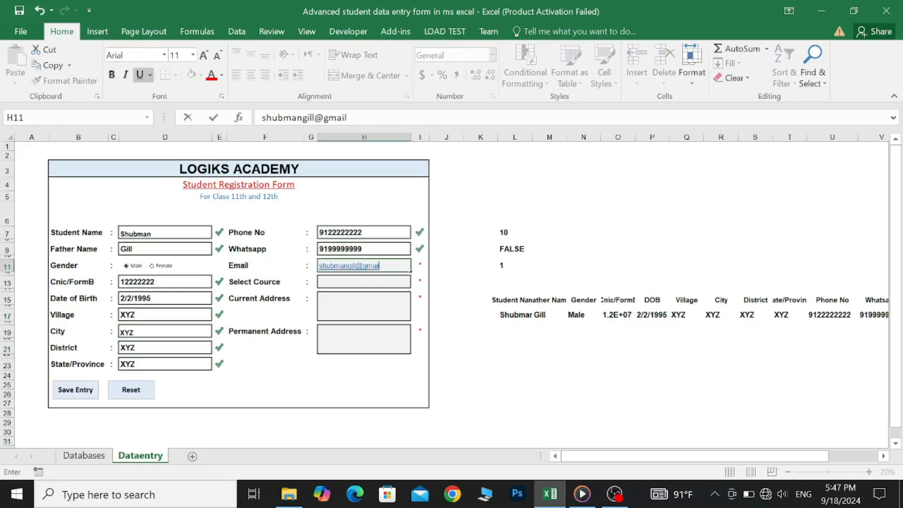
click(364, 281)
click(416, 284)
click(357, 300)
click(362, 303)
text(abc)
click(363, 338)
text(xyz)
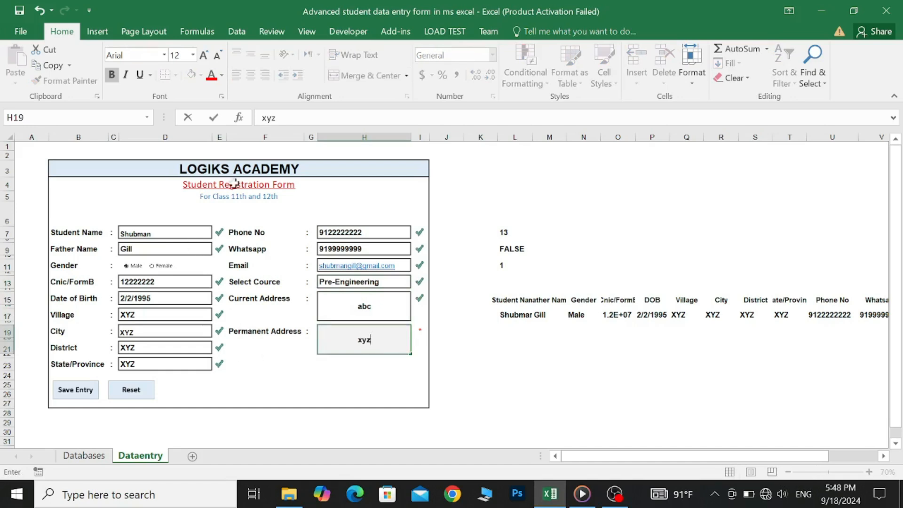
- Commit the permanent address and bring up the Developer Record Macro dialog
click(338, 42)
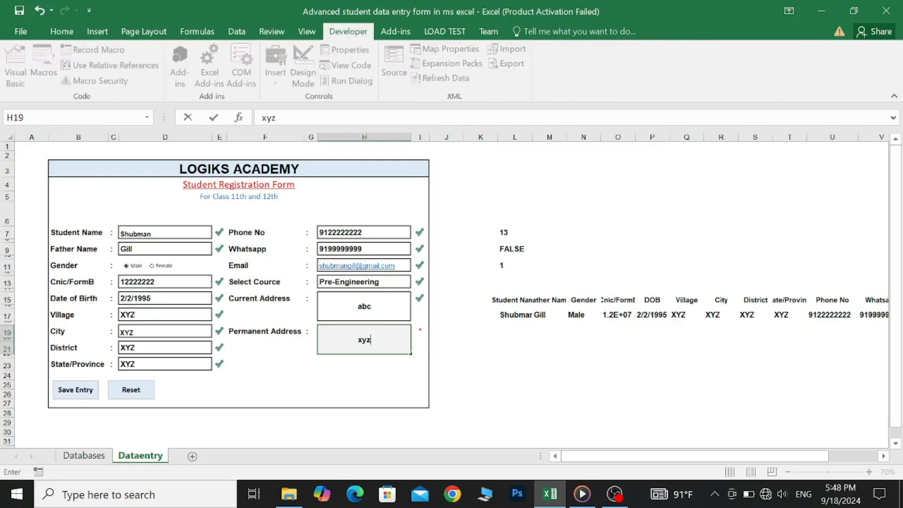
click(418, 349)
click(397, 343)
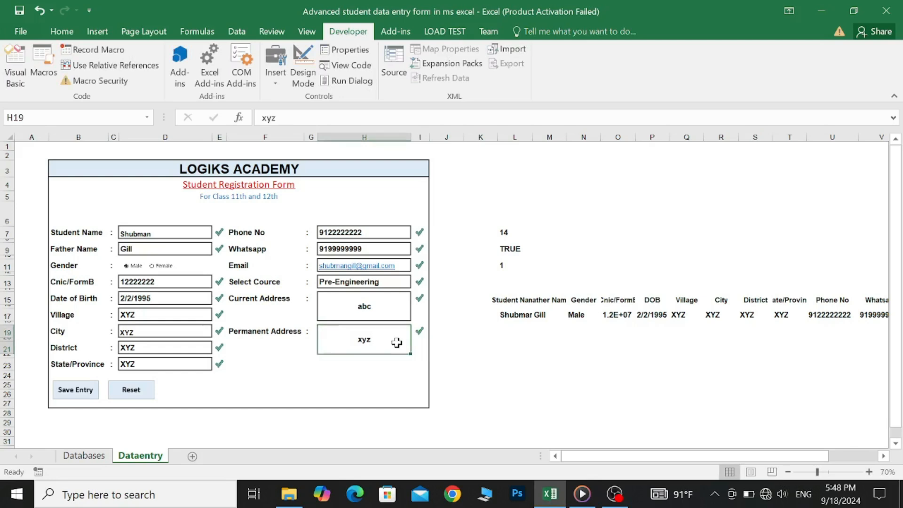
click(119, 46)
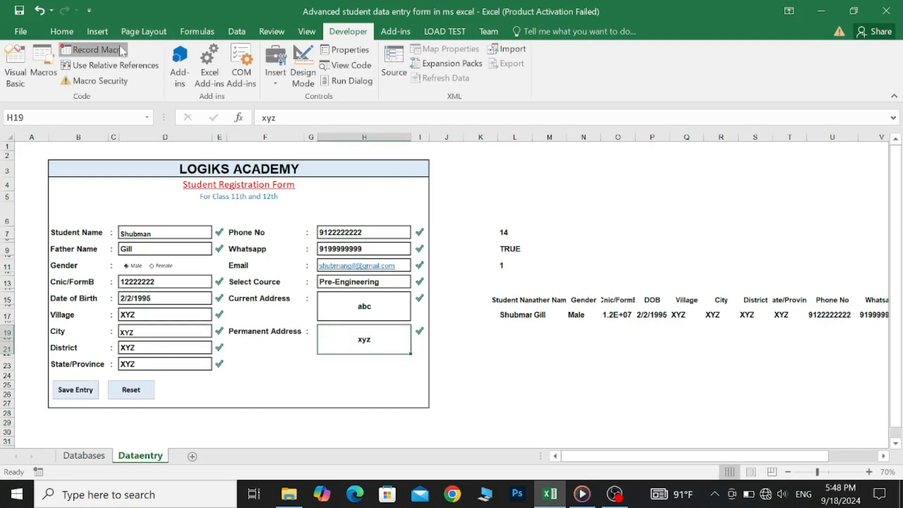
- Start recording macro resetdata and Ctrl-select the left-column fields, Student Name through State/Province
key(BackSpace)
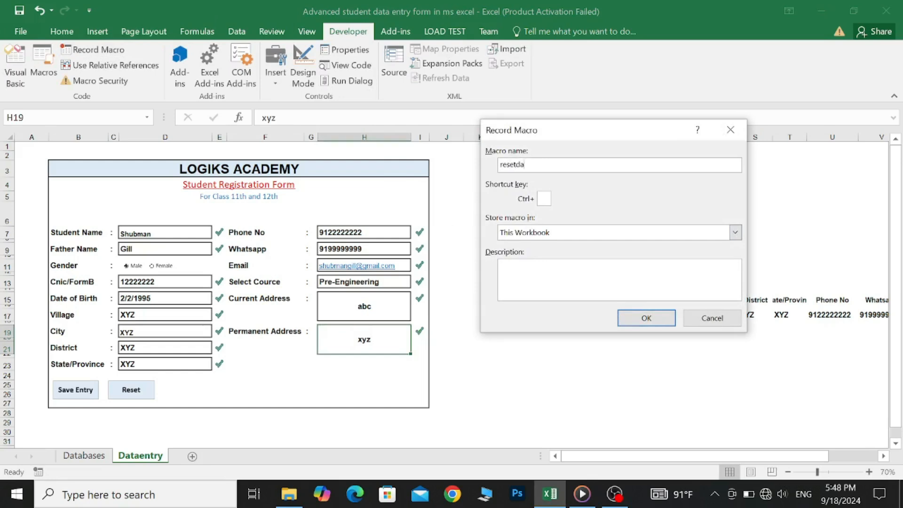
click(665, 320)
click(180, 235)
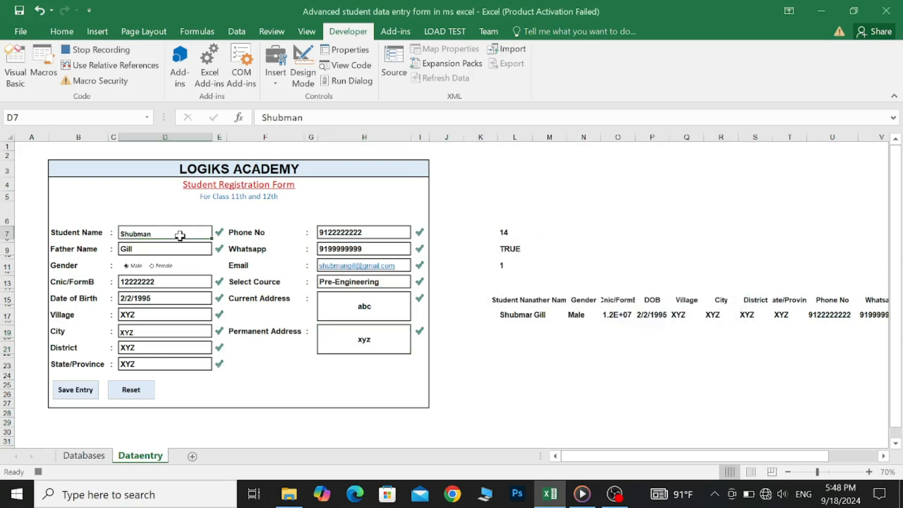
ctrl+click(180, 245)
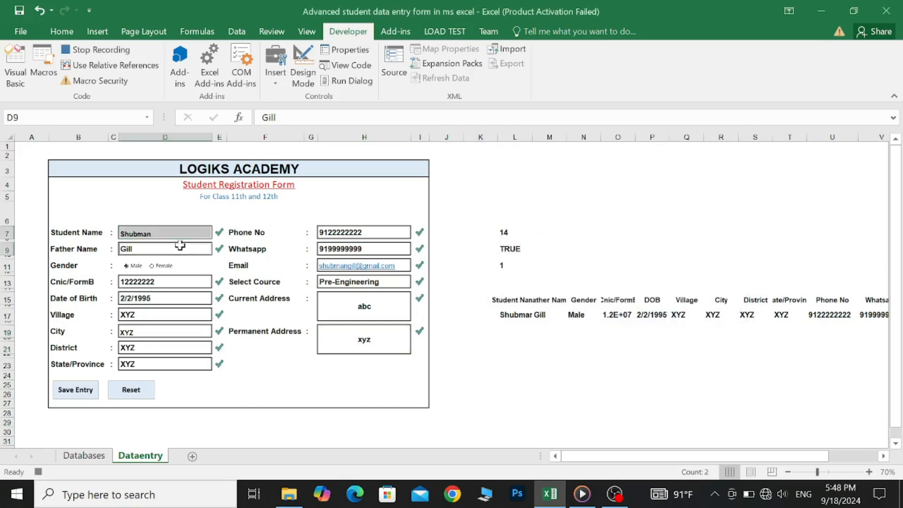
ctrl+click(184, 283)
ctrl+click(182, 297)
ctrl+click(181, 316)
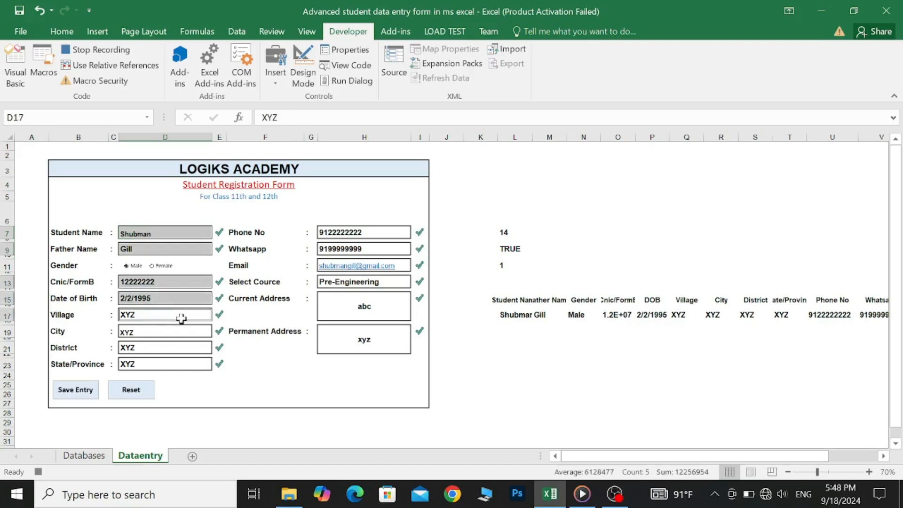
ctrl+click(182, 327)
ctrl+click(180, 346)
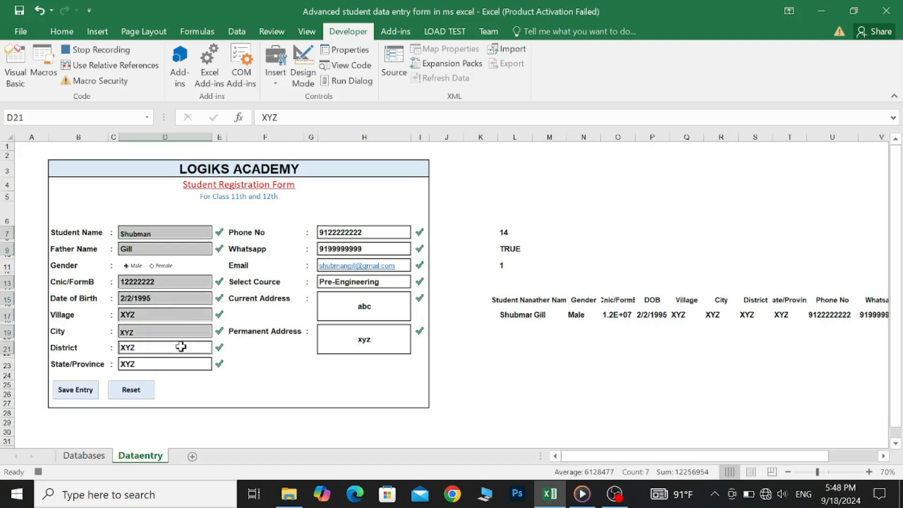
ctrl+click(181, 362)
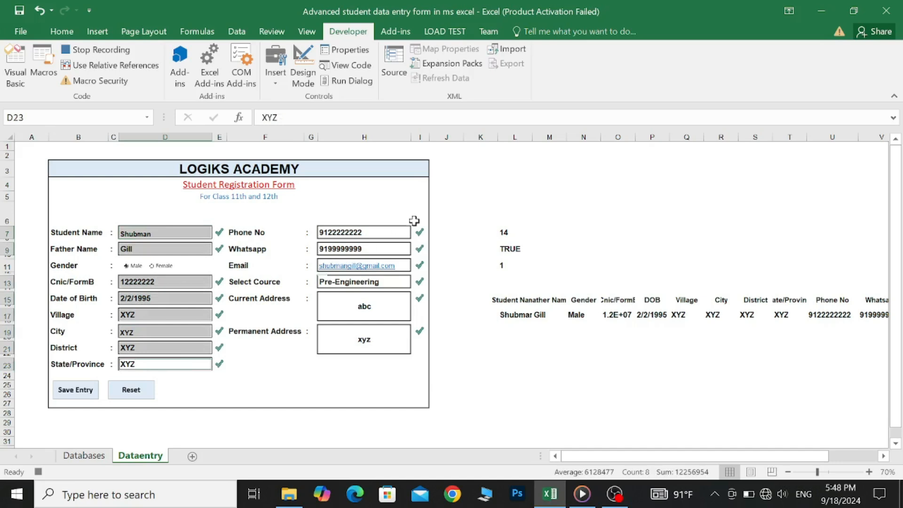
- Add WhatsApp, Phone, Email, course and both address cells, then delete all selected entries
click(376, 241)
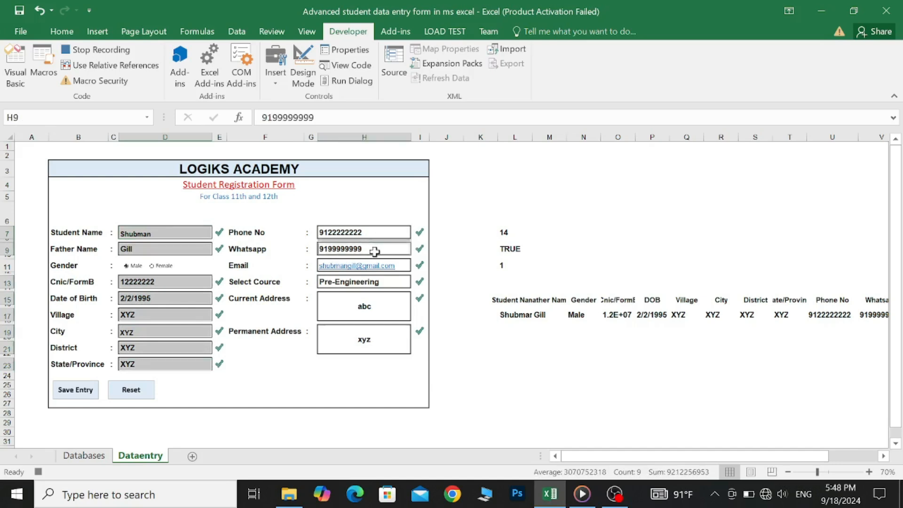
ctrl+click(375, 233)
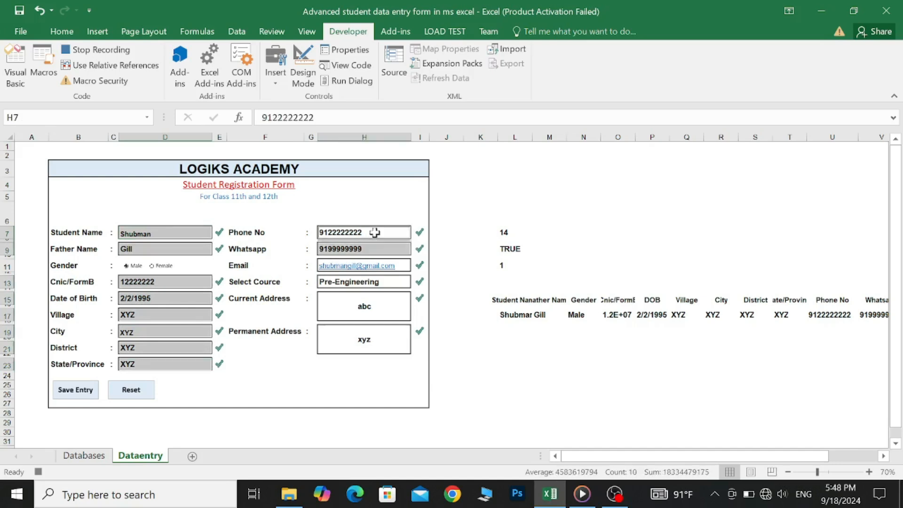
ctrl+click(374, 266)
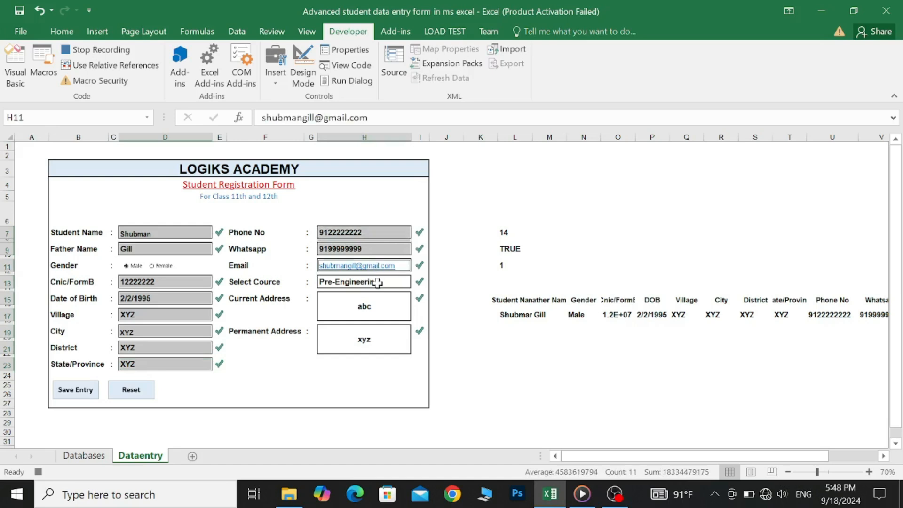
ctrl+click(377, 283)
ctrl+click(376, 305)
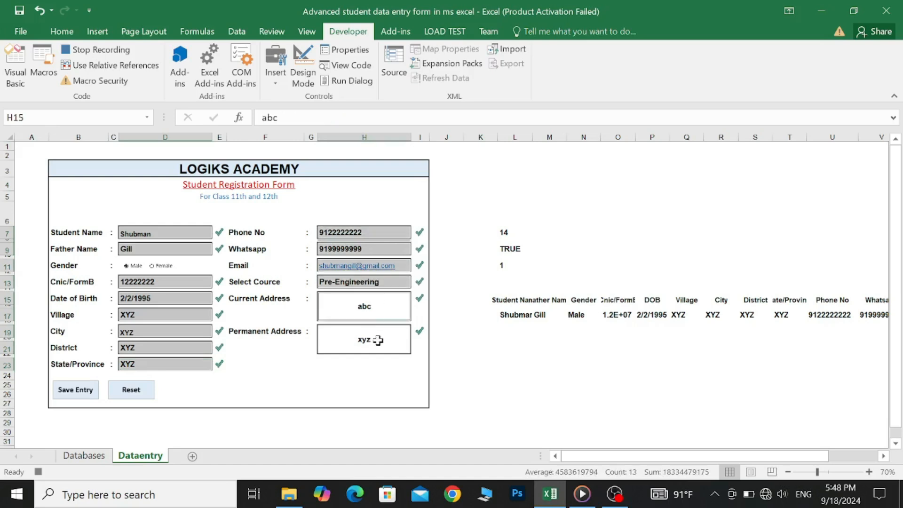
ctrl+click(377, 340)
key(Delete)
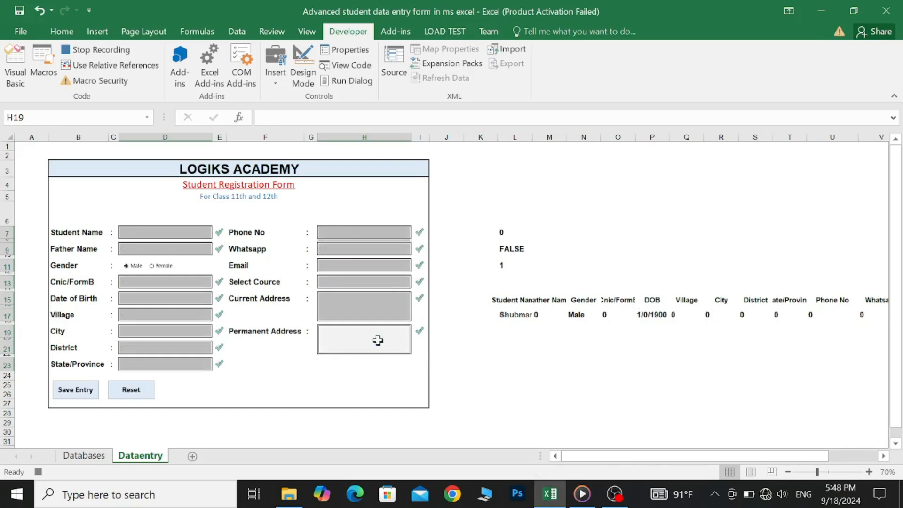
click(174, 234)
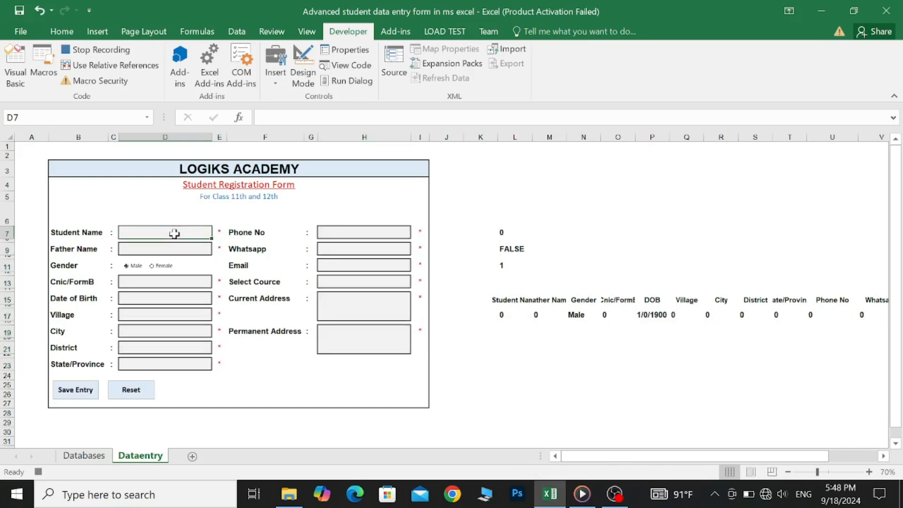
- Stop the macro recording and enter the new student's name, father's name, Female gender, CNIC and birth date 2/2/2005
click(97, 49)
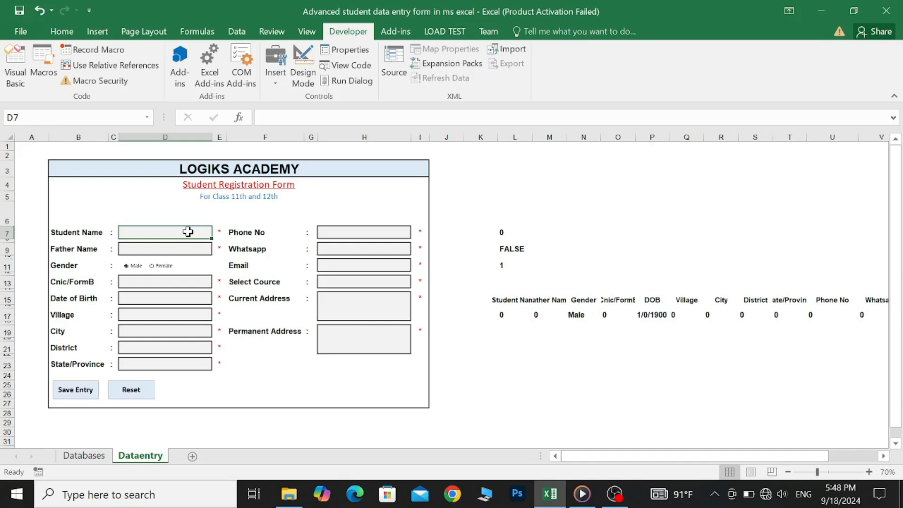
text(Du)
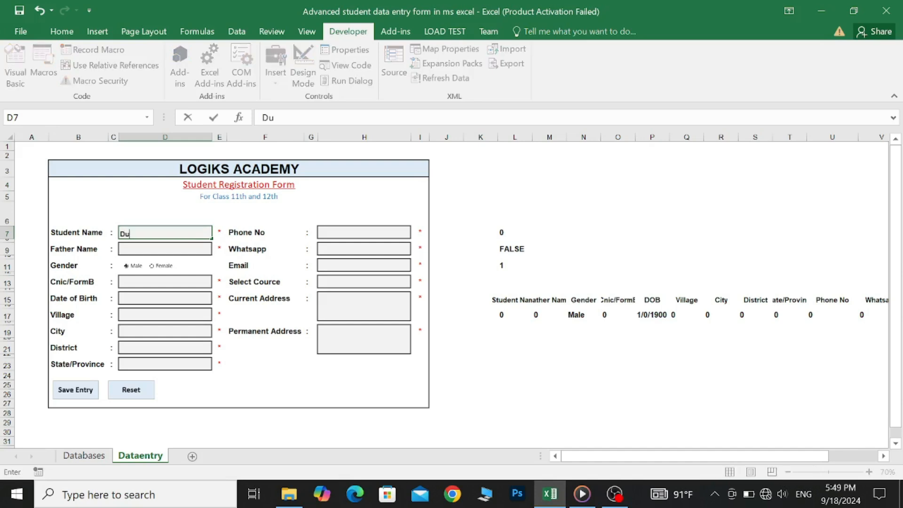
text(a)
click(183, 253)
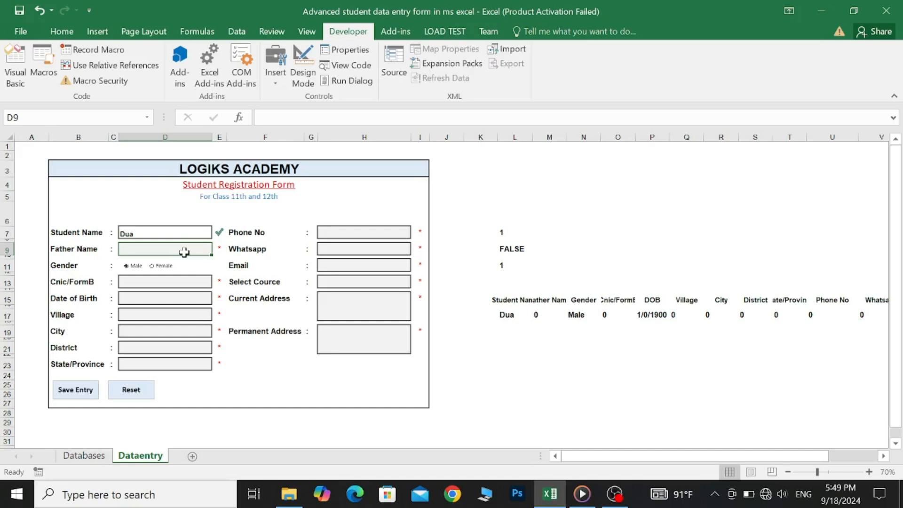
text(Ikramullah)
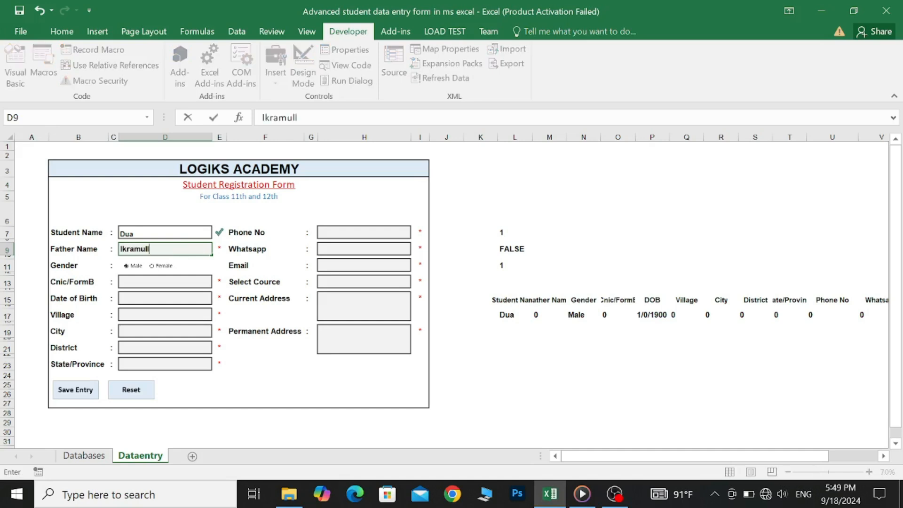
click(151, 266)
click(157, 282)
text(12012222222)
key(Return)
text(2/2/2005)
key(Return)
- Enter the student's village, city and district
text(Dhakki)
key(Return)
text(DIKHAN)
click(177, 351)
text(DIKHAN)
click(175, 364)
text(DIKHAN)
- Fill in the phone, WhatsApp and e-mail, course Ics, and addresses abc and xtz
click(357, 234)
text(923333333333)
click(361, 250)
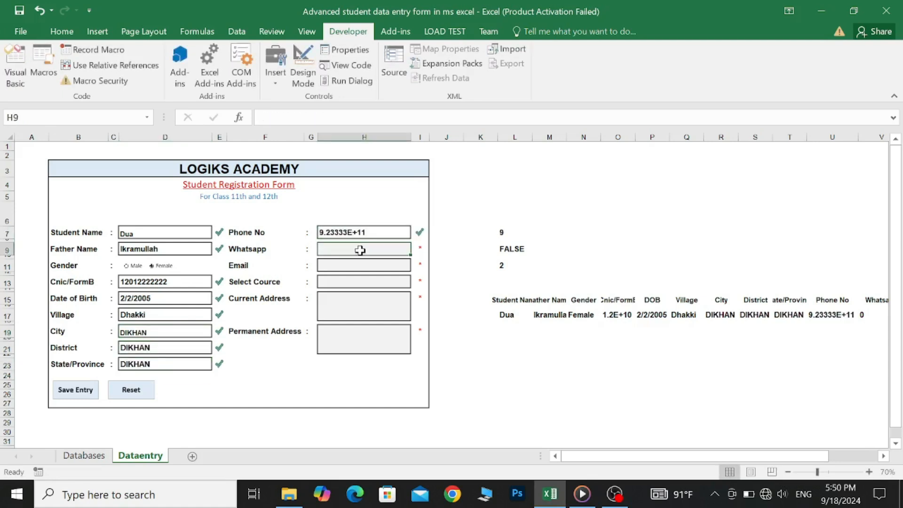
text(923033333333)
click(371, 268)
key(Return)
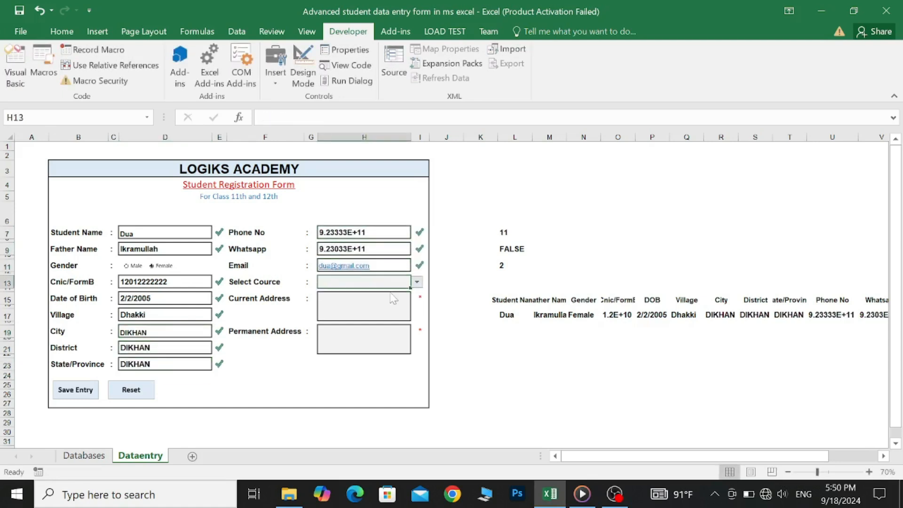
text(Ics)
key(Return)
text(abc)
key(Return)
text(xtz)
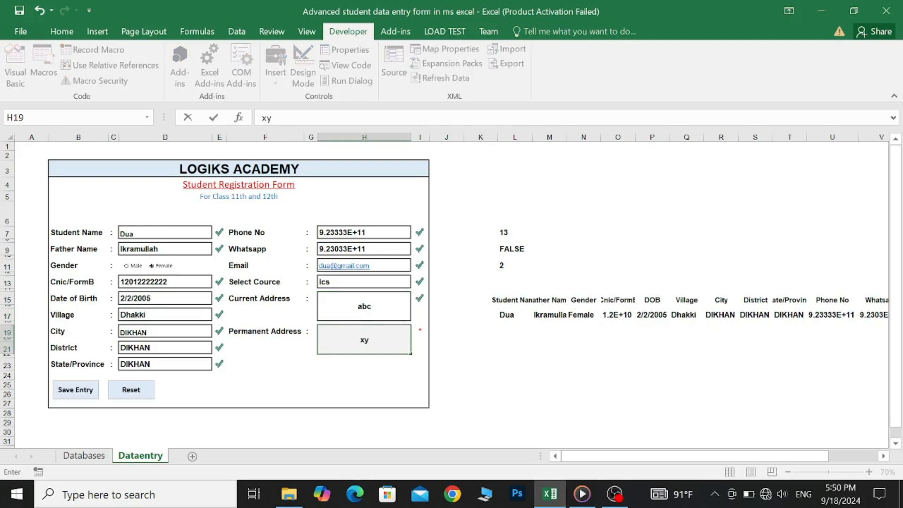
- Assign the resetdata macro to the Reset button, then click it to empty the form
right_click(139, 394)
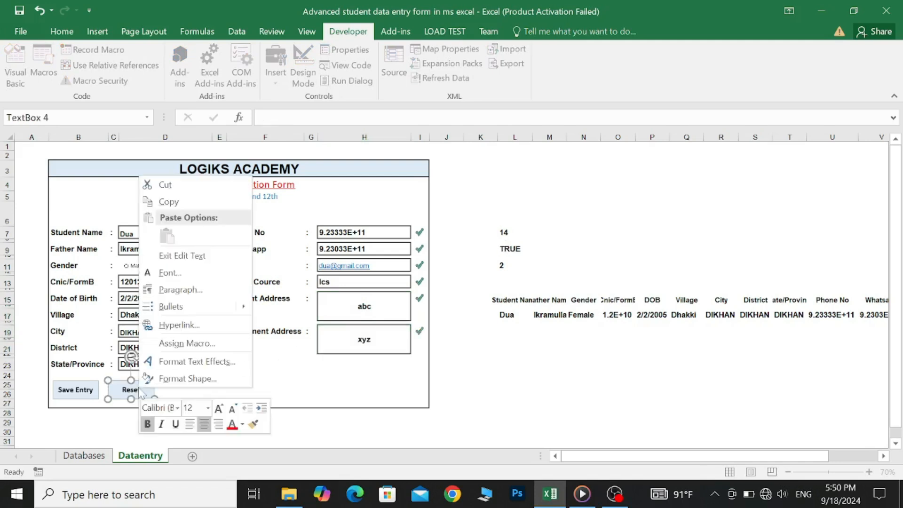
click(187, 344)
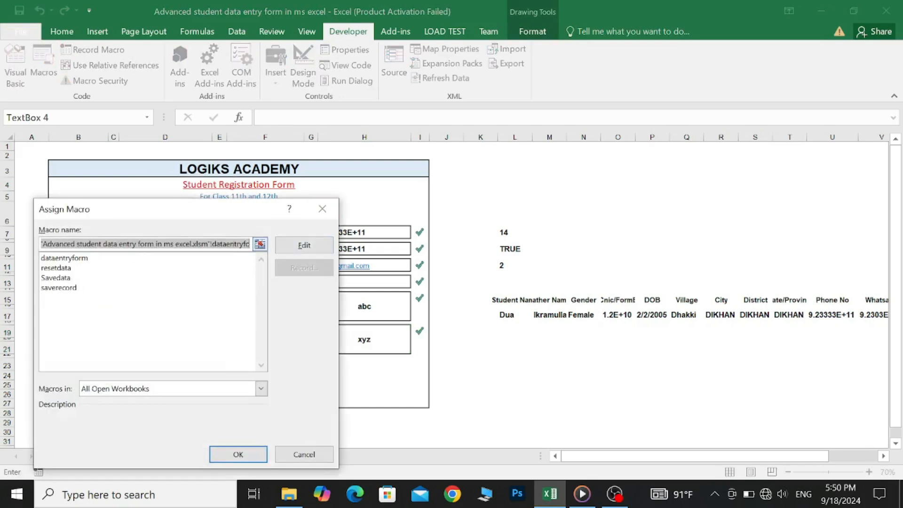
click(66, 268)
click(224, 455)
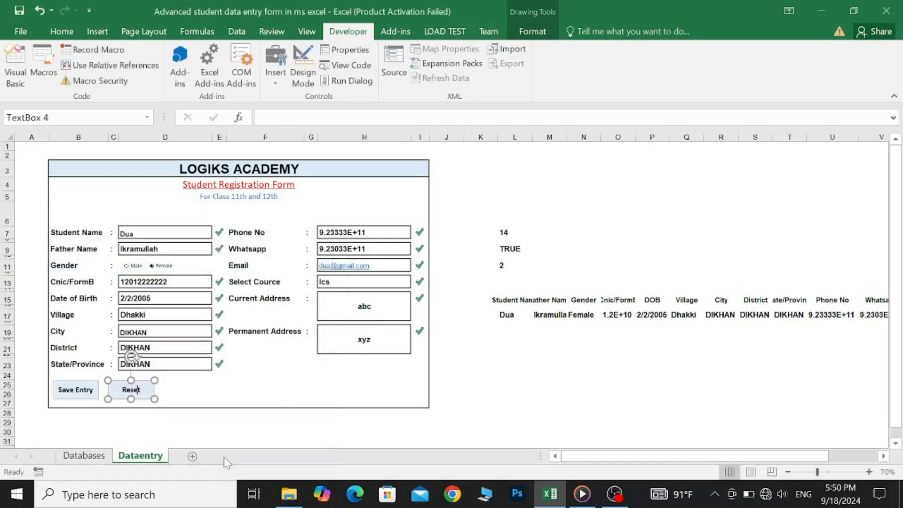
click(278, 403)
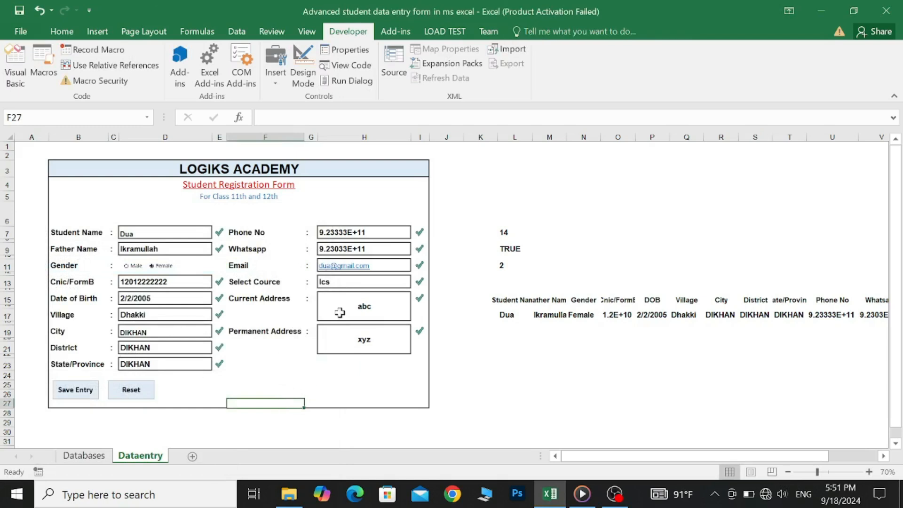
click(131, 392)
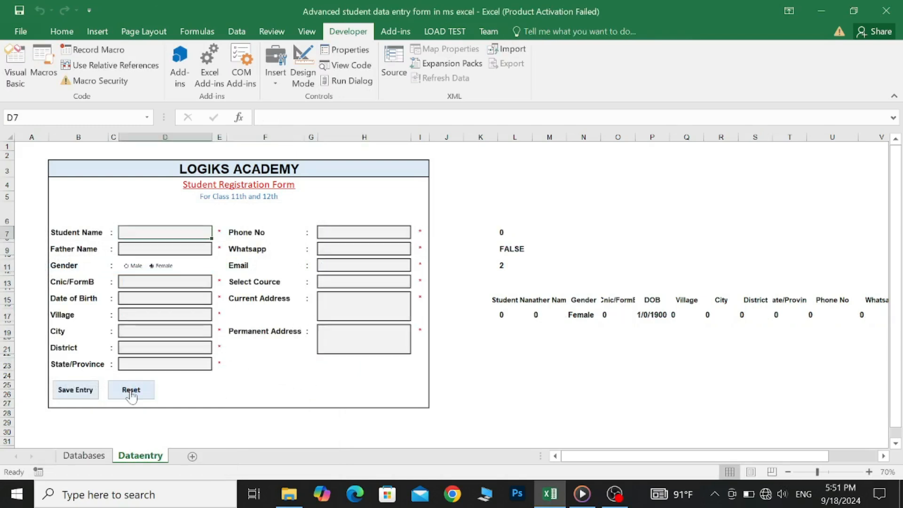